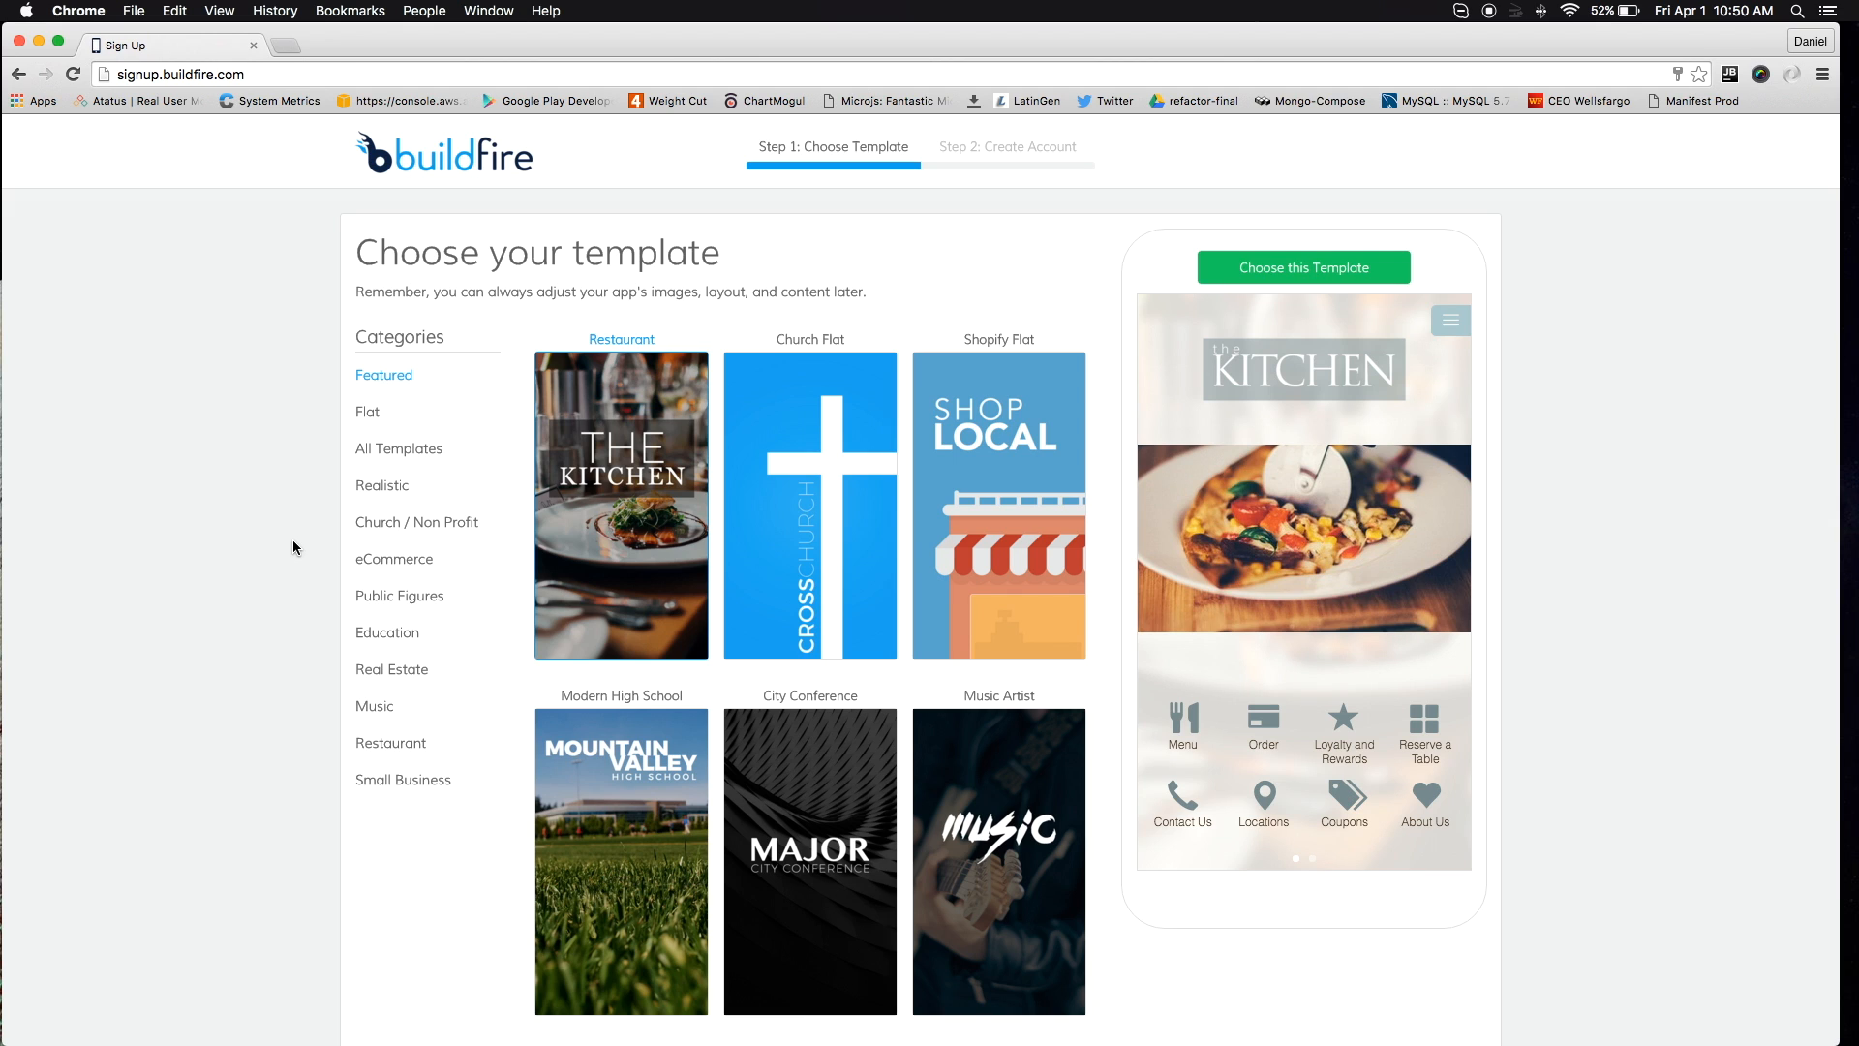
# Choose the Restaurant template from the Small Business category for the new app
pyautogui.click(405, 782)
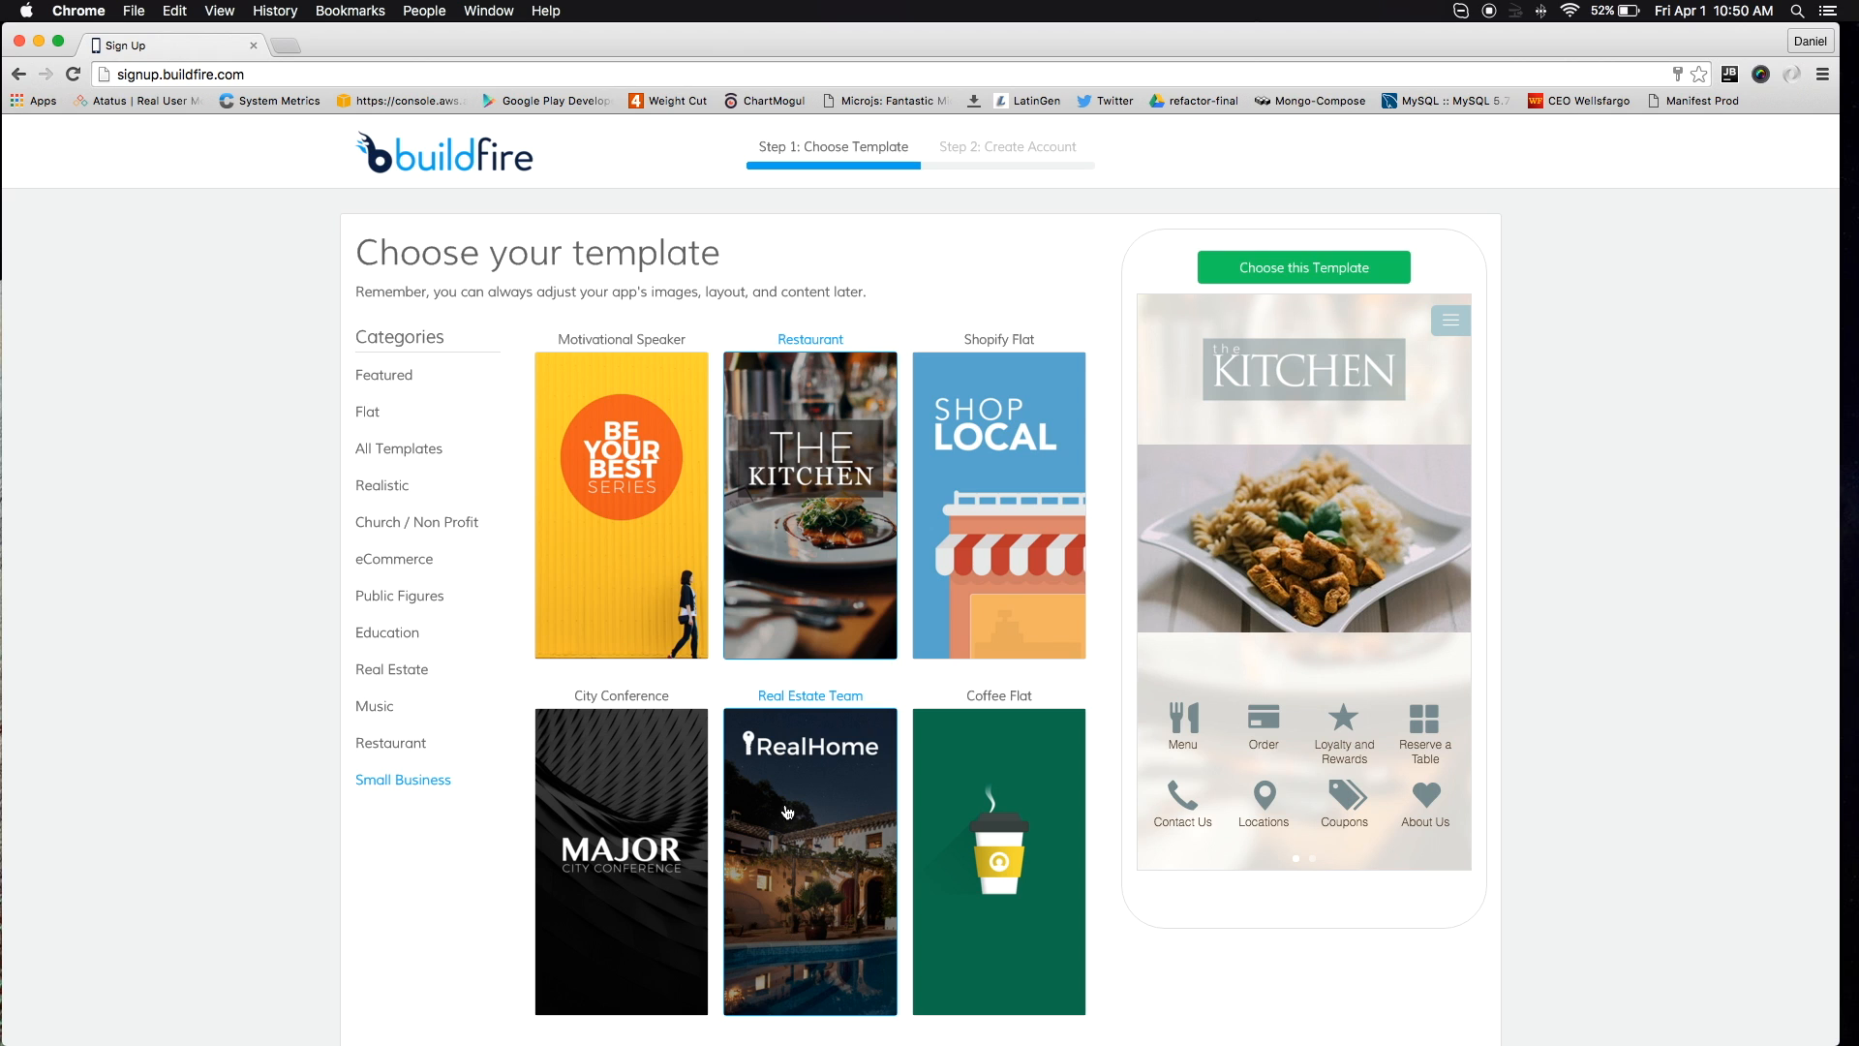
pyautogui.scroll(-3, 958, 842)
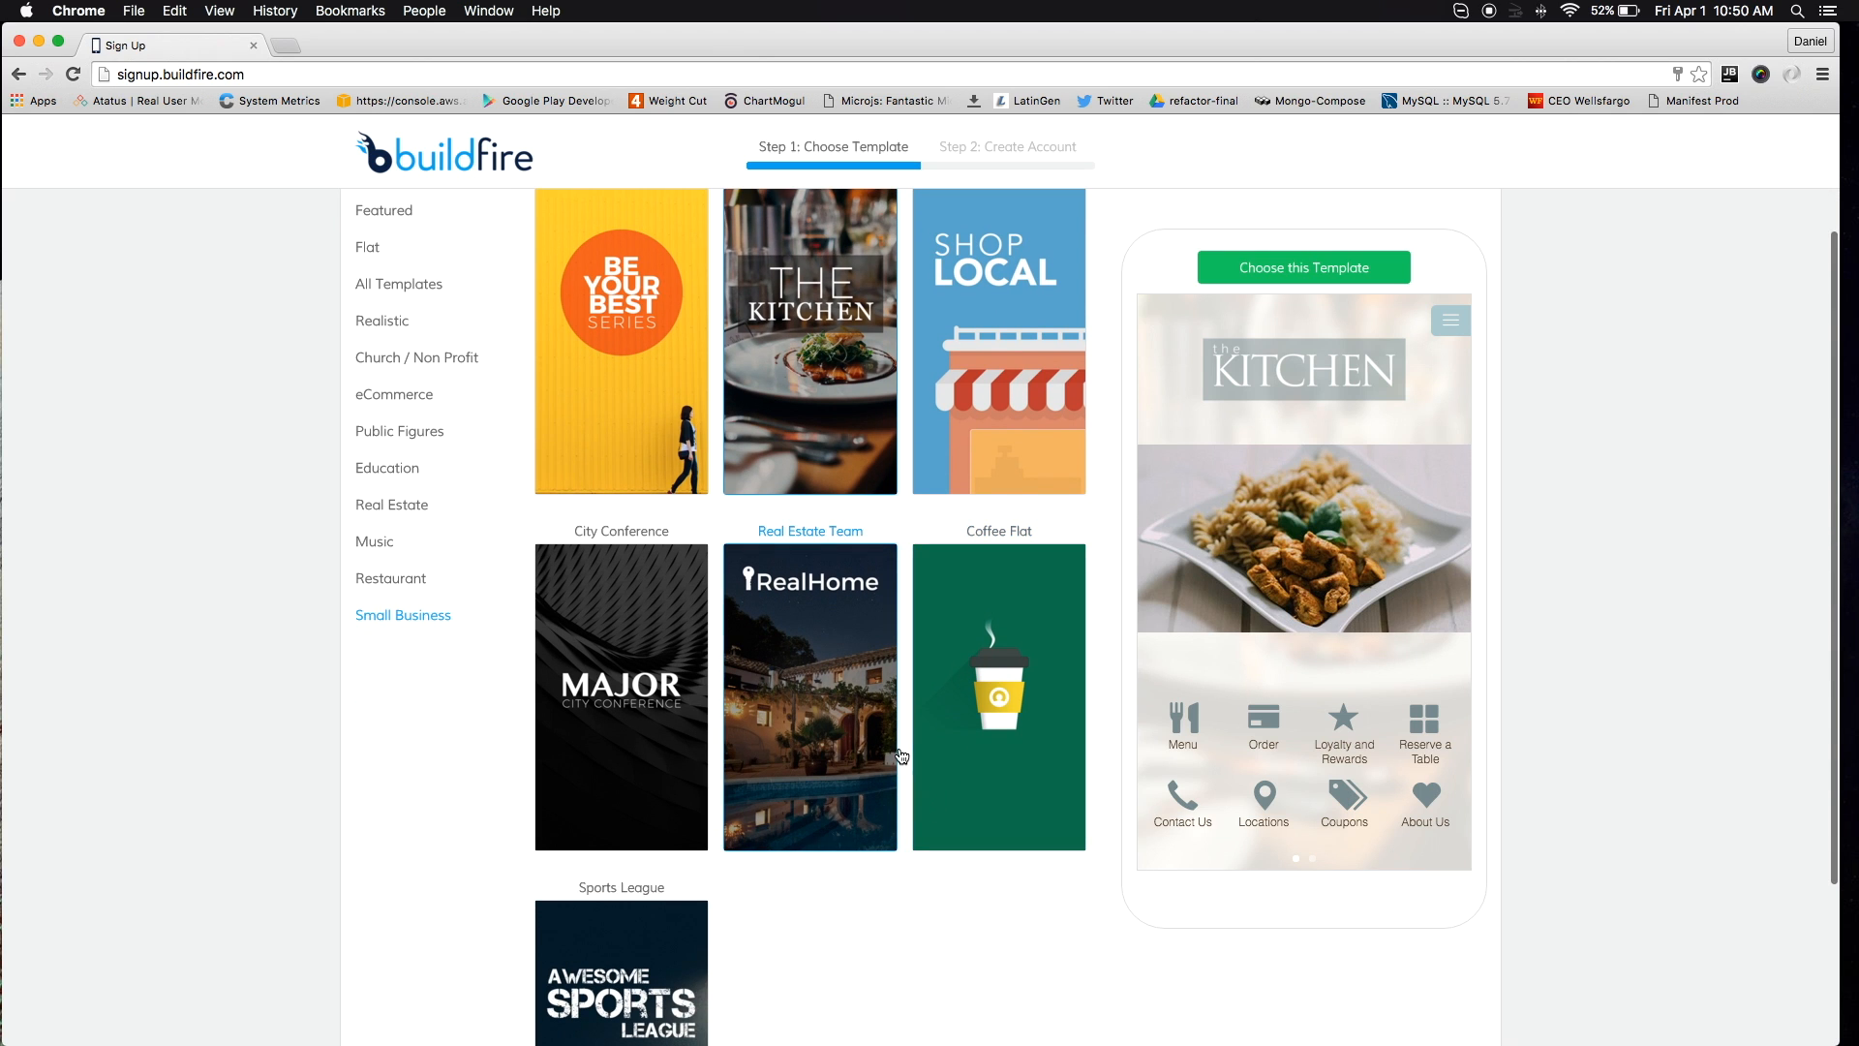
pyautogui.click(808, 401)
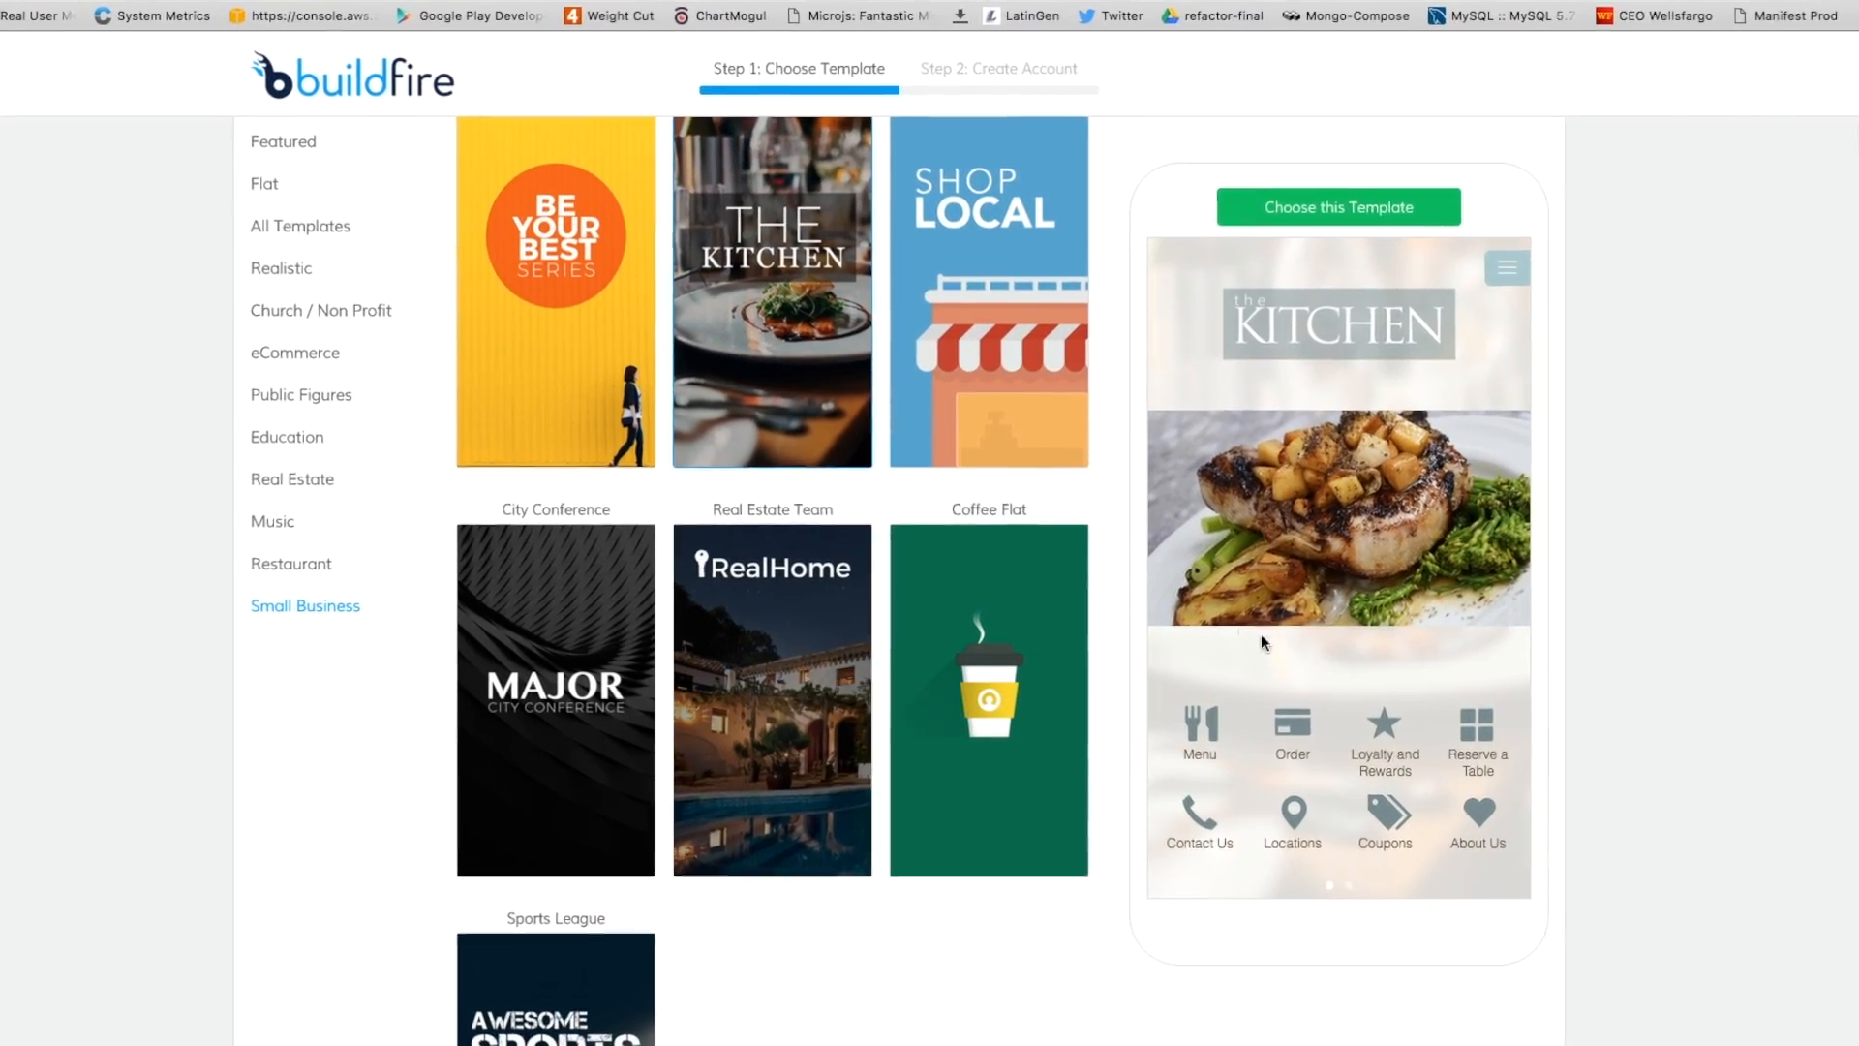
pyautogui.scroll(2, 1336, 435)
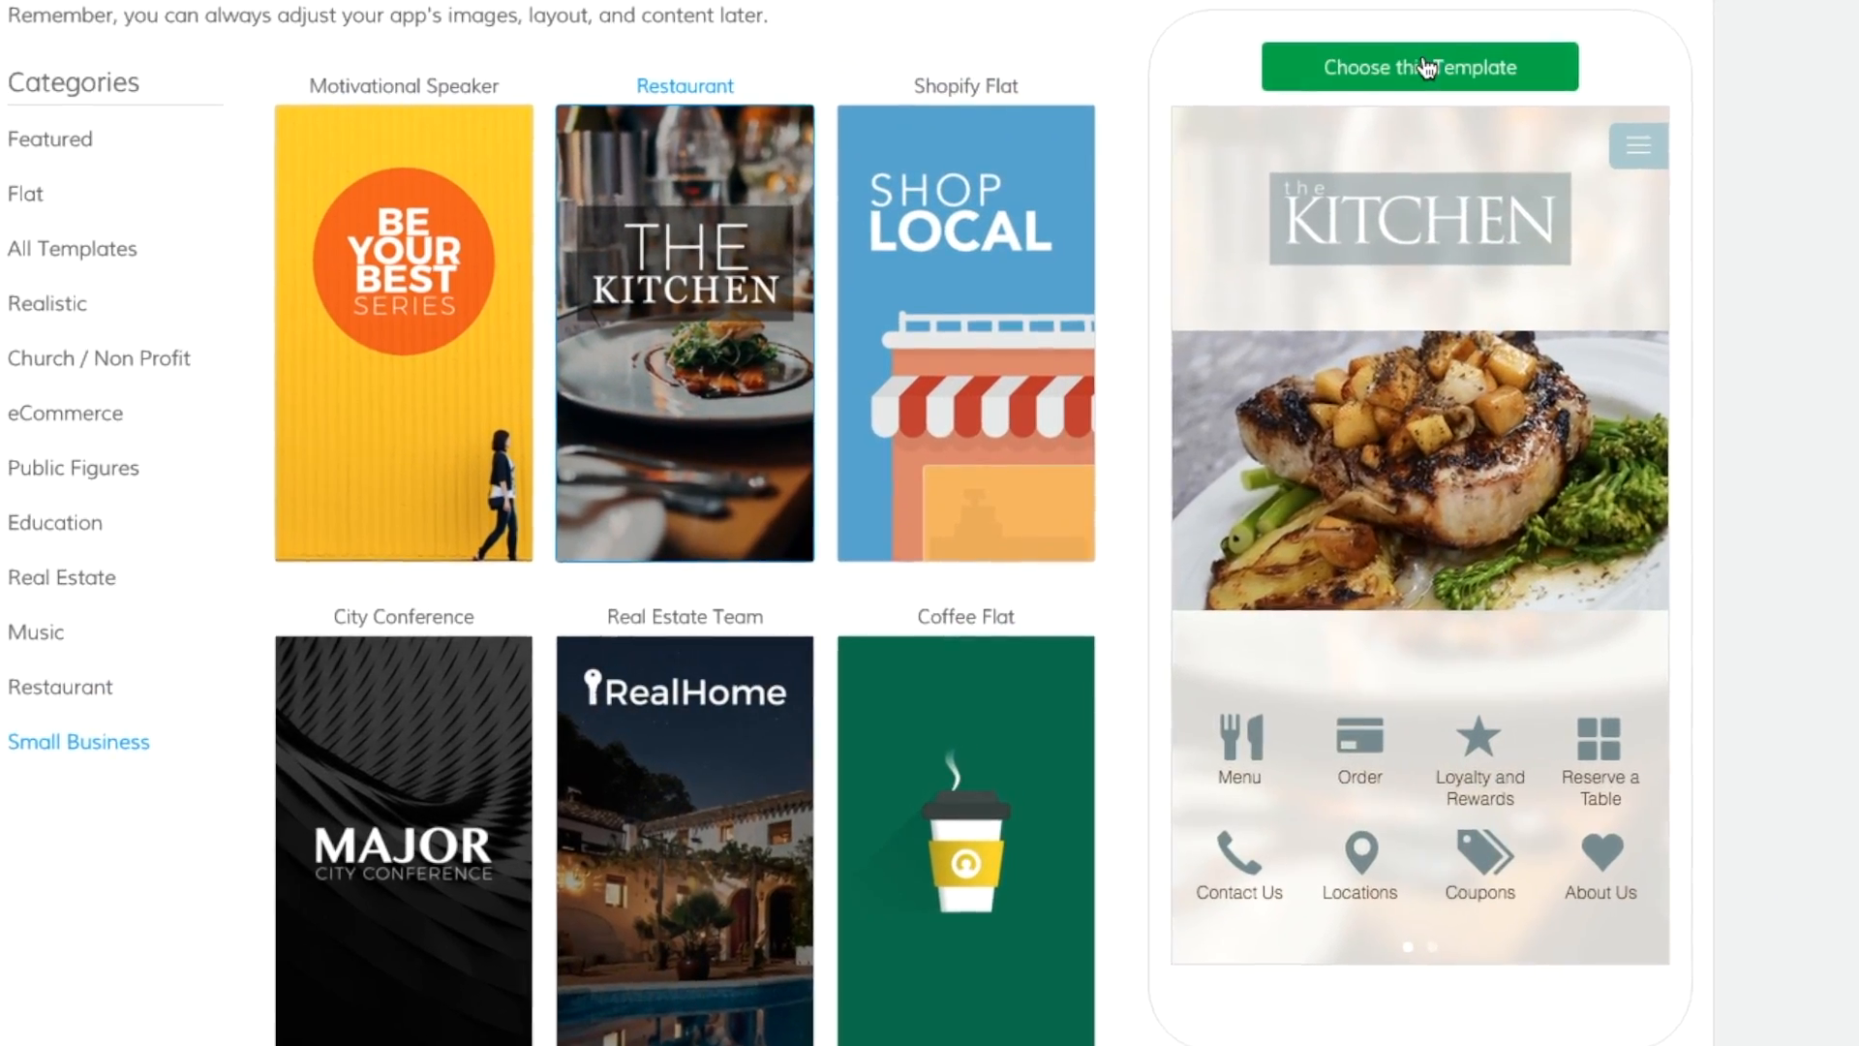
pyautogui.click(1394, 99)
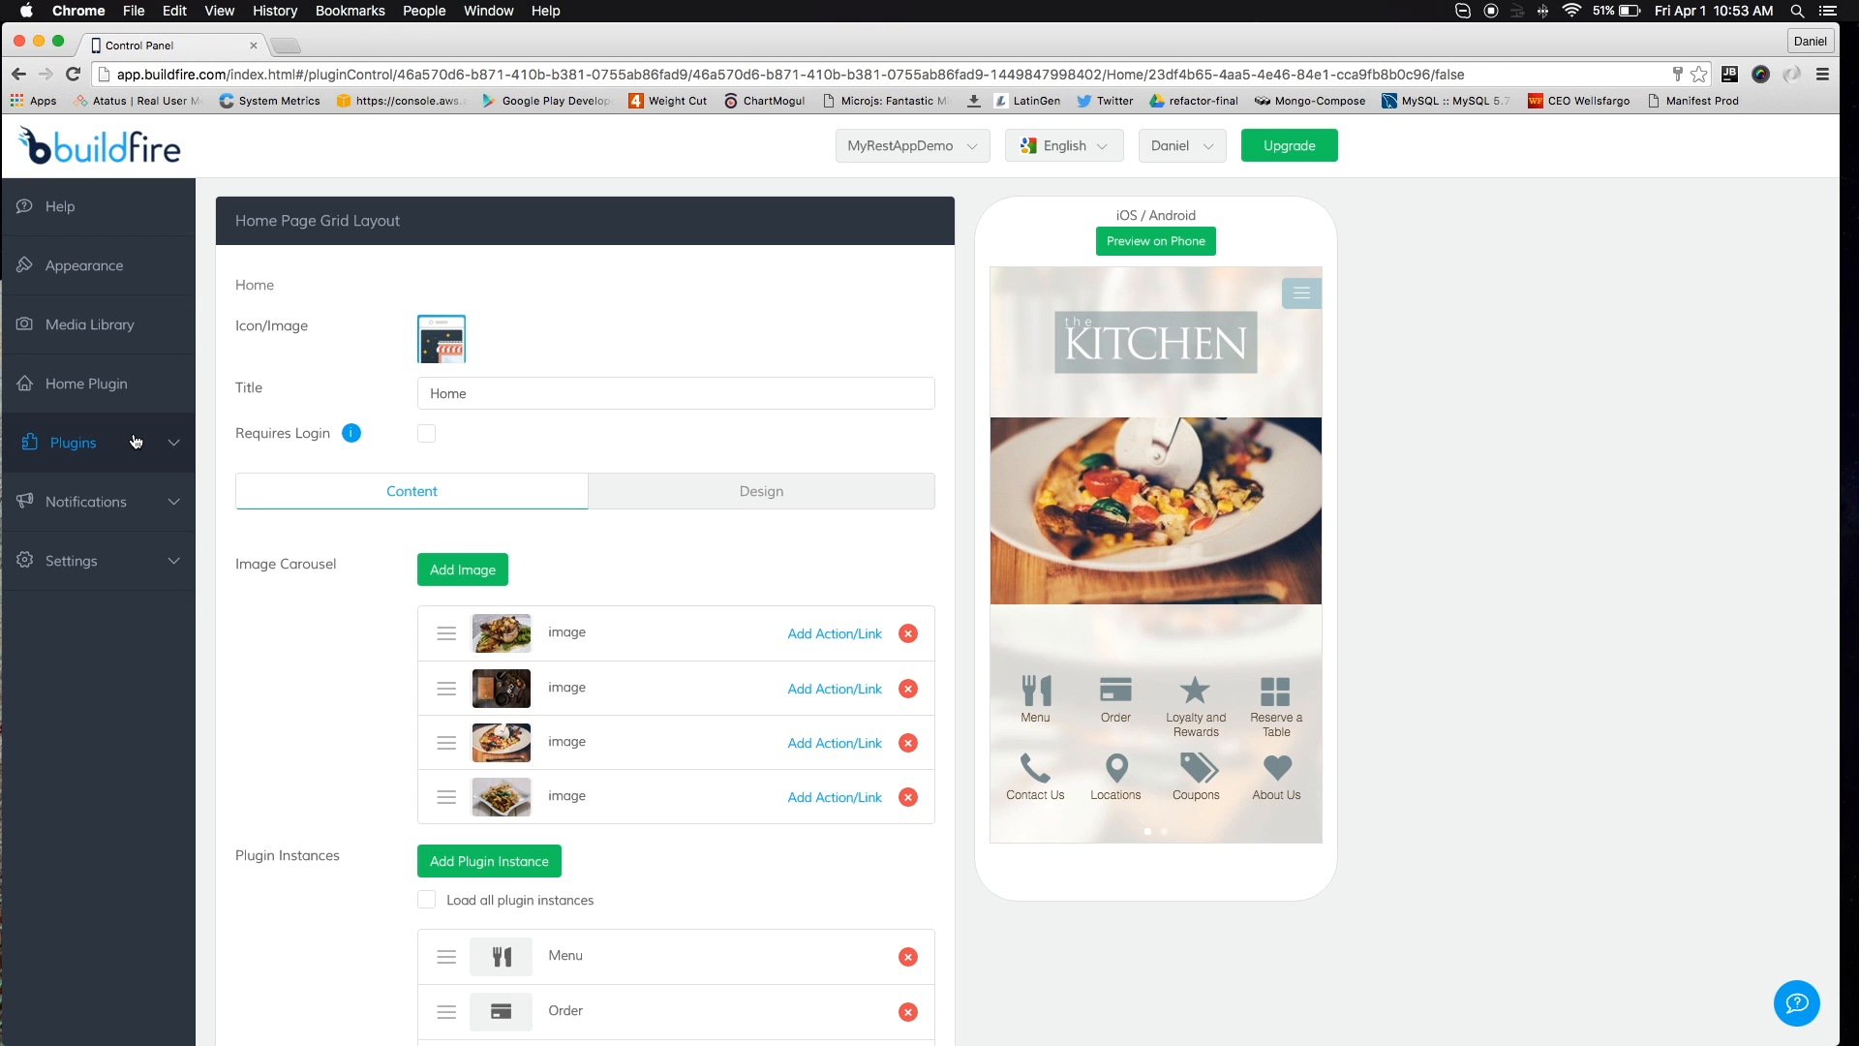
# Browse the first three pages of plugins available to add to the app
pyautogui.click(64, 443)
pyautogui.click(160, 496)
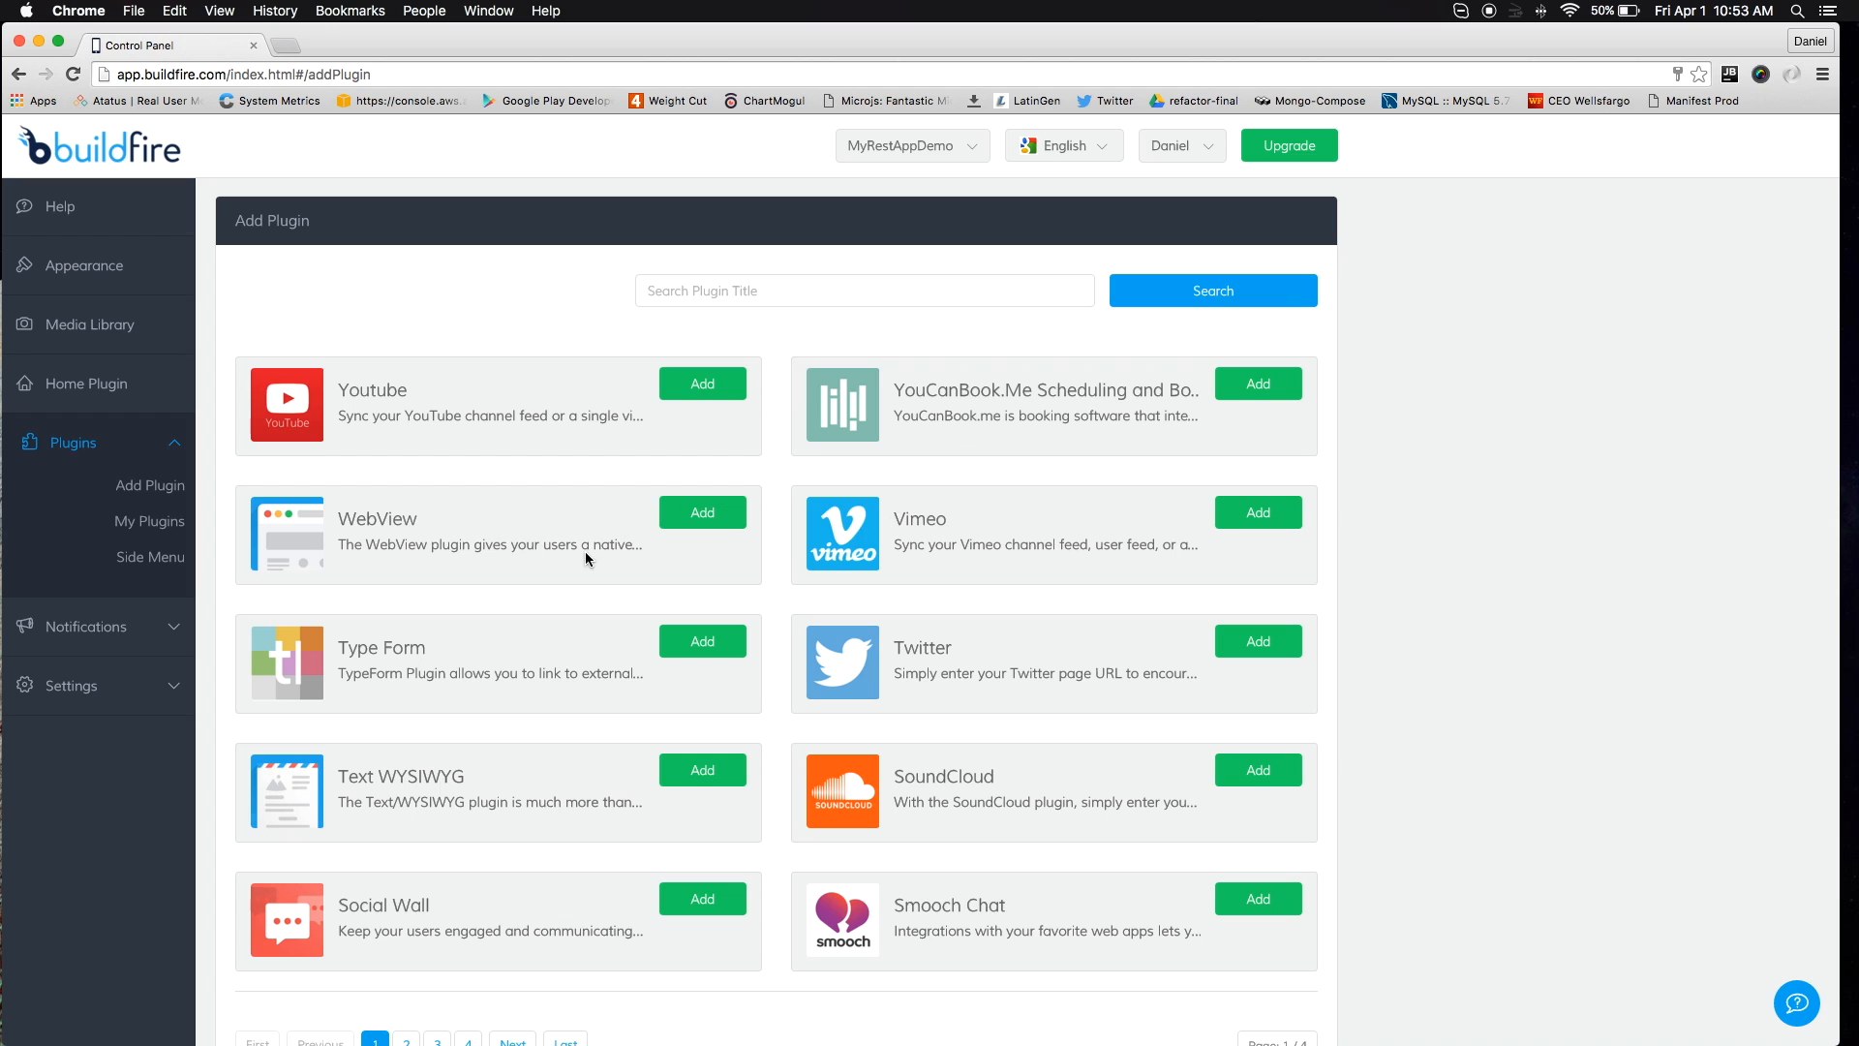
pyautogui.scroll(-3, 973, 666)
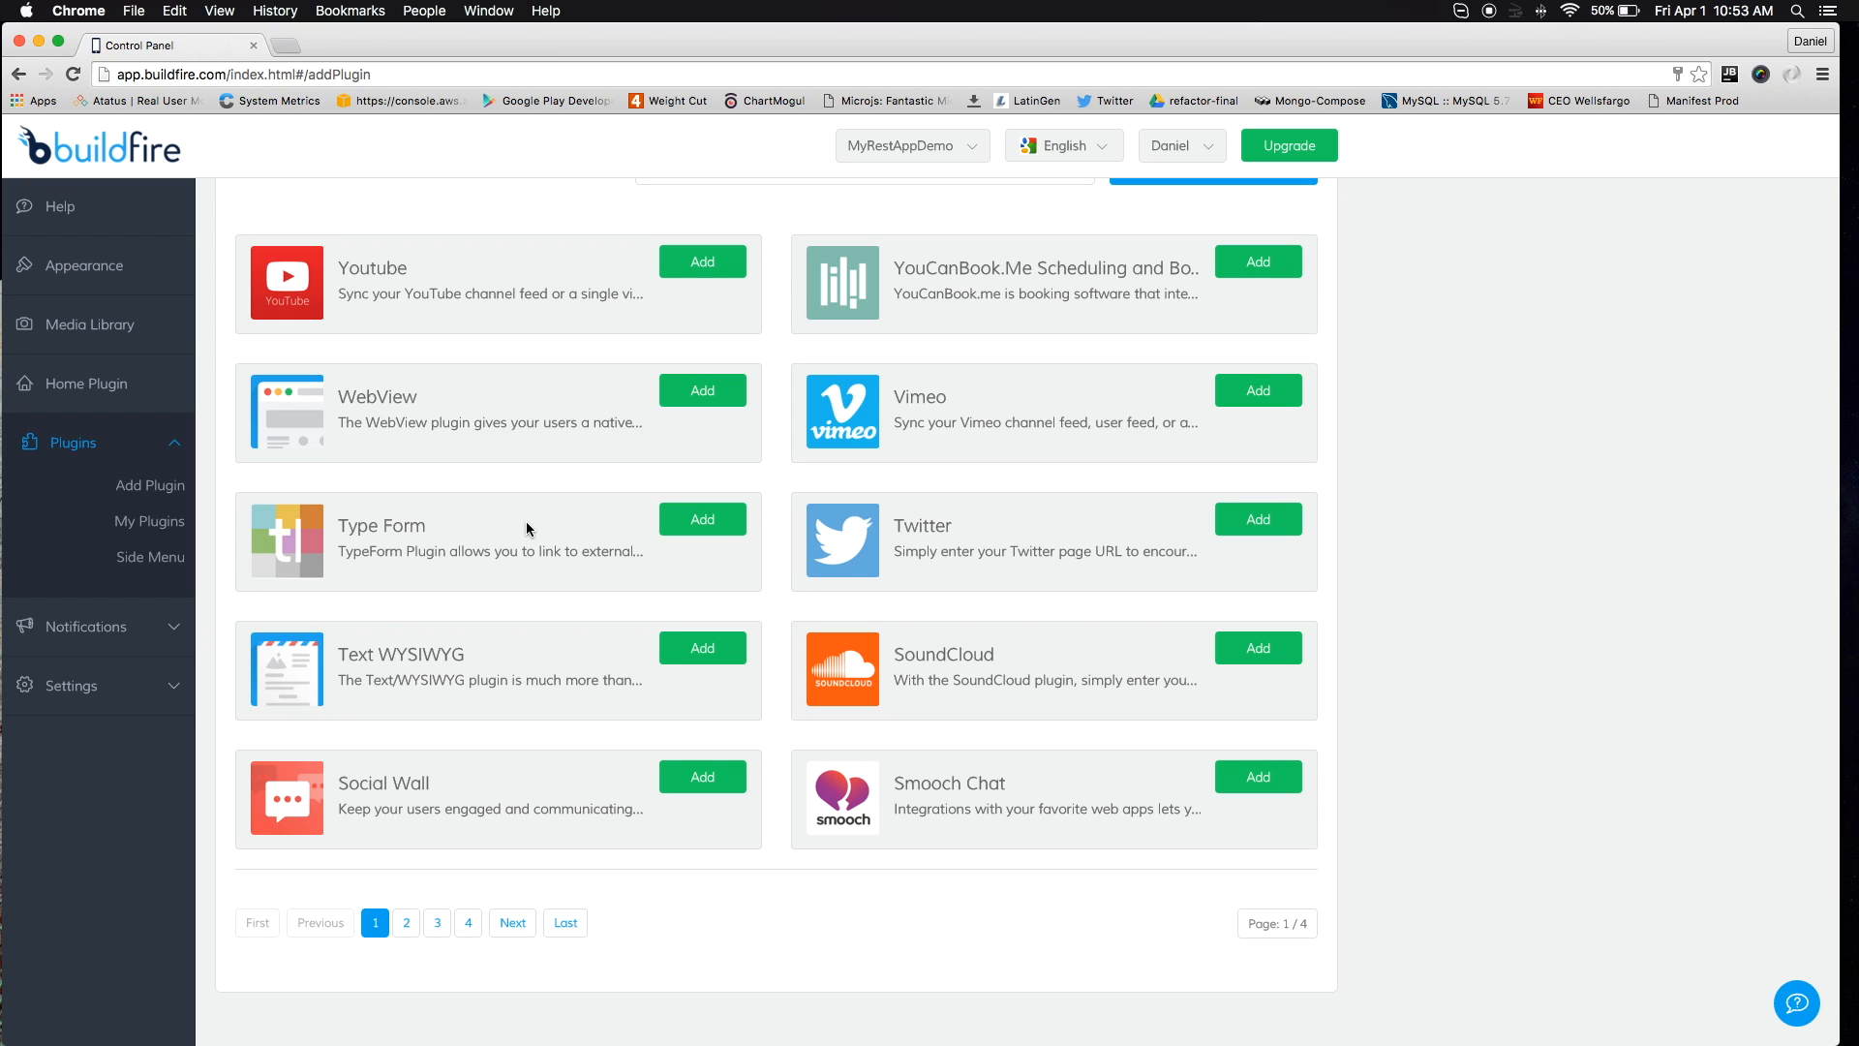
pyautogui.click(406, 924)
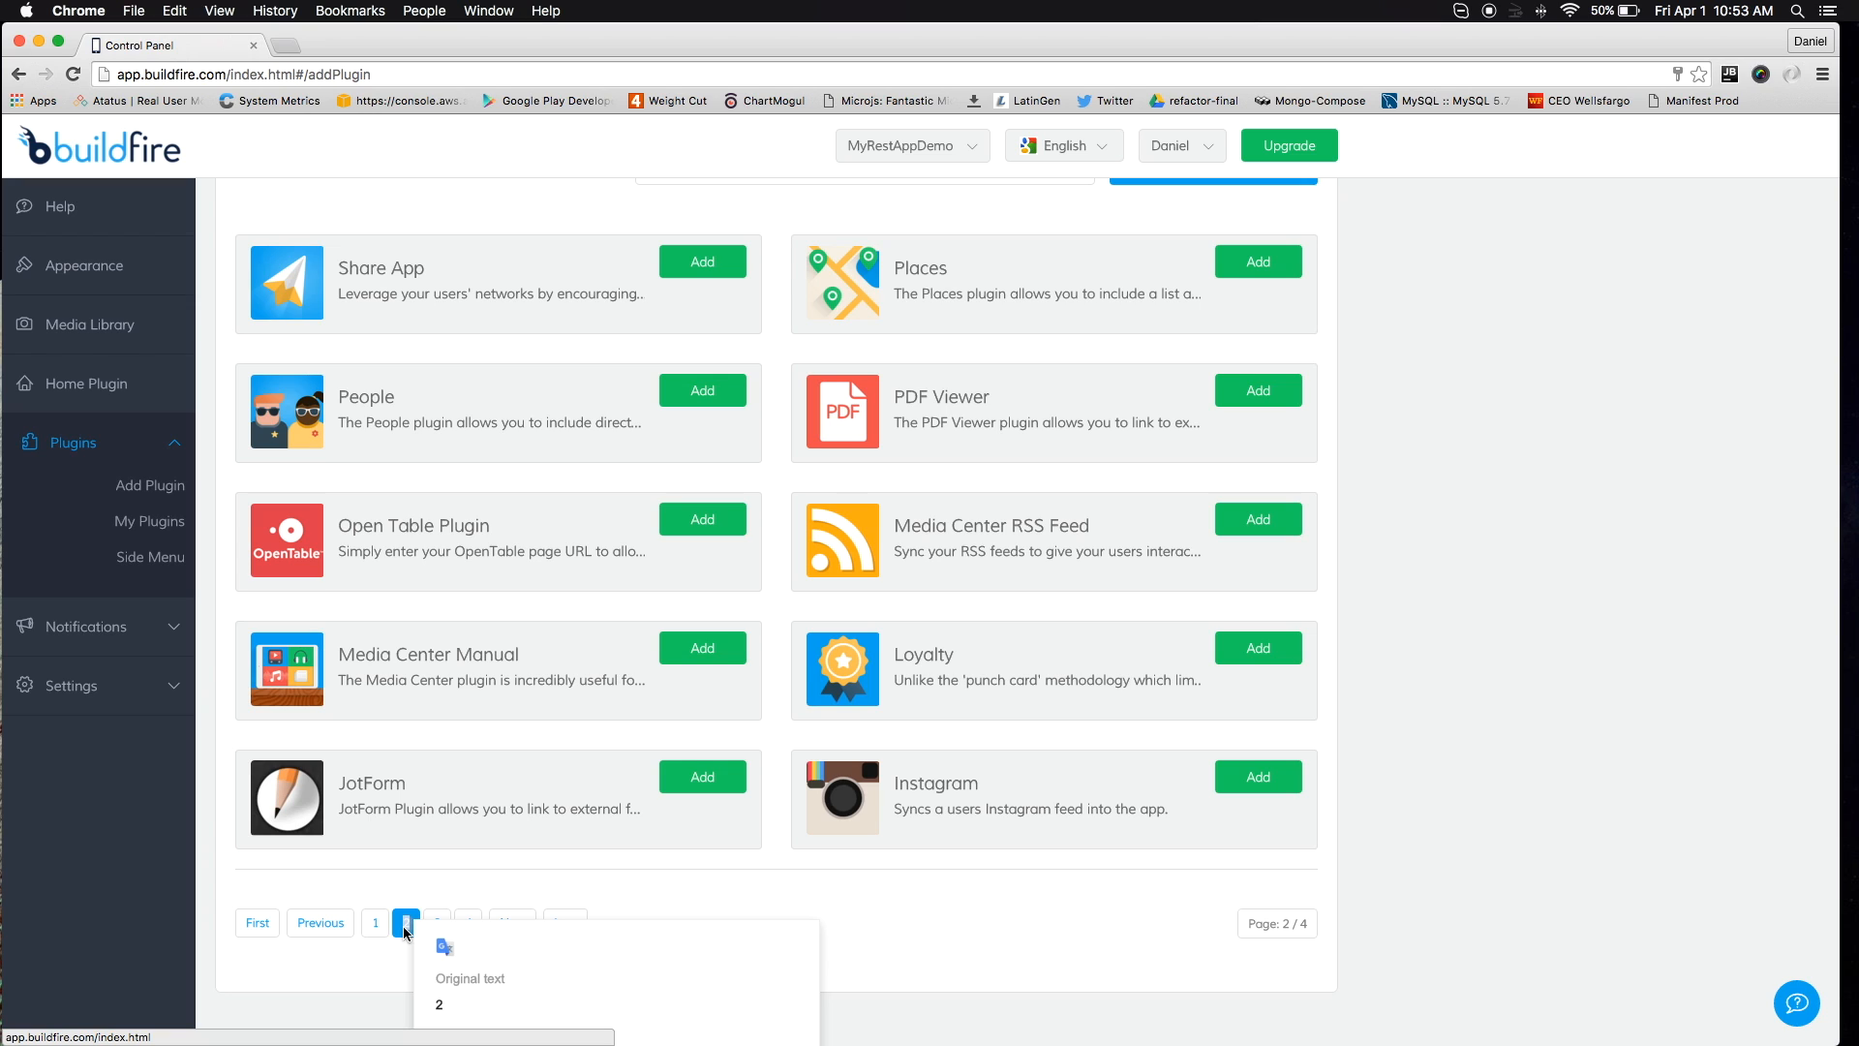
pyautogui.click(438, 923)
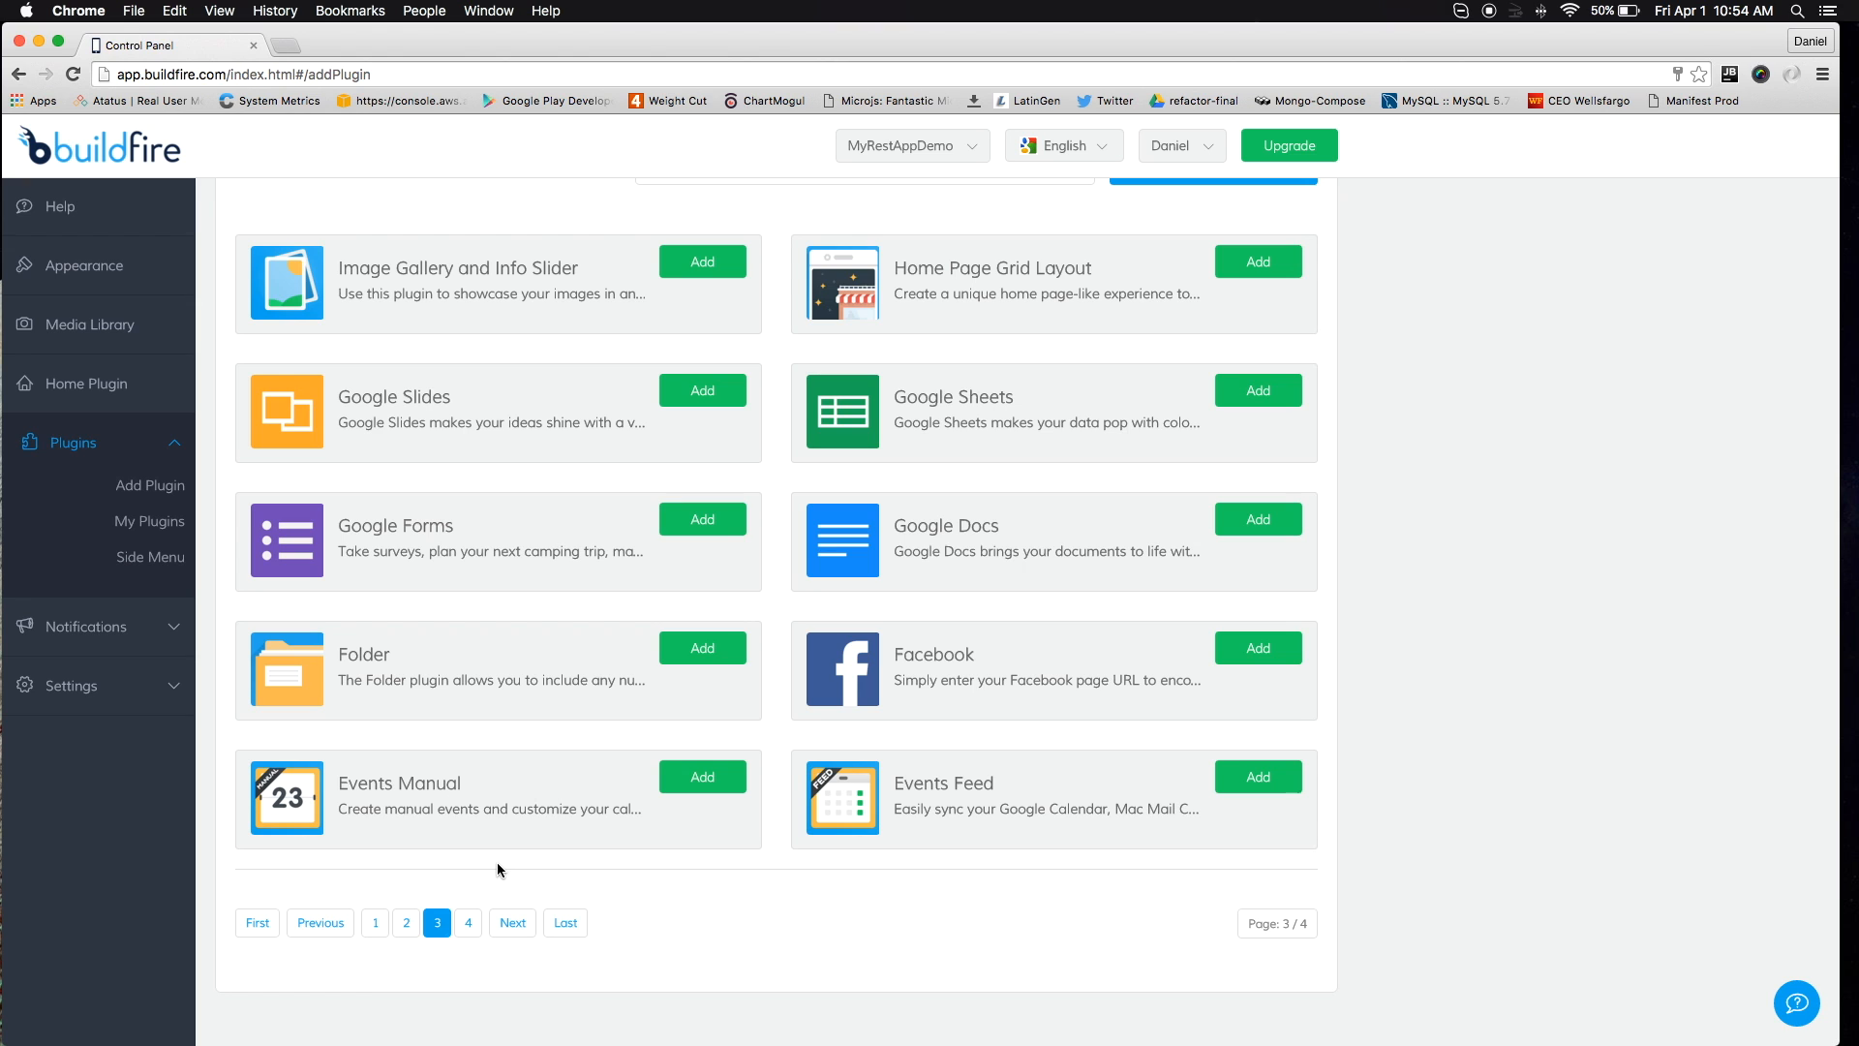
# Set the app icon name to MyRestAppDemo in the app's appearance settings
pyautogui.click(123, 280)
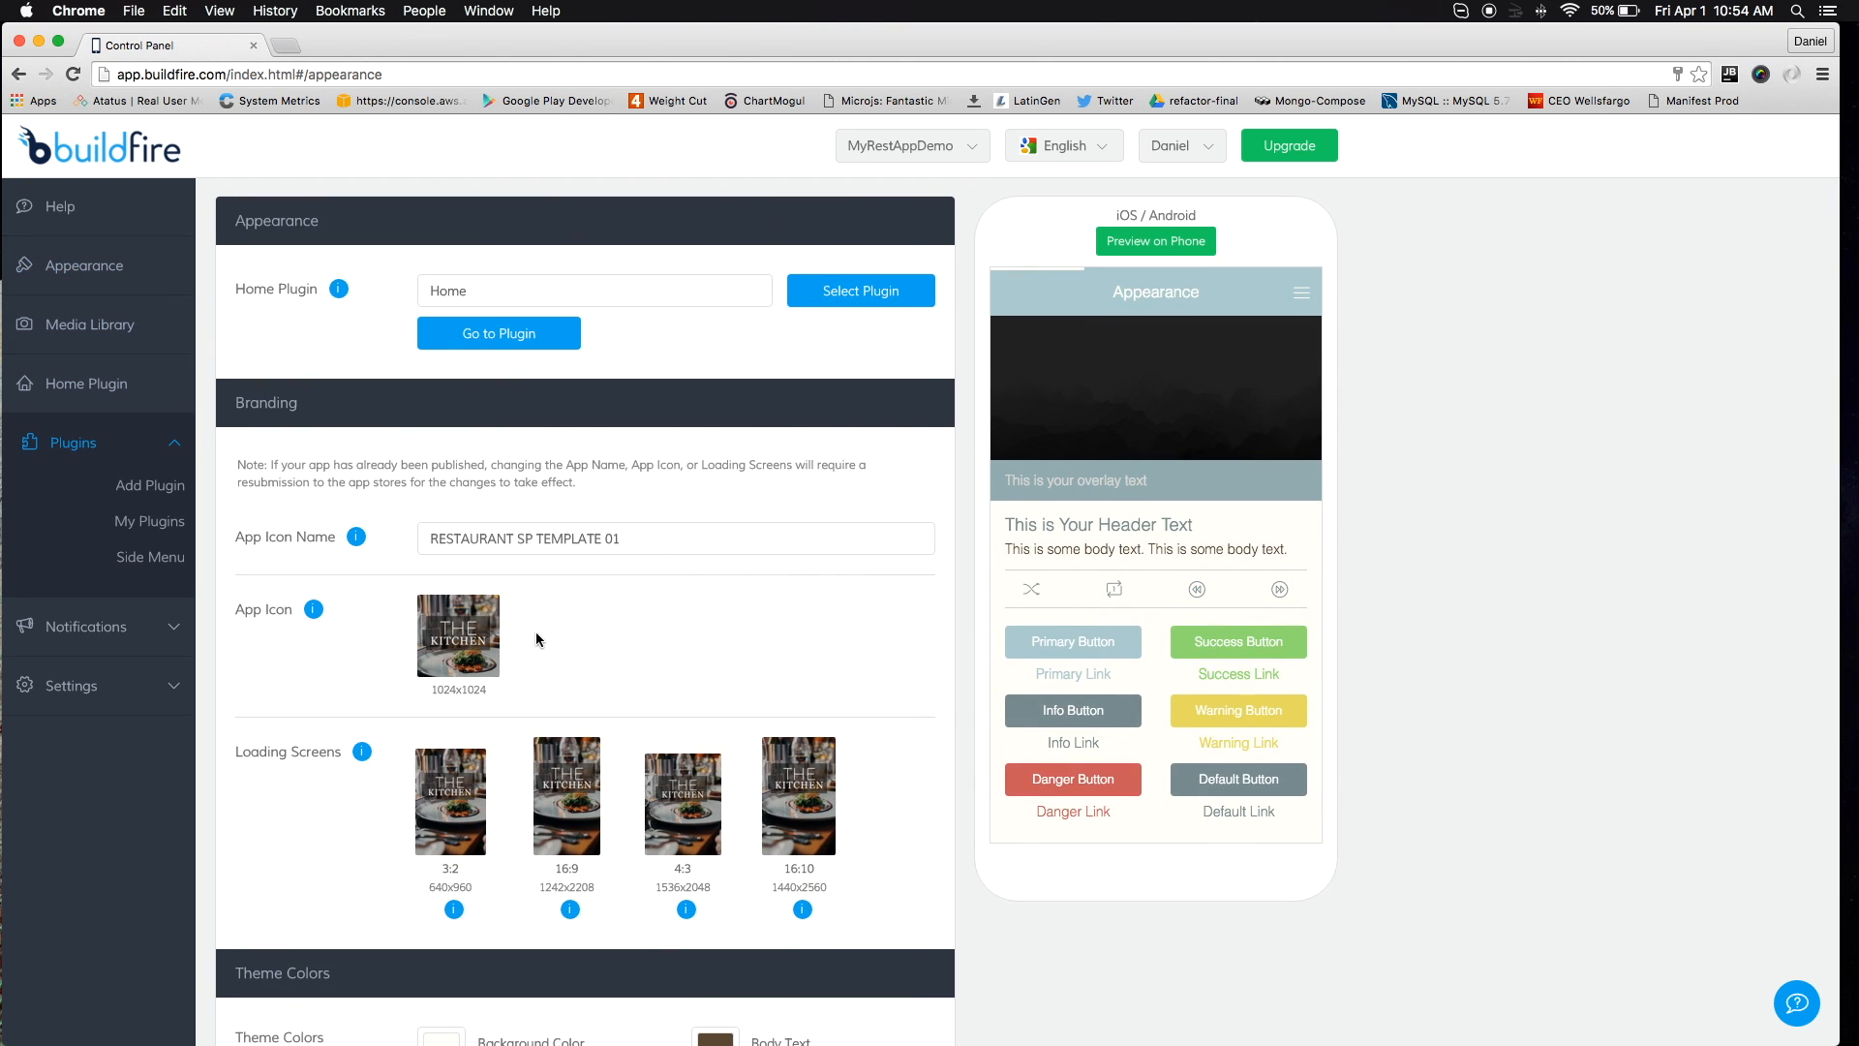
pyautogui.doubleClick(606, 539)
pyautogui.tripleClick(606, 538)
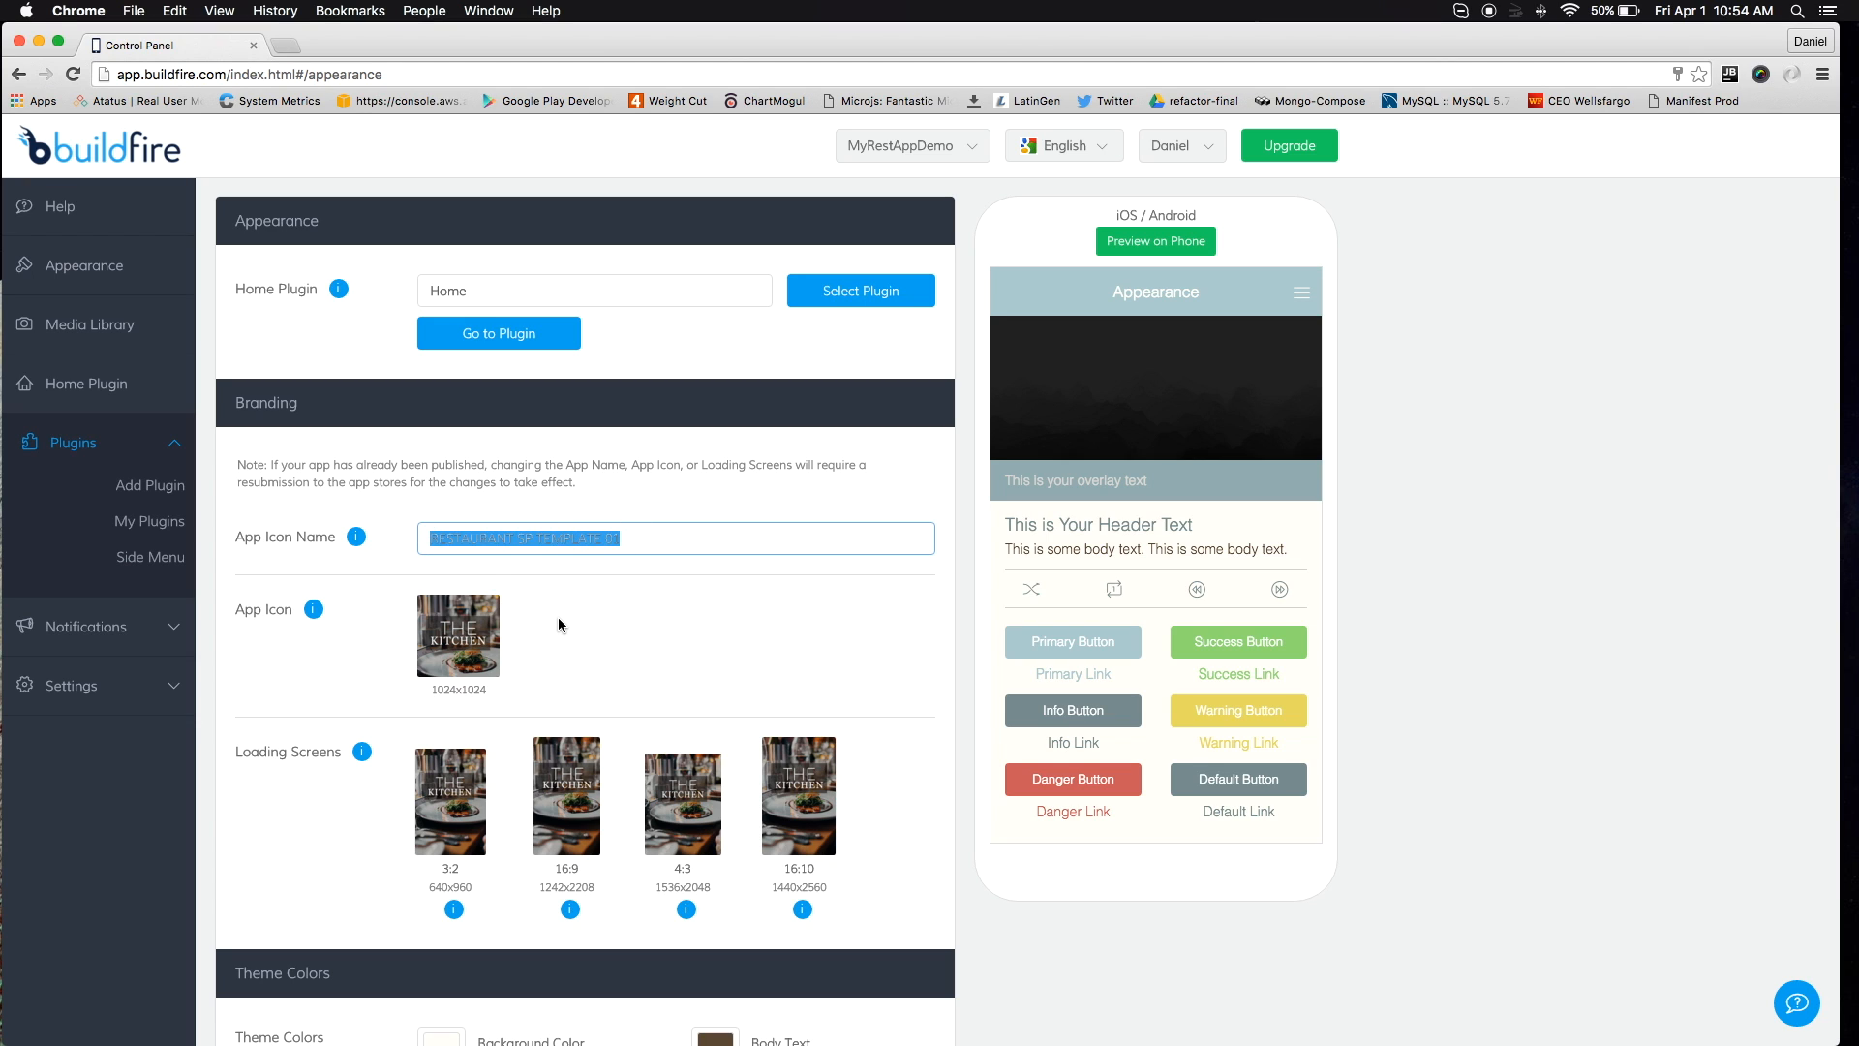
pyautogui.write('MyRestAppDemo')
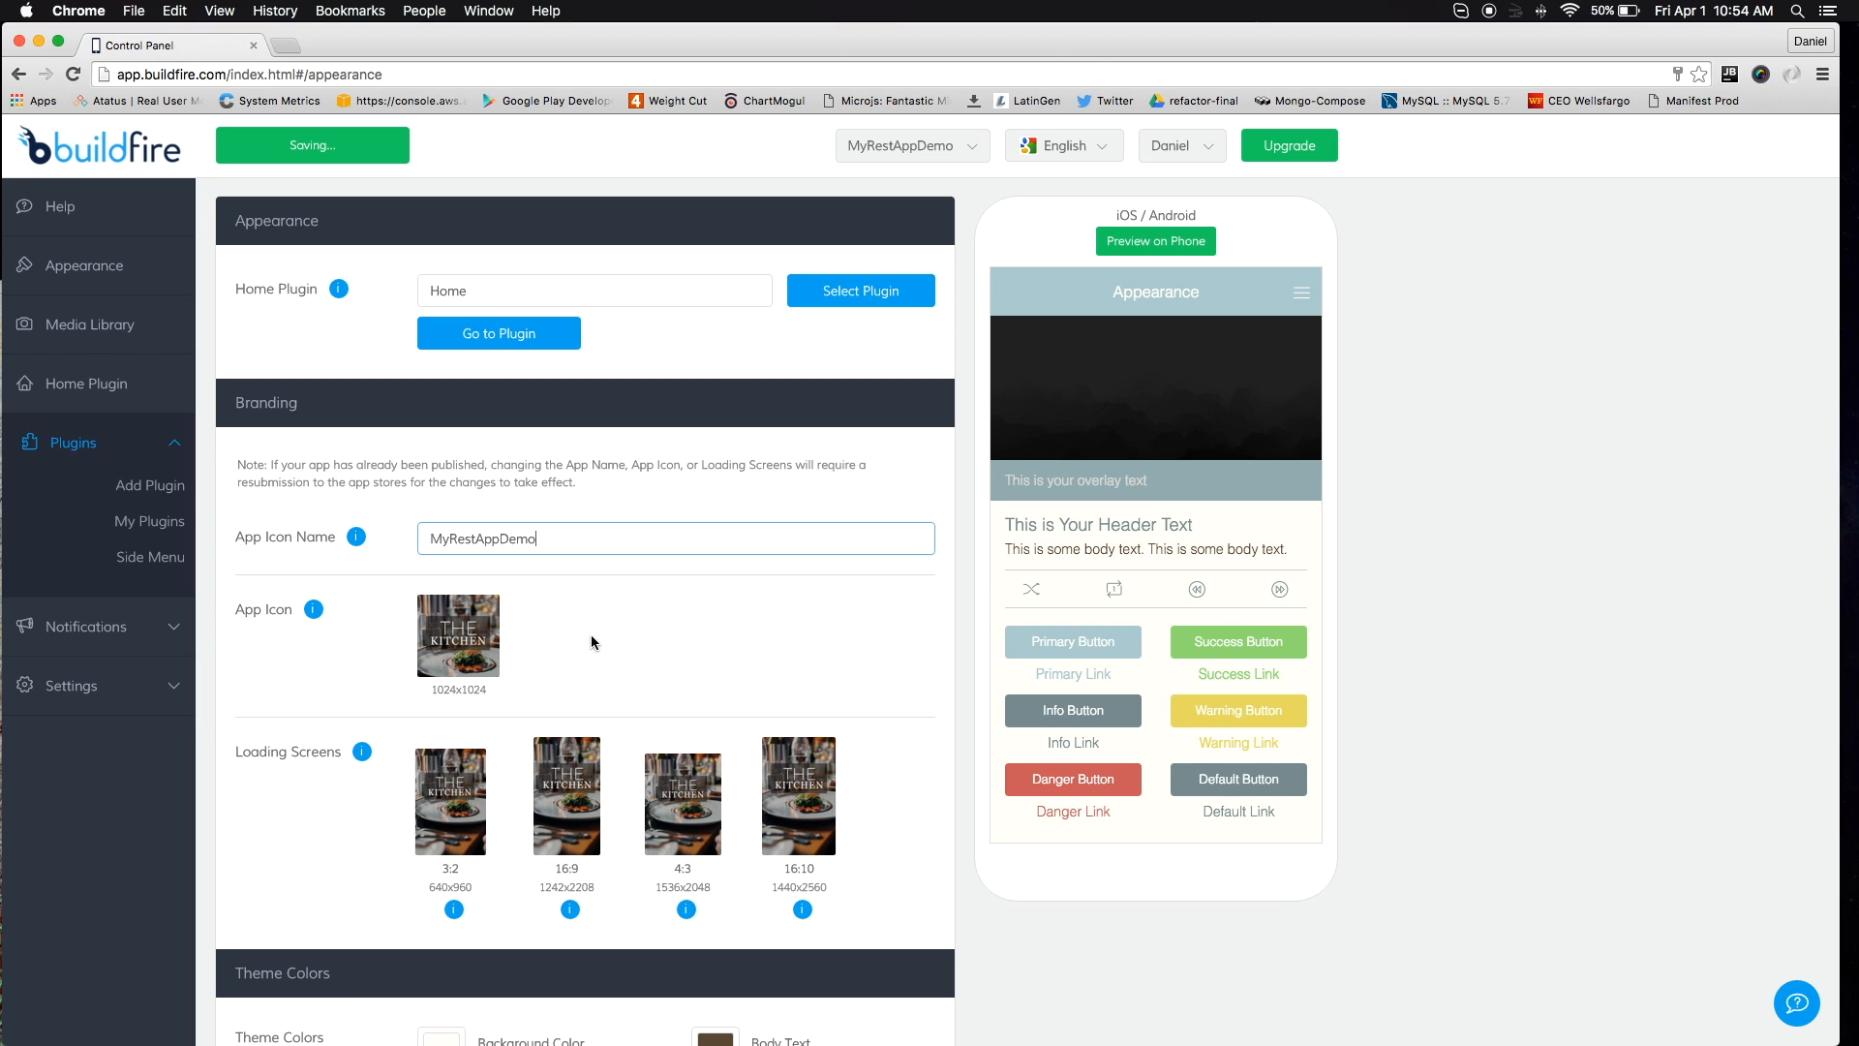
# Try the Boat House, Adobe, Basil, Cake, Marine Layer and Neon preset color themes on the app
pyautogui.scroll(-2, 601, 635)
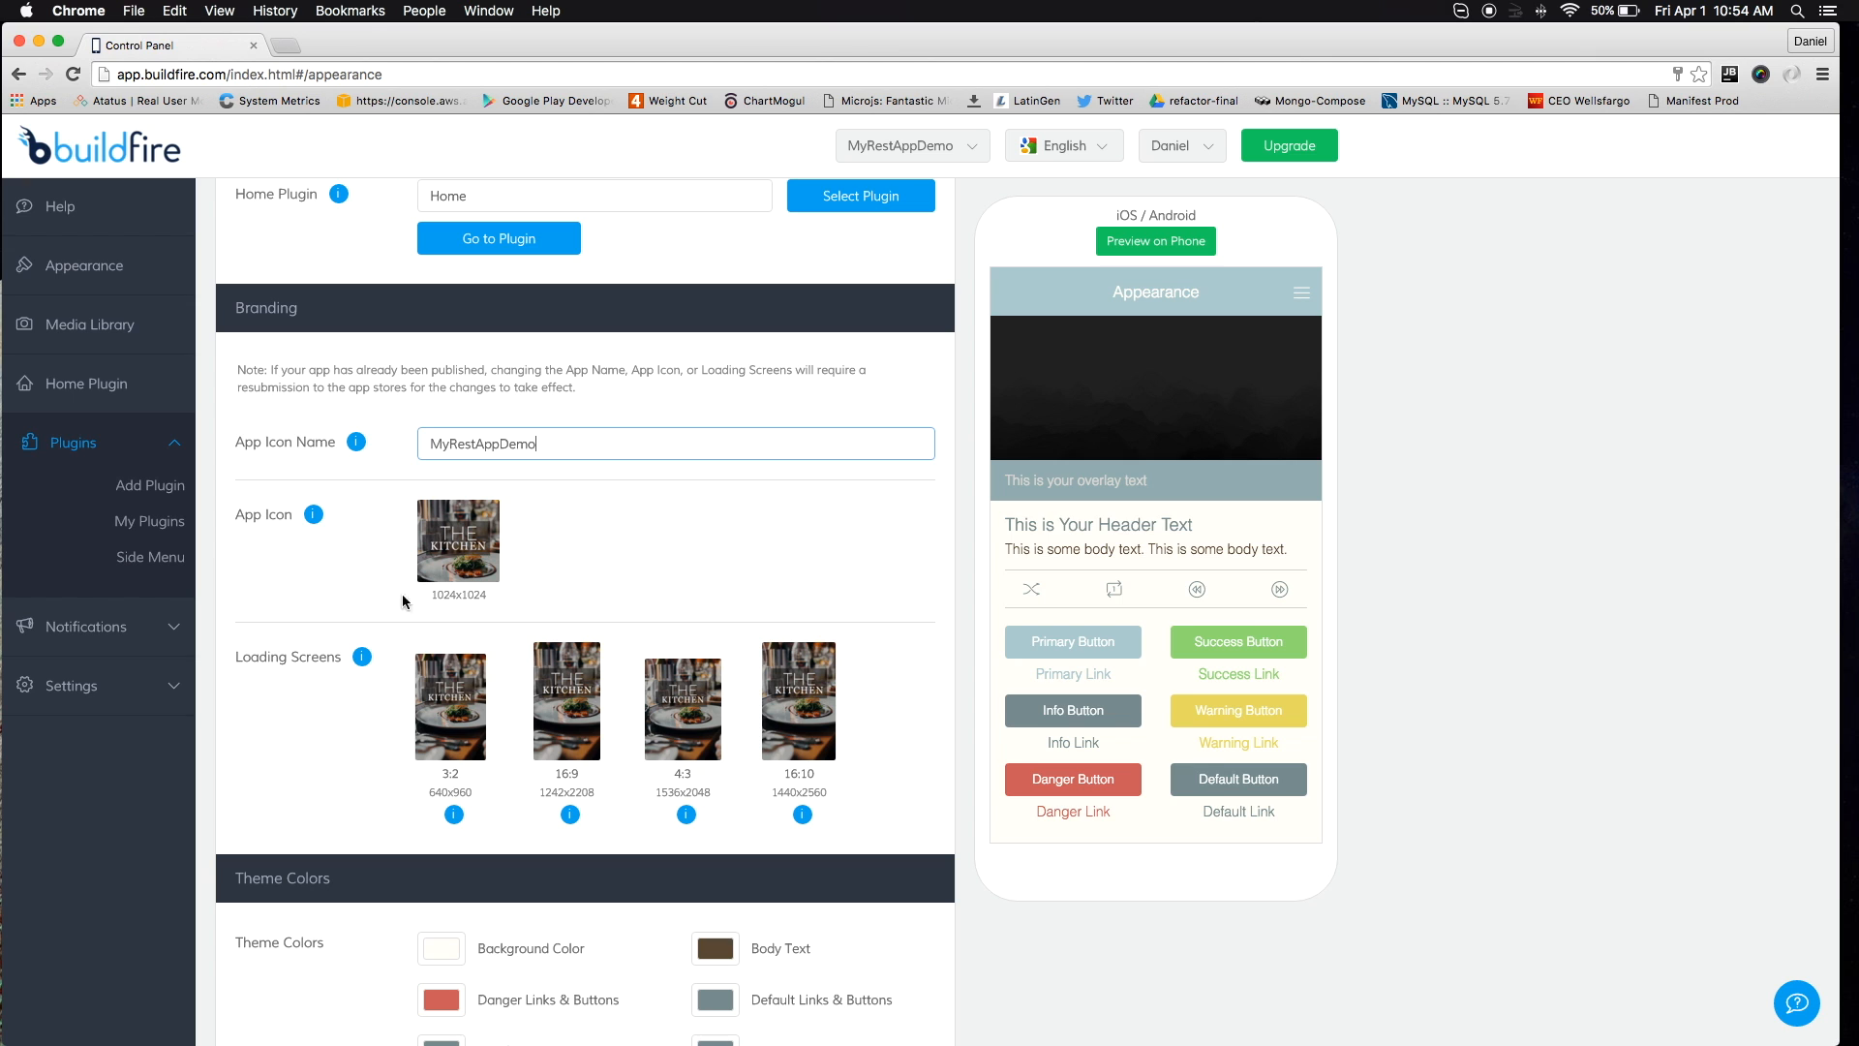
pyautogui.scroll(-10, 304, 772)
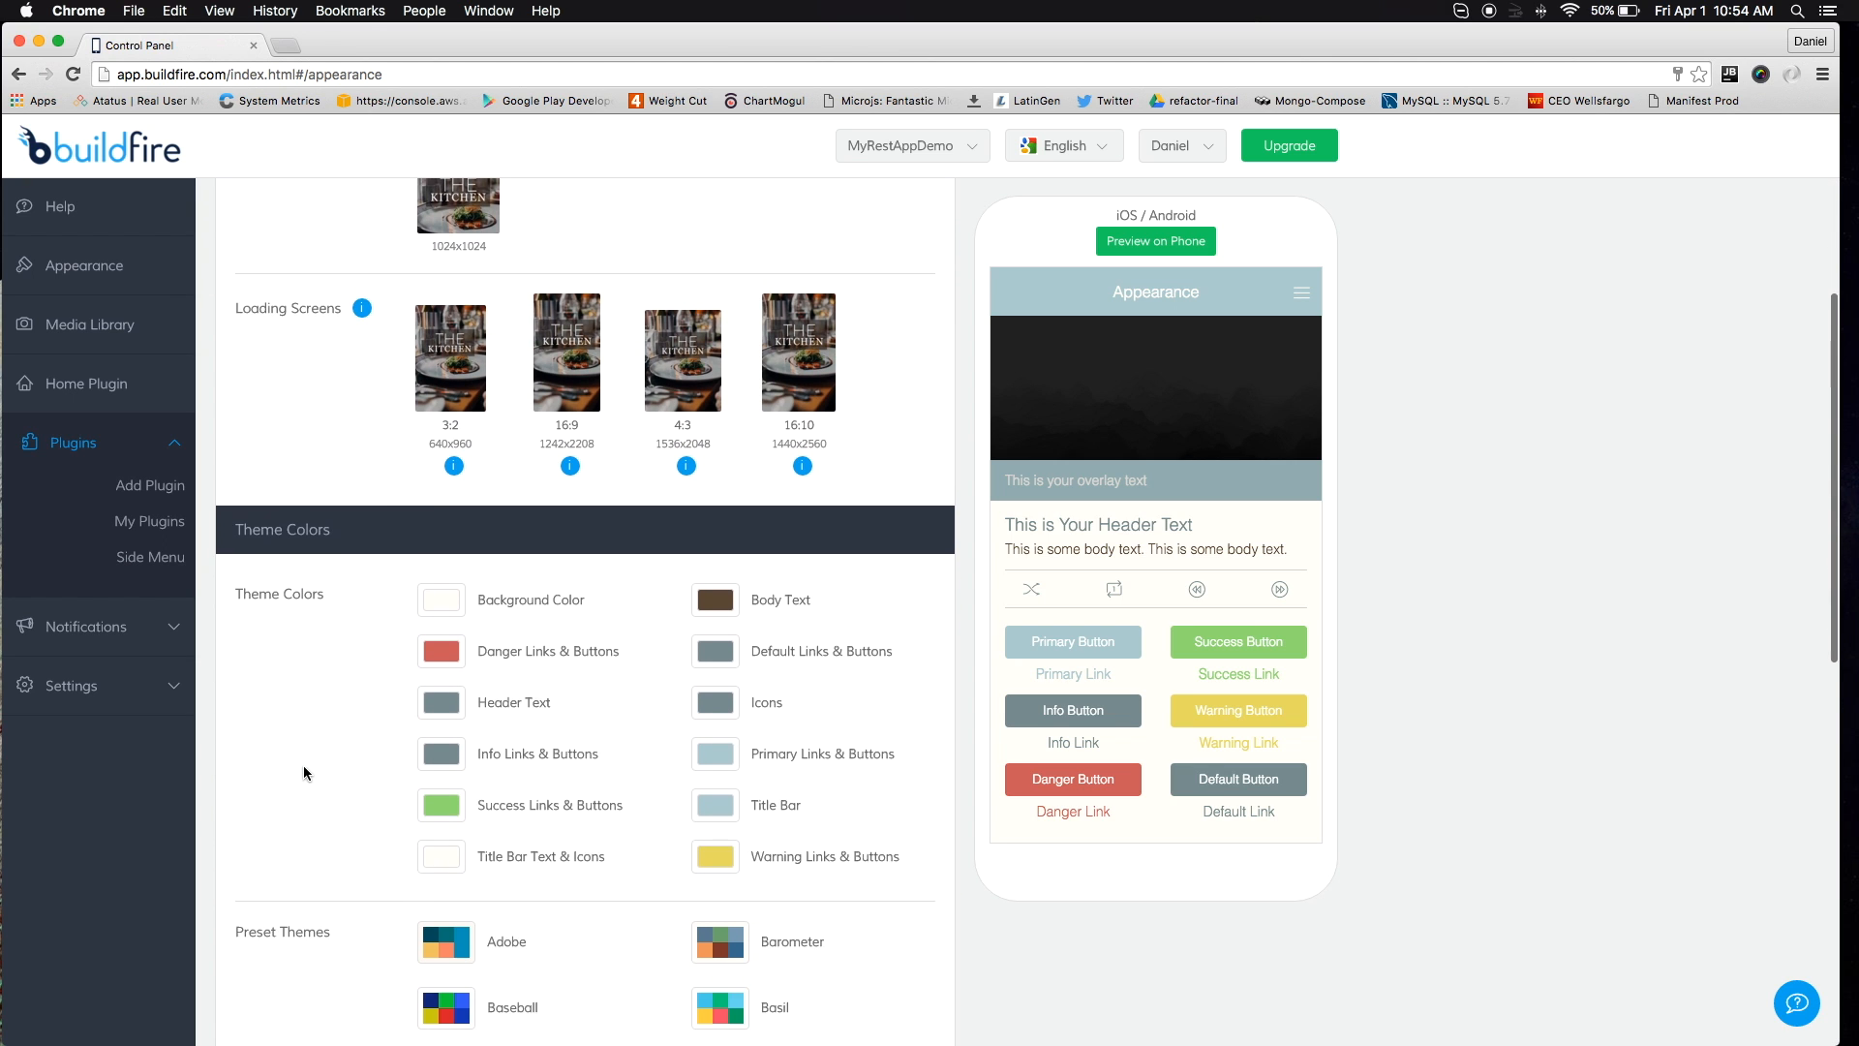
pyautogui.scroll(-2, 299, 759)
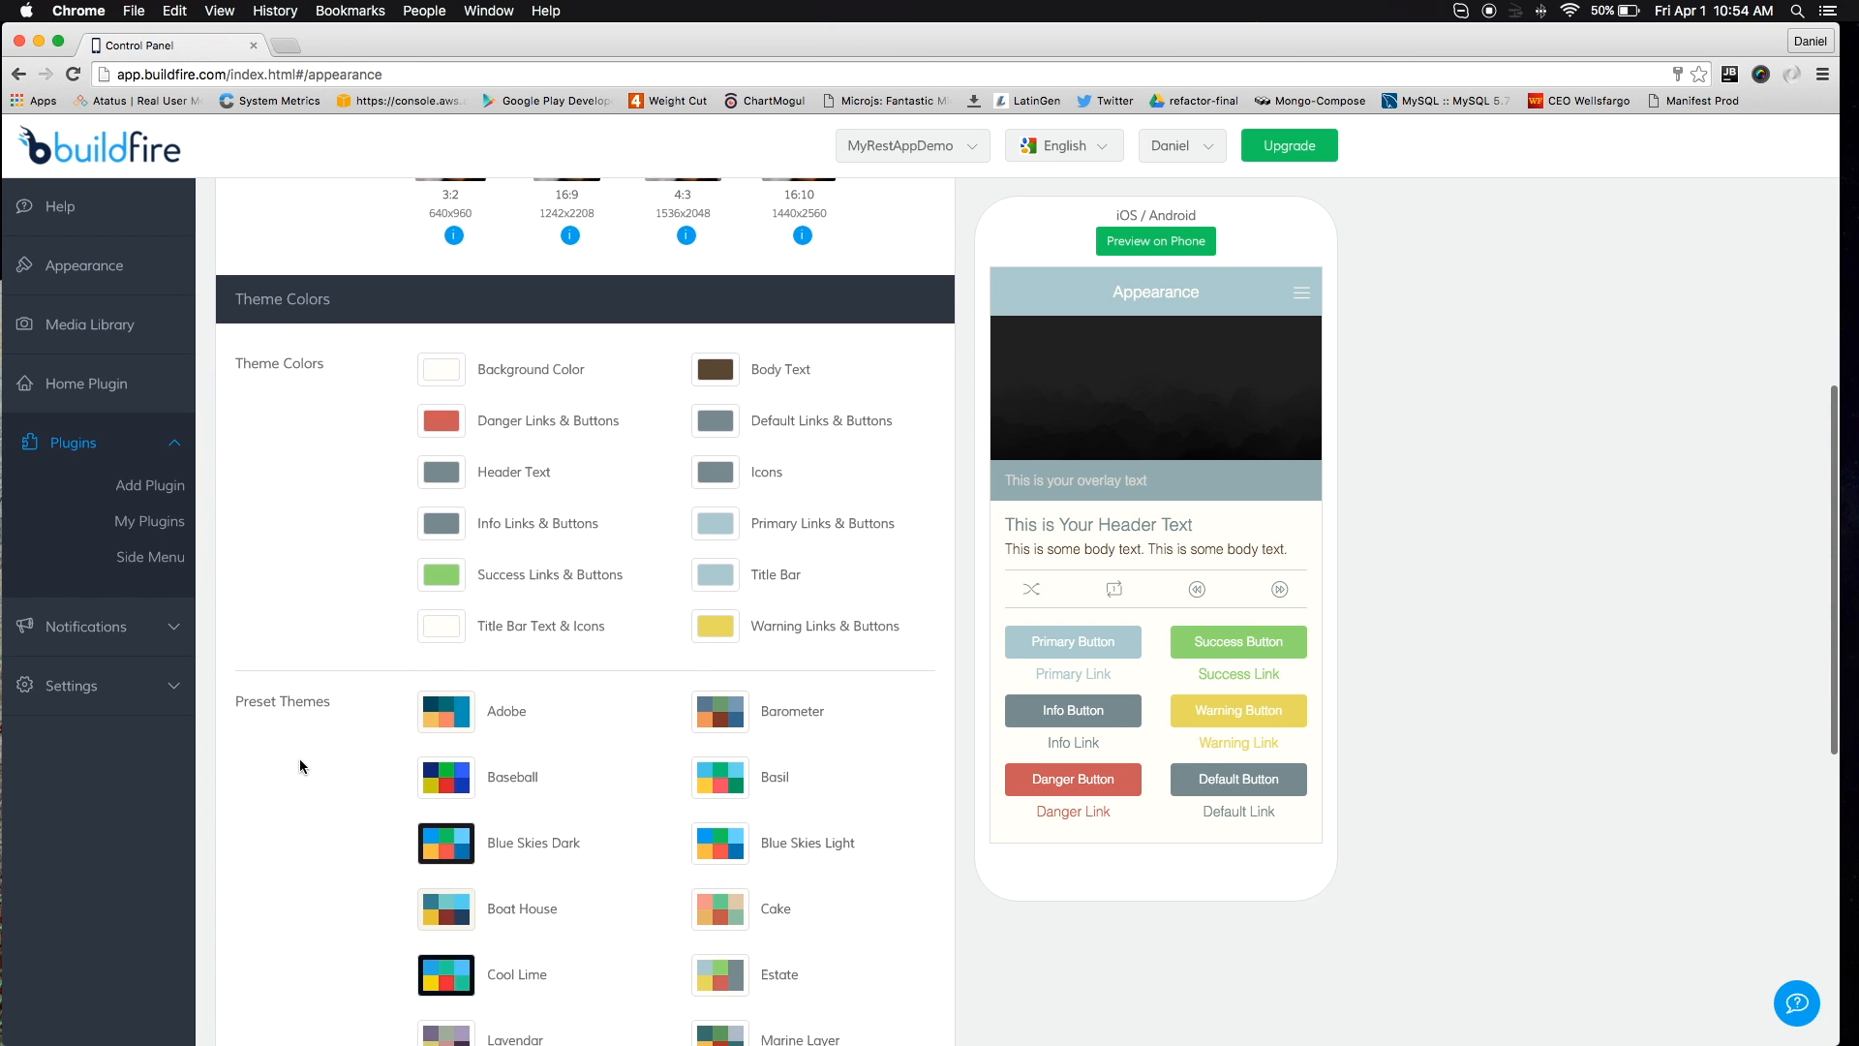
pyautogui.click(459, 891)
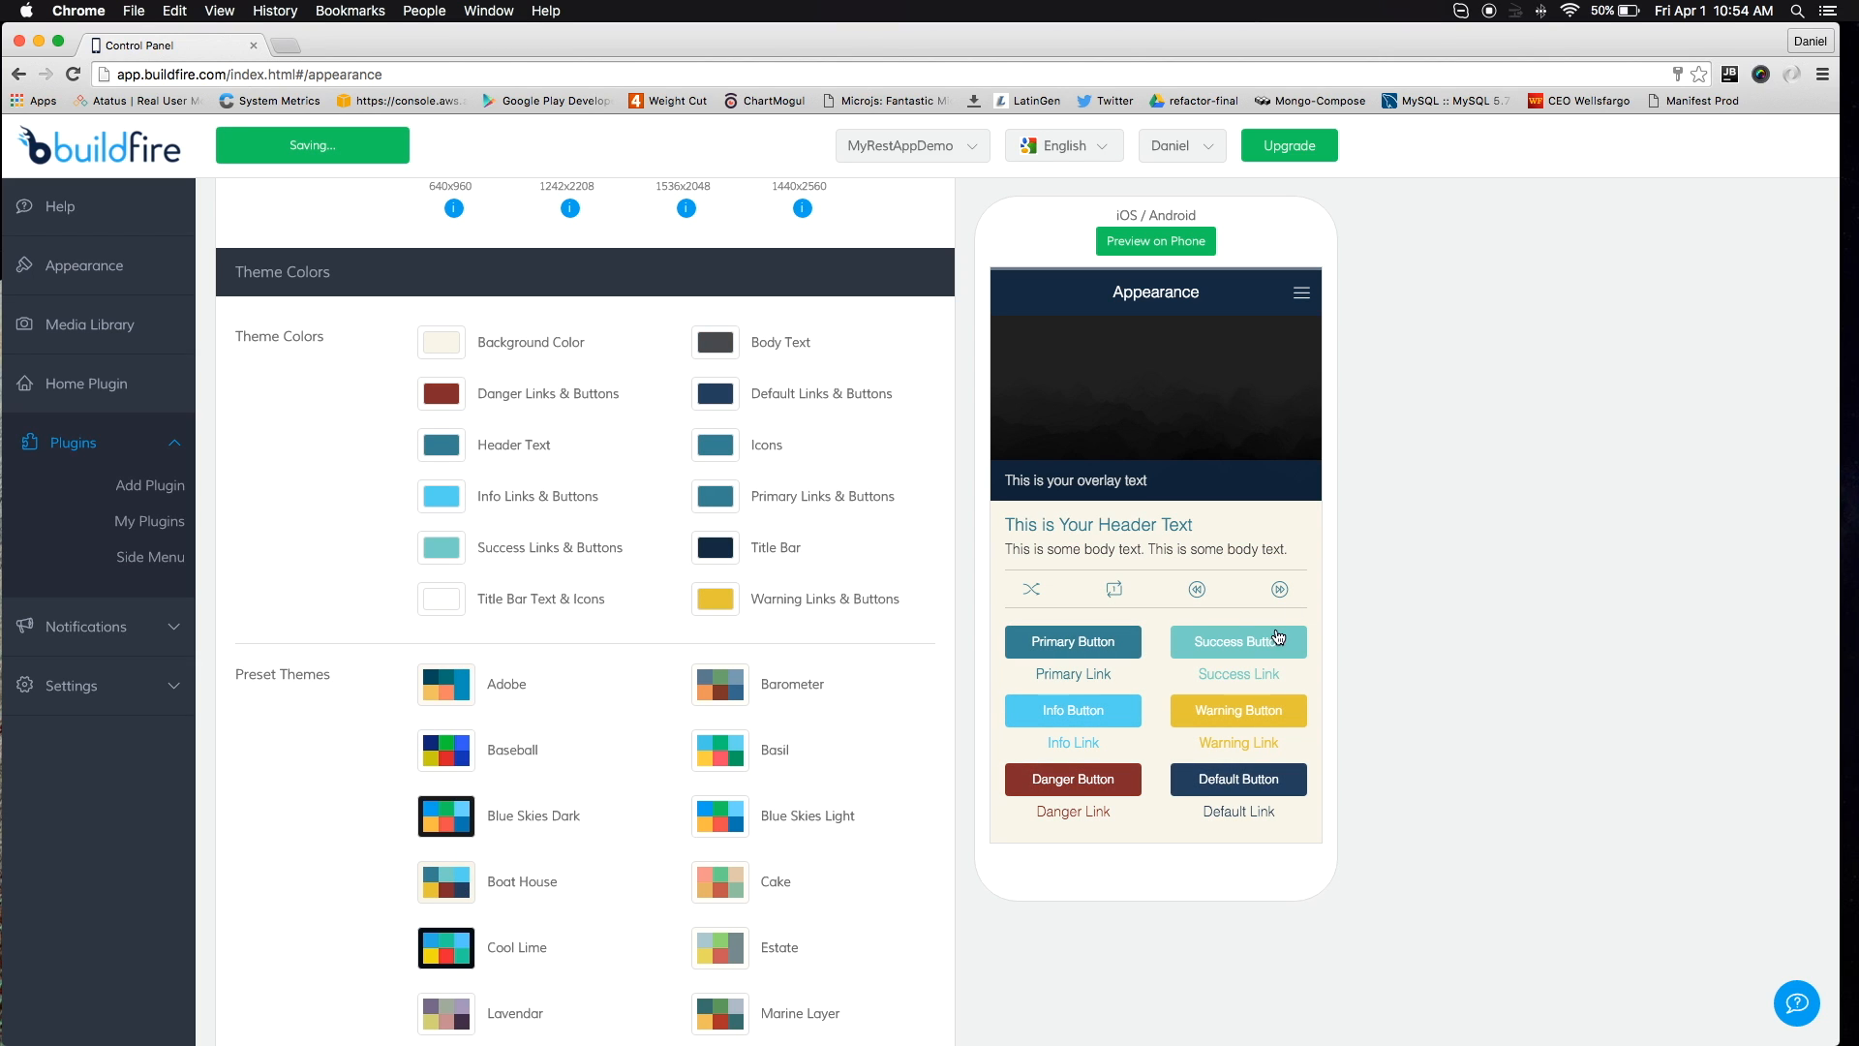
pyautogui.click(450, 697)
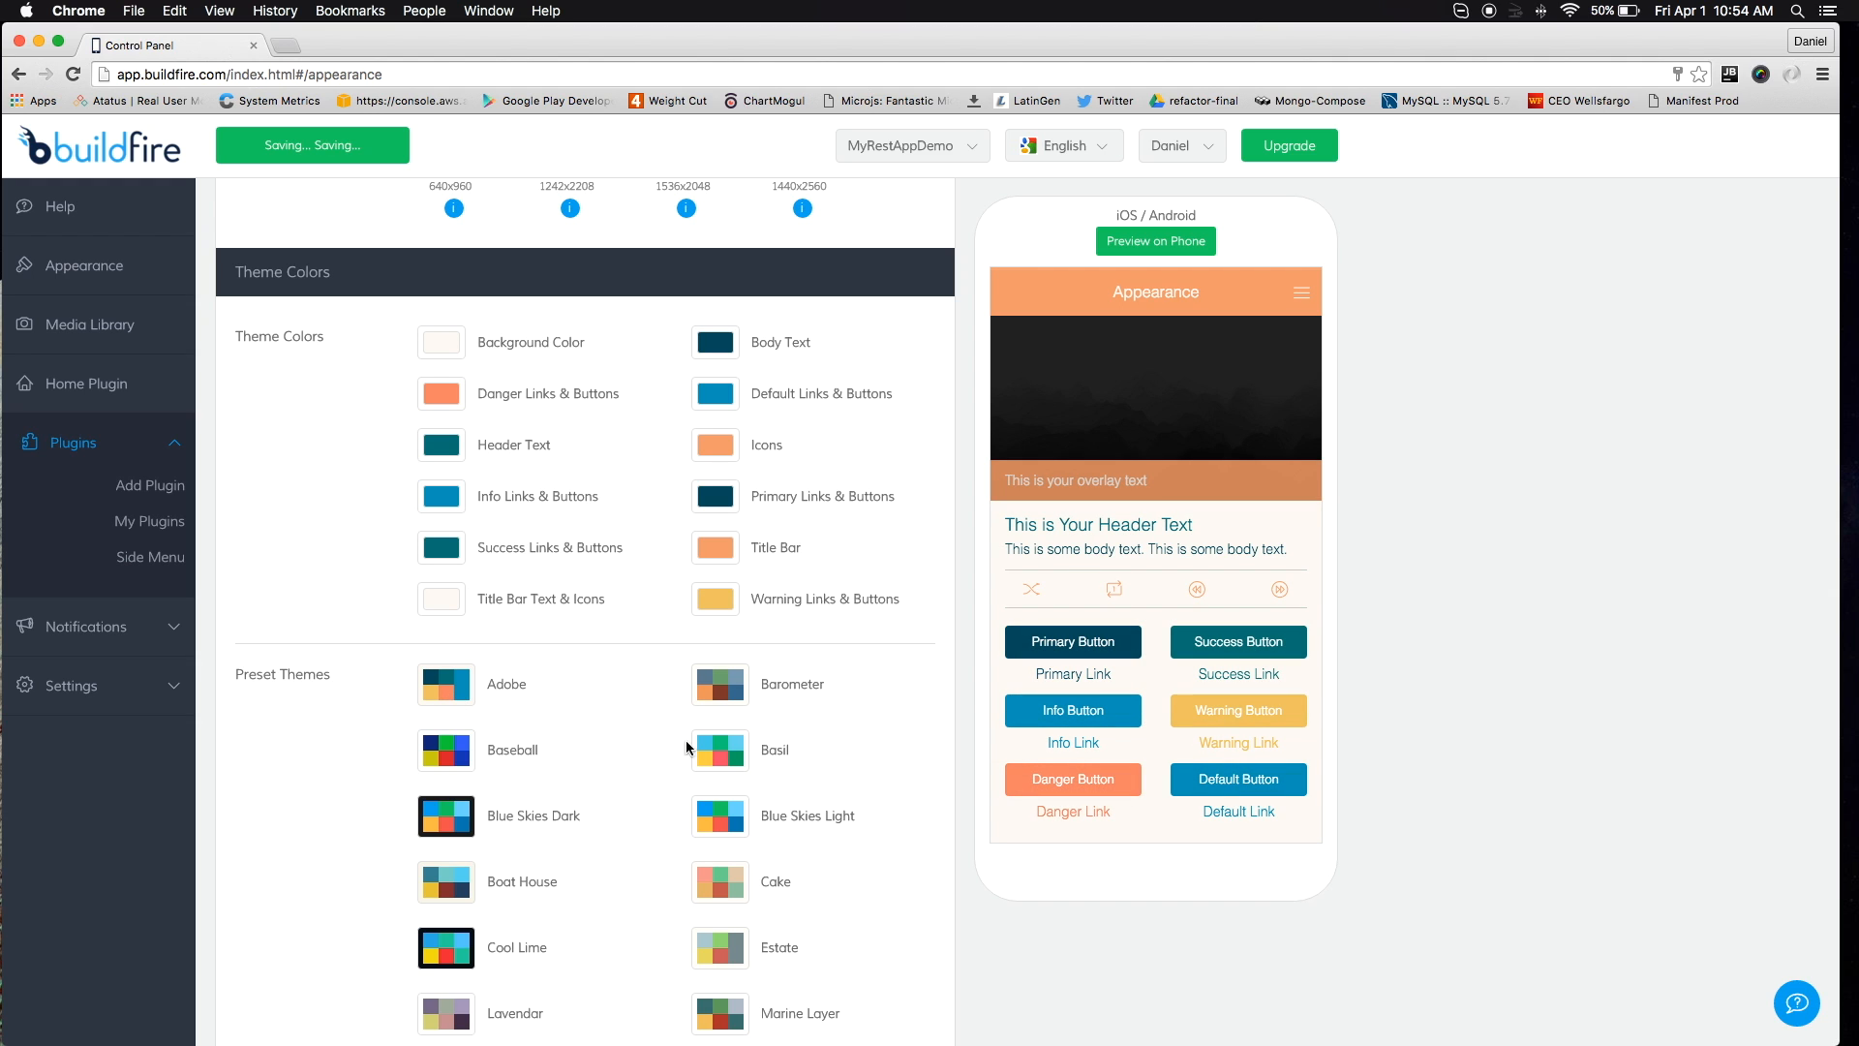
pyautogui.click(727, 751)
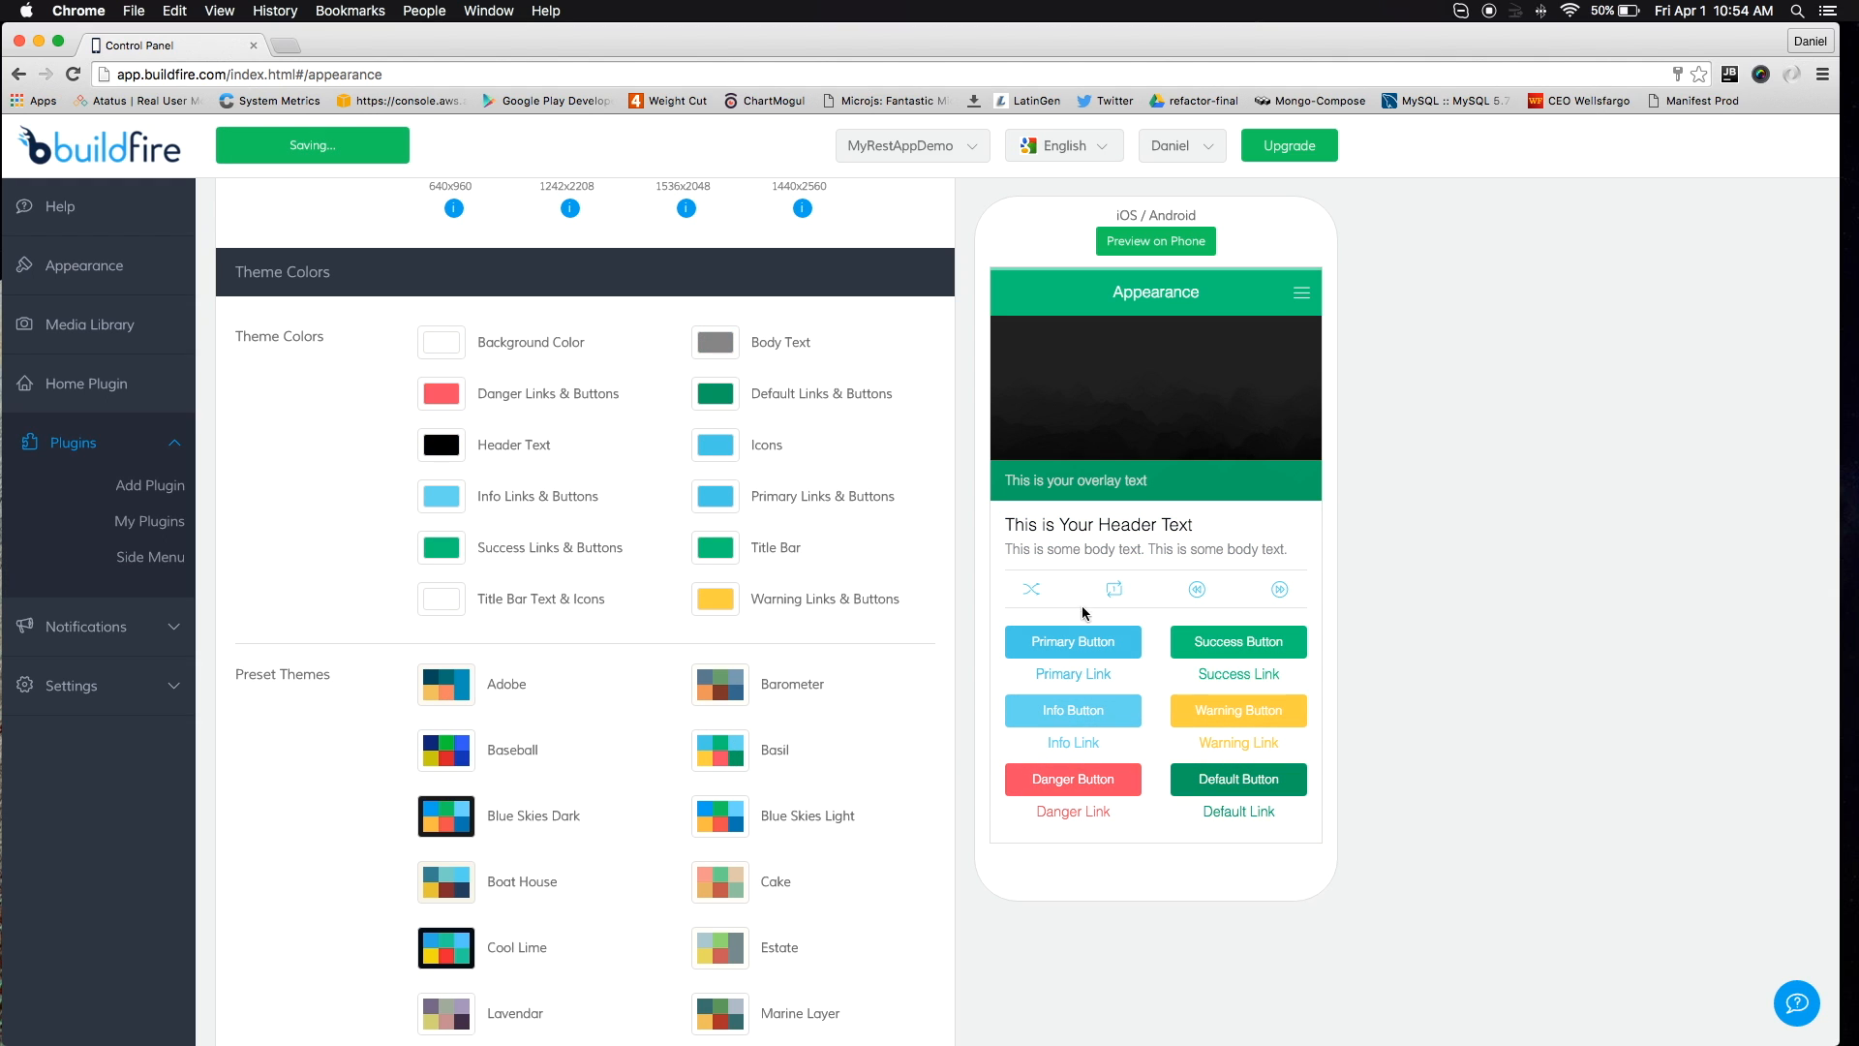
pyautogui.click(736, 879)
pyautogui.scroll(-2, 804, 885)
pyautogui.scroll(-1, 804, 890)
pyautogui.click(712, 881)
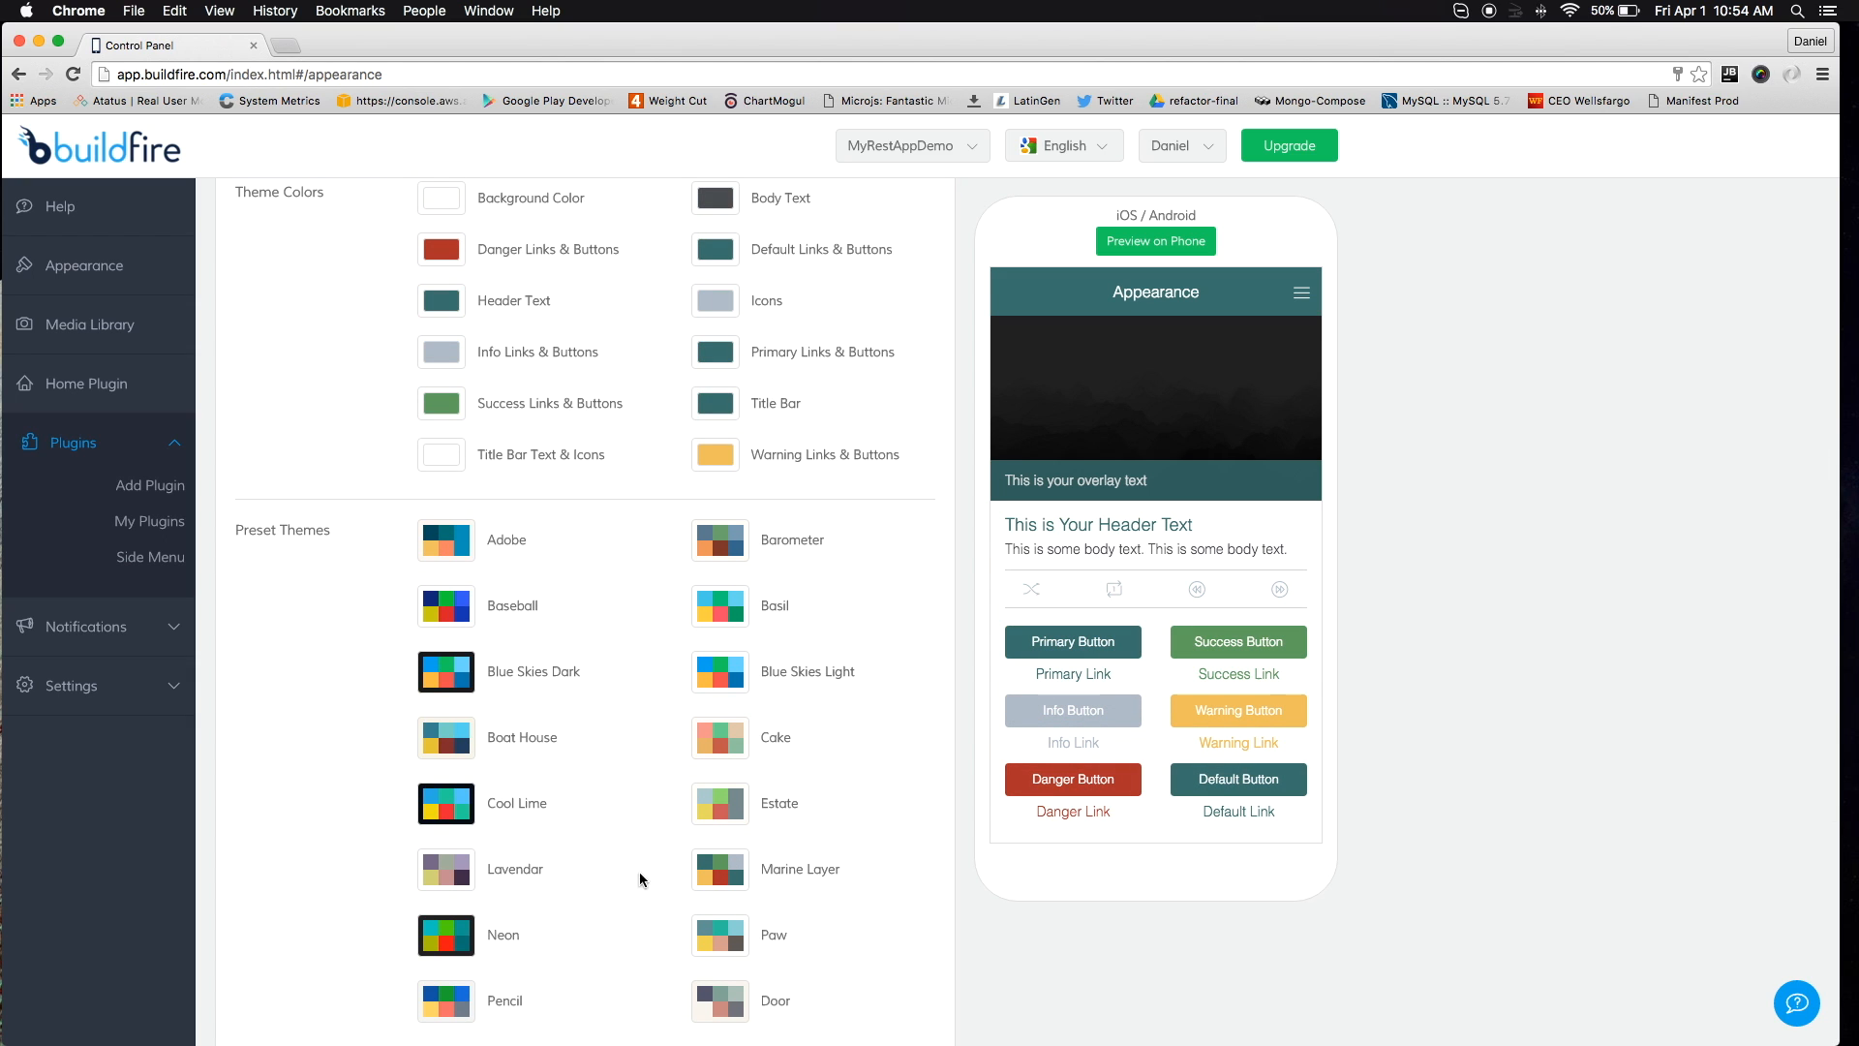
pyautogui.click(446, 934)
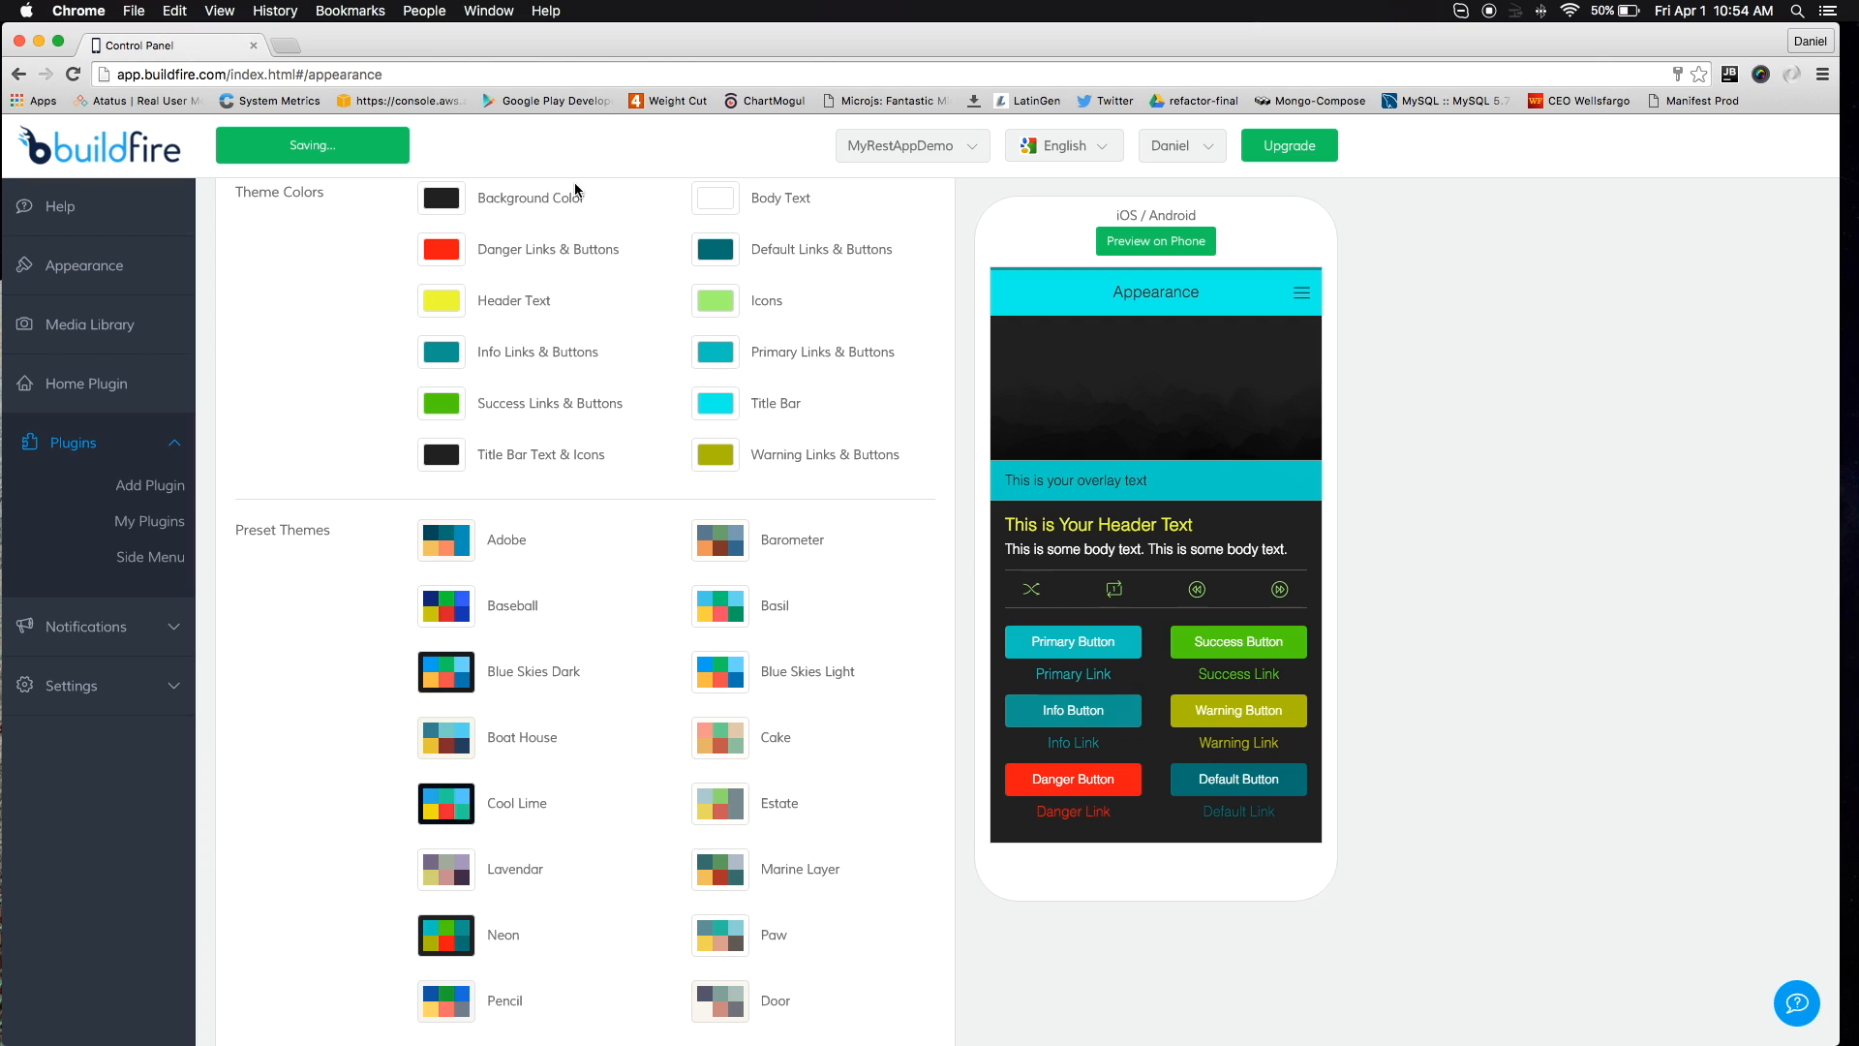
# Set the theme's Header Text color to the blue #172ad6
pyautogui.click(441, 304)
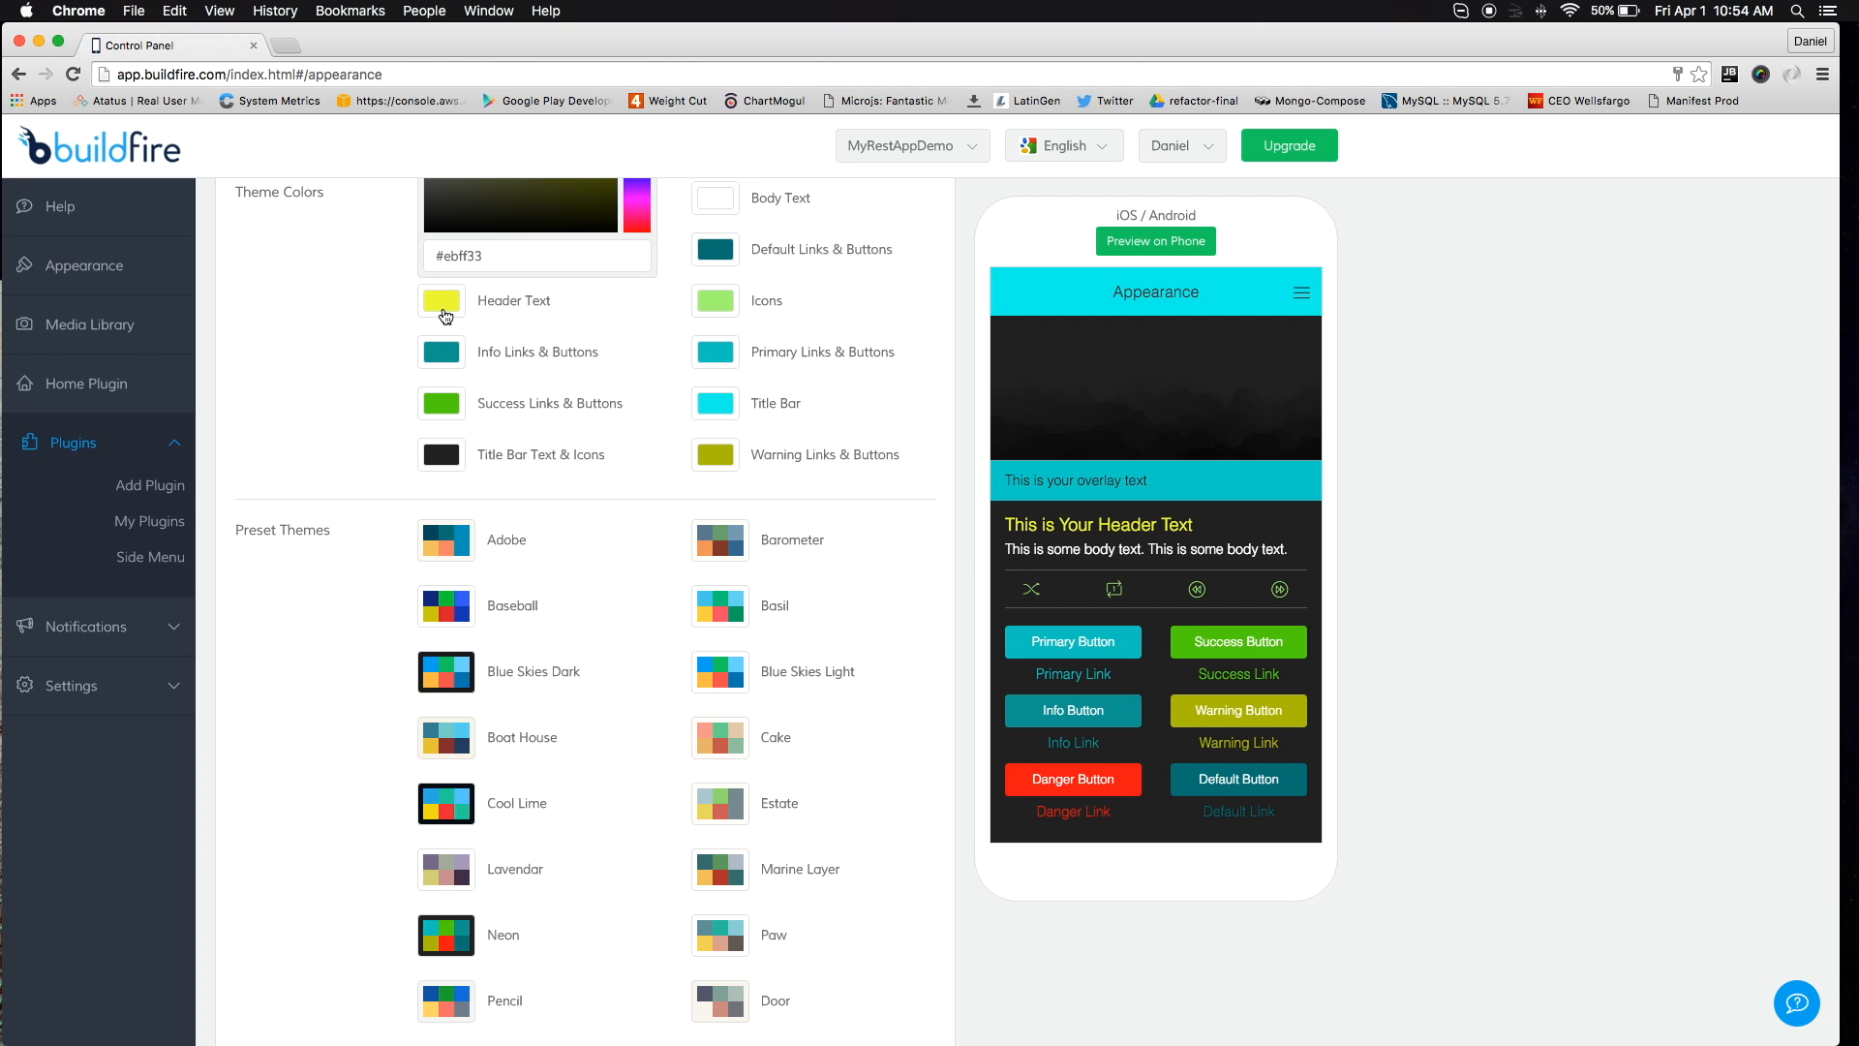
pyautogui.scroll(3, 528, 310)
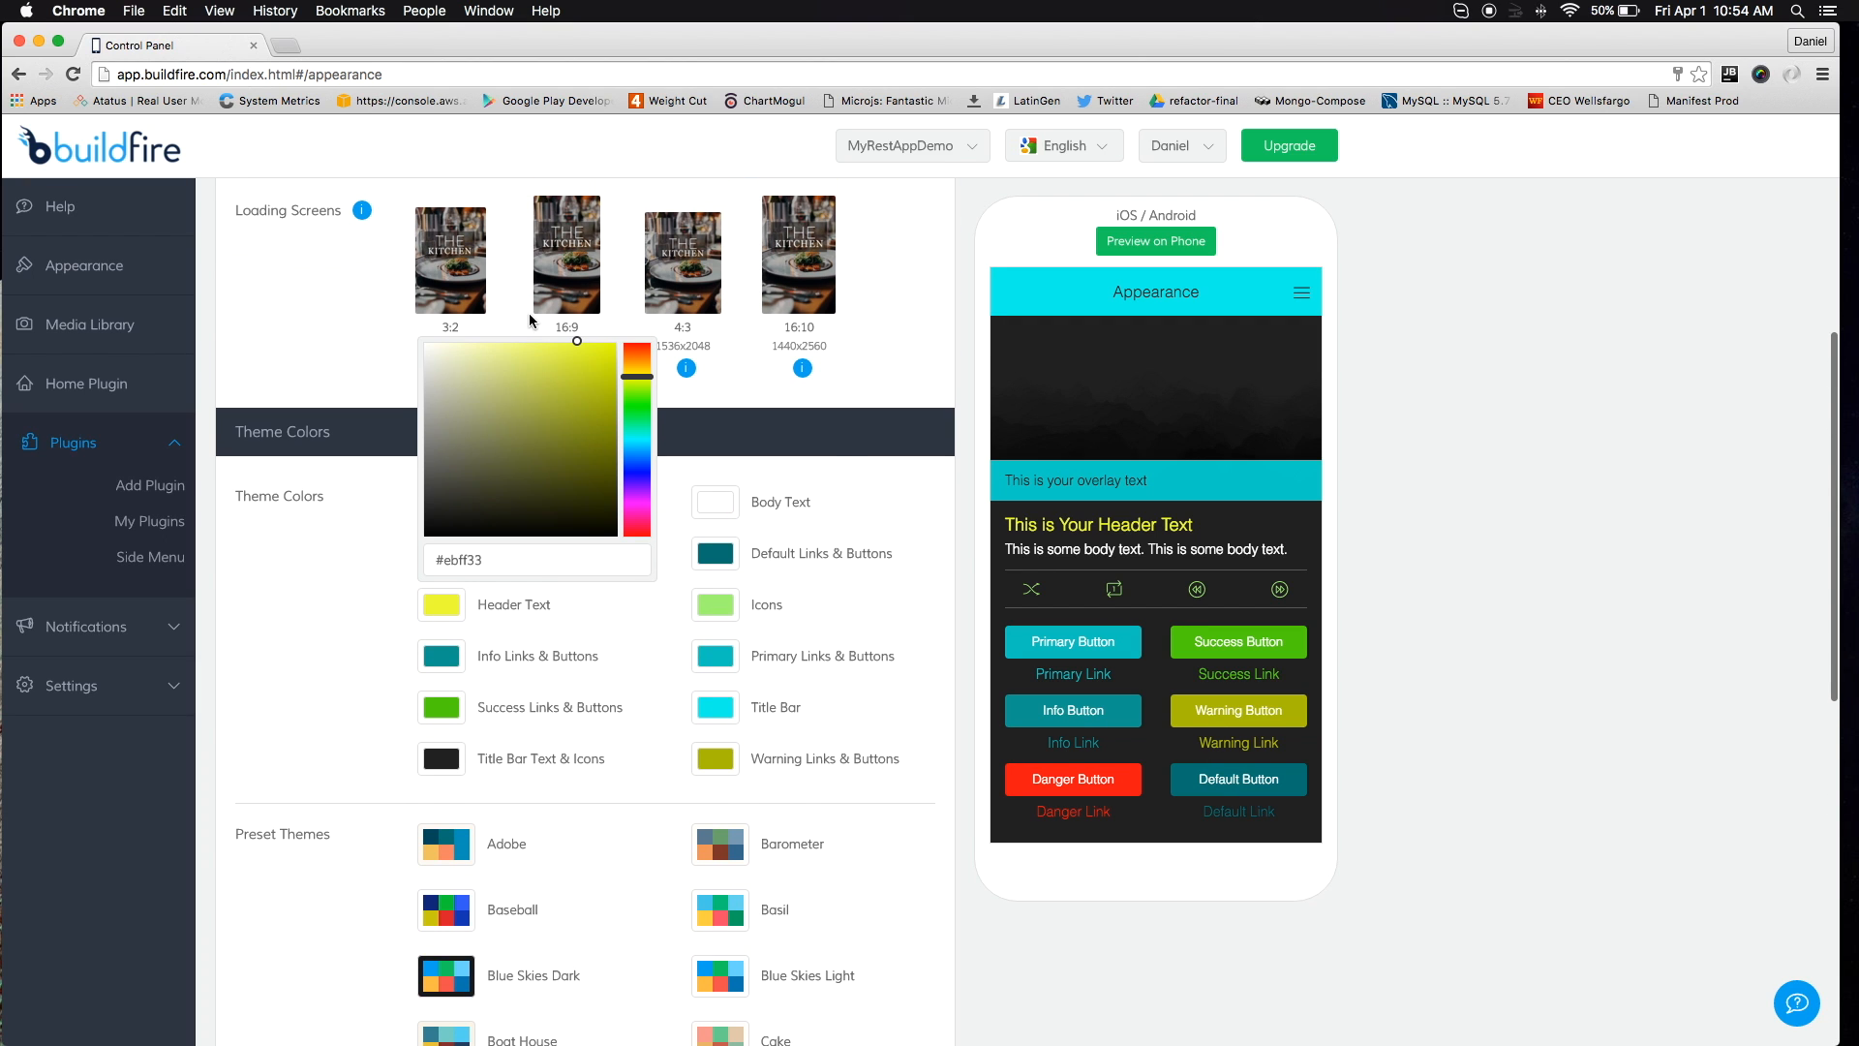
pyautogui.click(637, 467)
pyautogui.click(544, 403)
pyautogui.click(594, 373)
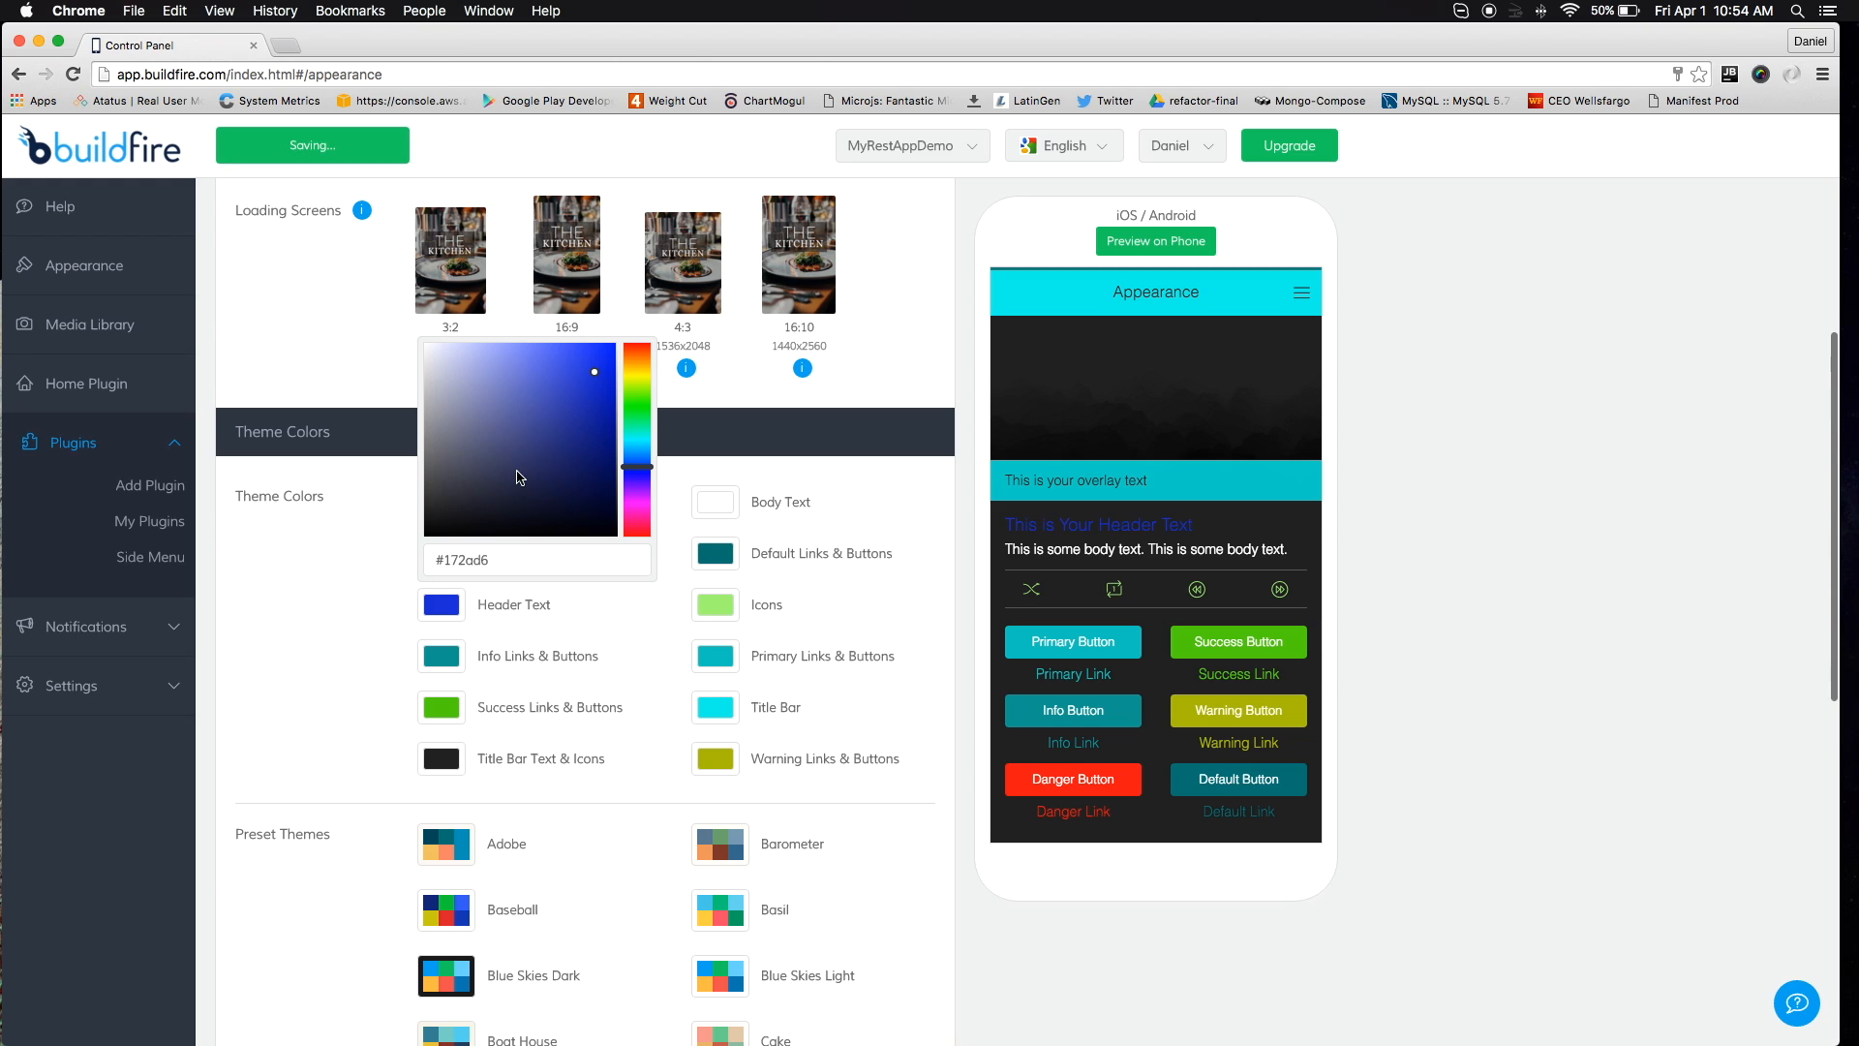
pyautogui.click(285, 566)
# Try the Cool Lime preset theme and settle on the Adobe preset theme for the app
pyautogui.scroll(-5, 340, 666)
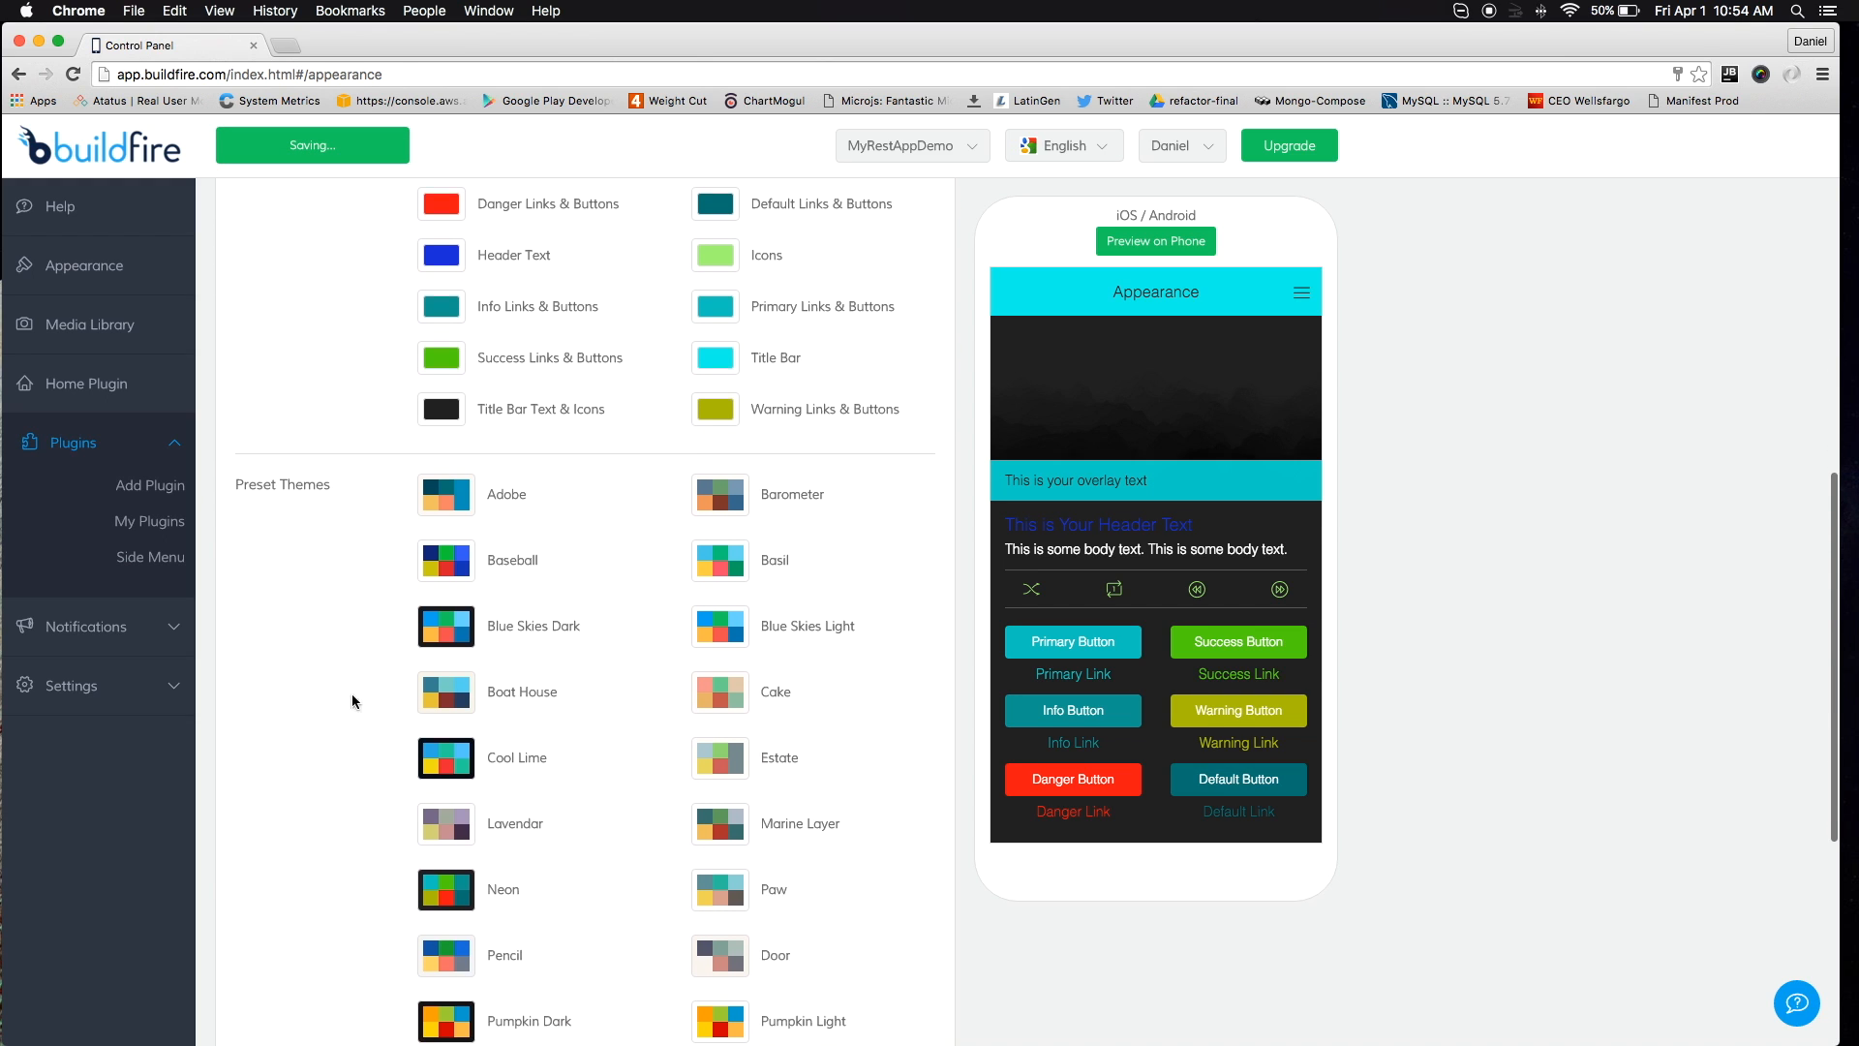
pyautogui.click(441, 750)
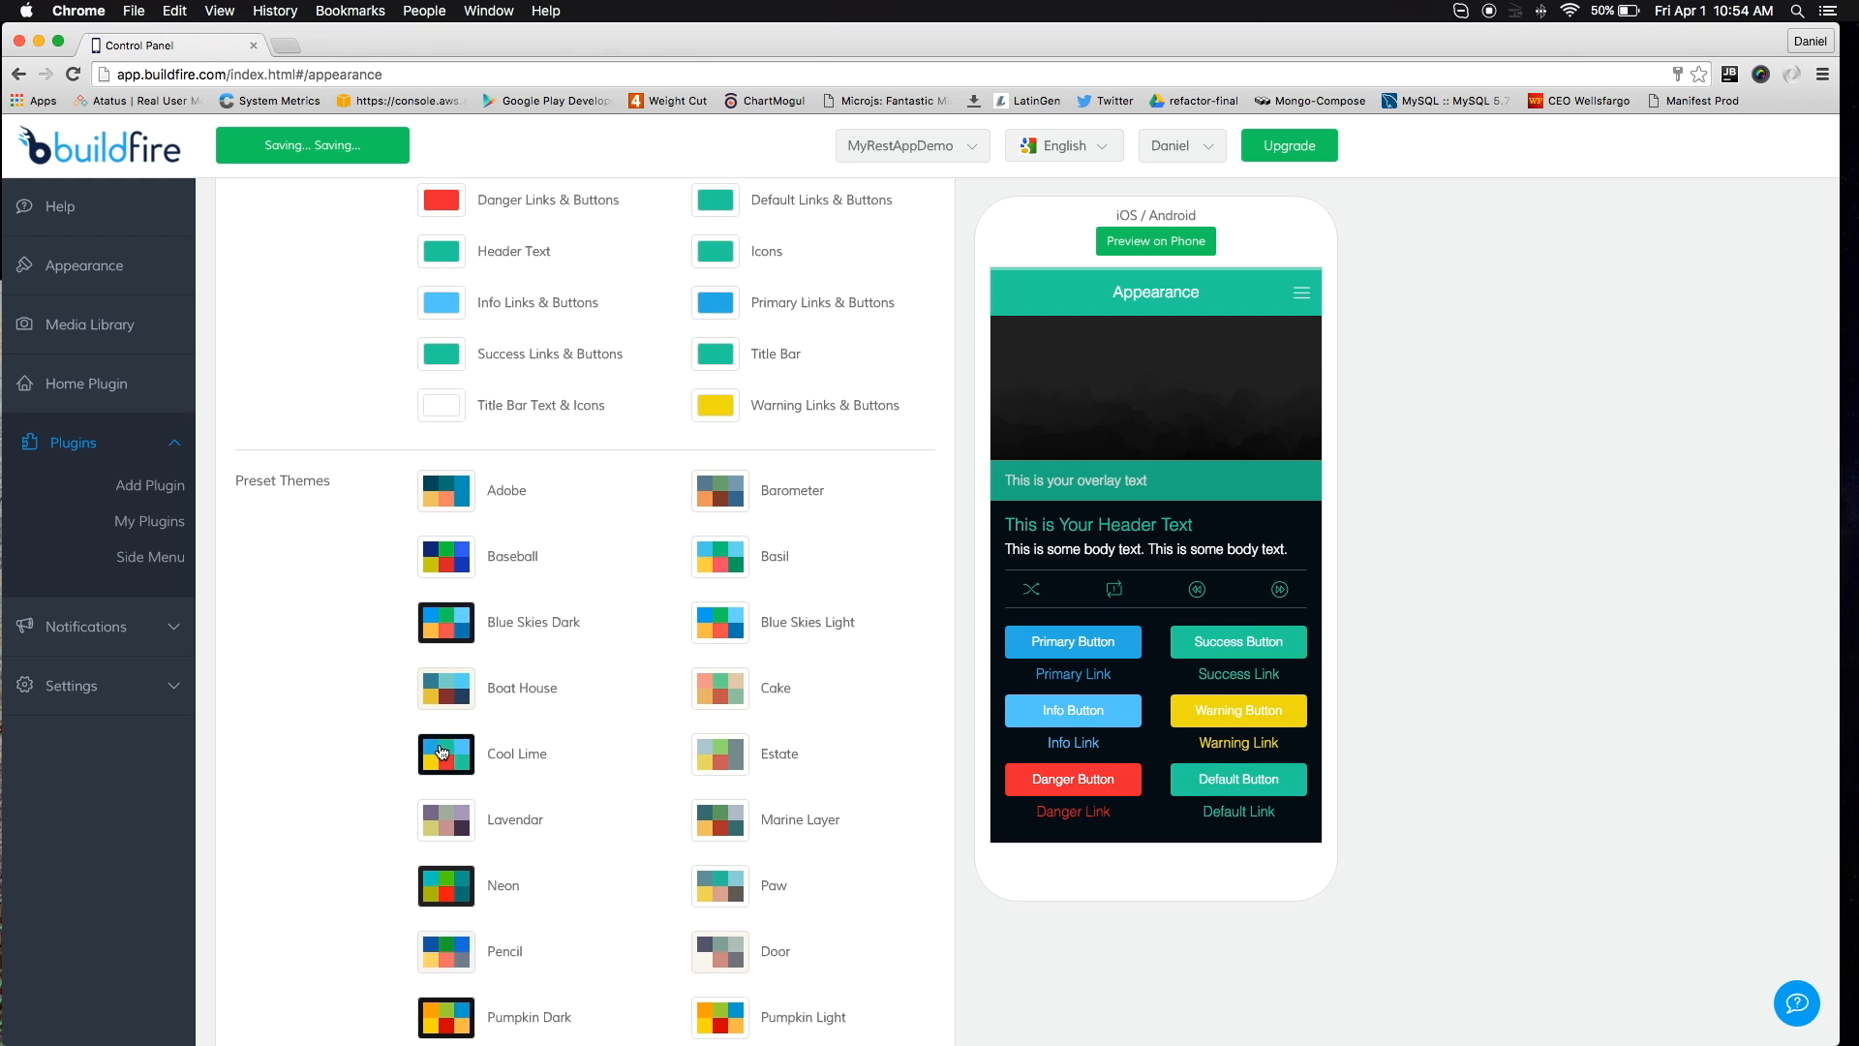
pyautogui.click(437, 501)
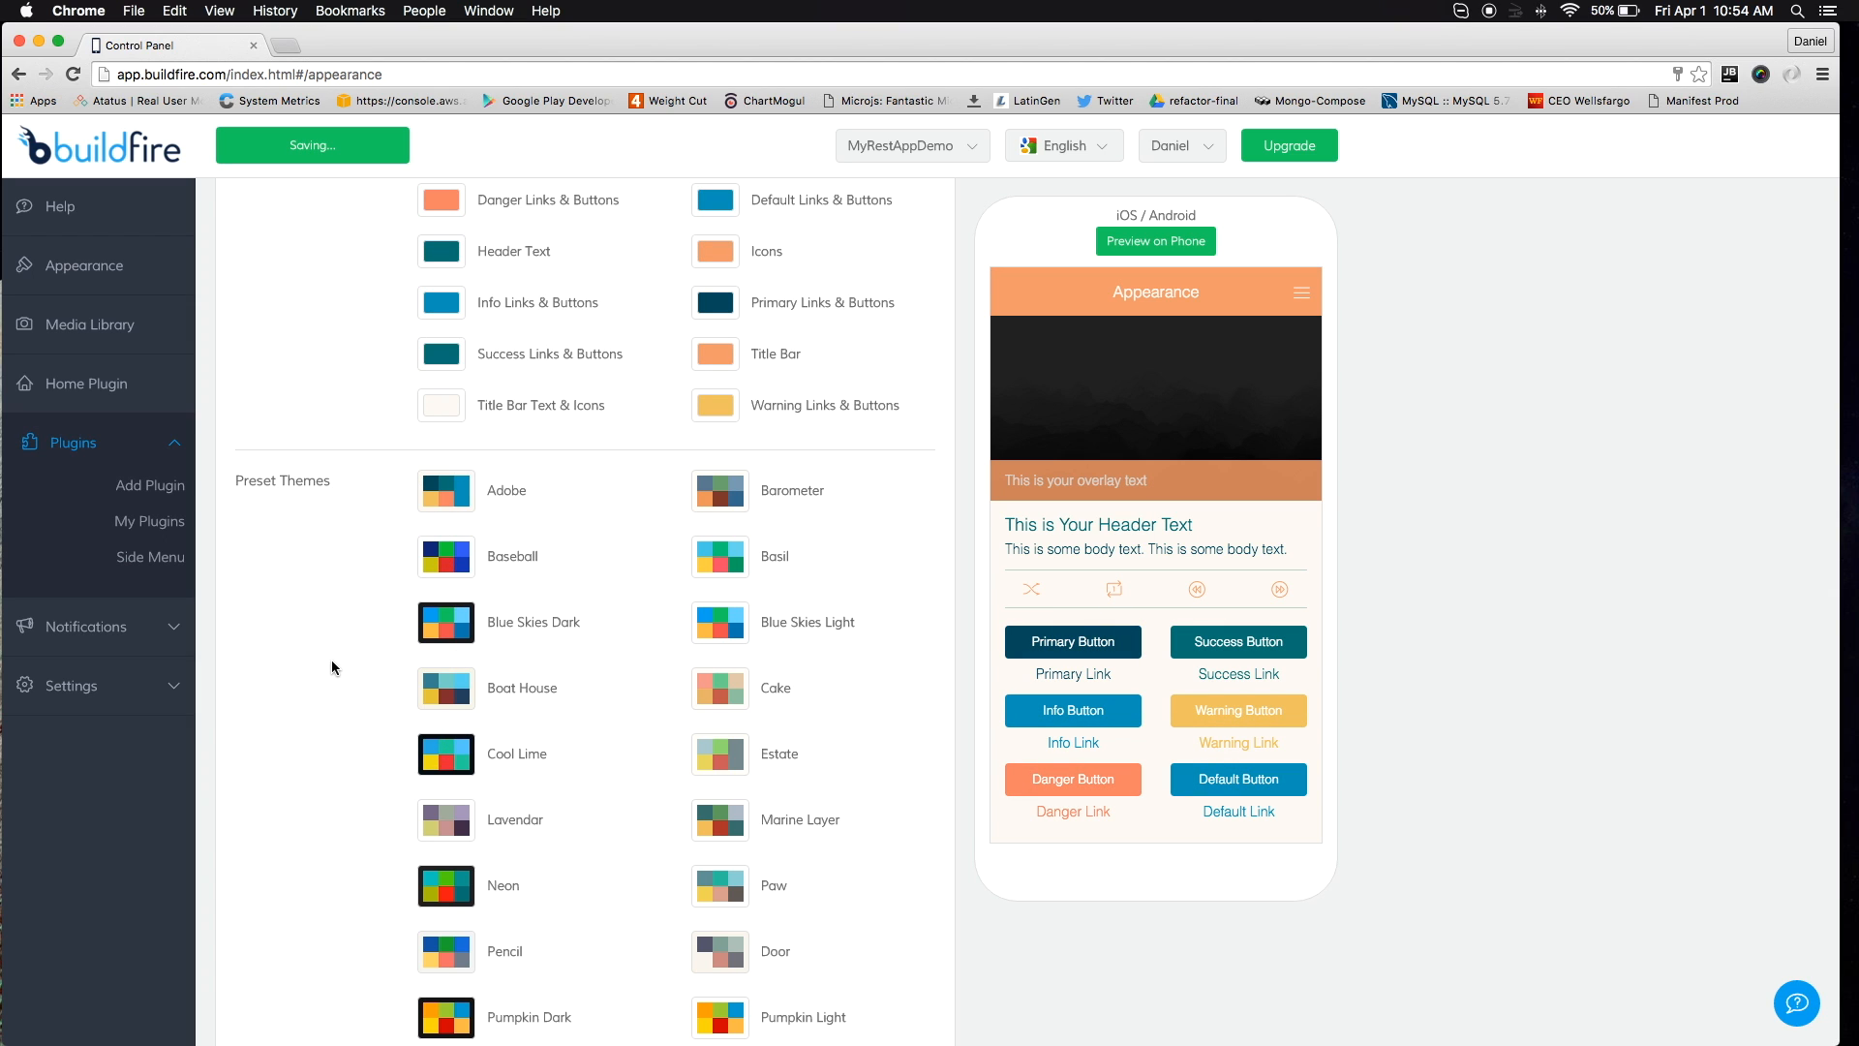
# Open the home plugin's content settings and swipe through the image carousel in the phone preview
pyautogui.click(104, 387)
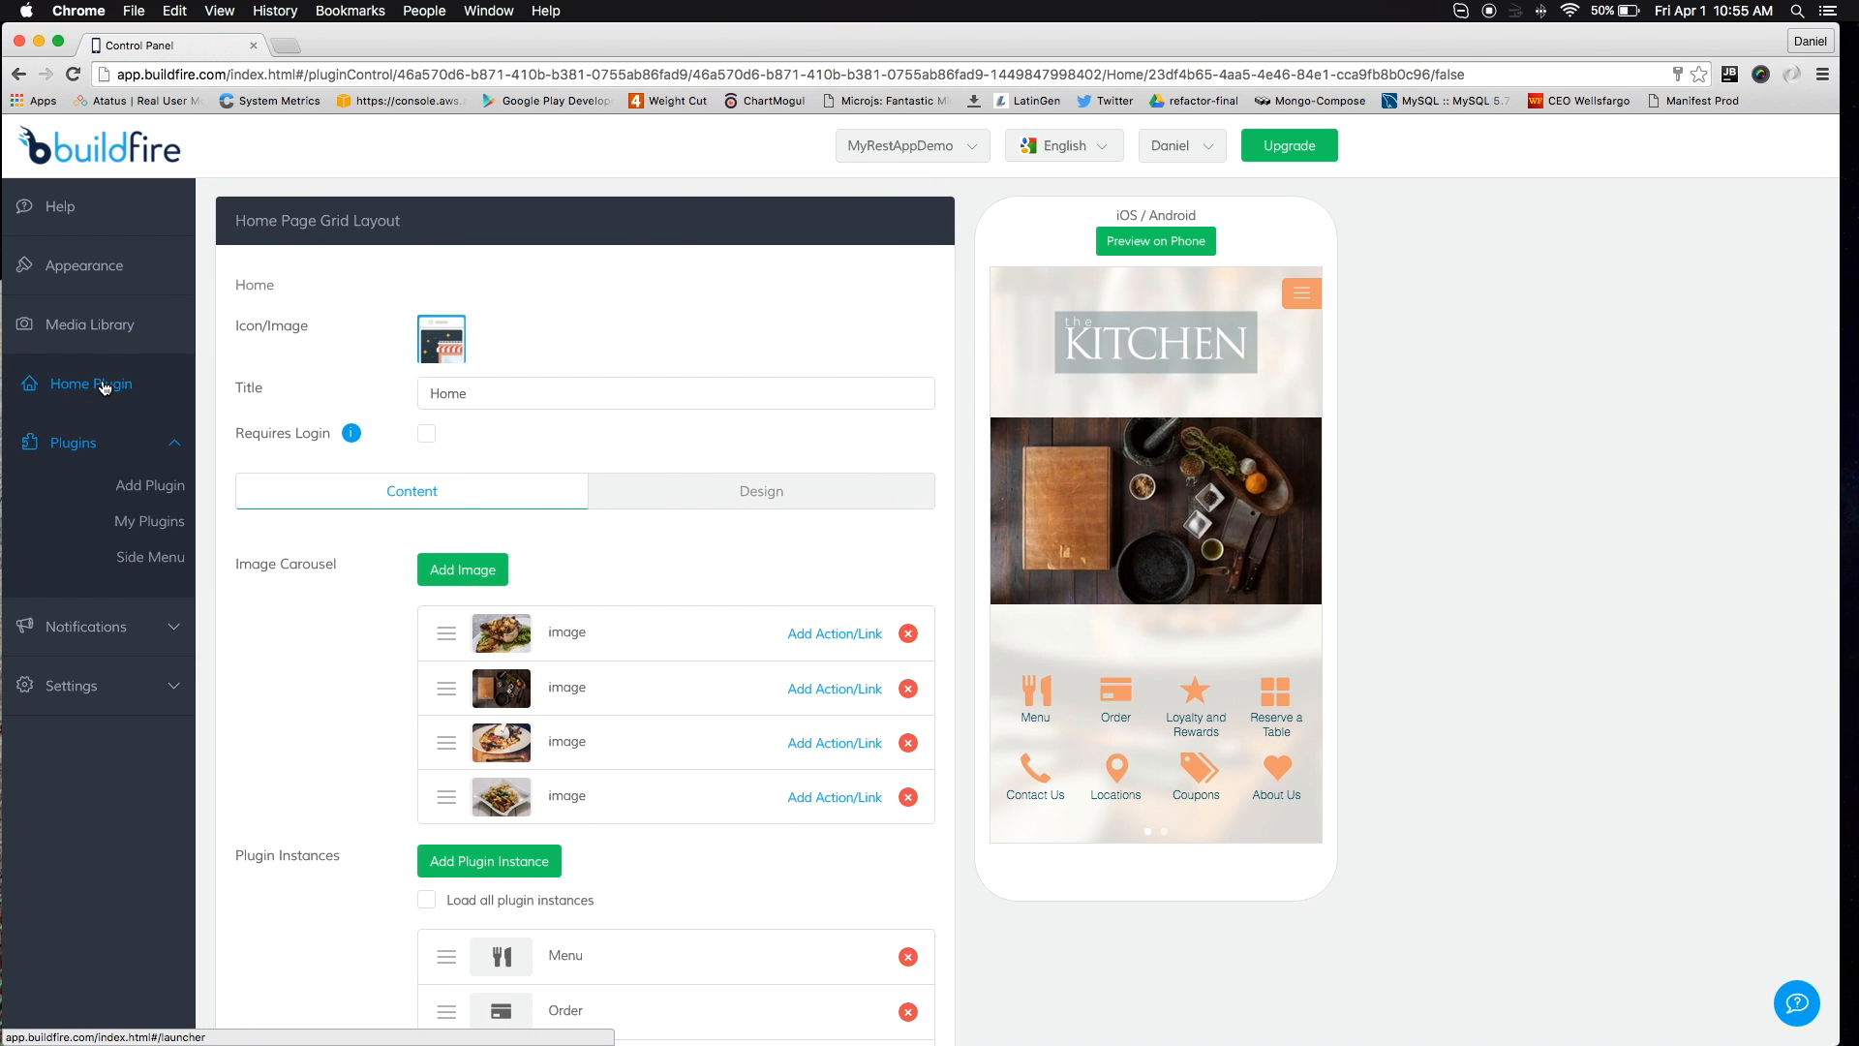
pyautogui.click(73, 443)
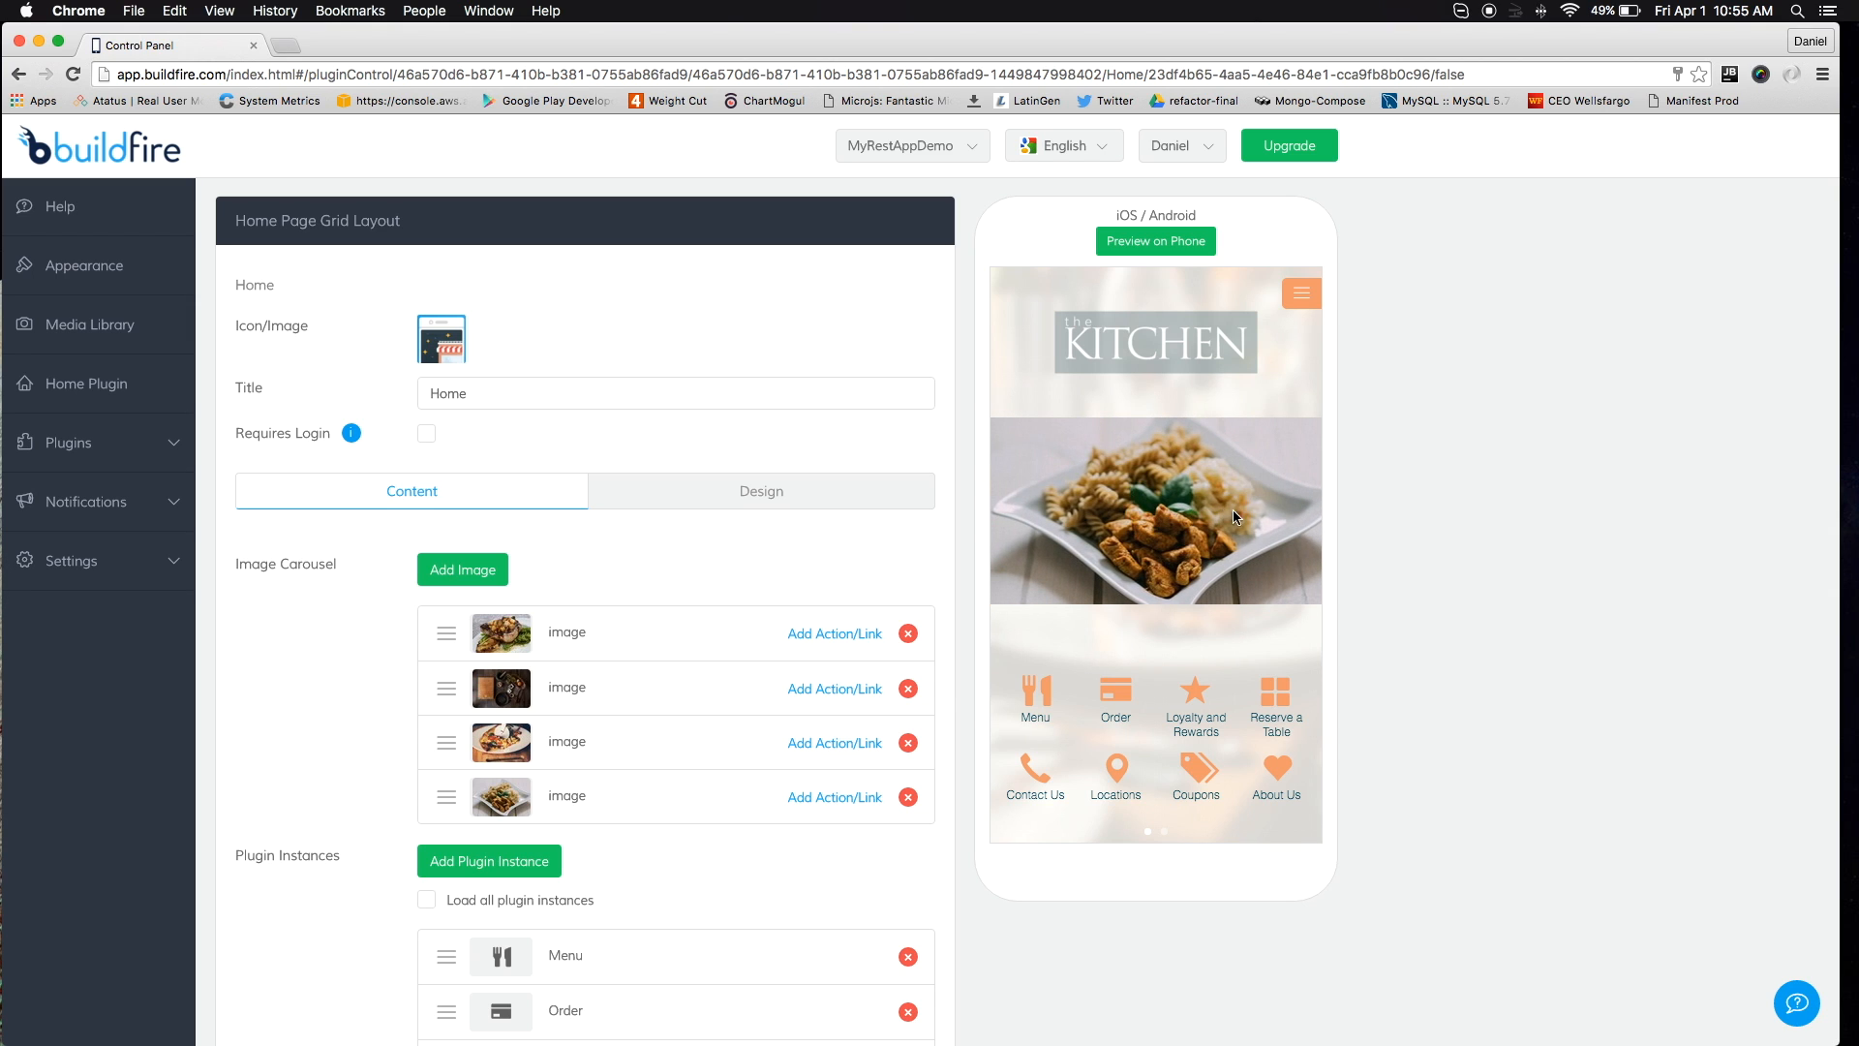
pyautogui.moveTo(1256, 511); pyautogui.dragTo(1071, 514)
pyautogui.moveTo(1251, 516); pyautogui.dragTo(988, 517)
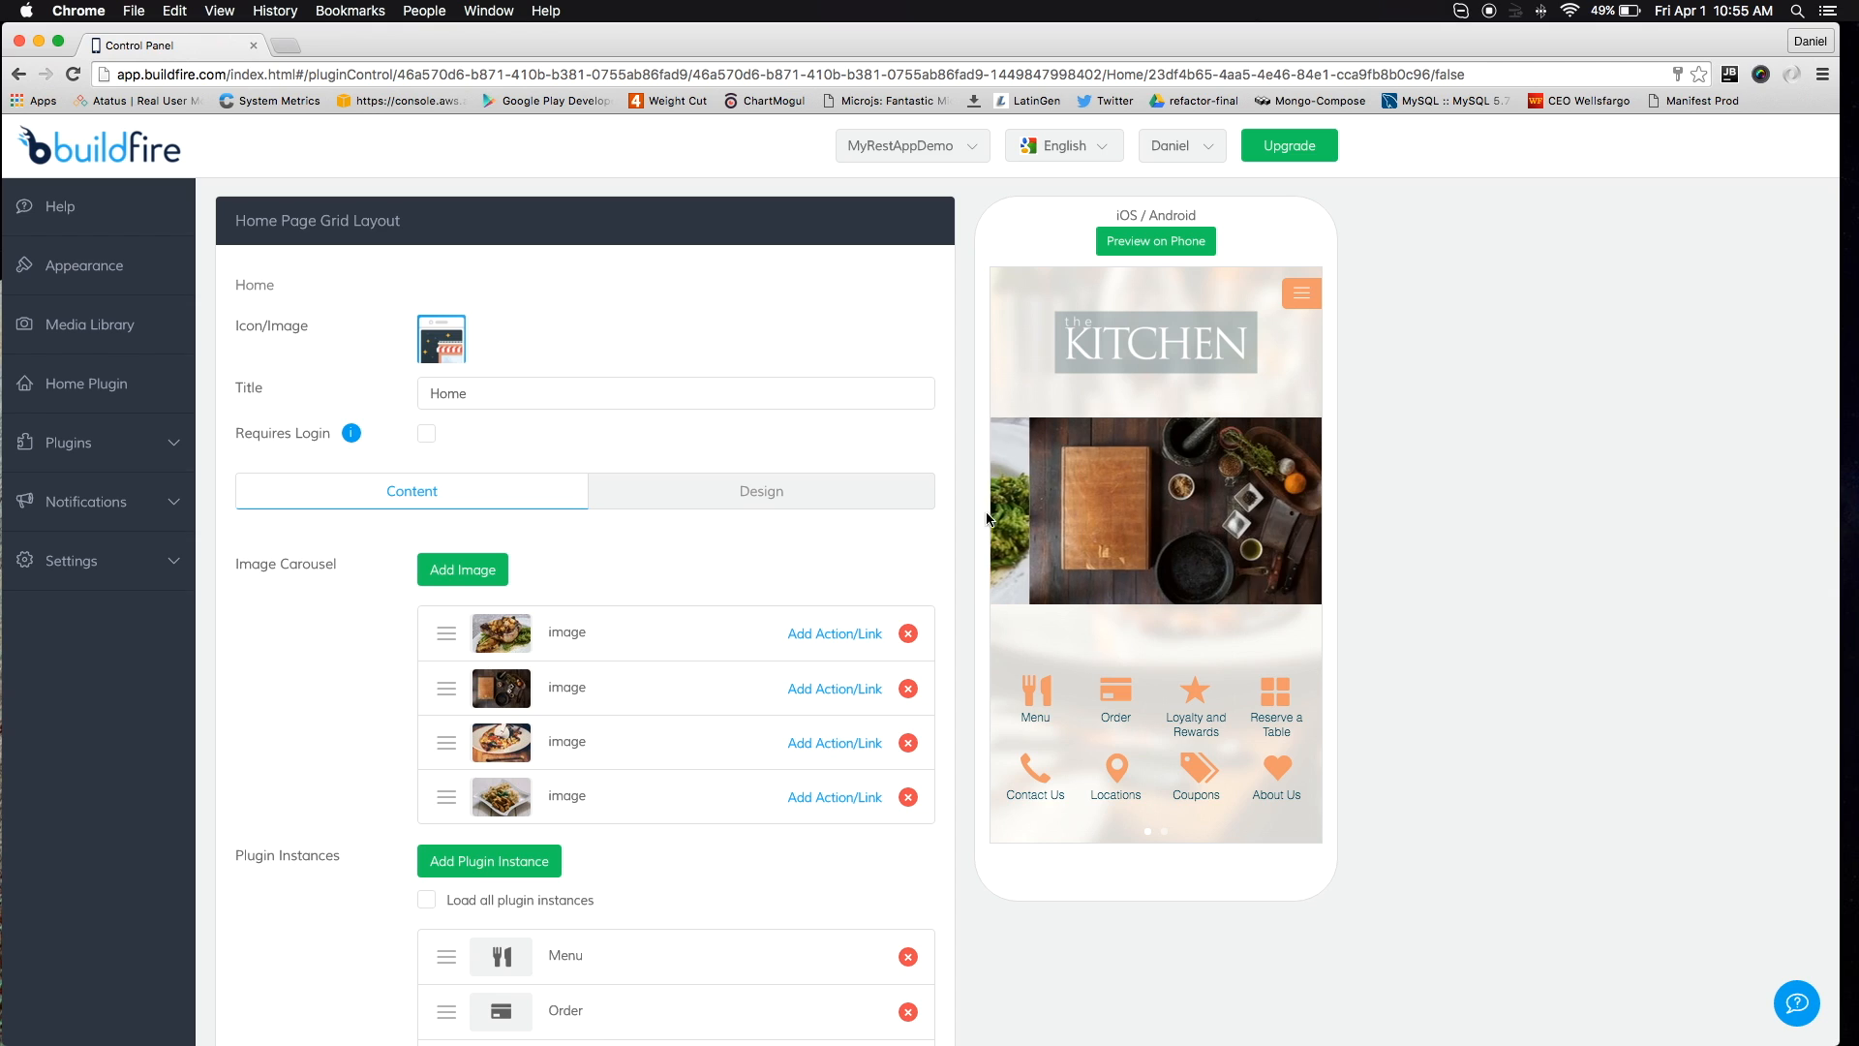
pyautogui.moveTo(1248, 526); pyautogui.dragTo(1099, 529)
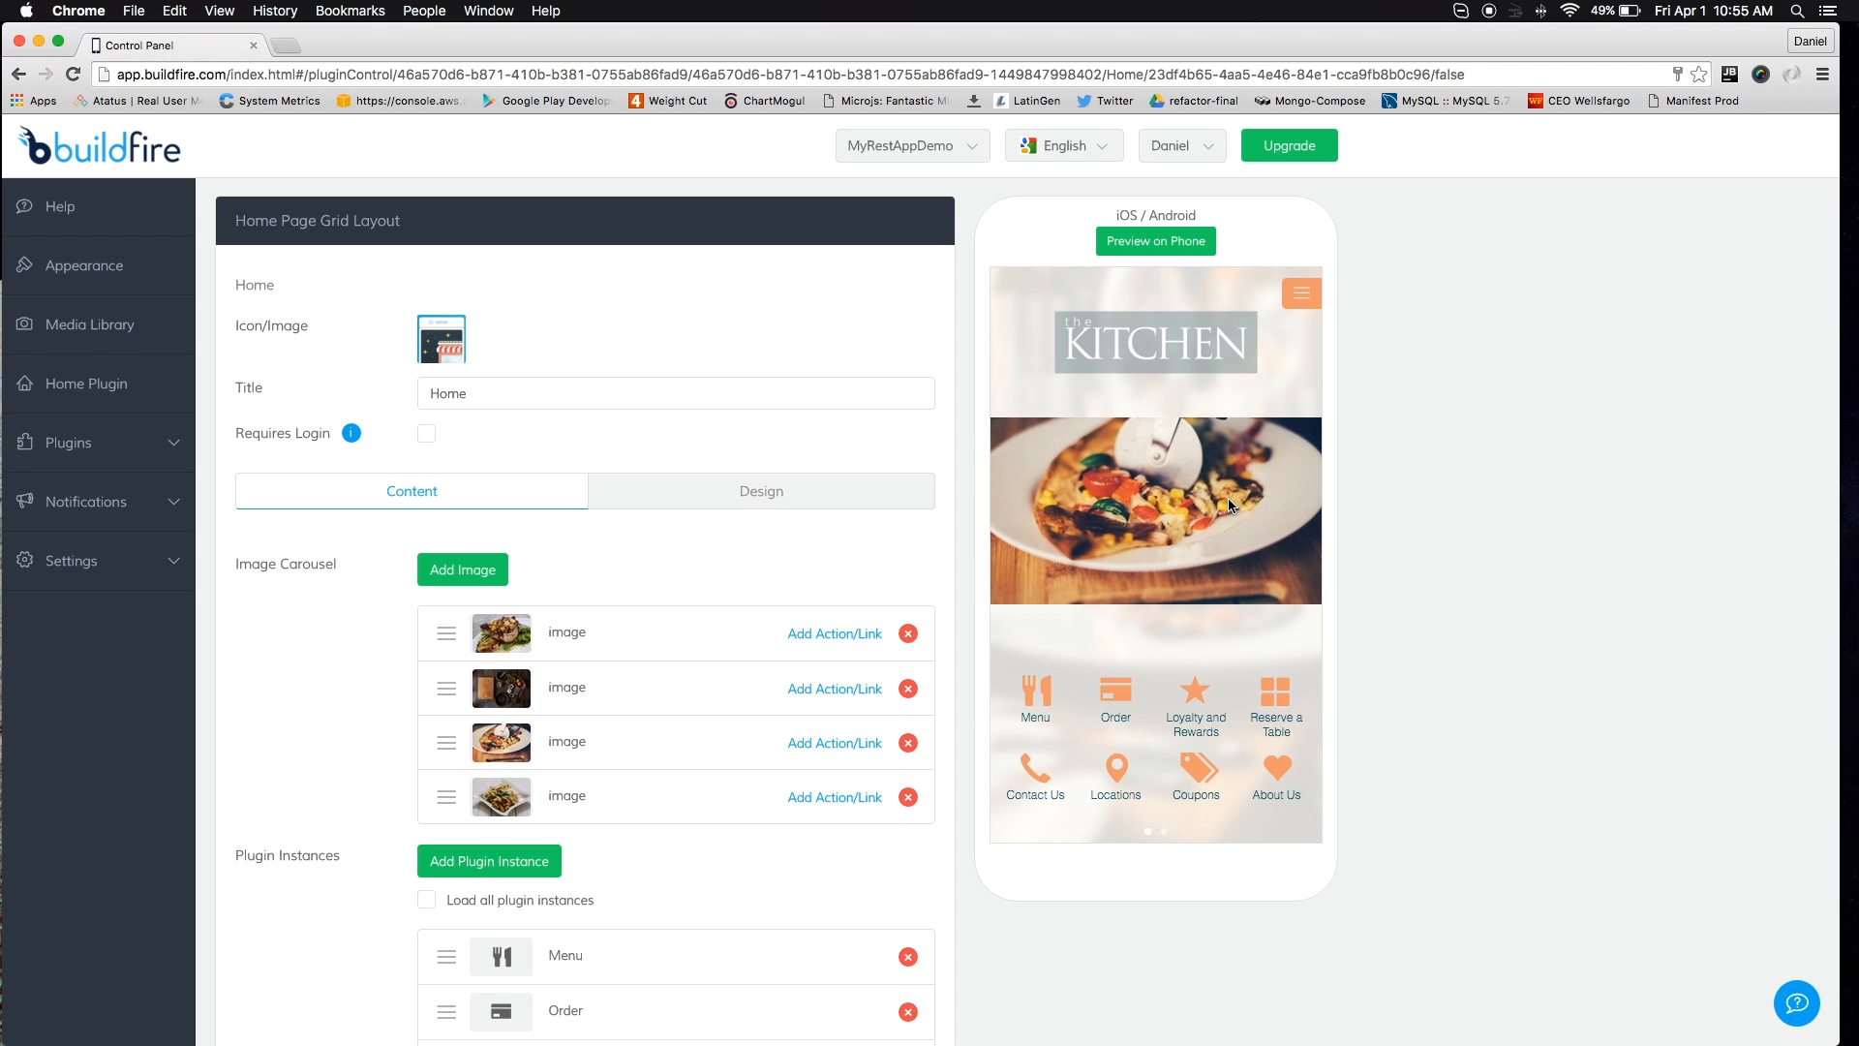
# Upload the image lBPatg4.jpg from the bg folder to the media library for the home page's image carousel
pyautogui.click(484, 573)
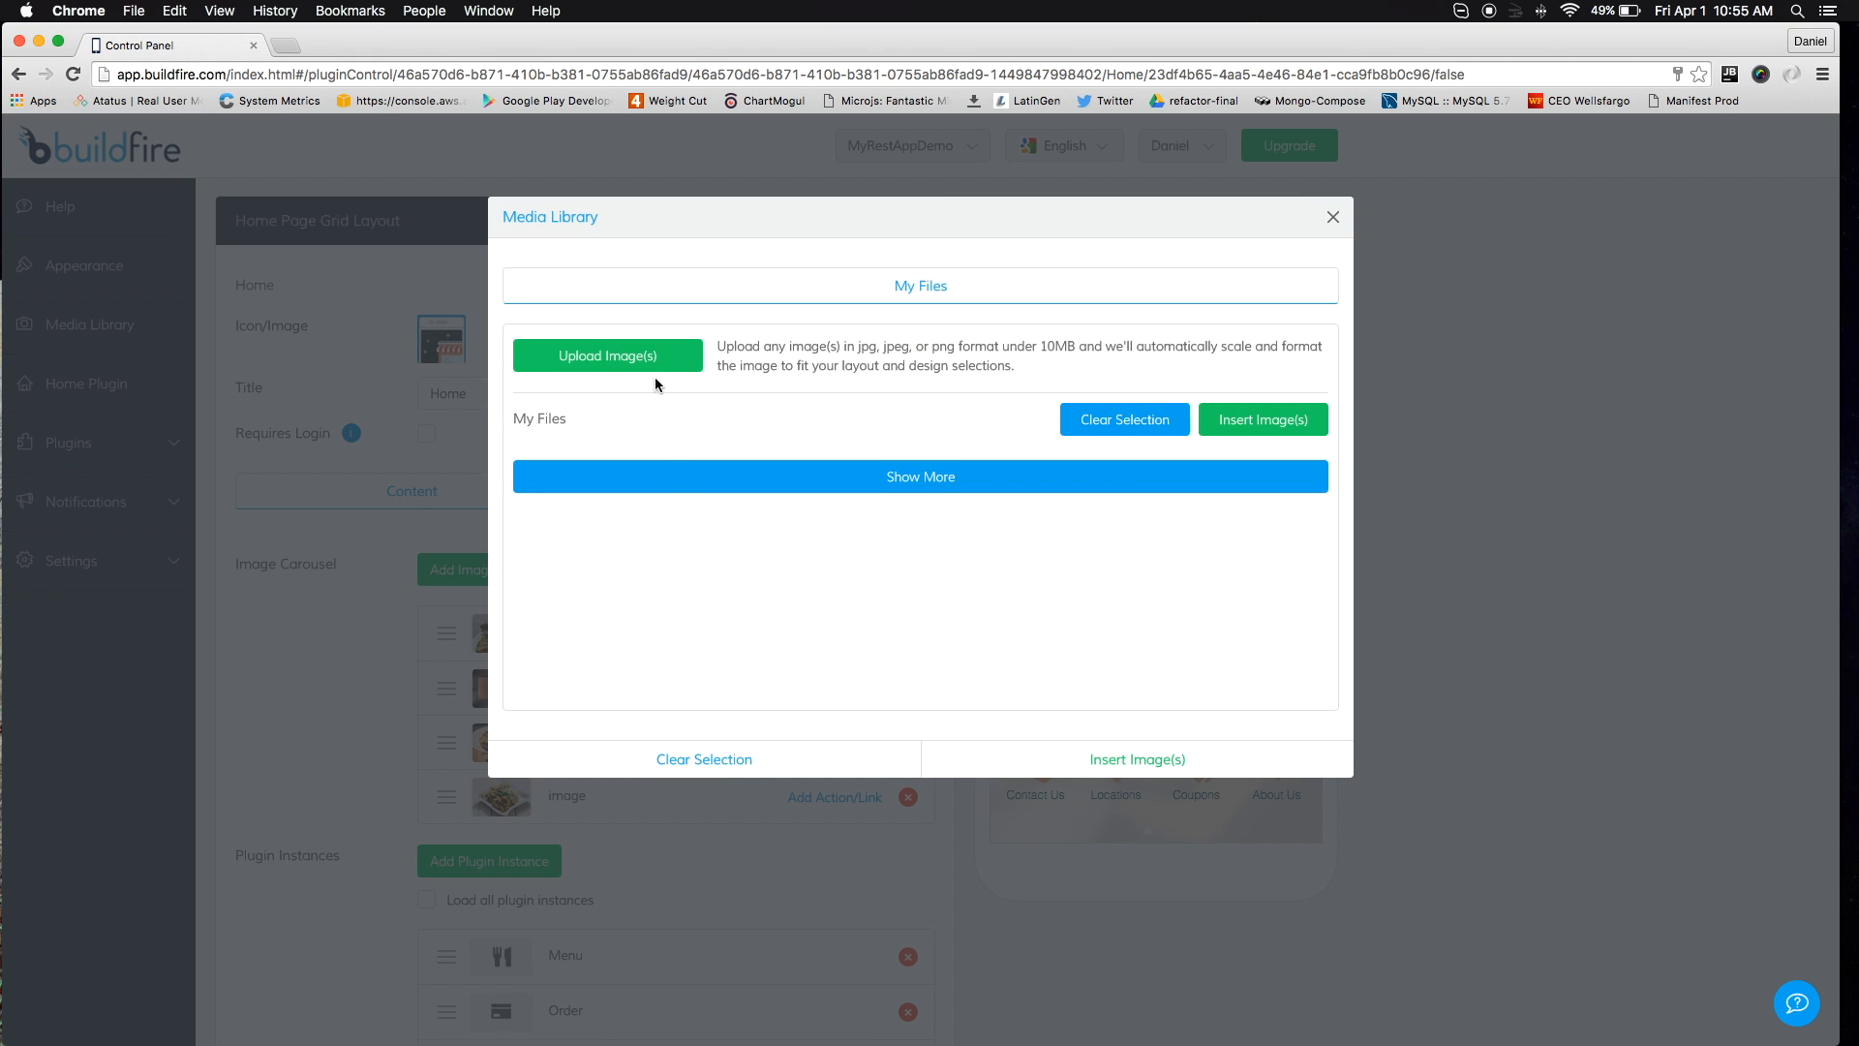
pyautogui.click(633, 358)
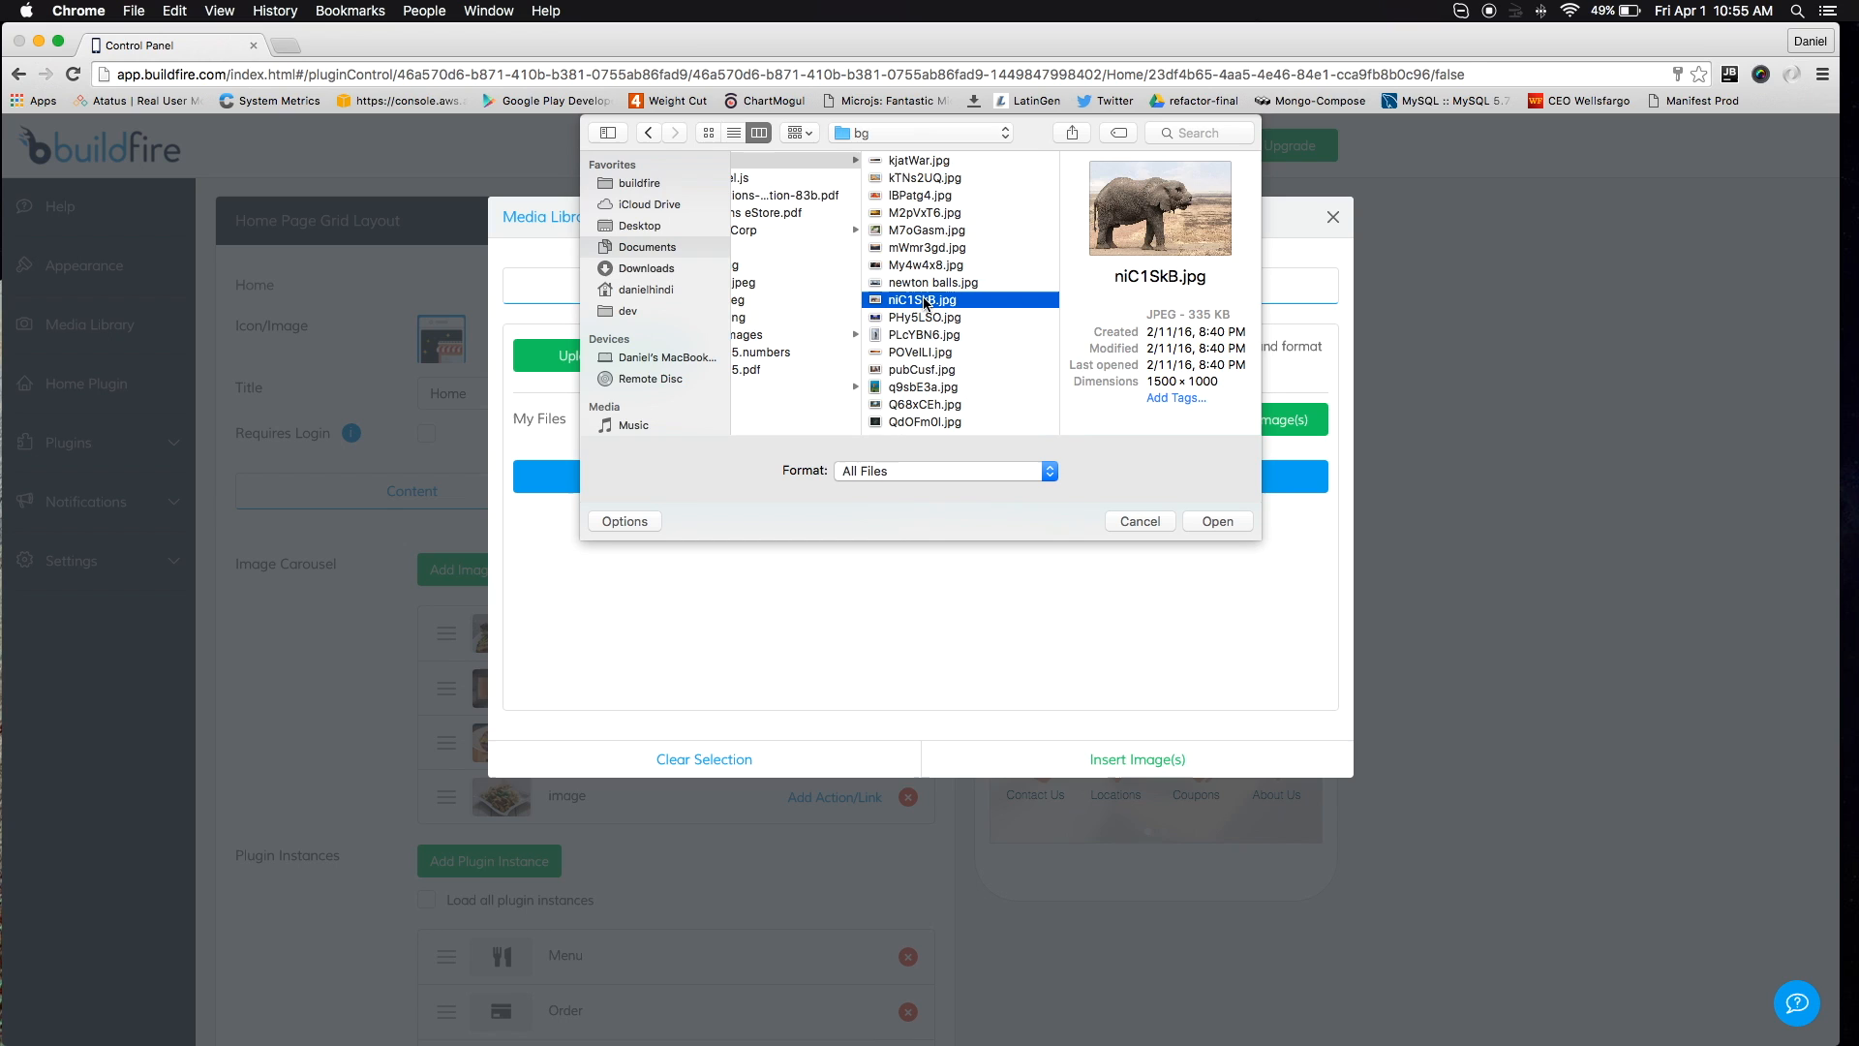
pyautogui.click(926, 282)
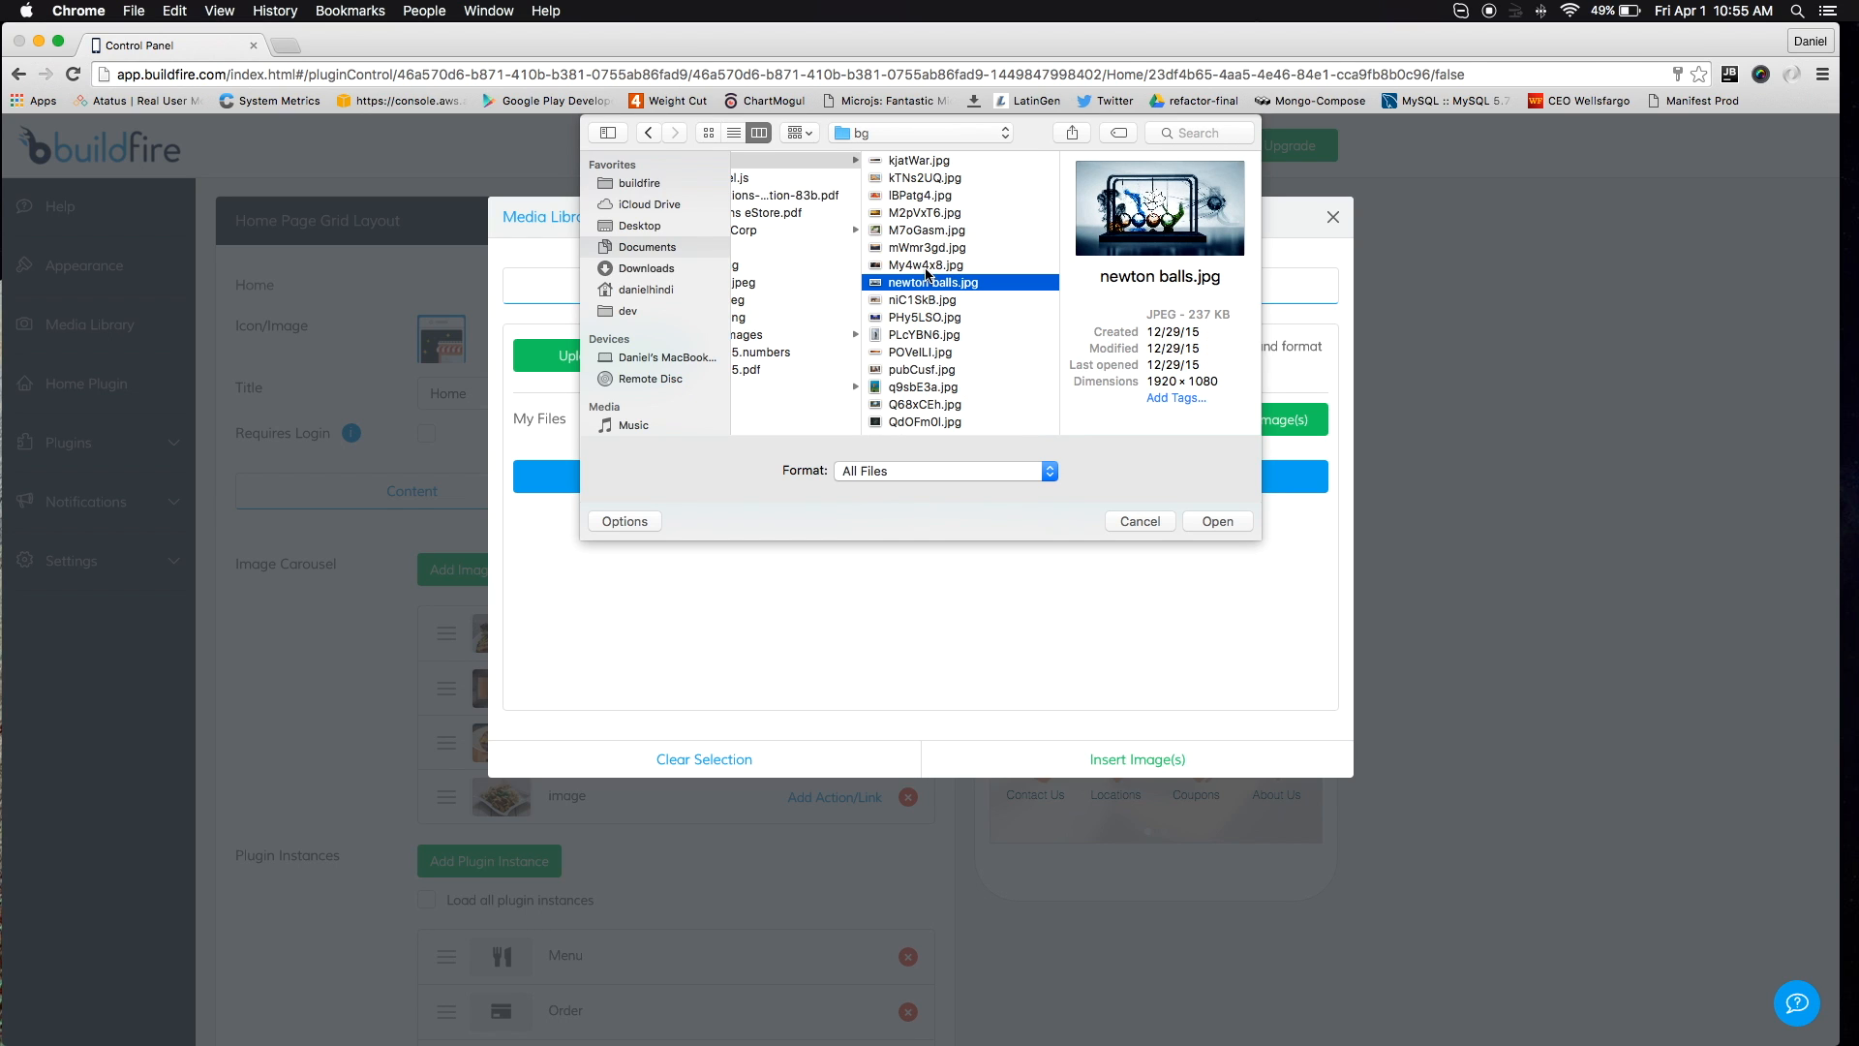
pyautogui.click(936, 197)
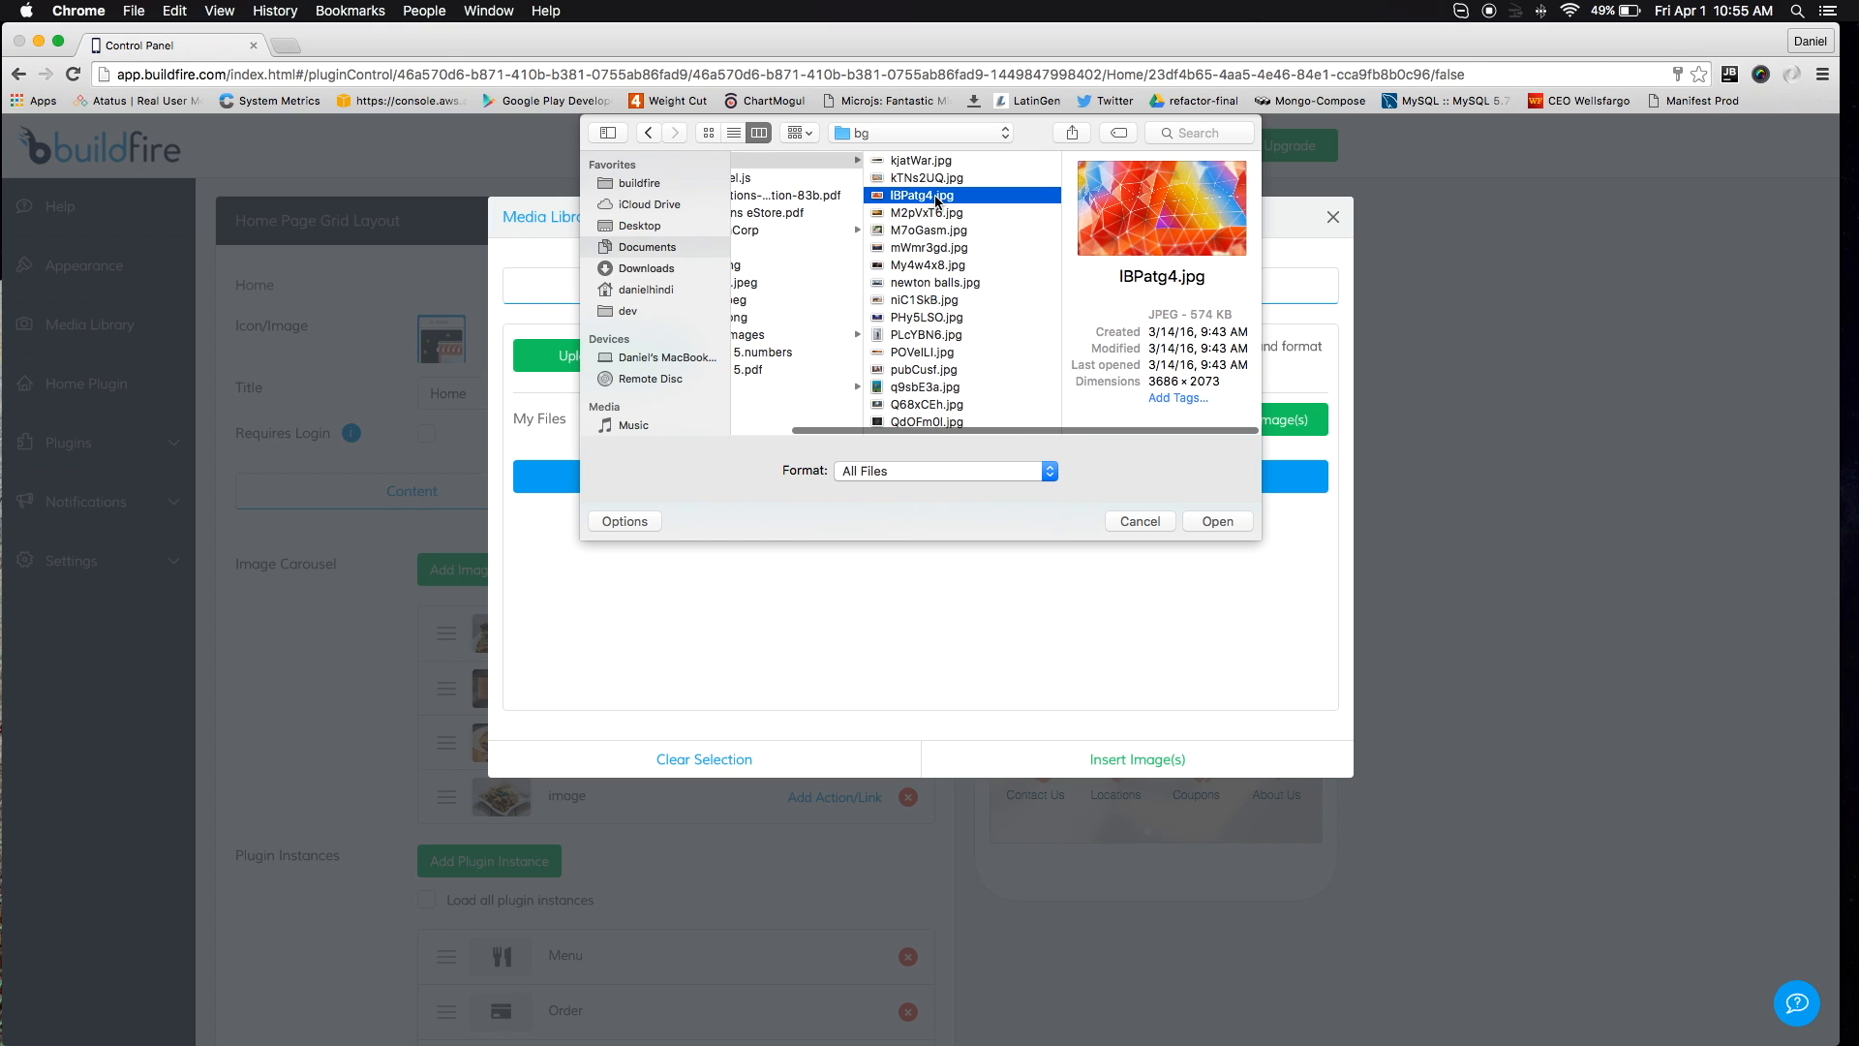
pyautogui.click(1207, 519)
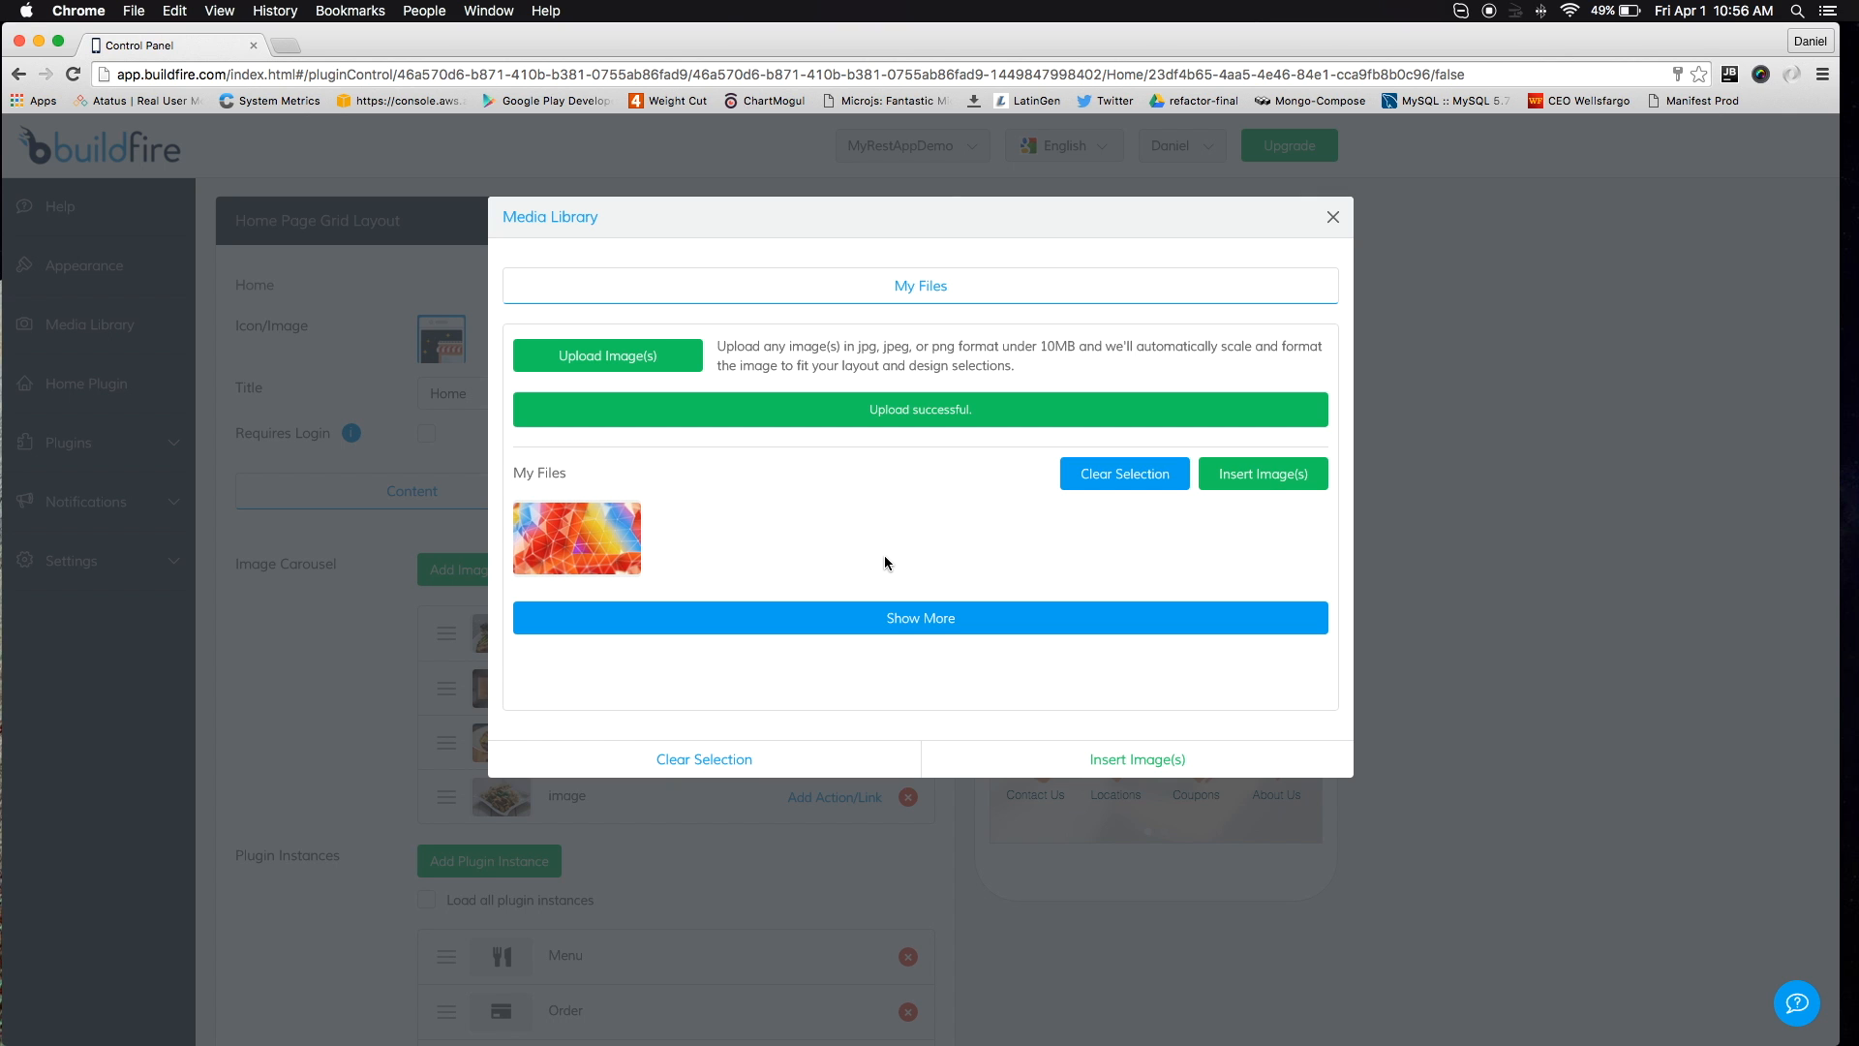
# Try the uploaded colorful image as the first slide of the home page's image carousel, and remove it again
pyautogui.click(599, 552)
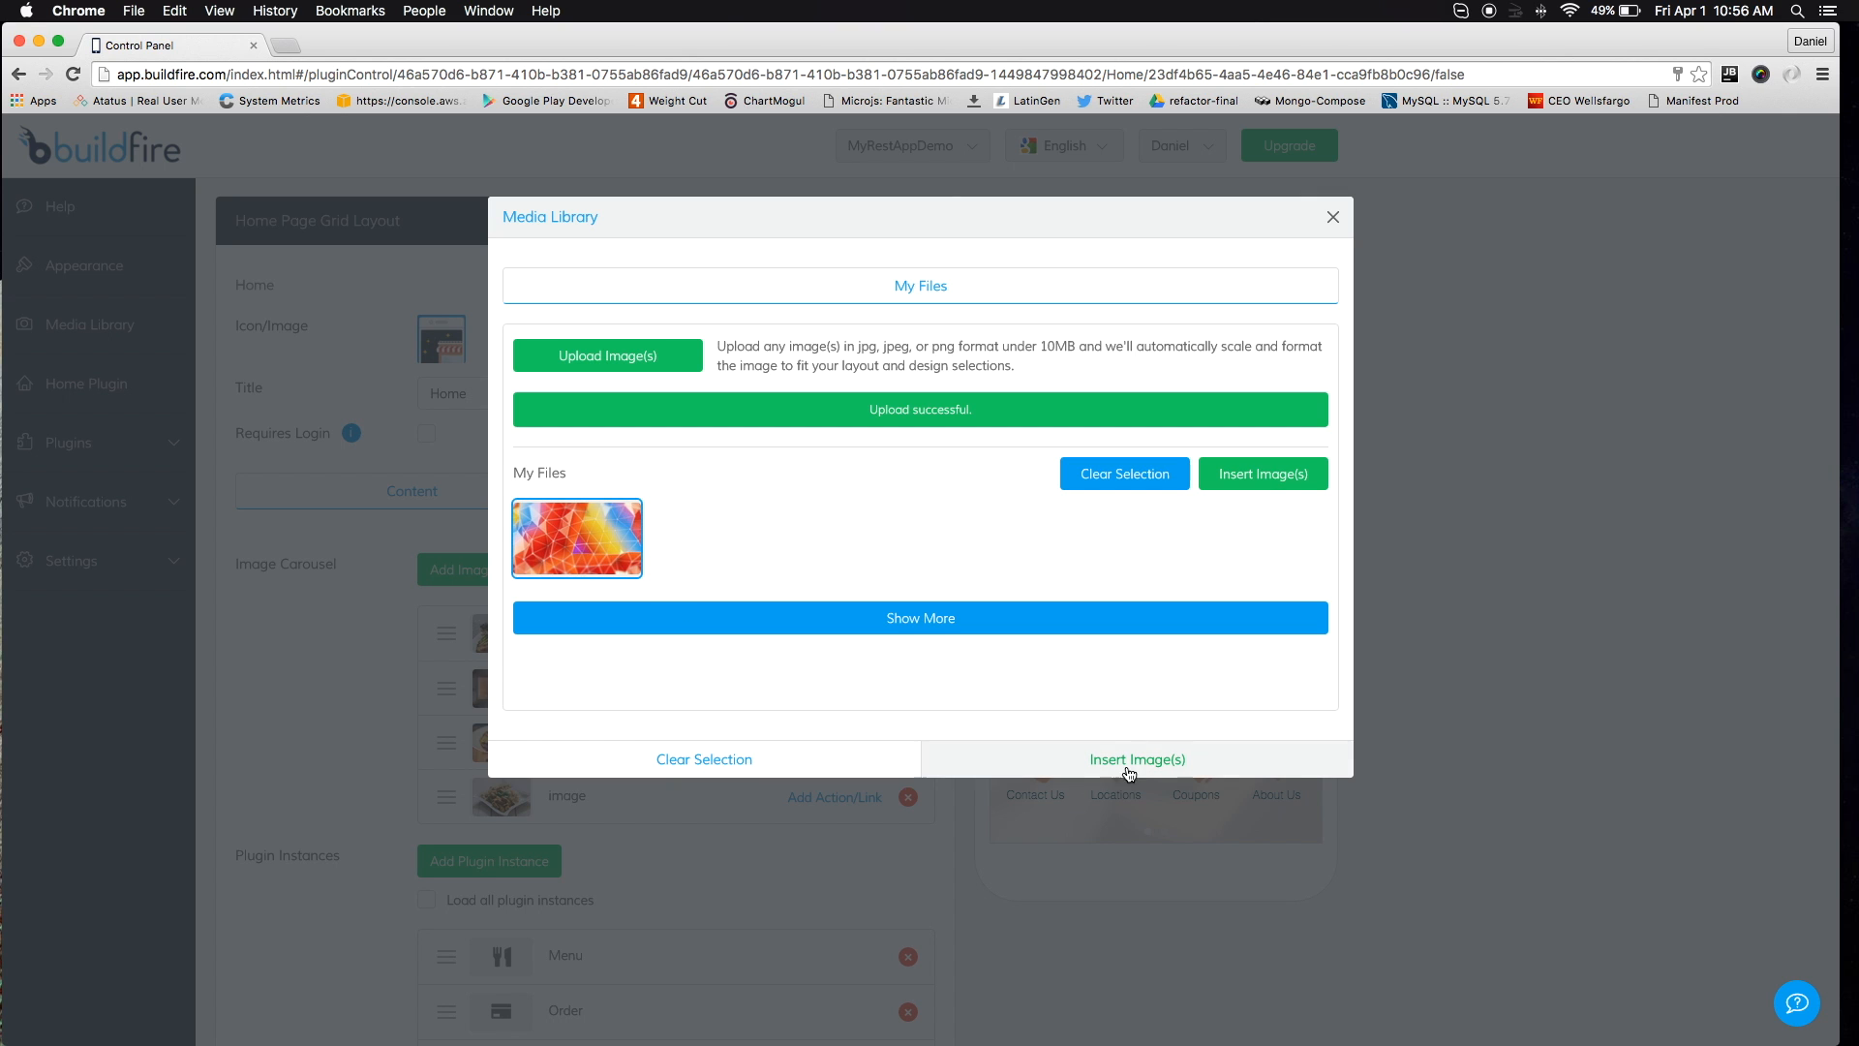
pyautogui.click(1146, 768)
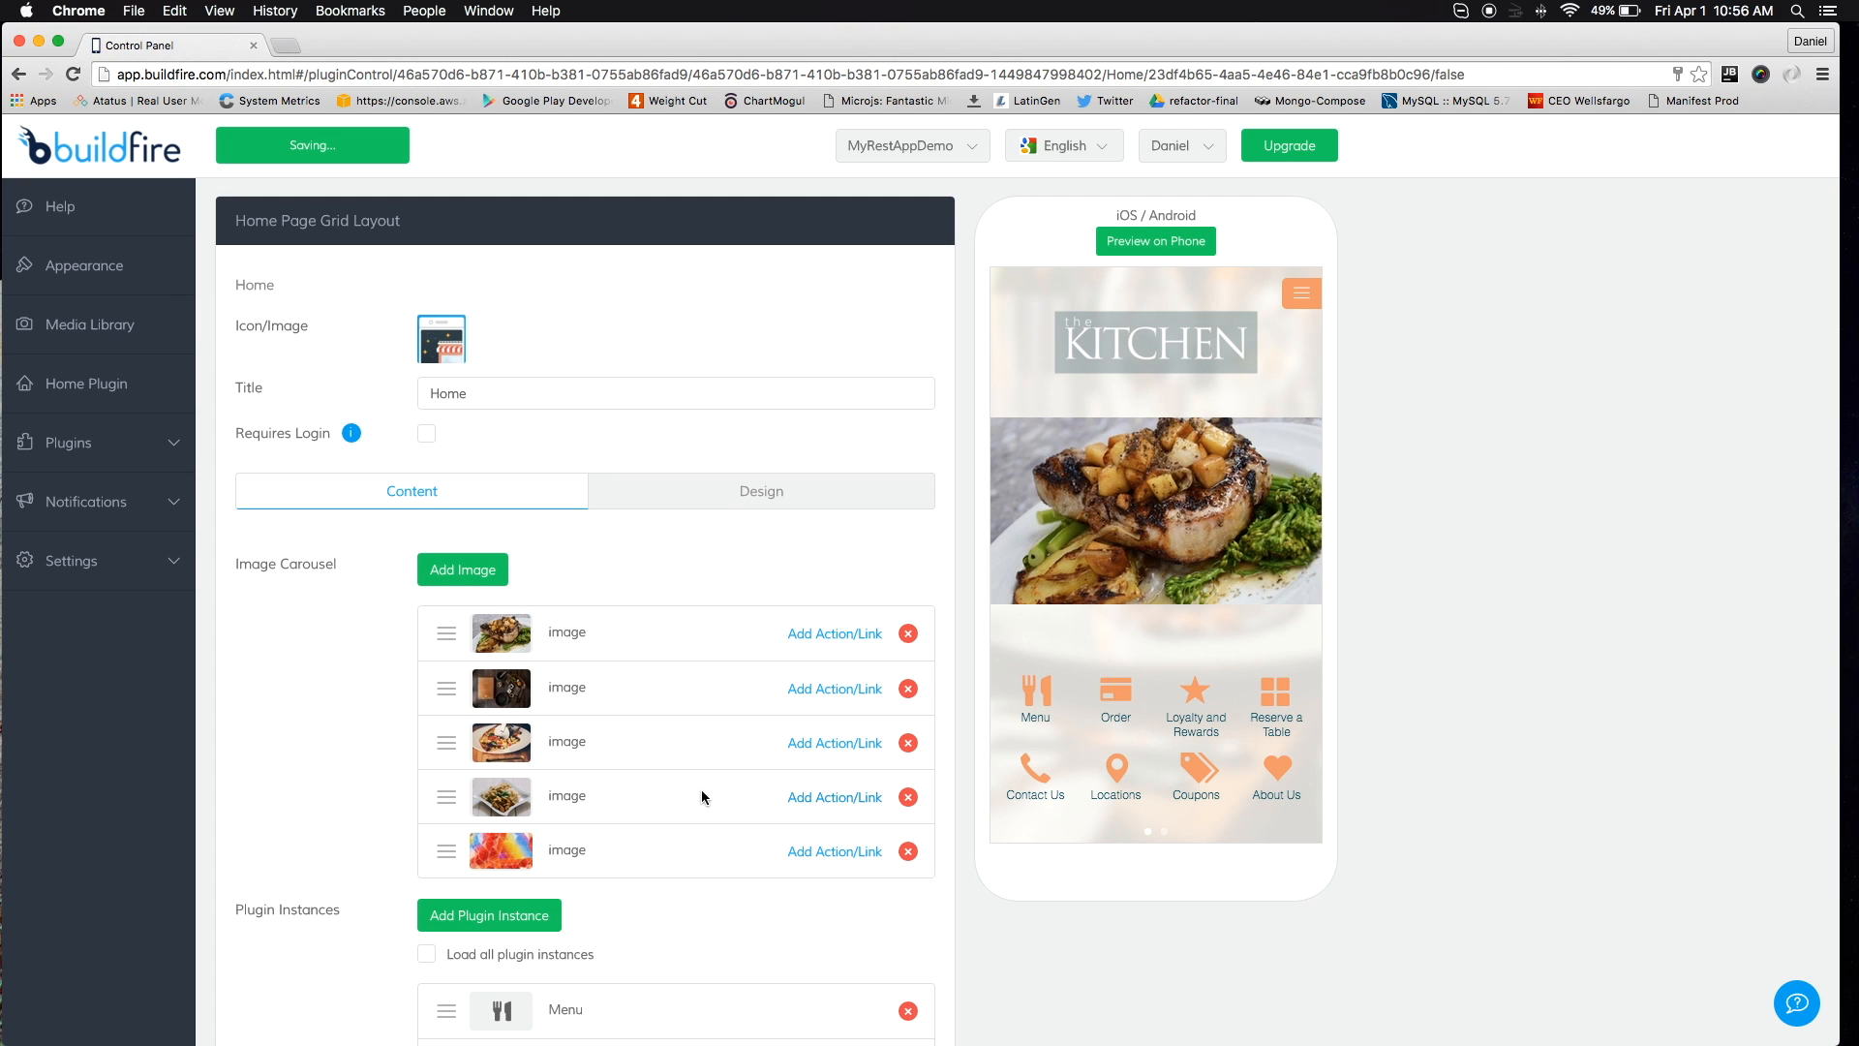
pyautogui.moveTo(447, 853); pyautogui.dragTo(454, 649)
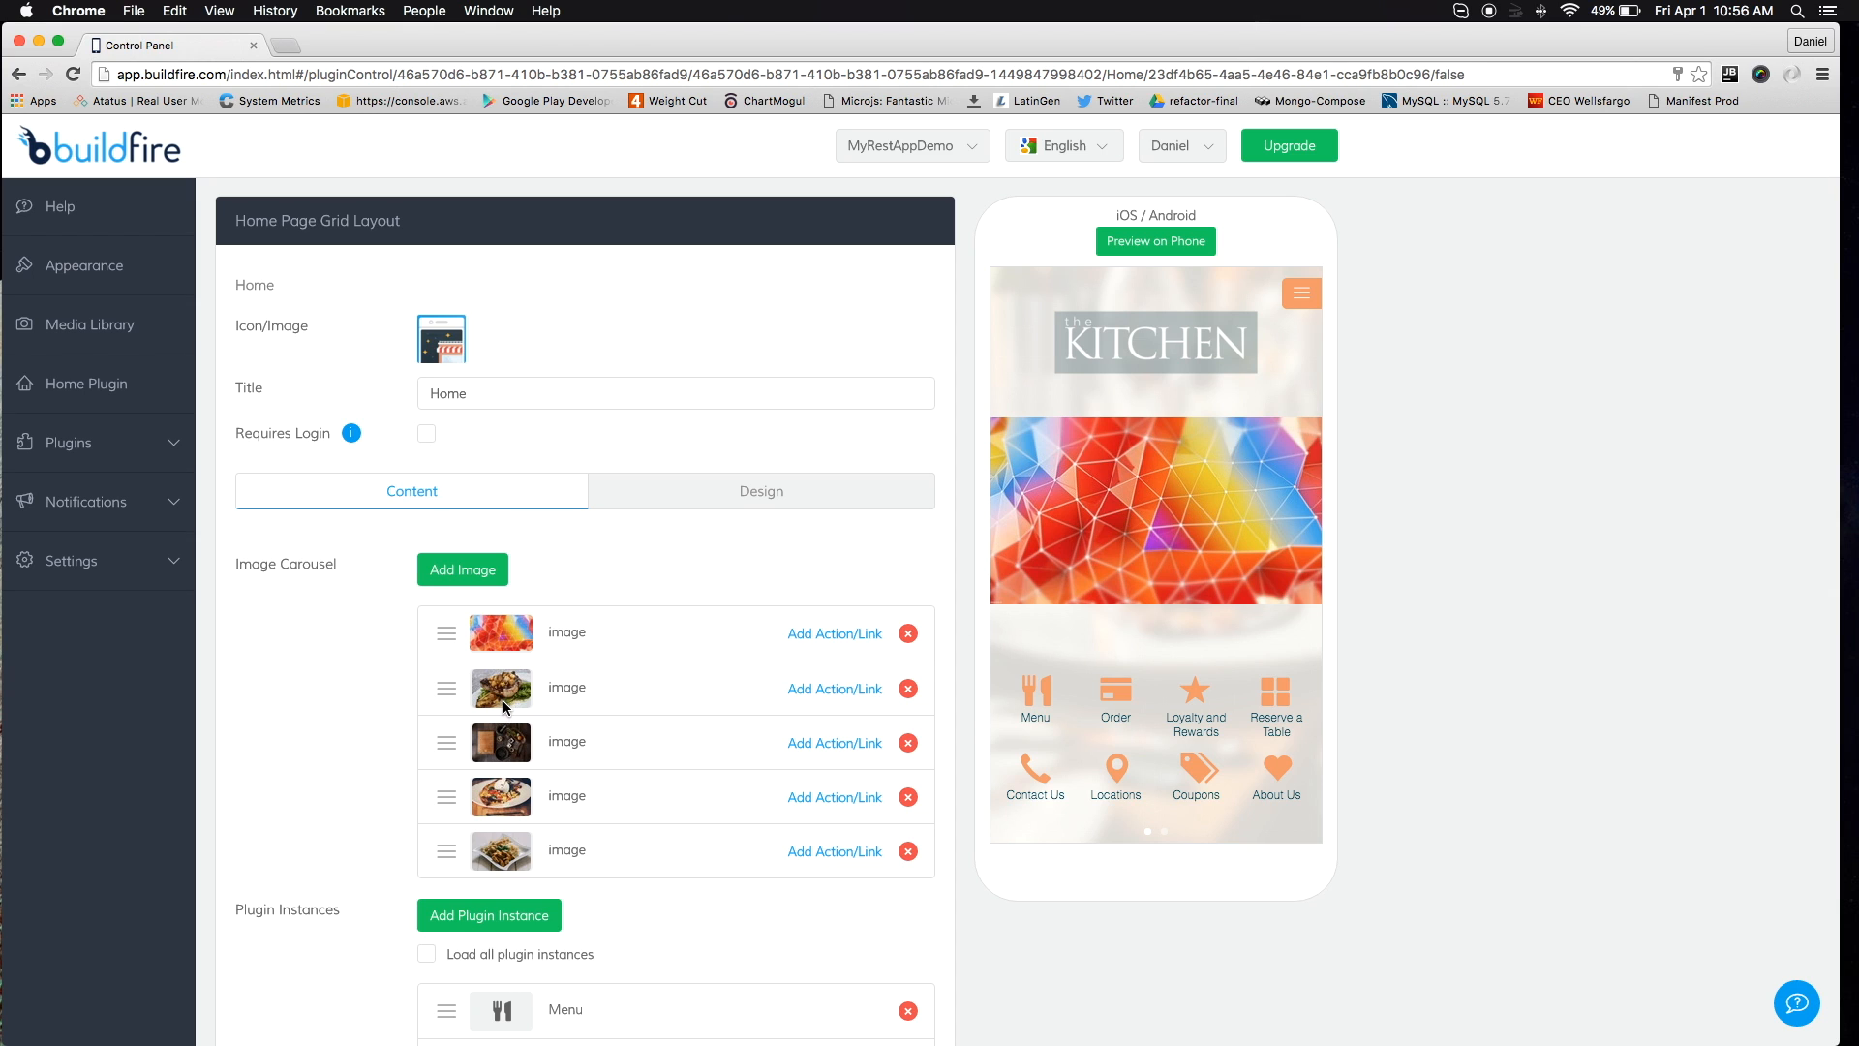
pyautogui.click(908, 633)
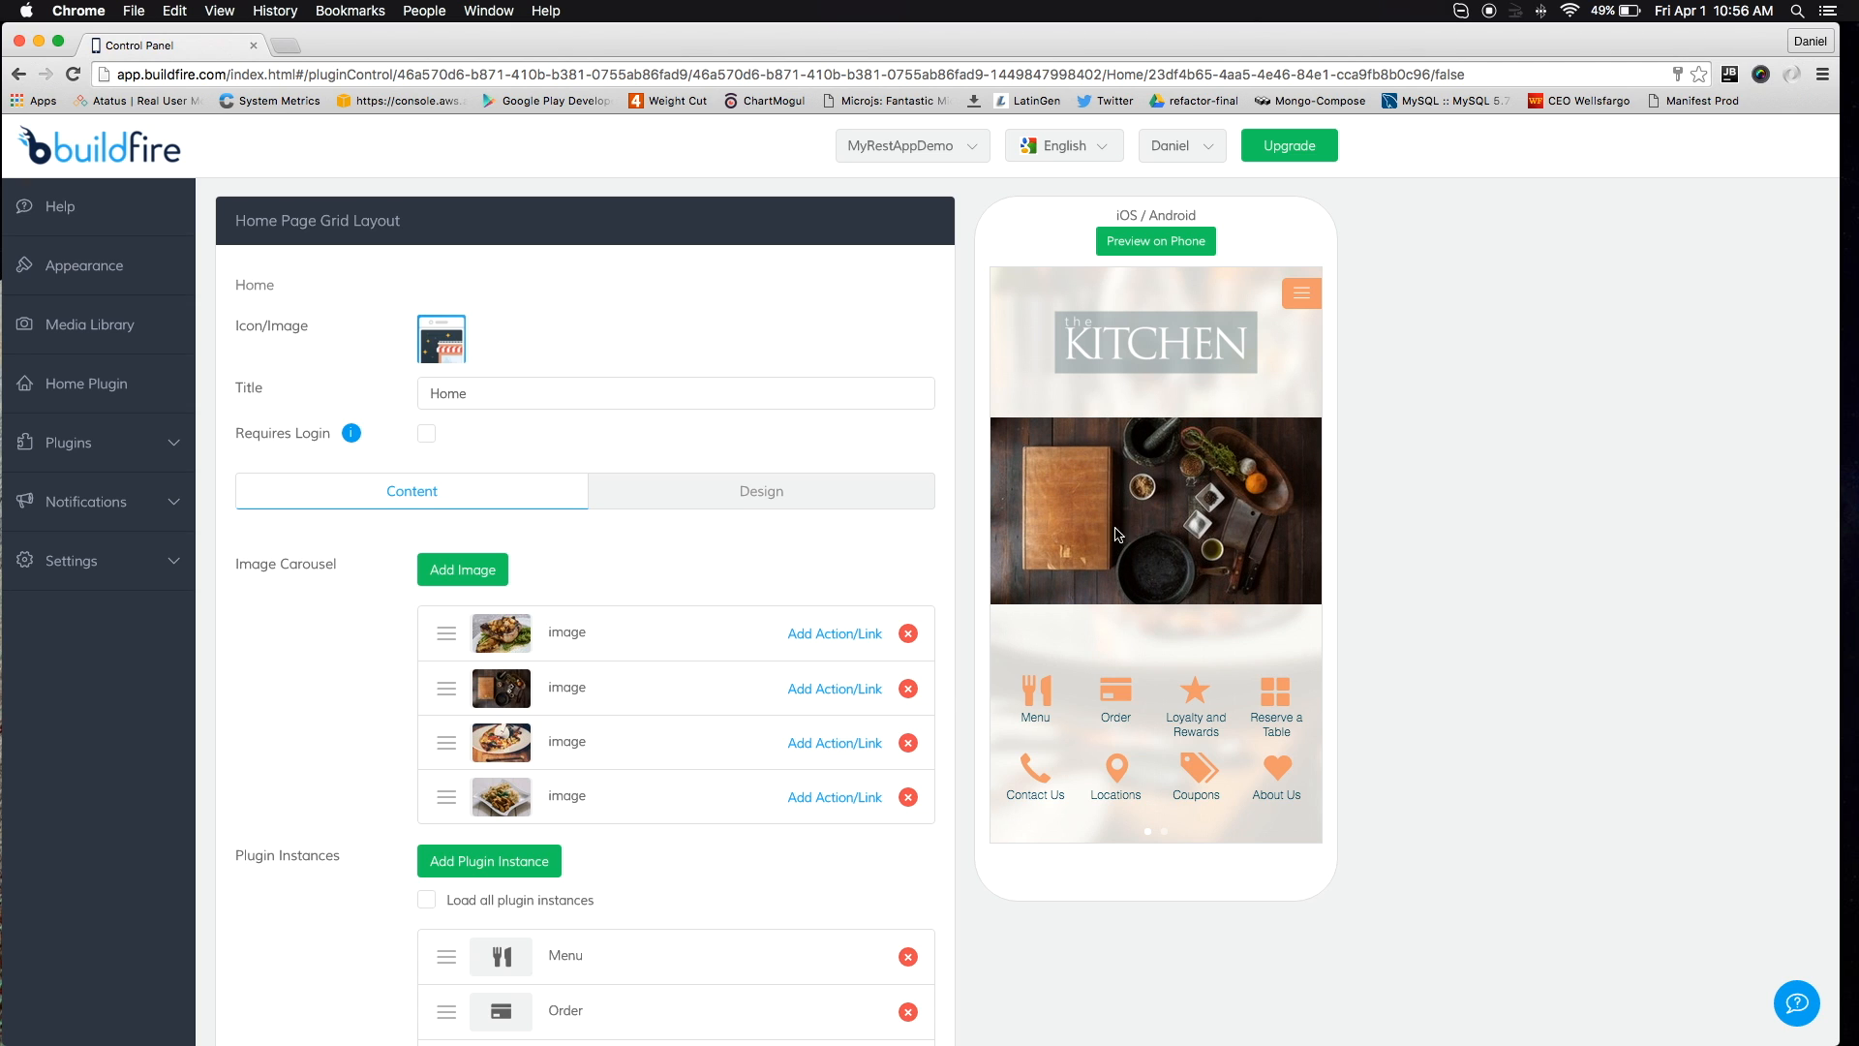
# Review the available action types for the home carousel's first image and set its action to Call Number
pyautogui.click(818, 633)
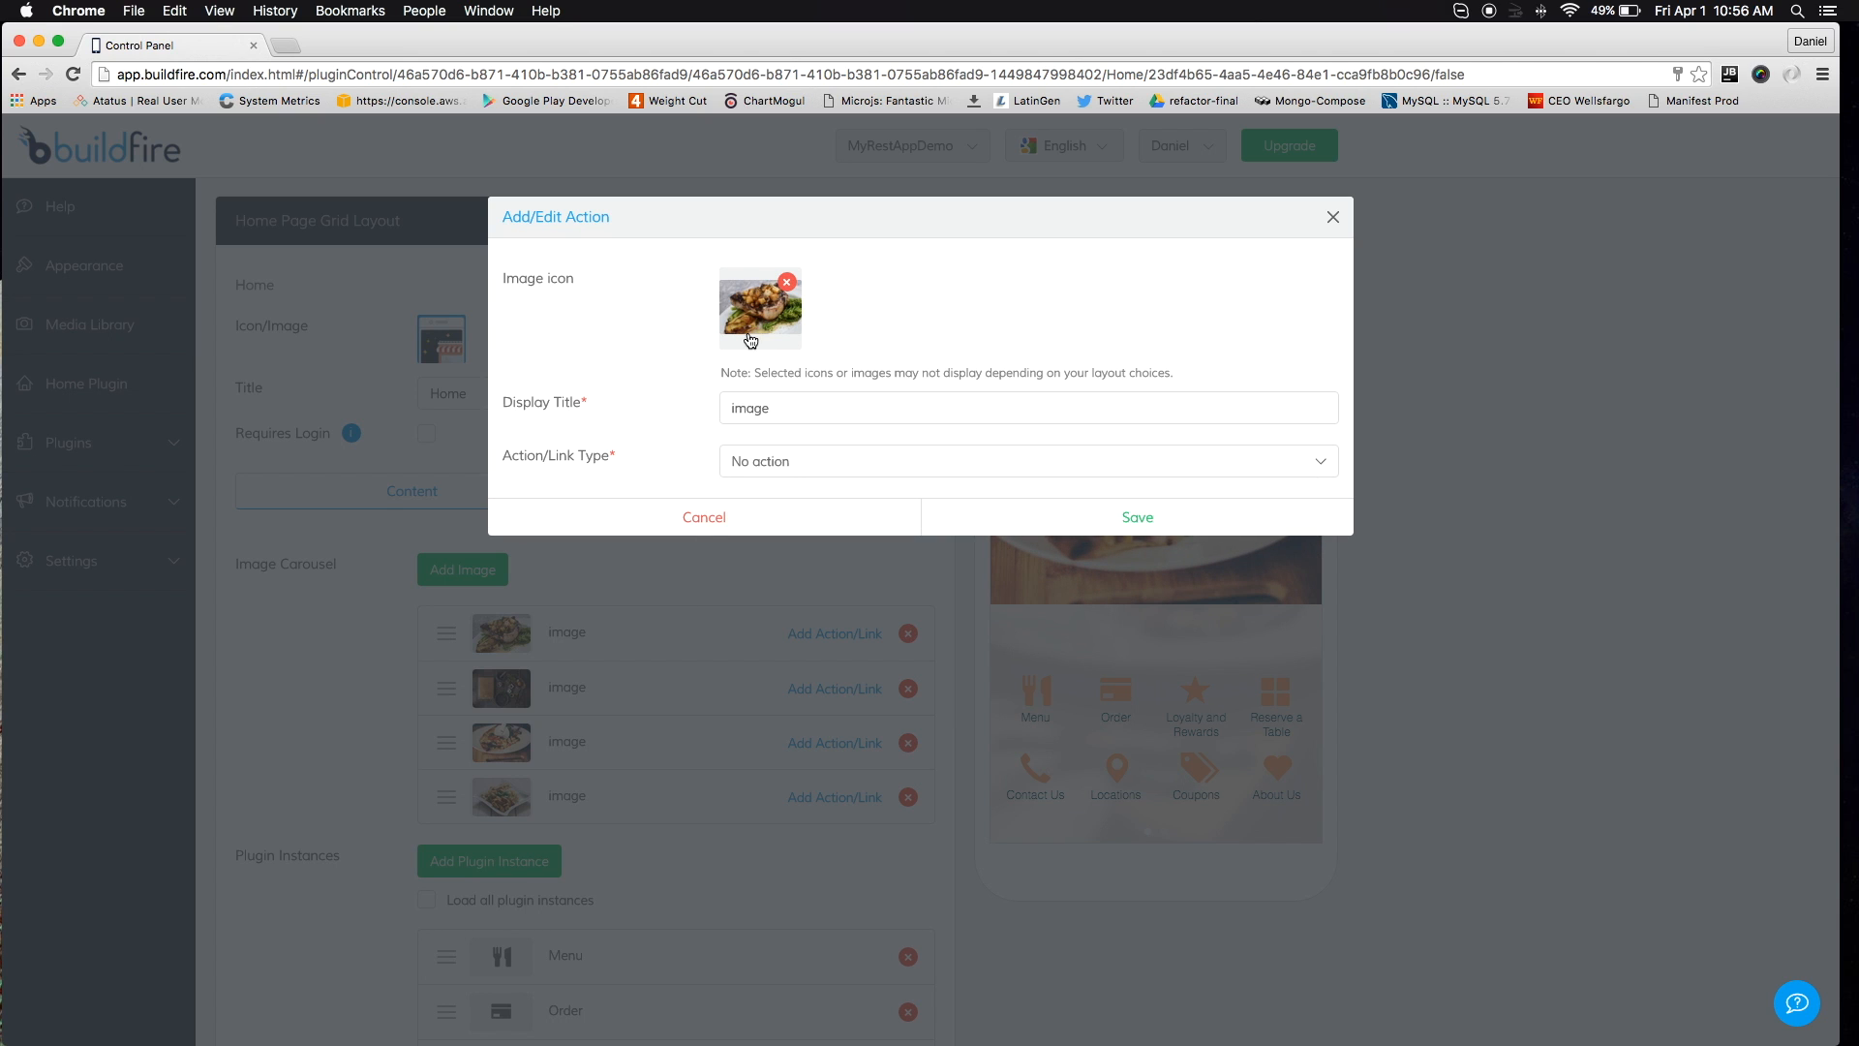
pyautogui.click(848, 470)
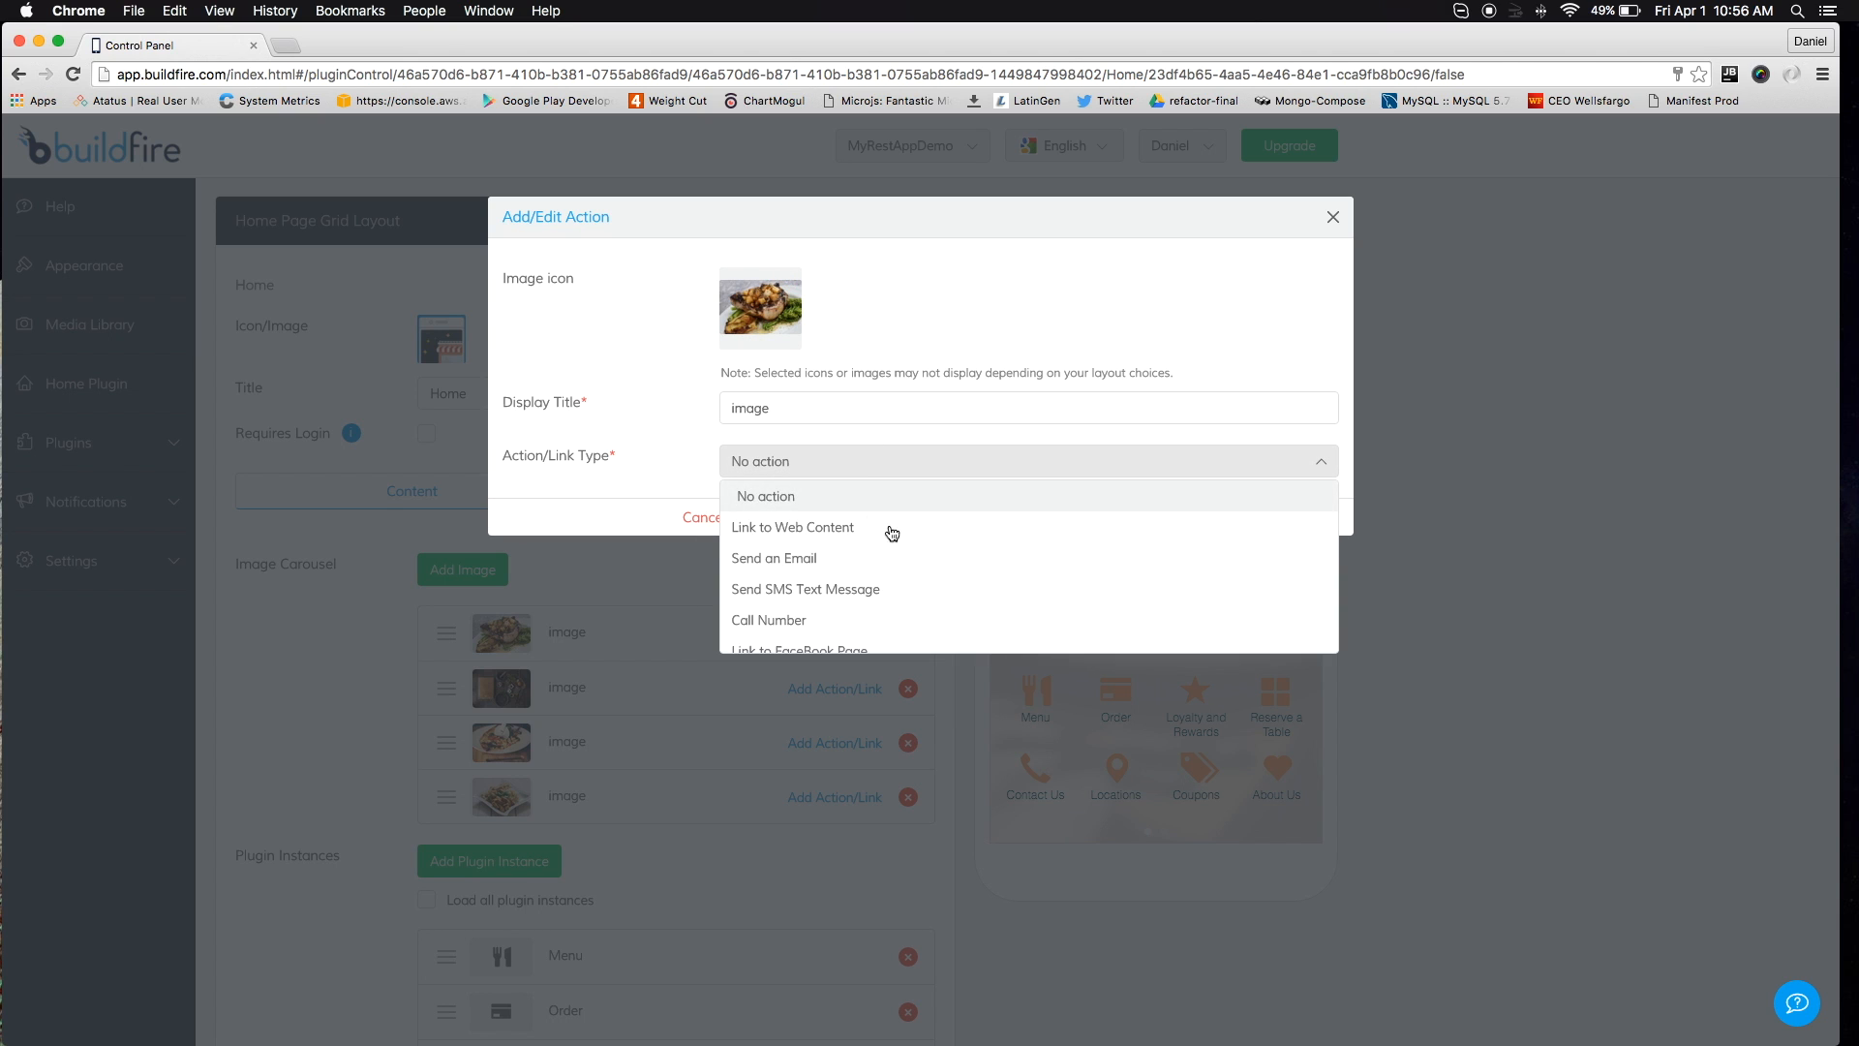
pyautogui.scroll(-1, 925, 566)
pyautogui.scroll(-1, 931, 569)
pyautogui.scroll(1, 930, 569)
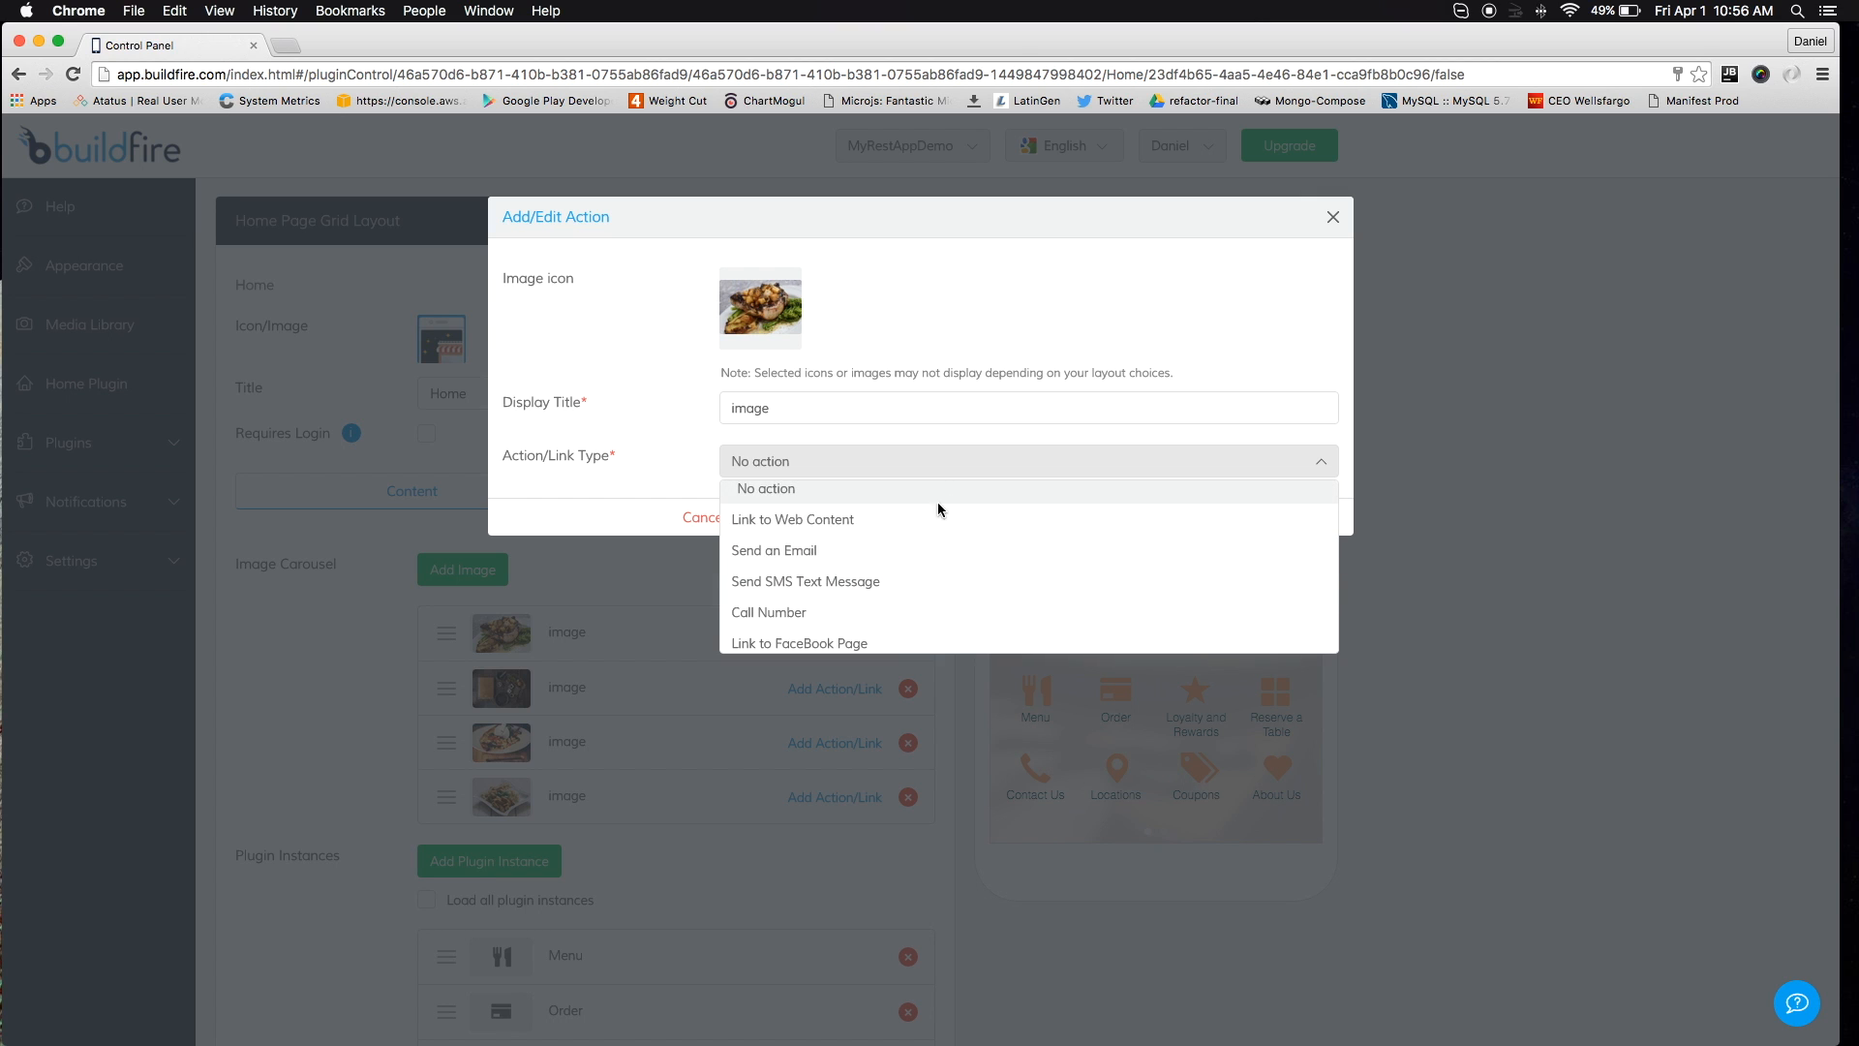
pyautogui.scroll(-1, 936, 589)
pyautogui.scroll(-1, 937, 589)
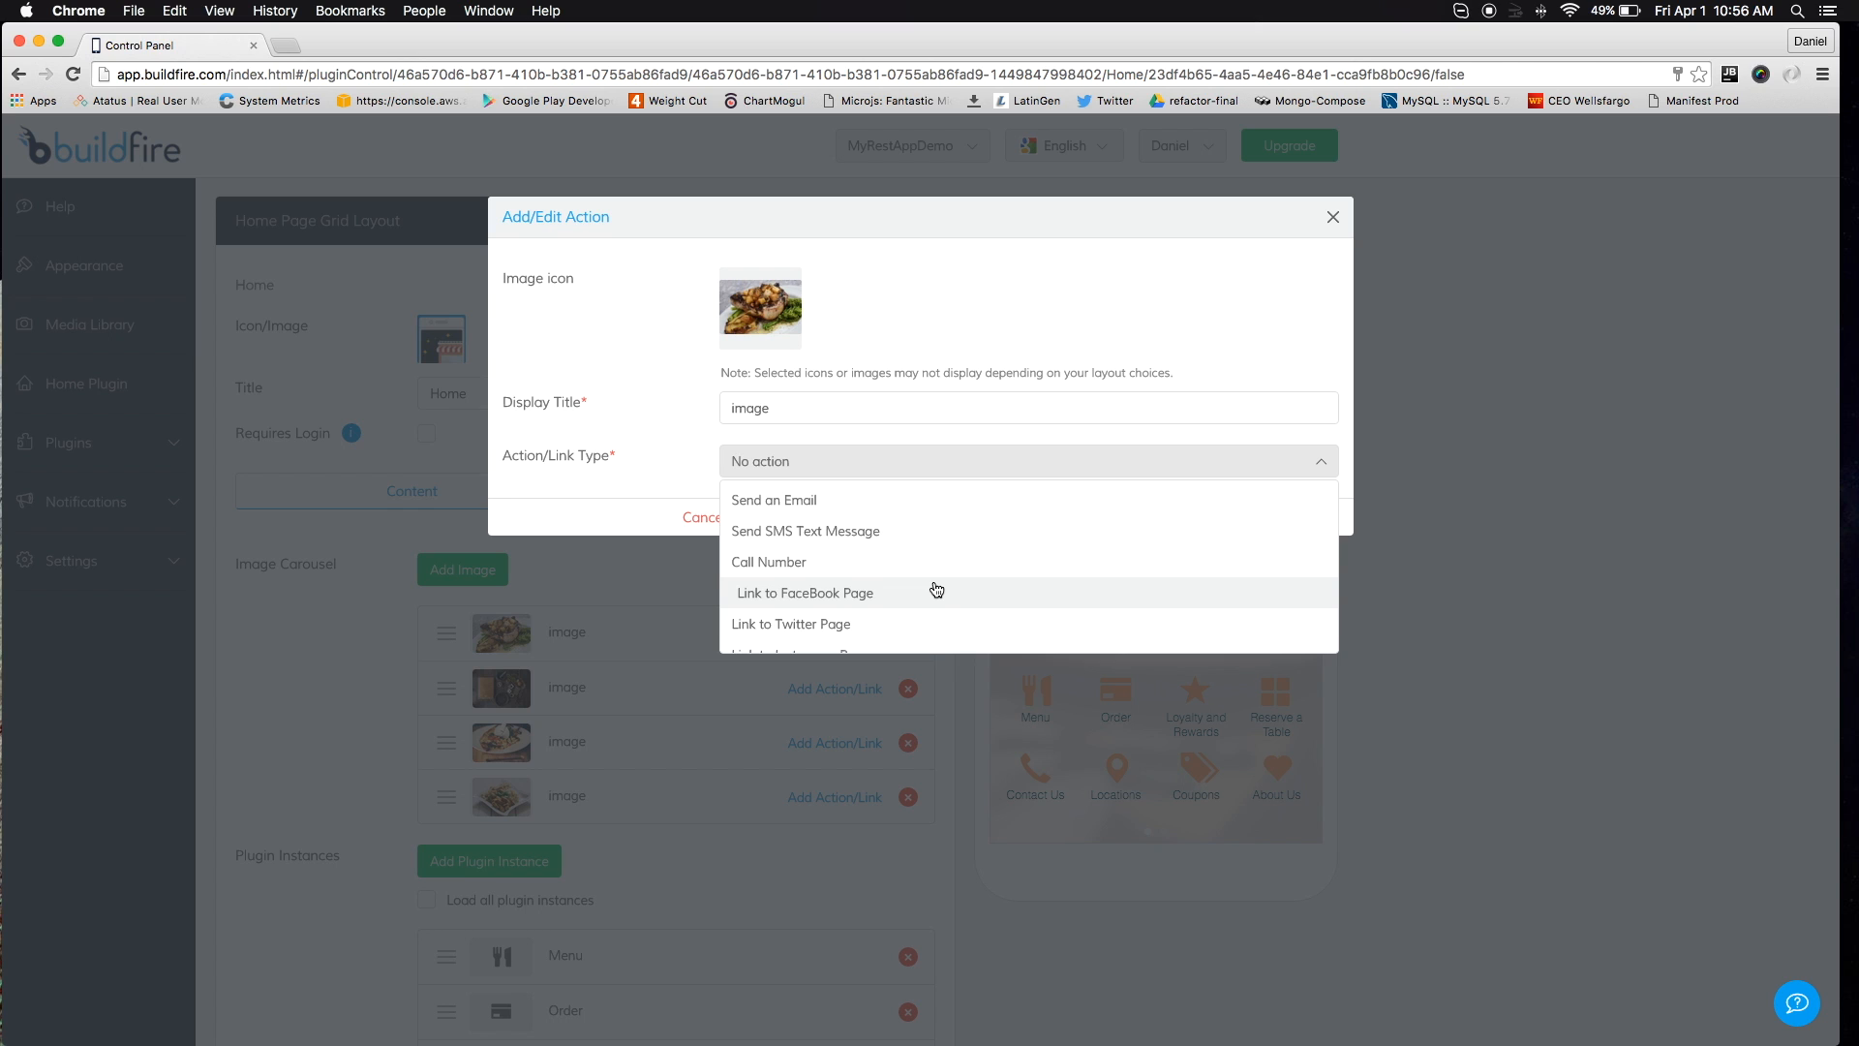
pyautogui.scroll(-4, 936, 589)
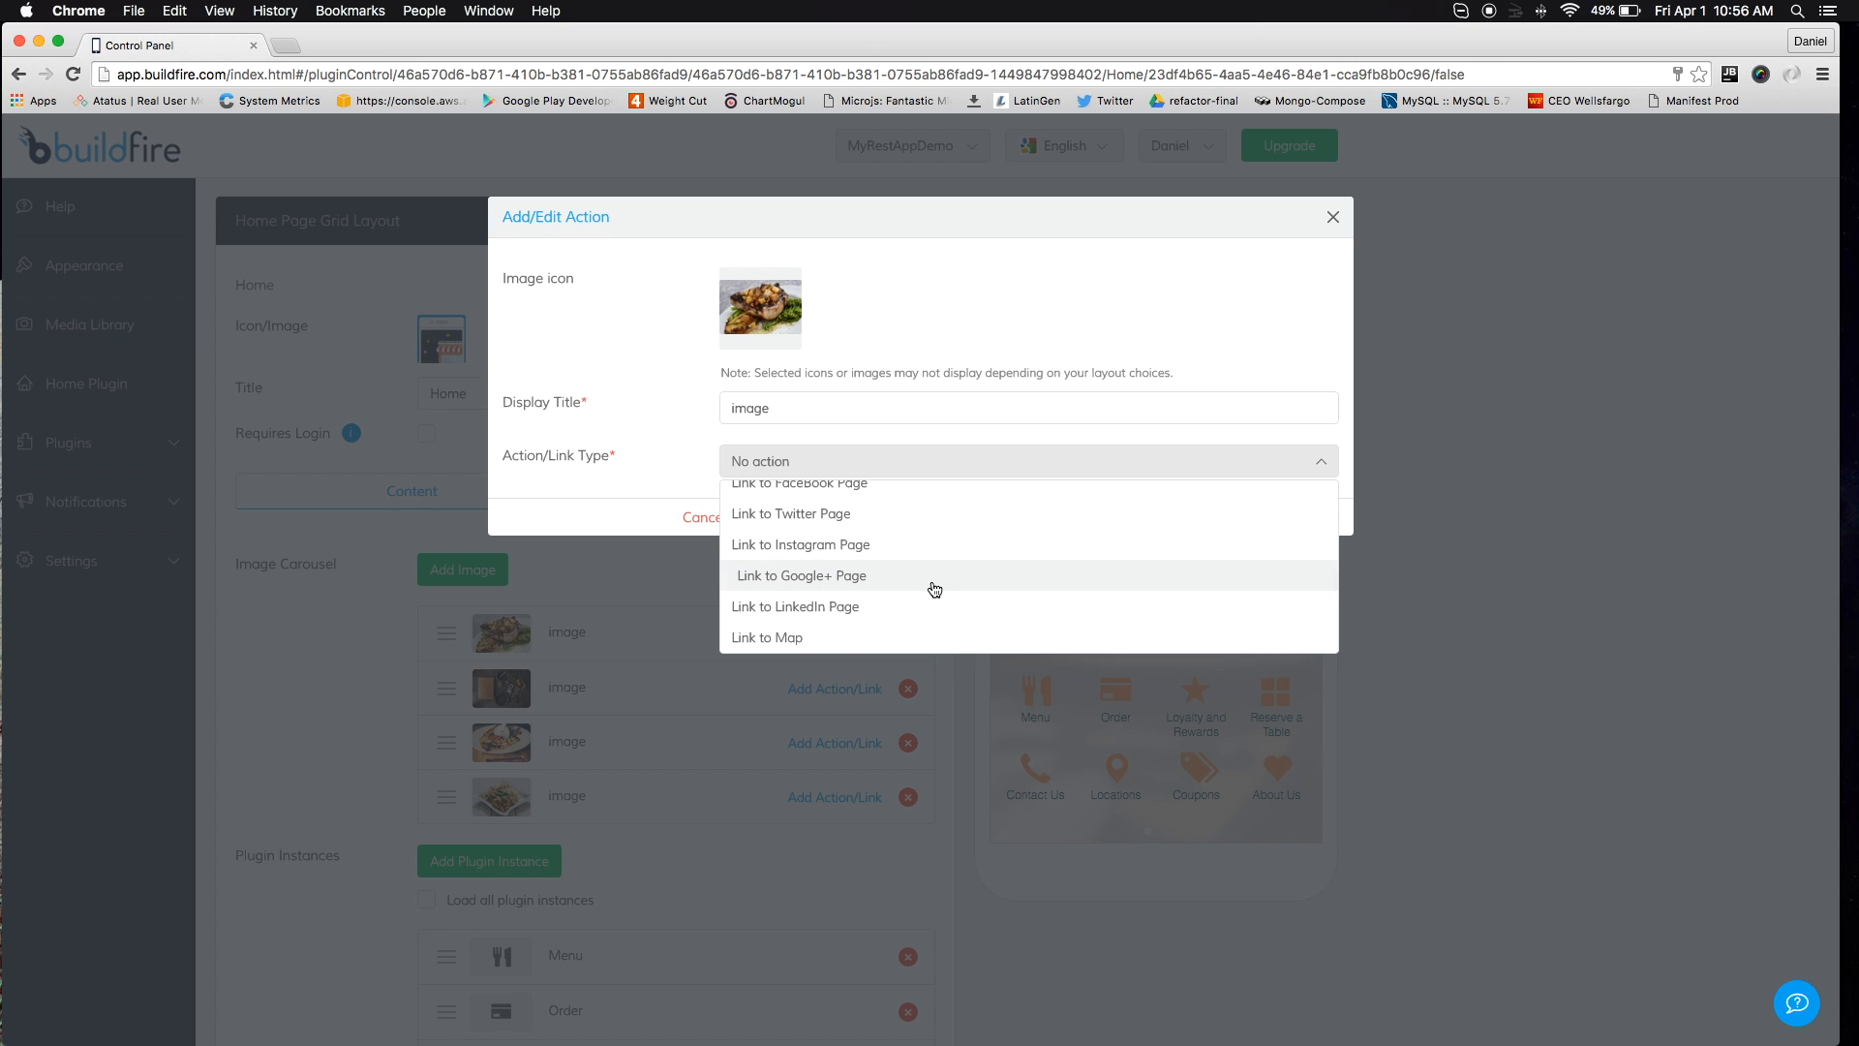
pyautogui.scroll(3, 935, 590)
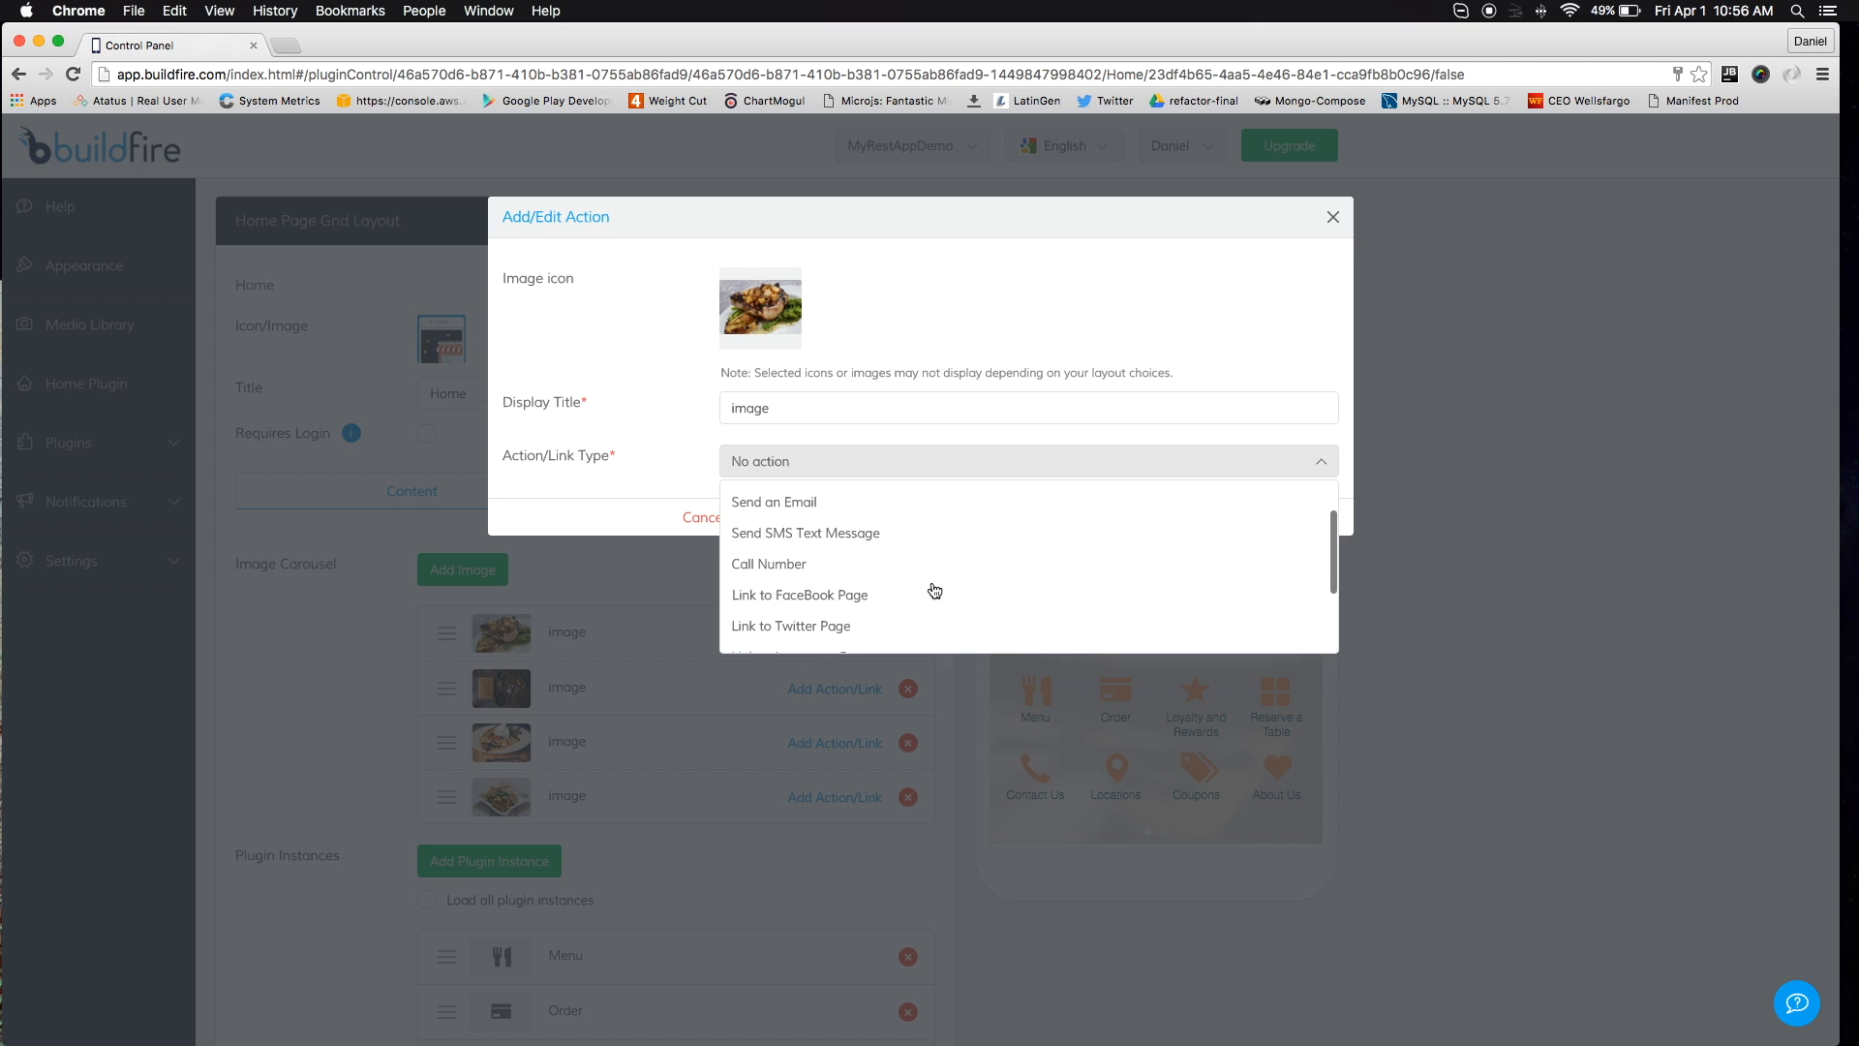
pyautogui.click(762, 584)
# Enter the phone number for the image's call action and save it
pyautogui.click(788, 524)
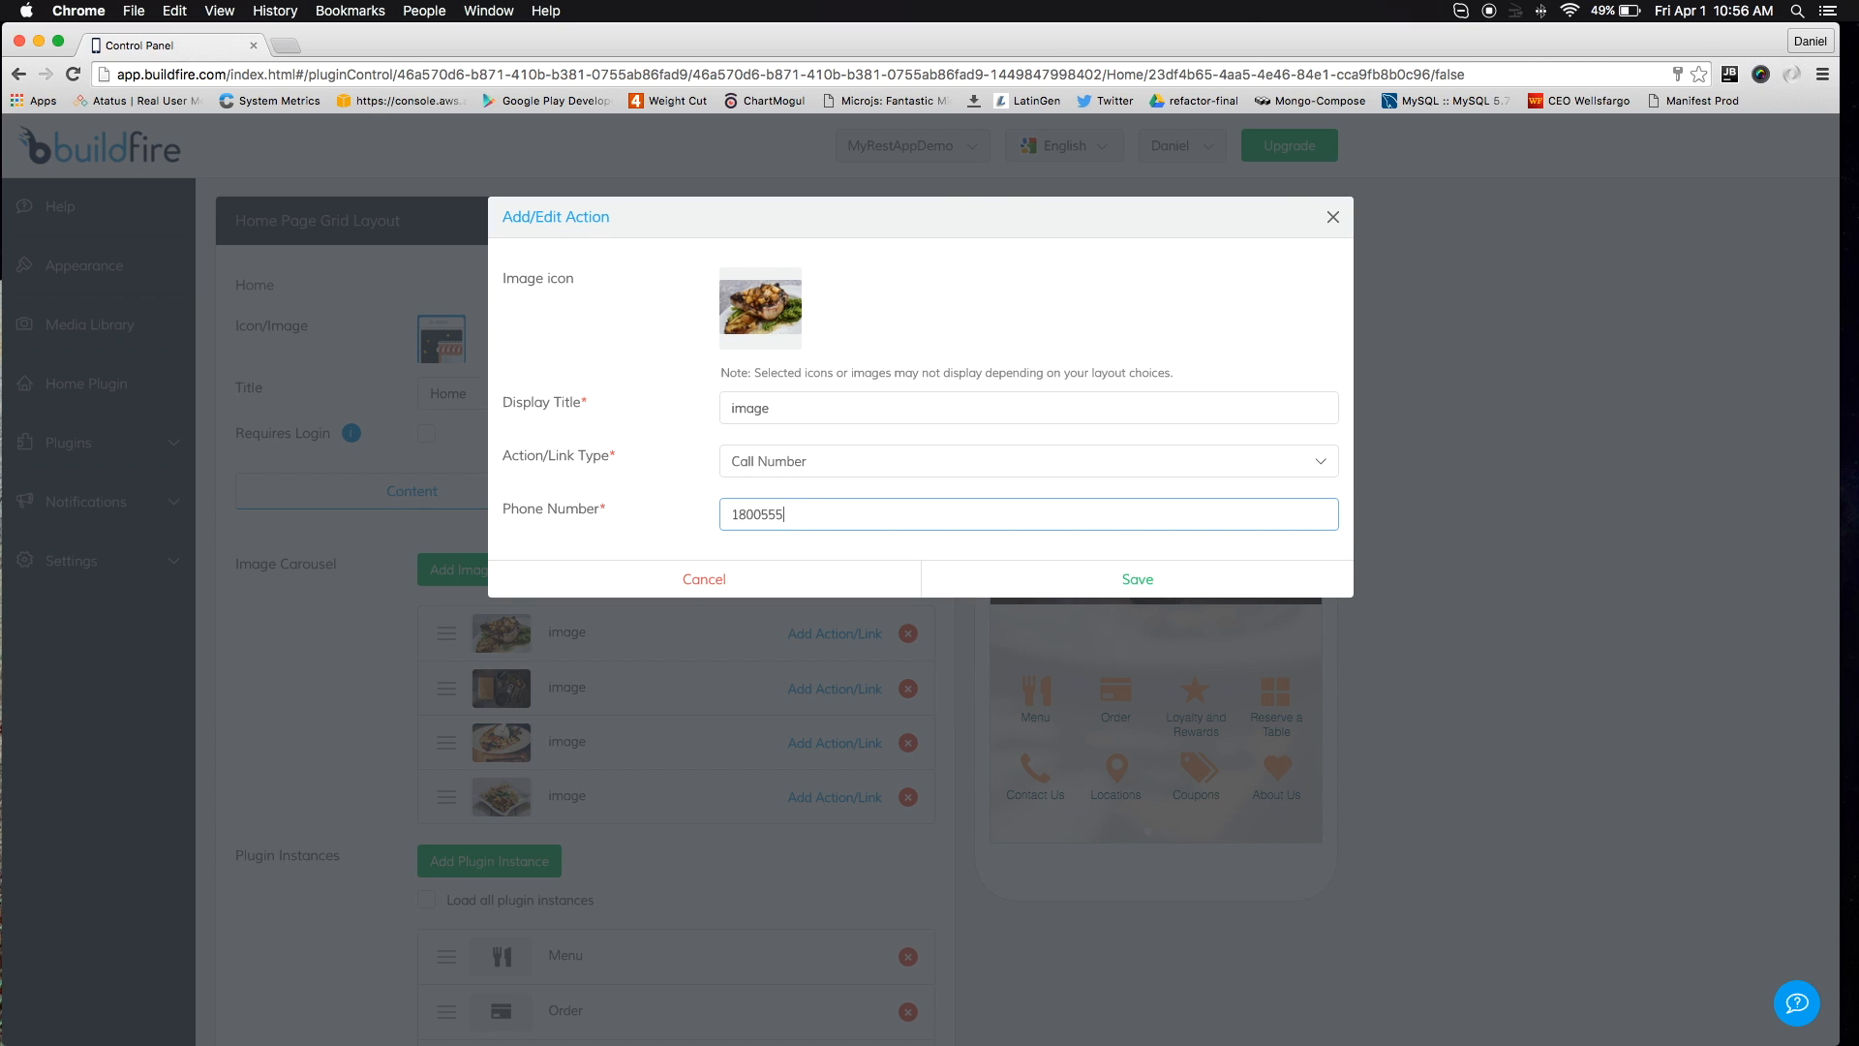
pyautogui.write('18005555555')
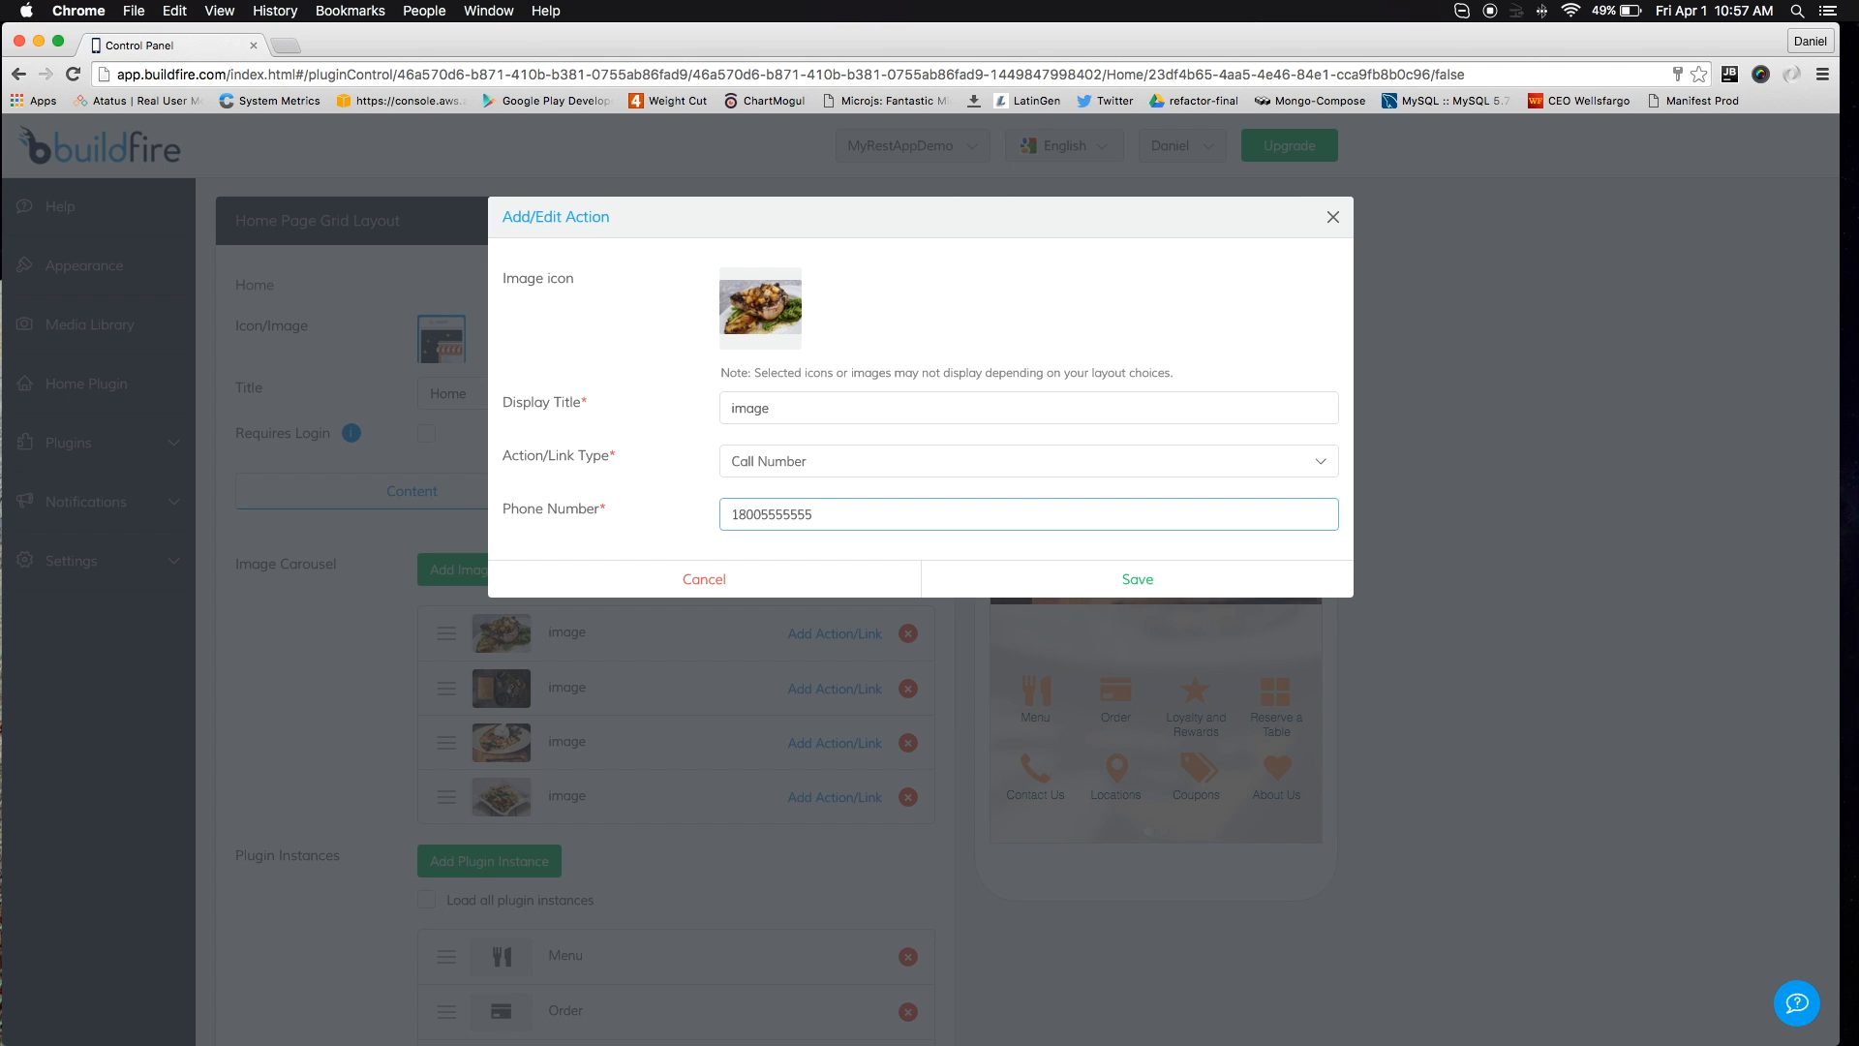
pyautogui.click(1120, 591)
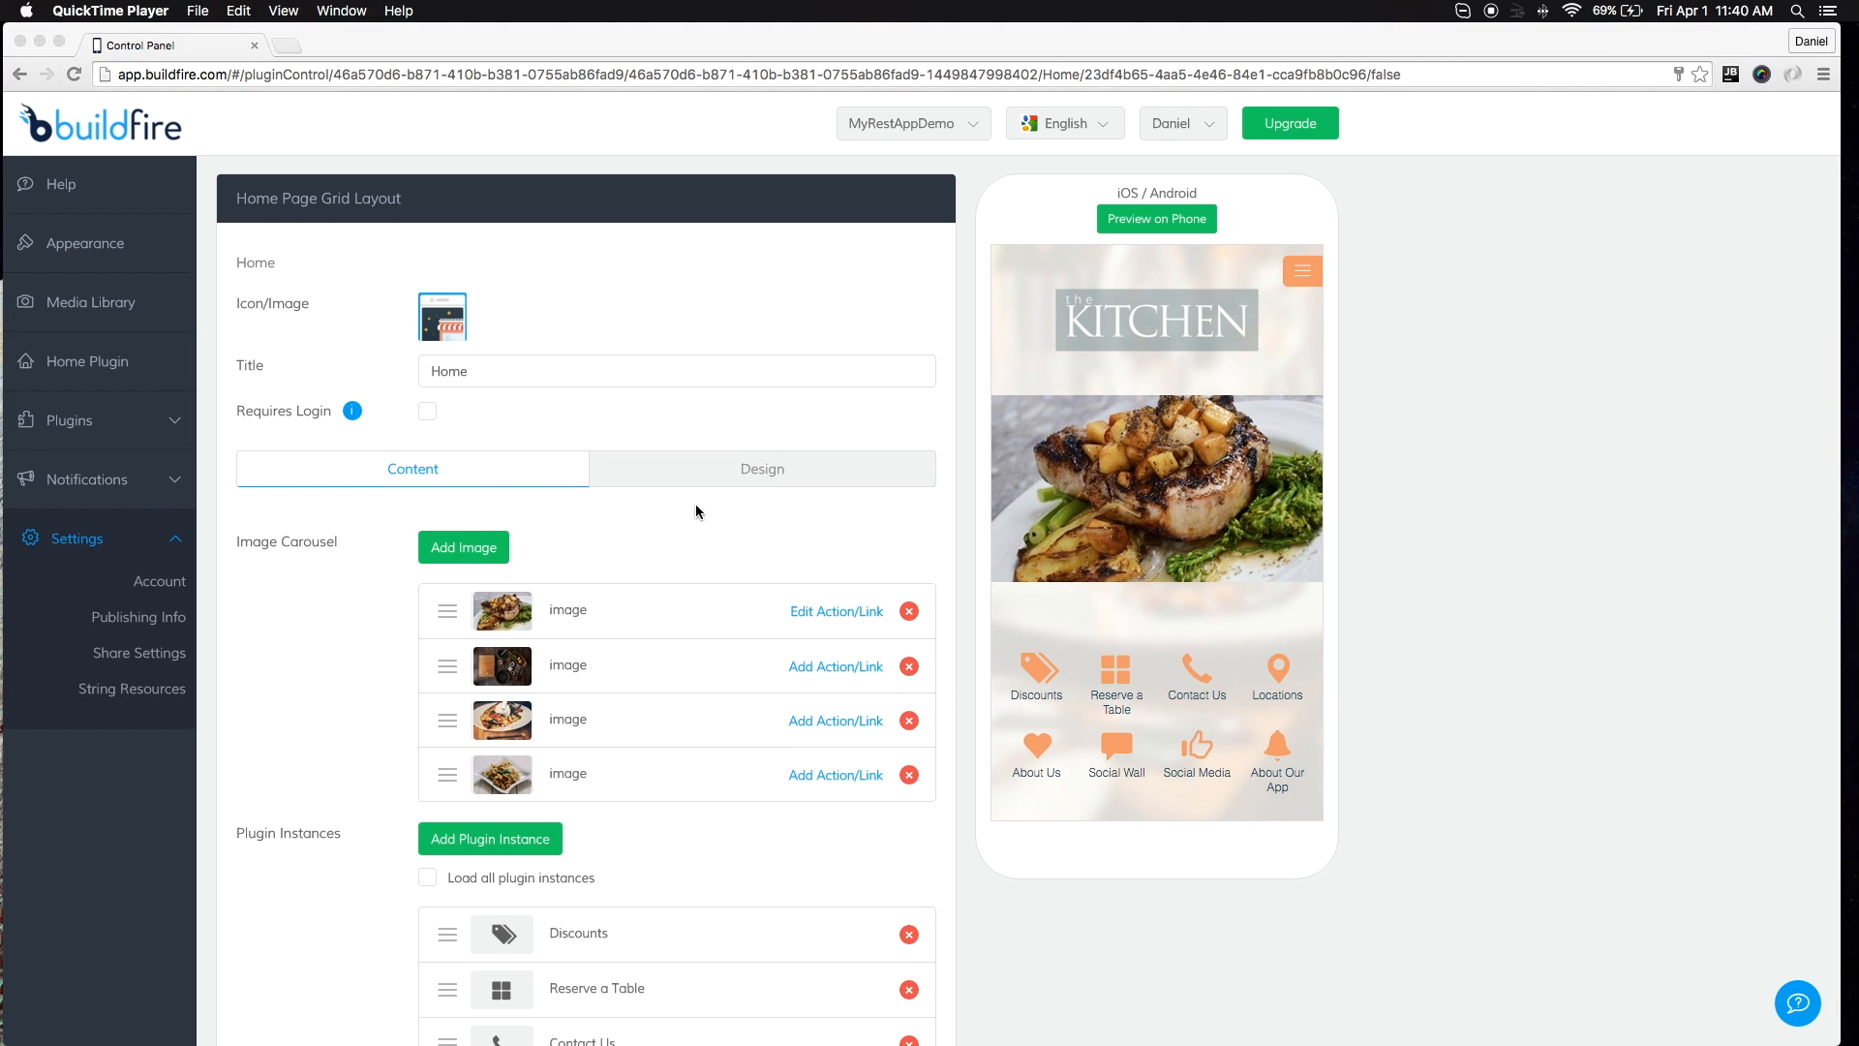
# Try several layout styles in the home page's design settings and settle on the three-column icon grid without a logo
pyautogui.click(754, 468)
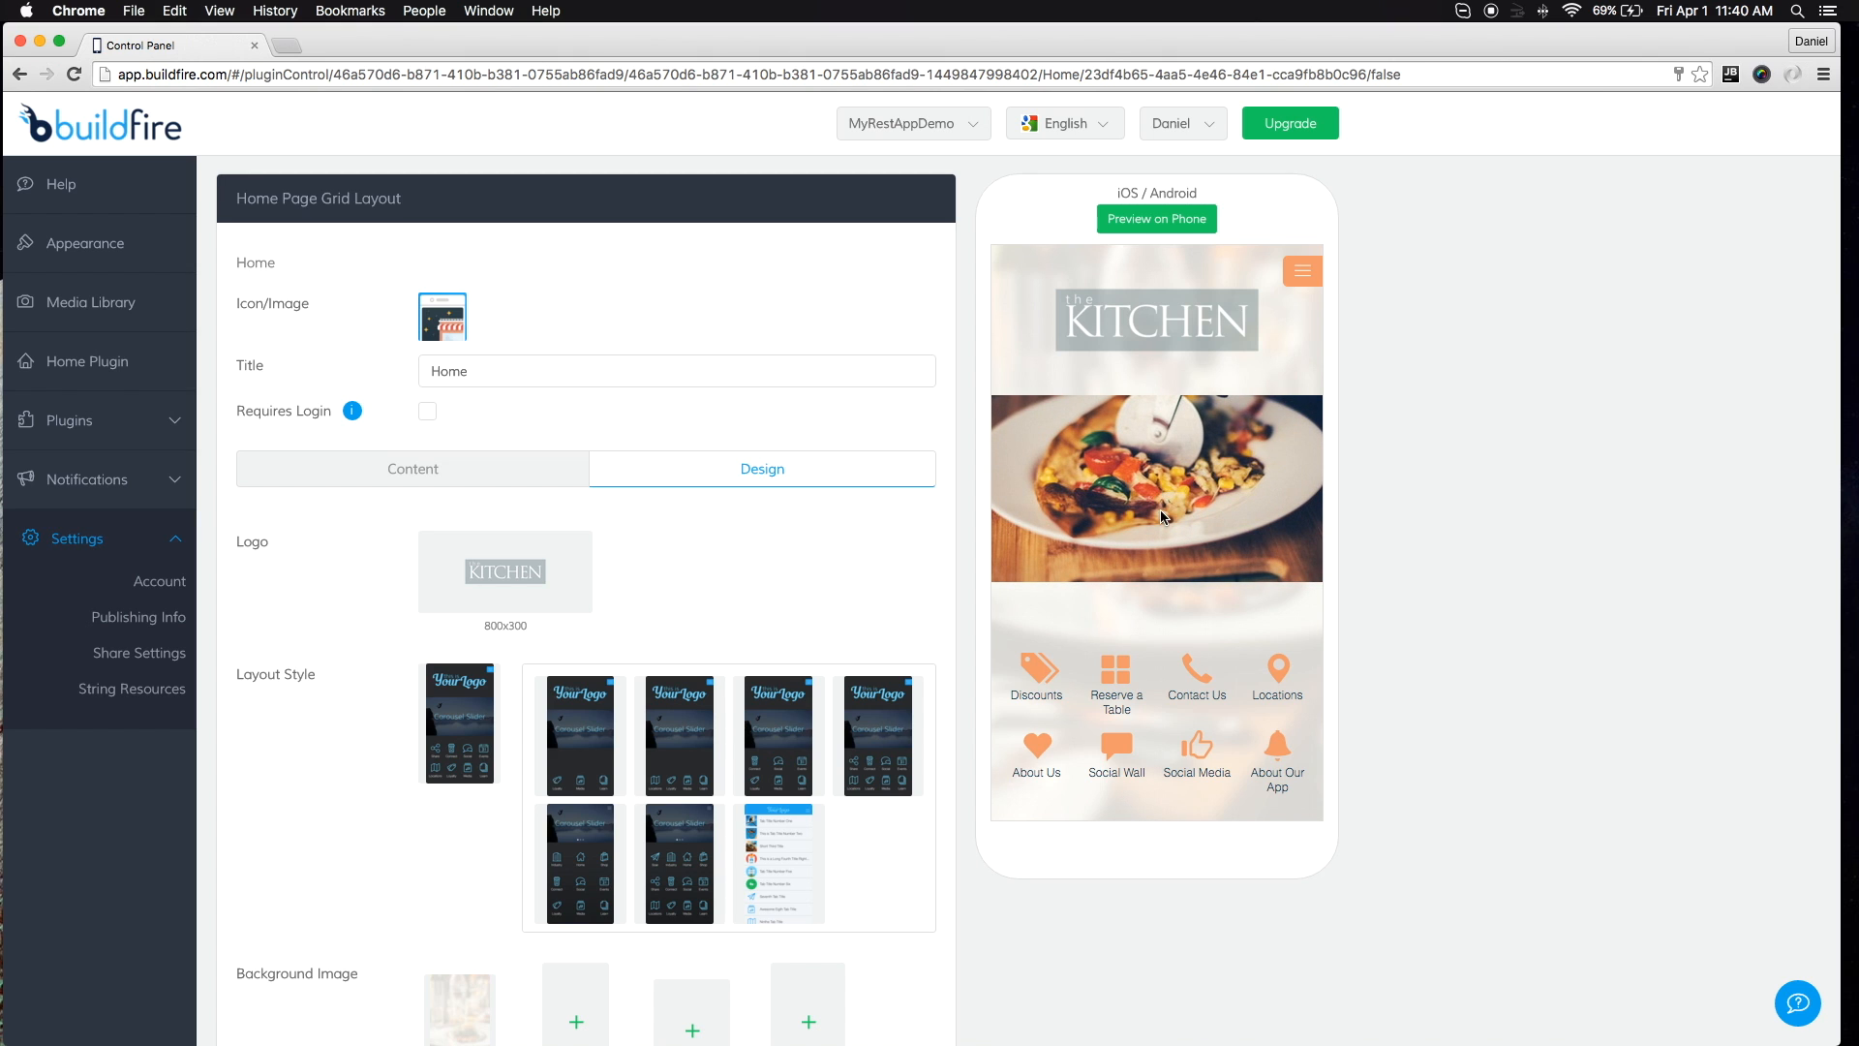
pyautogui.scroll(-3, 778, 624)
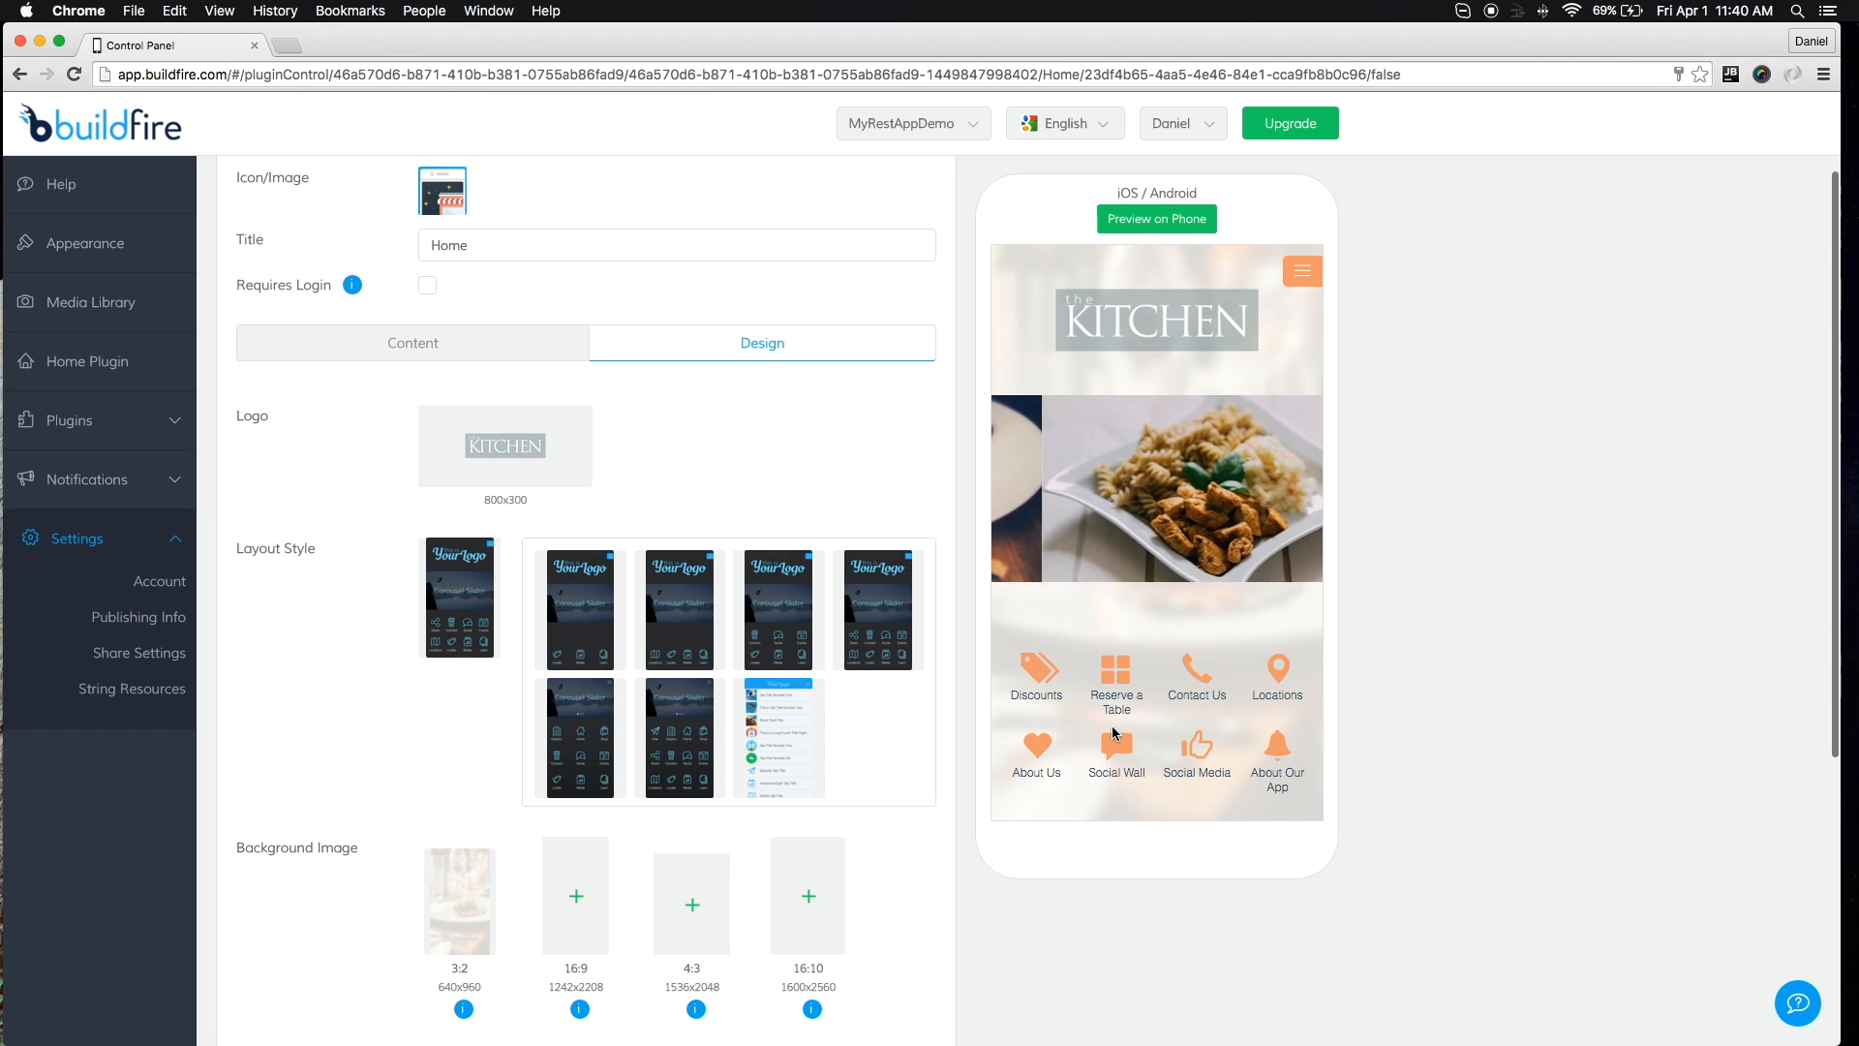
pyautogui.click(672, 620)
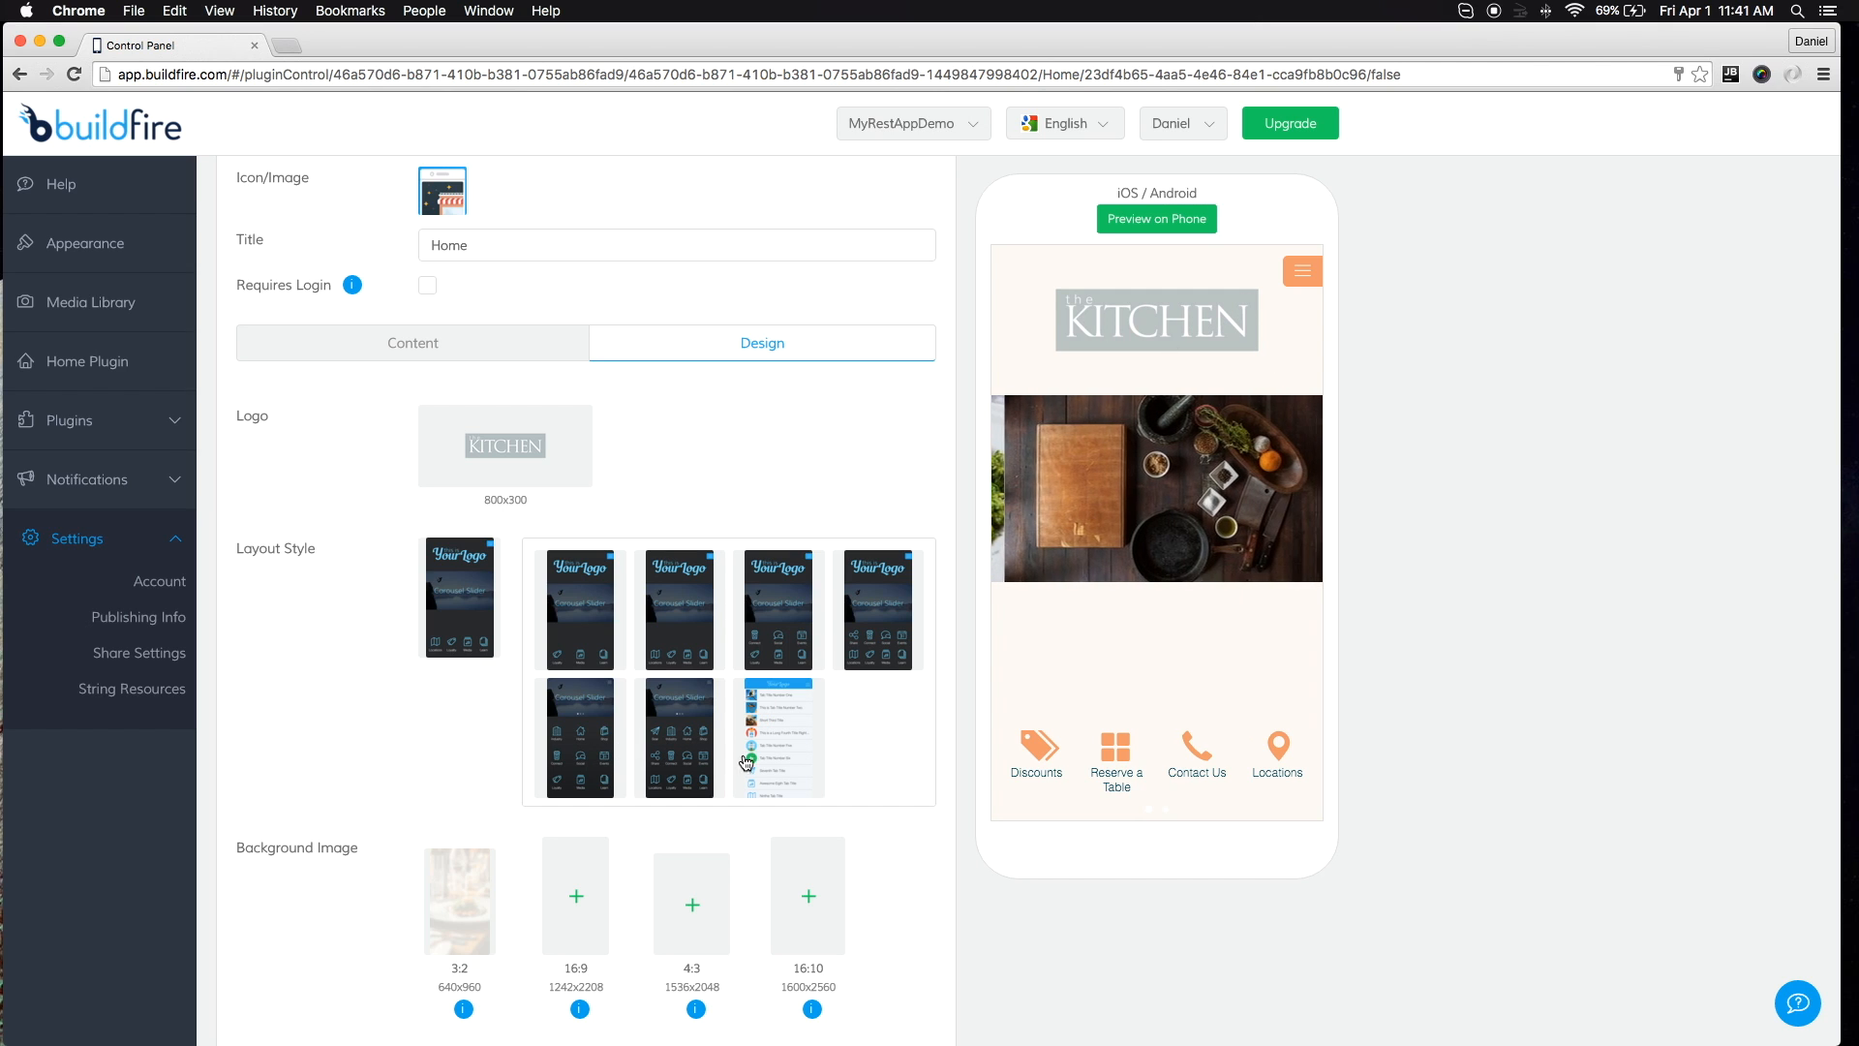
pyautogui.click(687, 756)
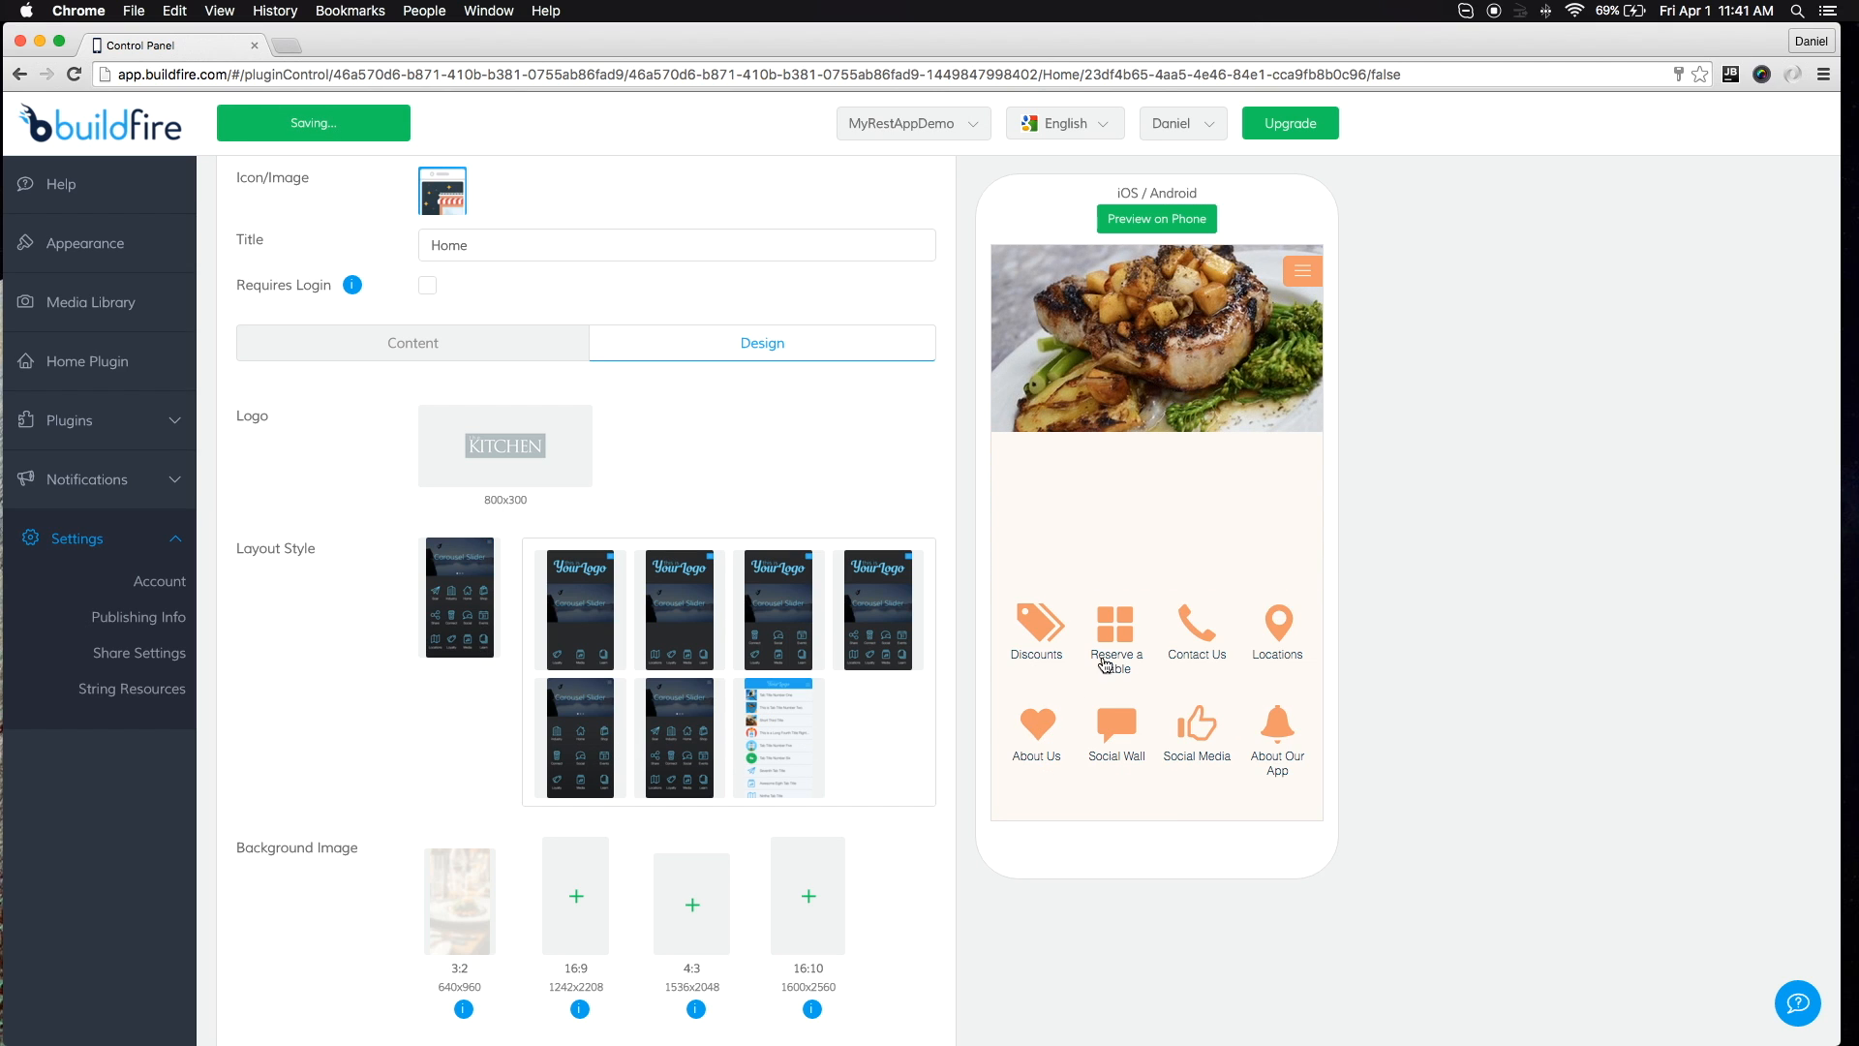
pyautogui.click(581, 763)
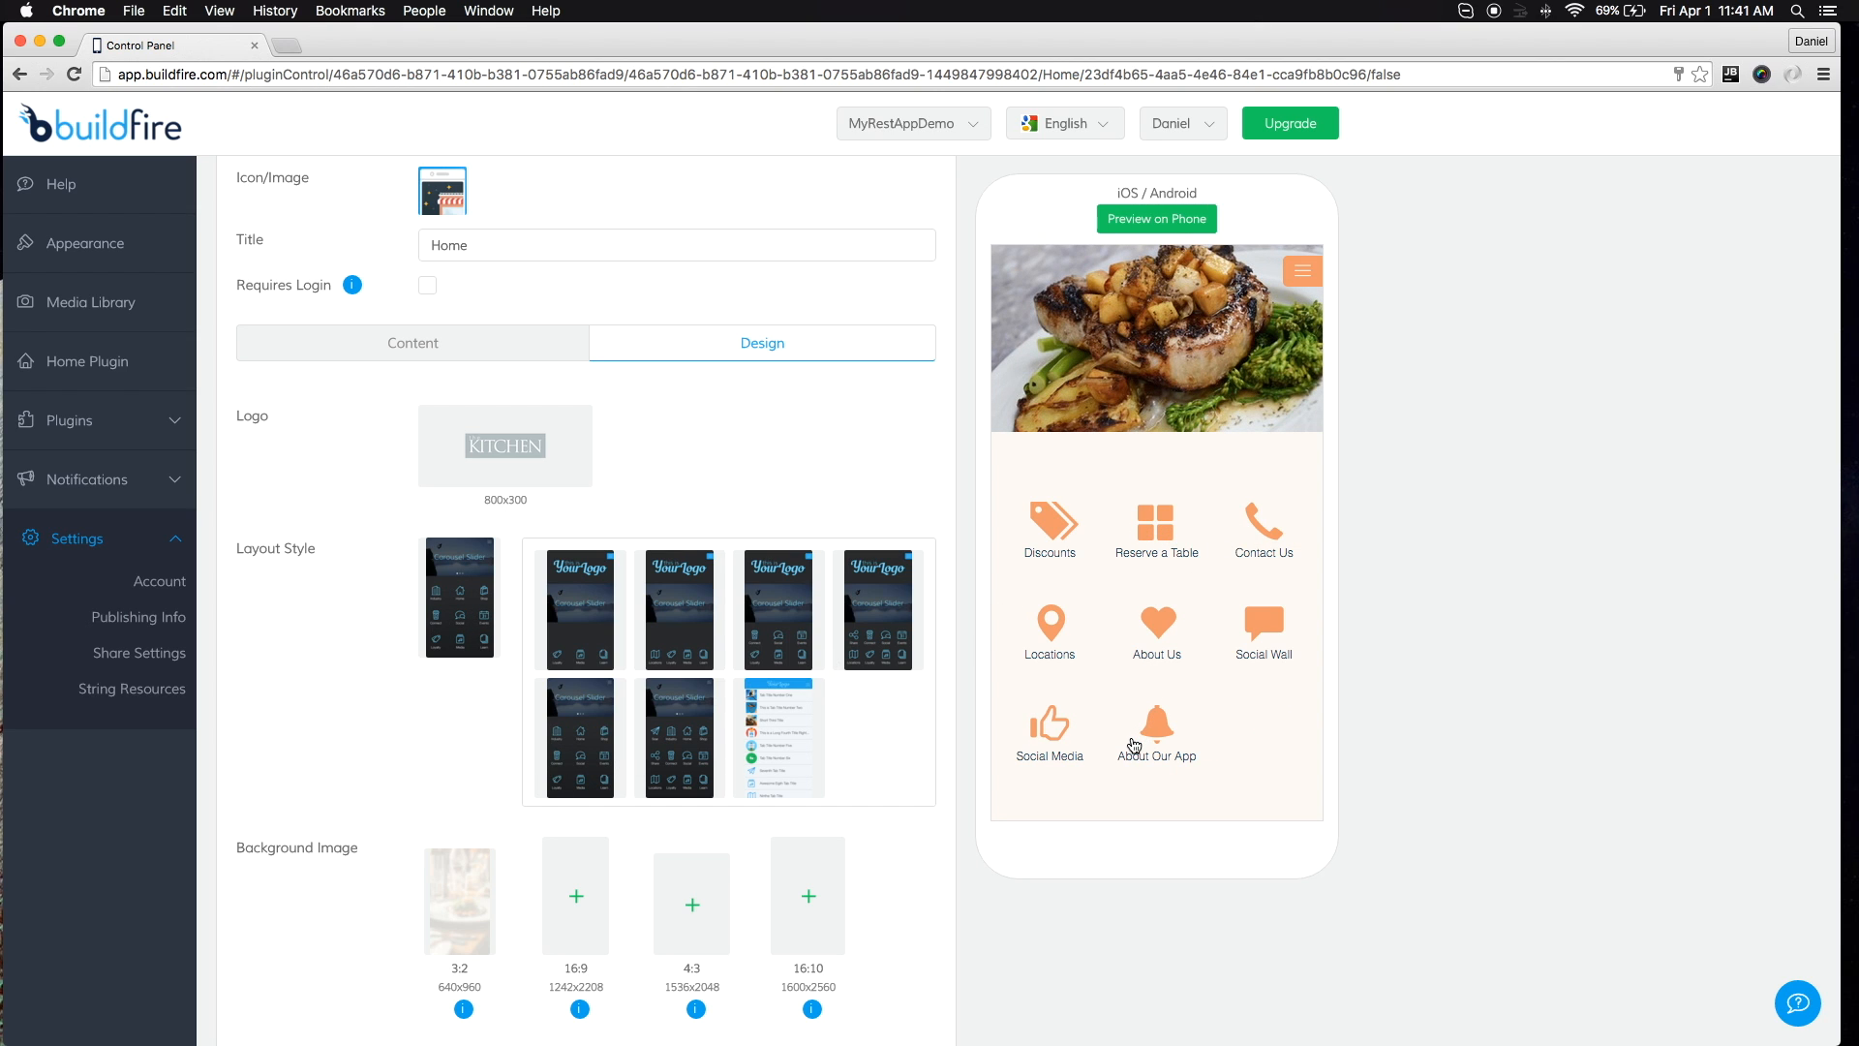
pyautogui.click(796, 729)
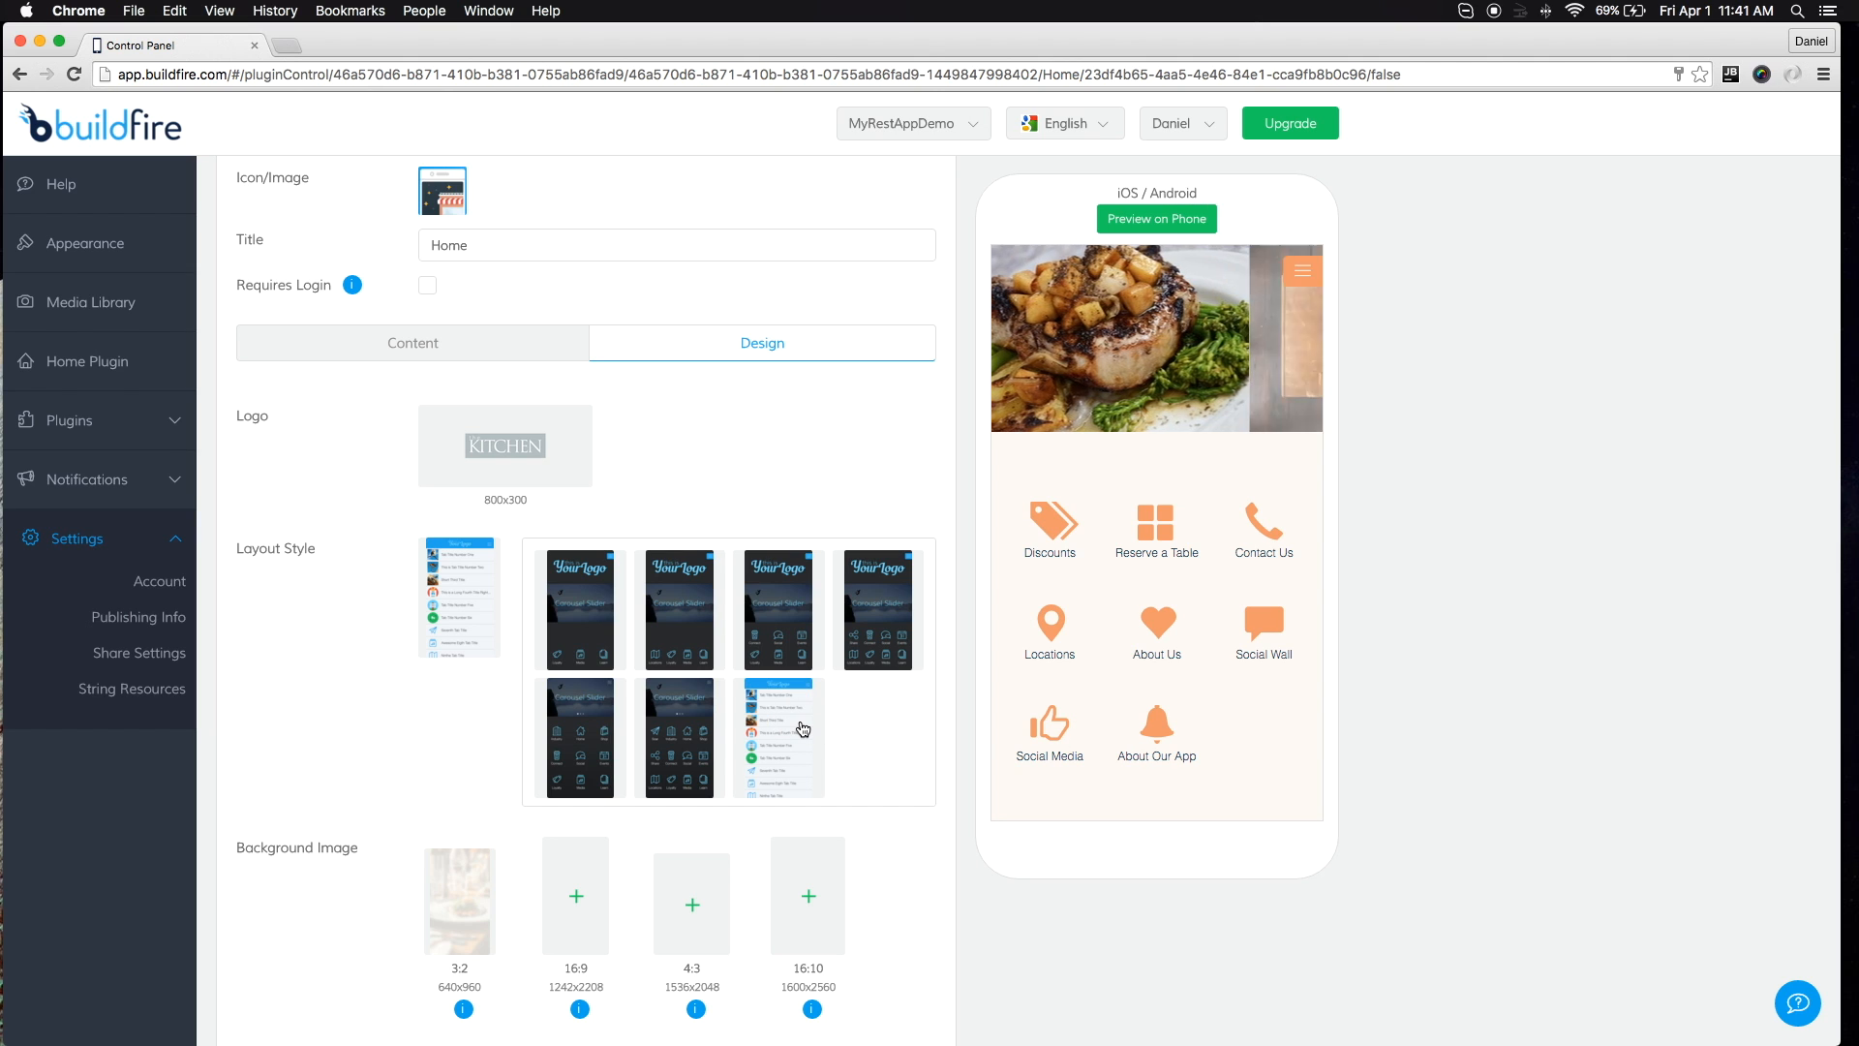
pyautogui.click(593, 737)
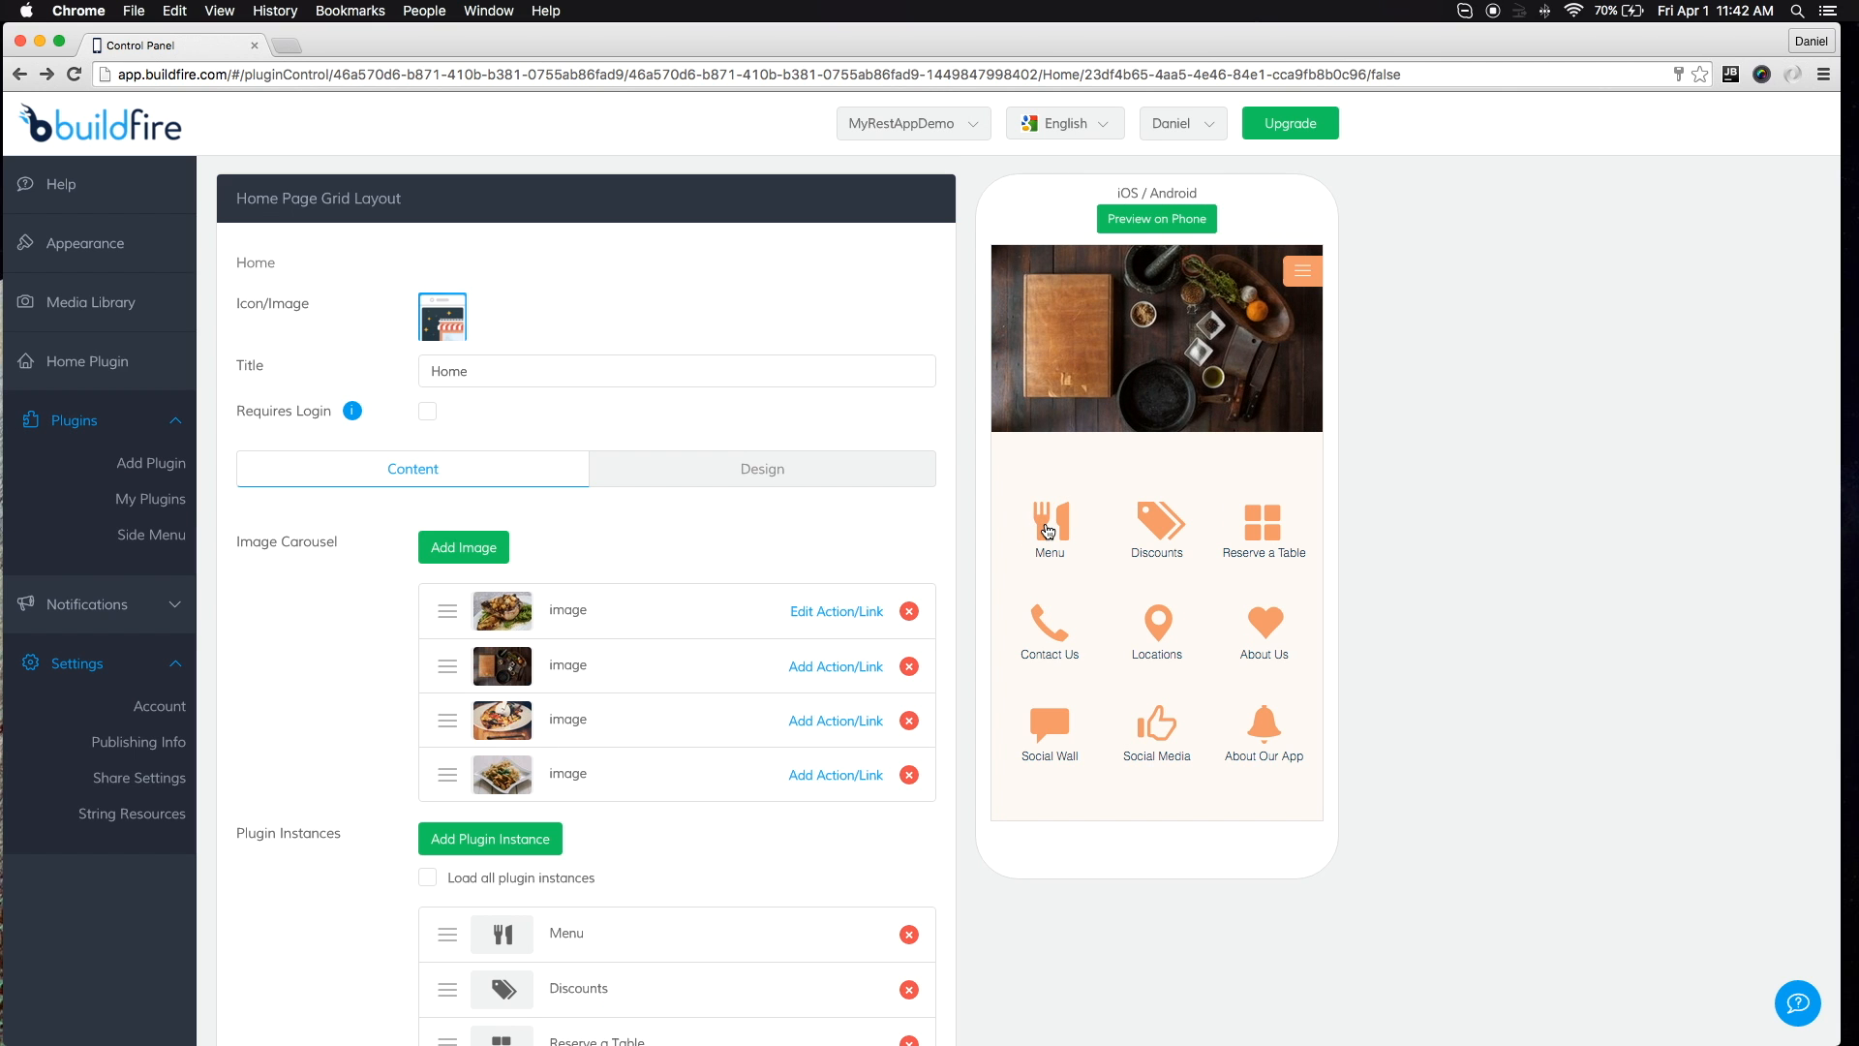
# Open the Menu folder's design settings, try several layout styles and settle on the two-column image grid with colored captions
pyautogui.click(1048, 529)
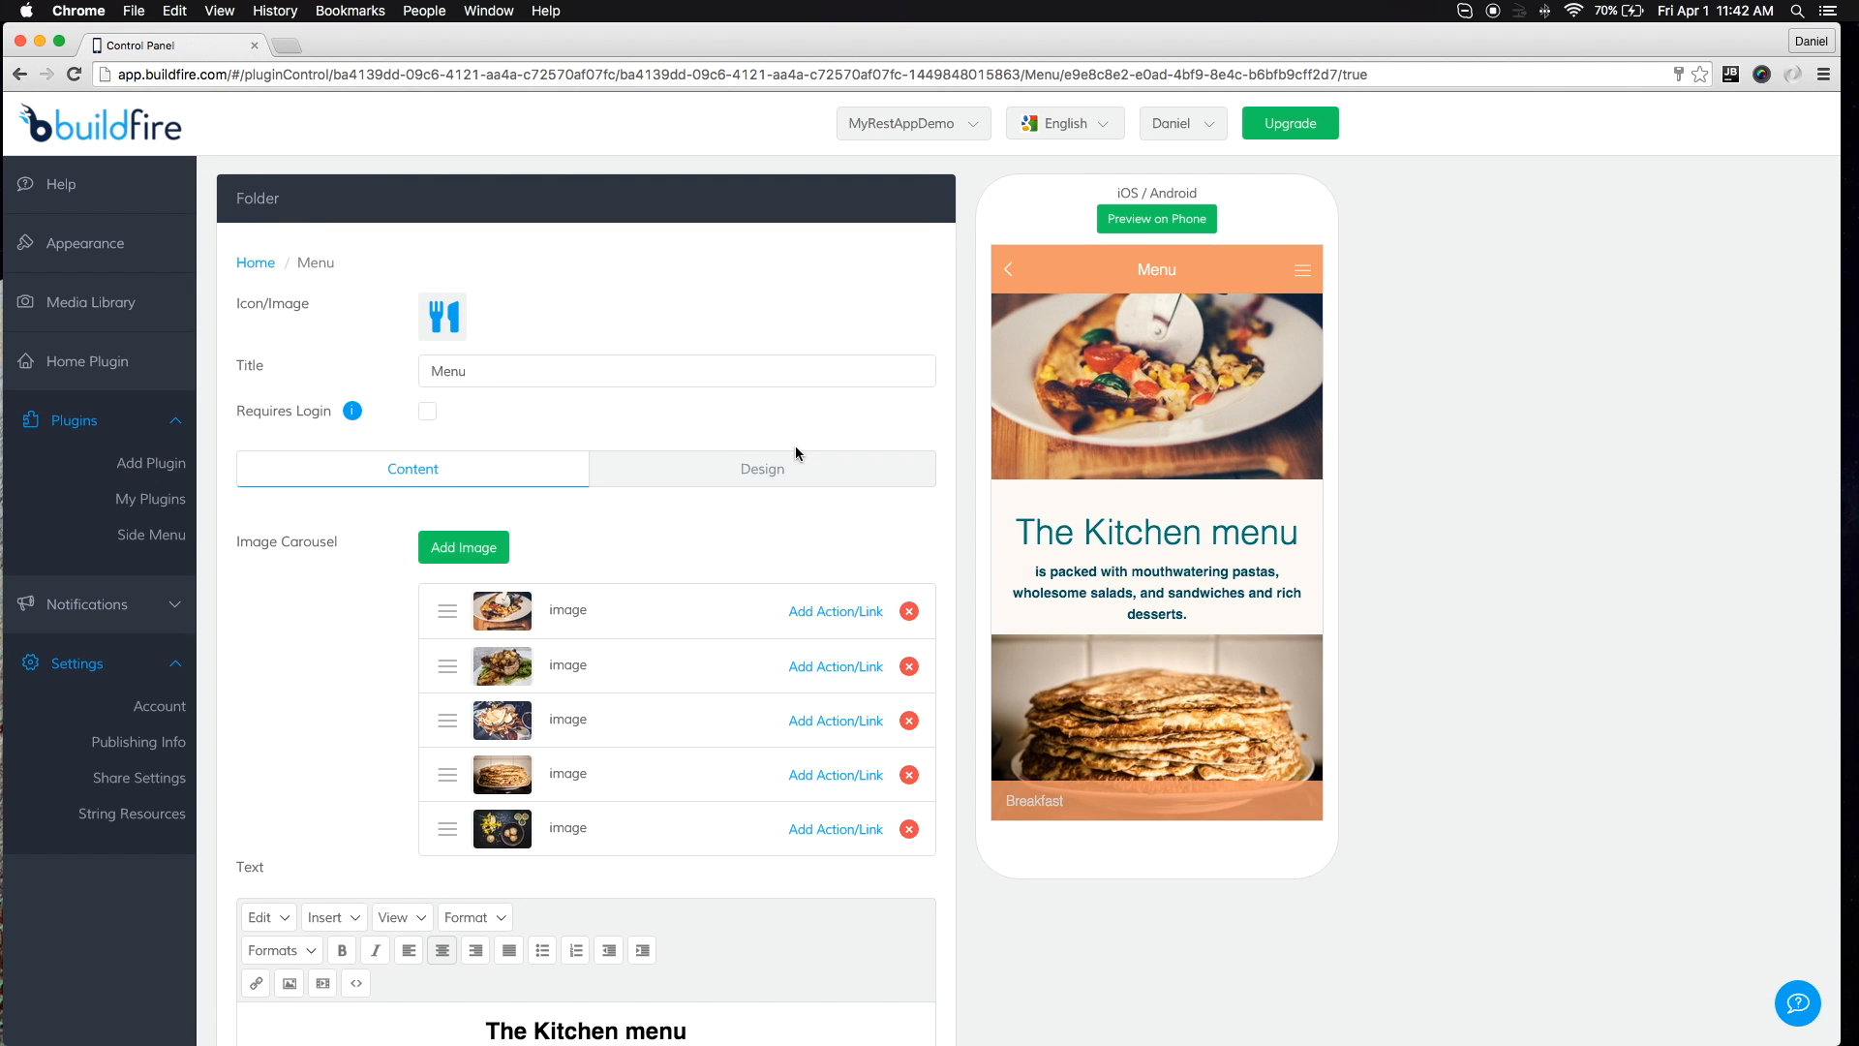
pyautogui.click(766, 475)
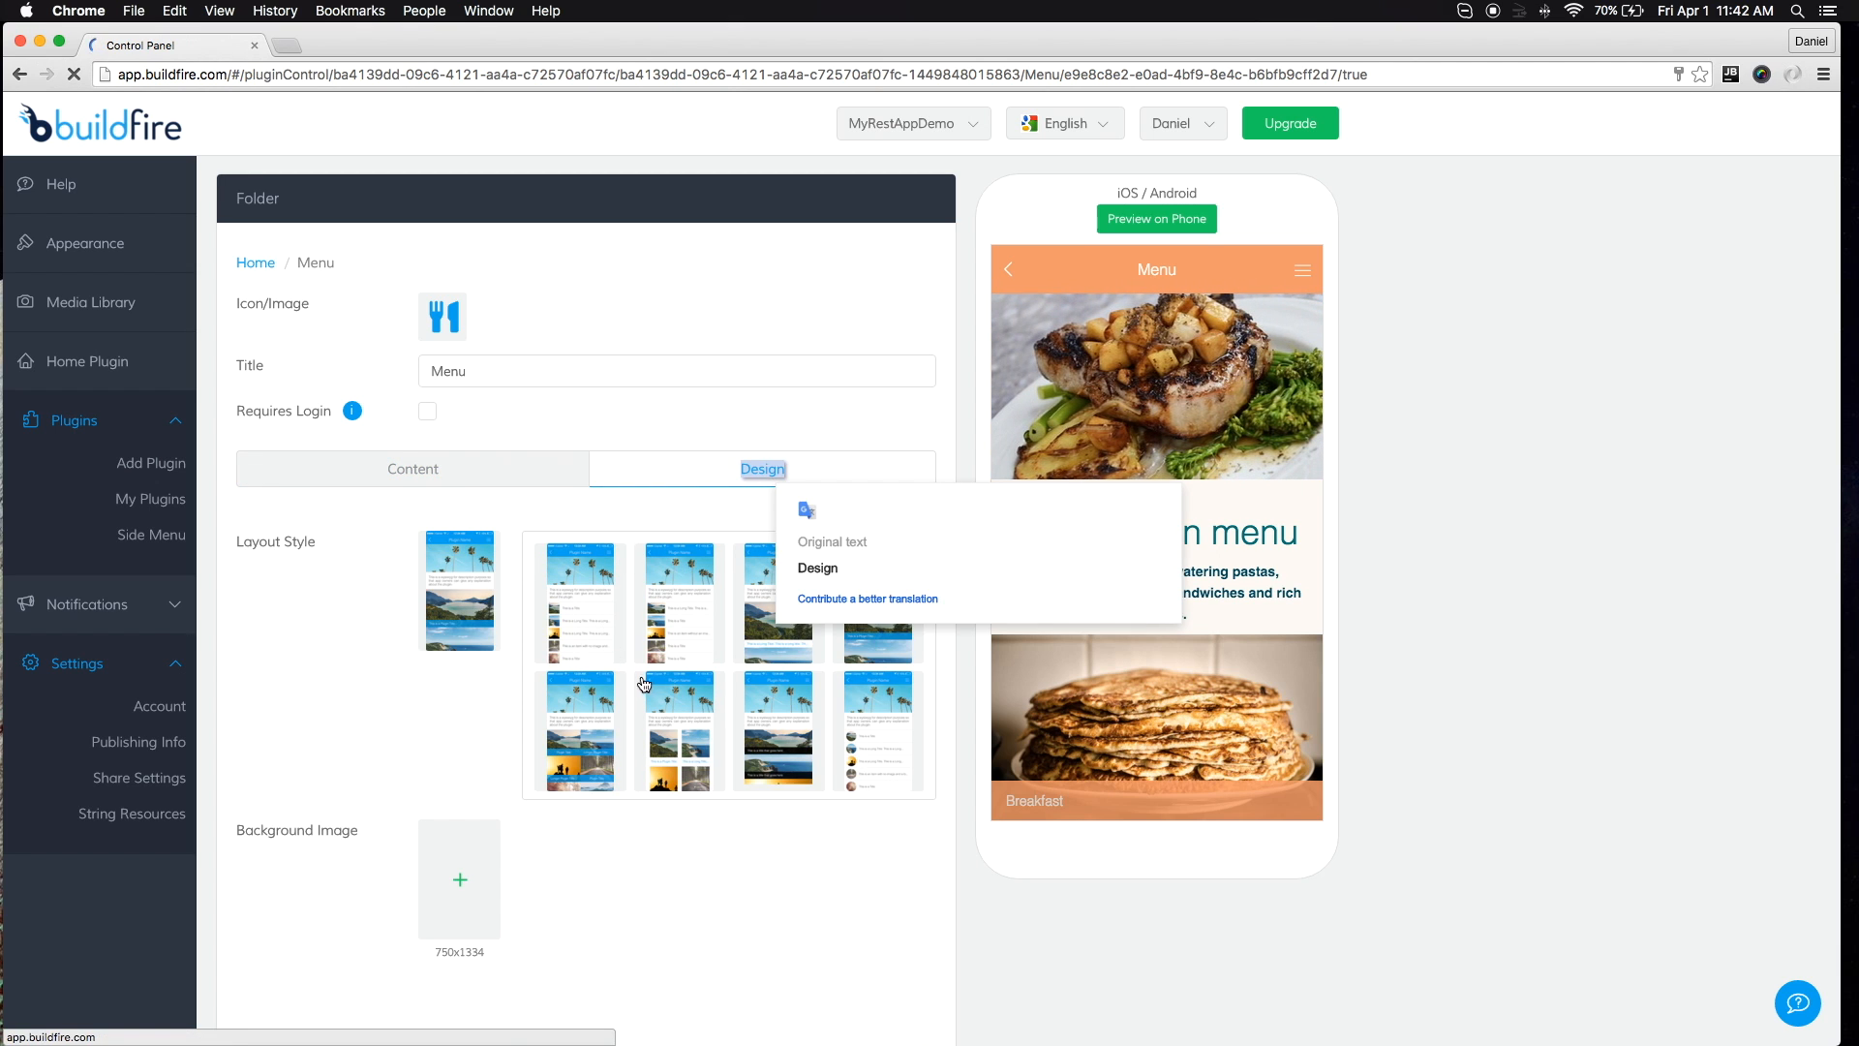
pyautogui.click(772, 761)
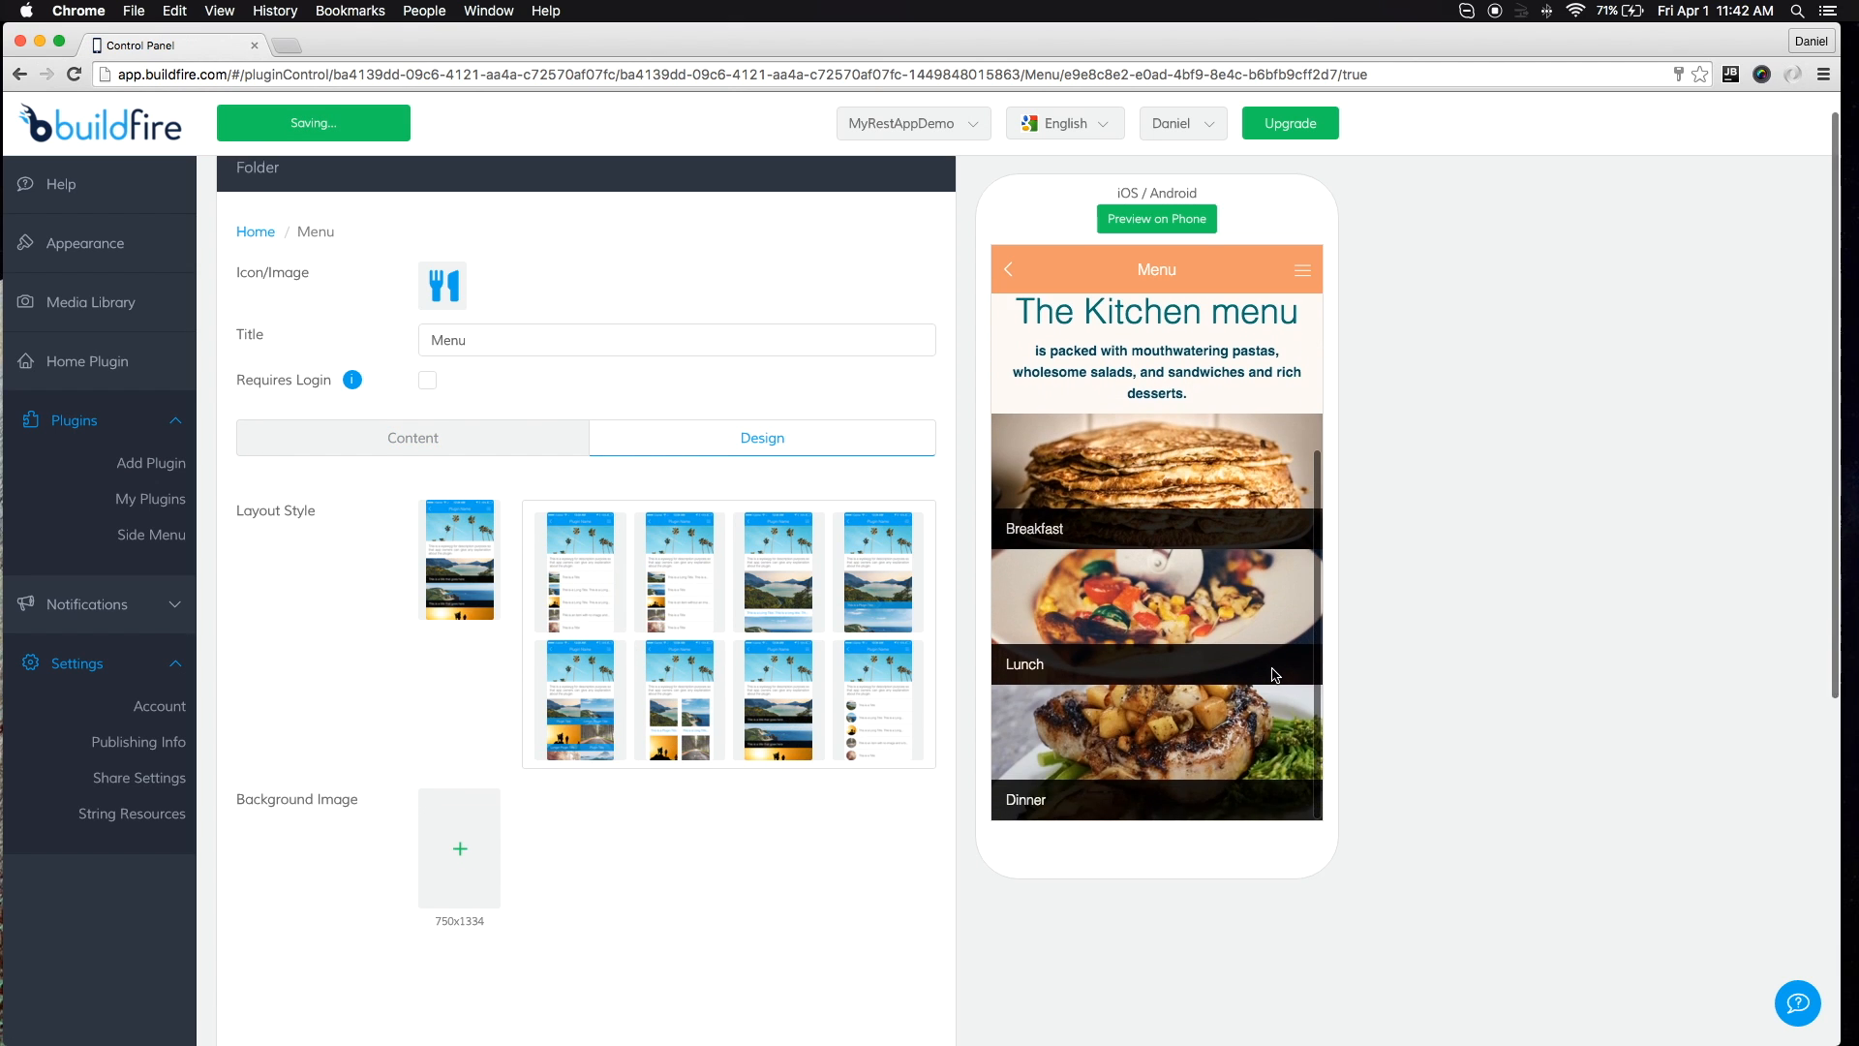
pyautogui.scroll(-2, 1161, 657)
pyautogui.click(861, 678)
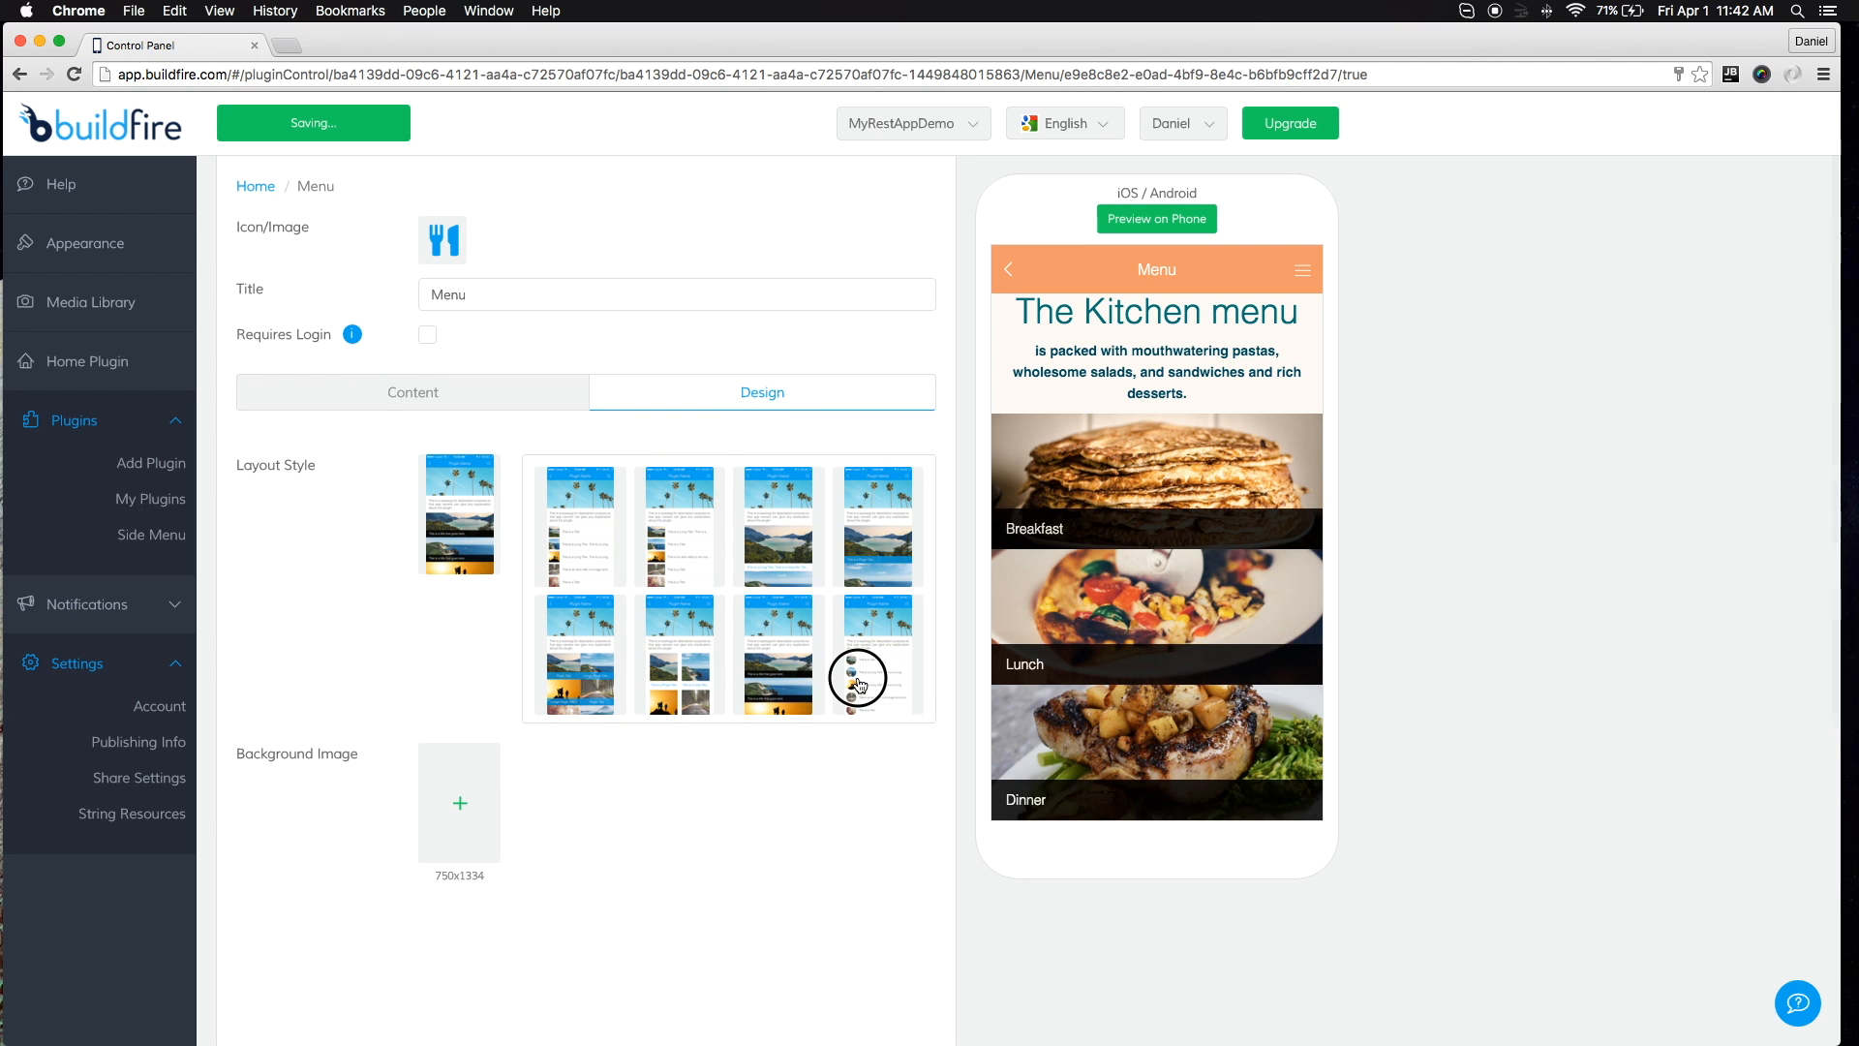
pyautogui.scroll(-3, 1120, 701)
pyautogui.scroll(-1, 1120, 701)
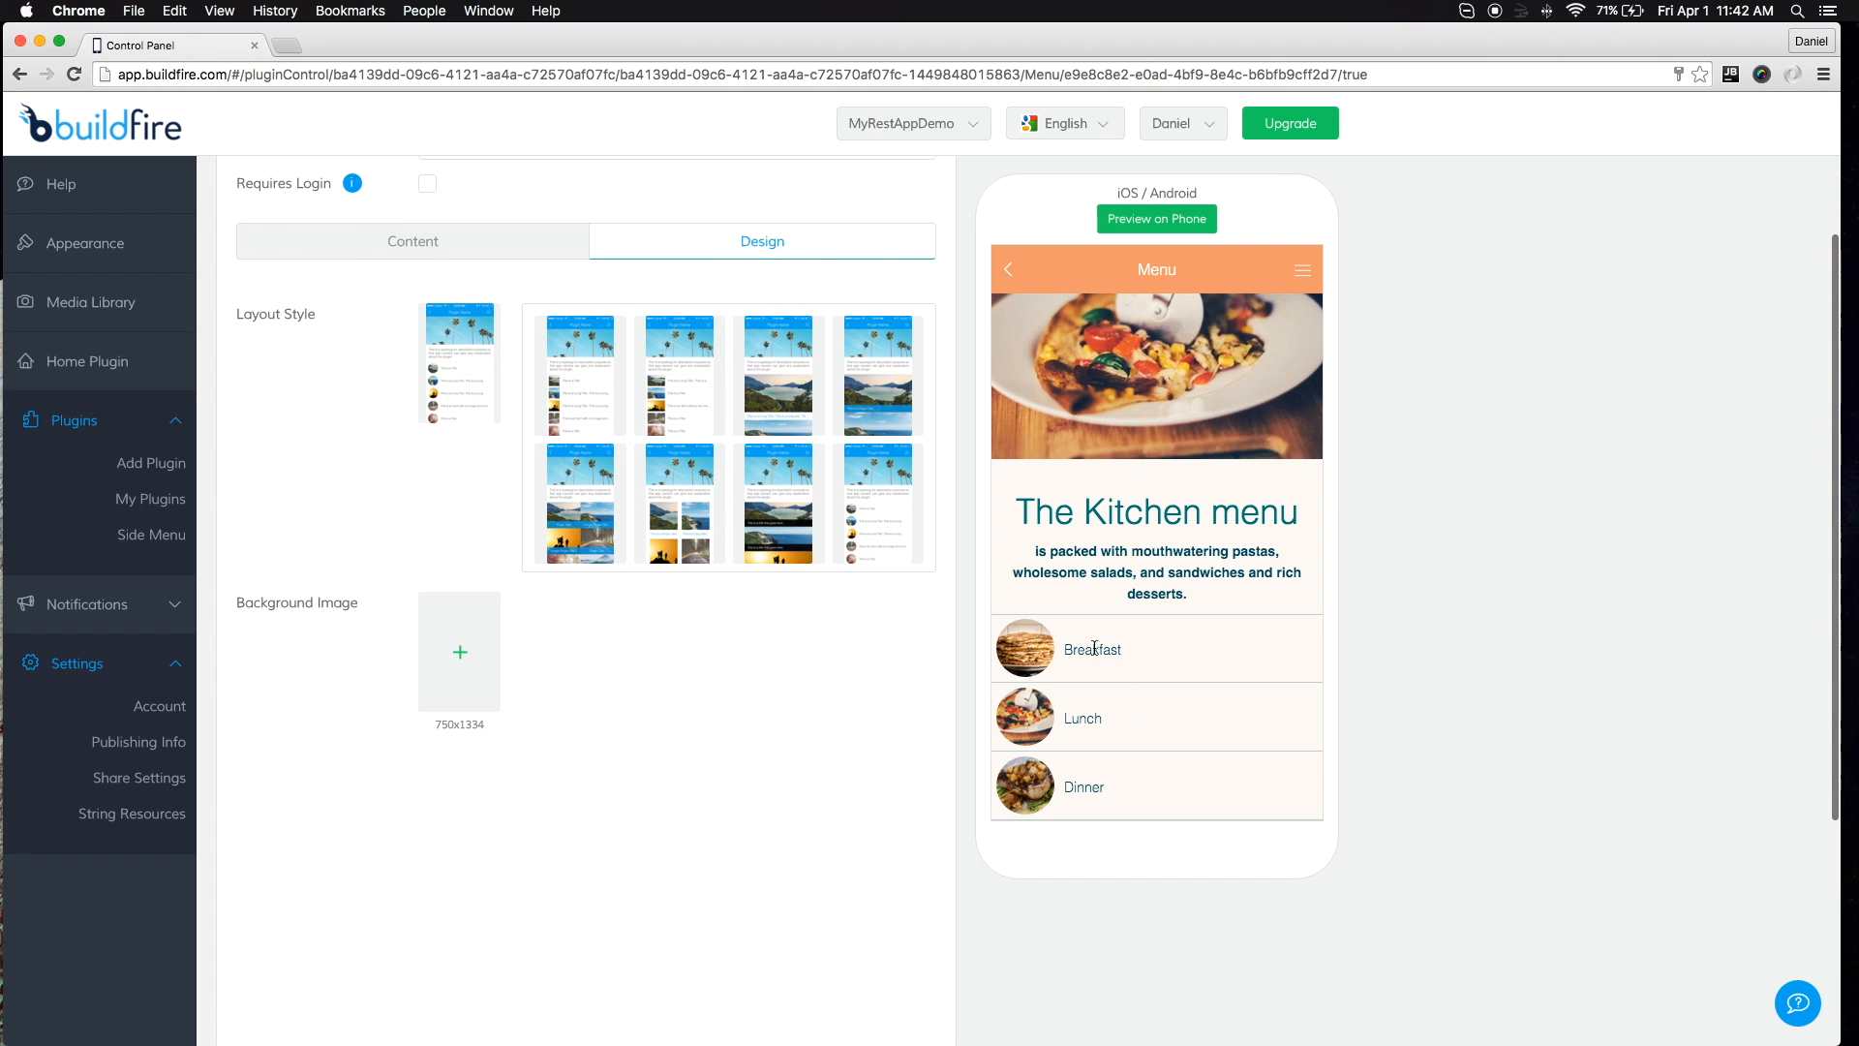
pyautogui.scroll(6, 747, 763)
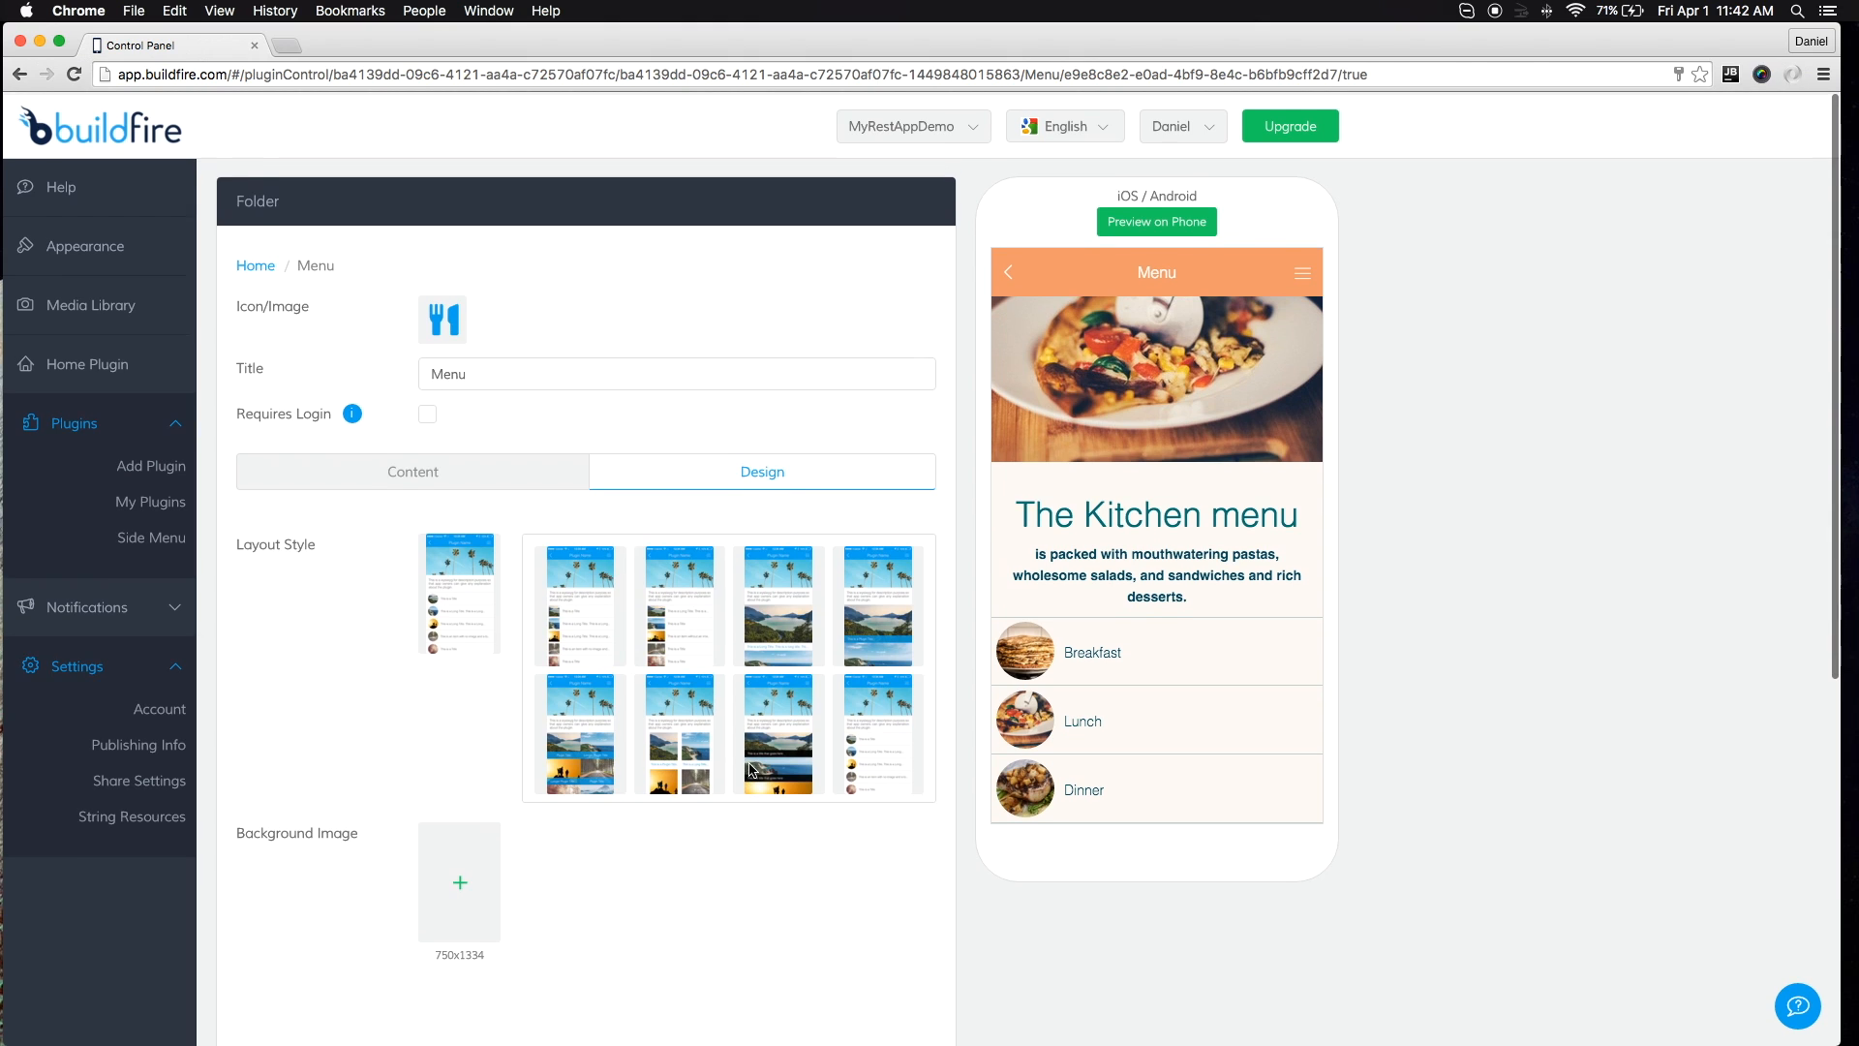
pyautogui.click(665, 630)
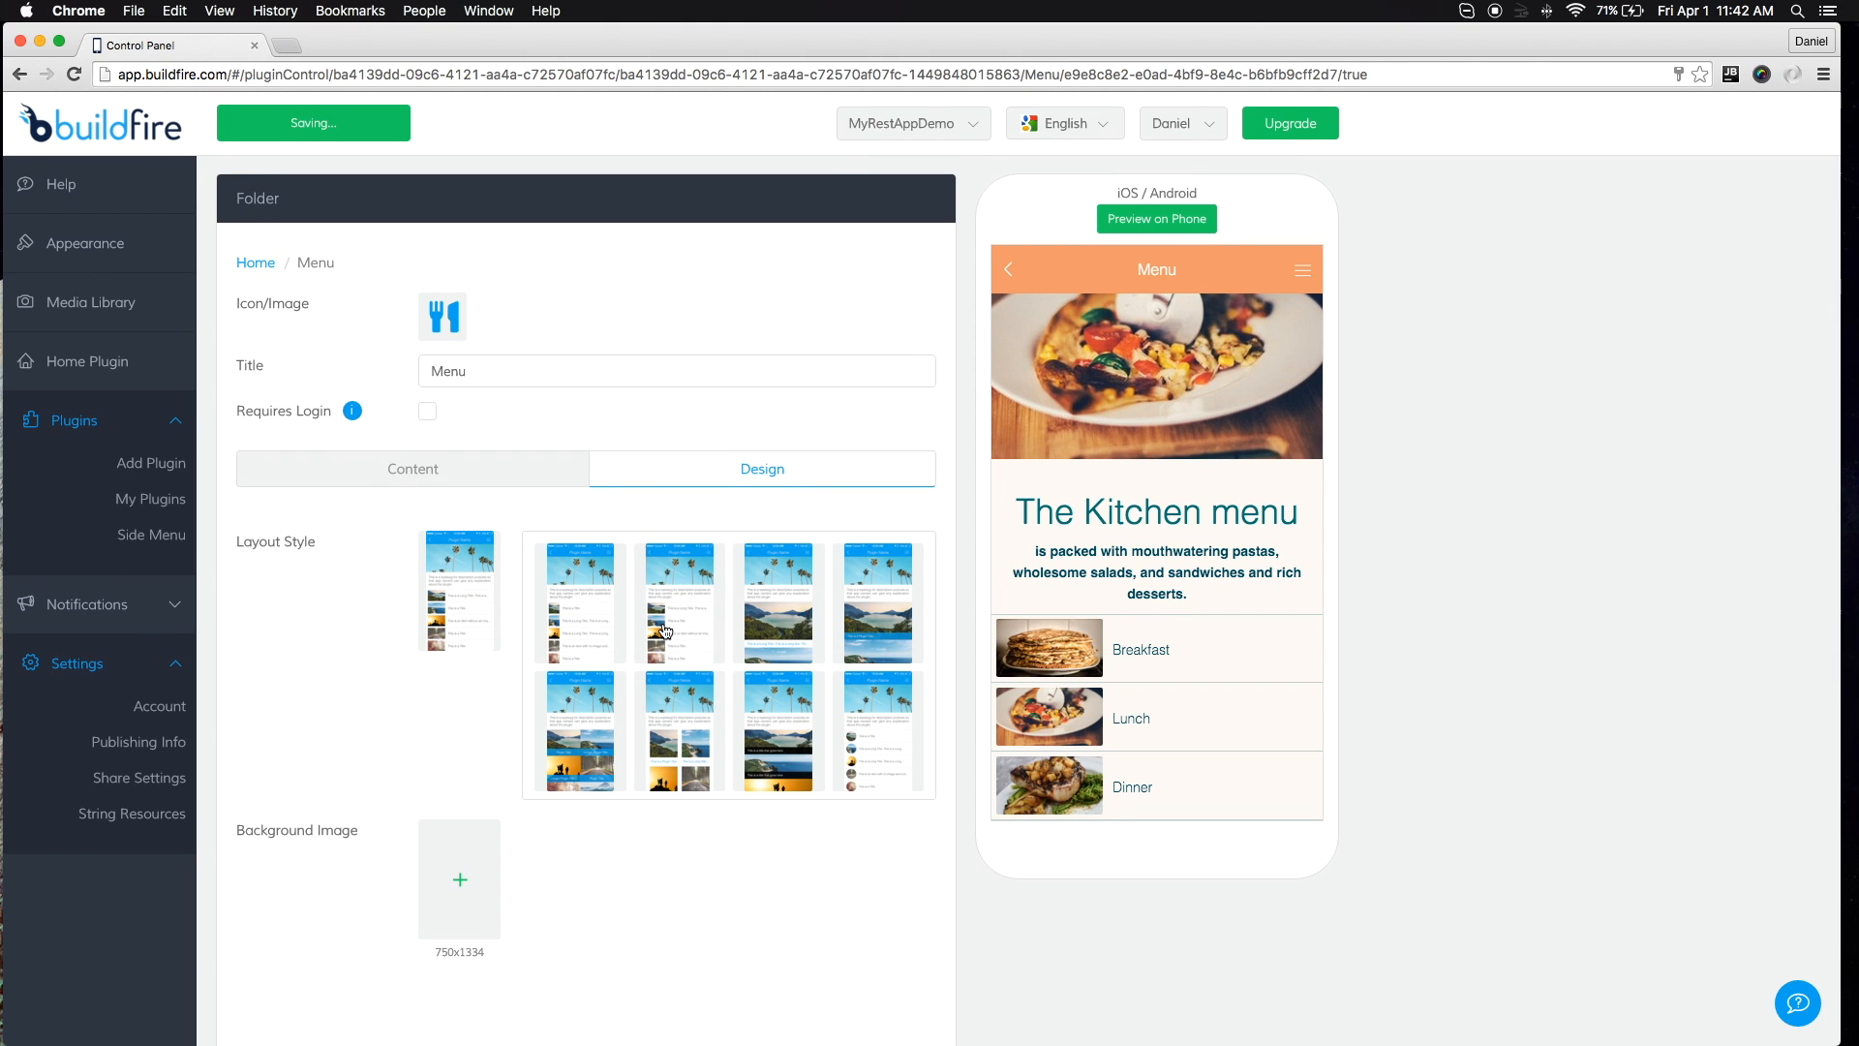
pyautogui.click(579, 630)
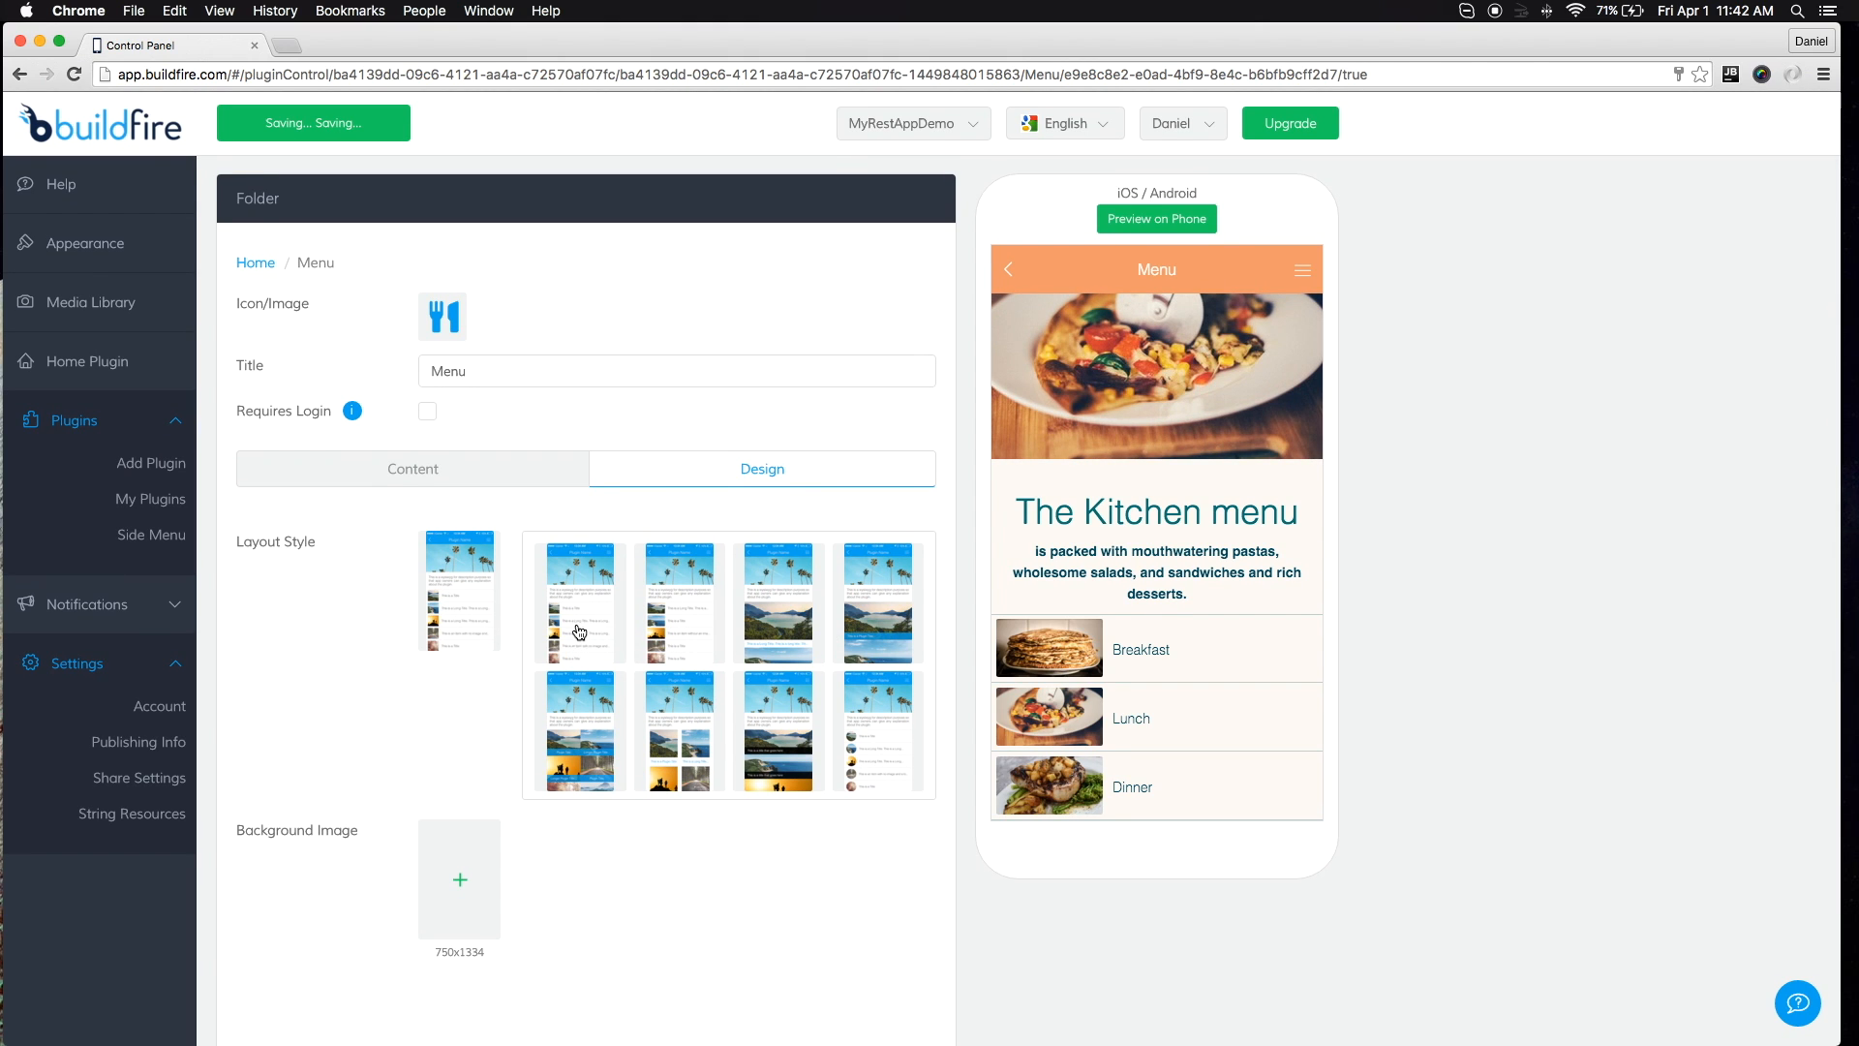
pyautogui.click(583, 752)
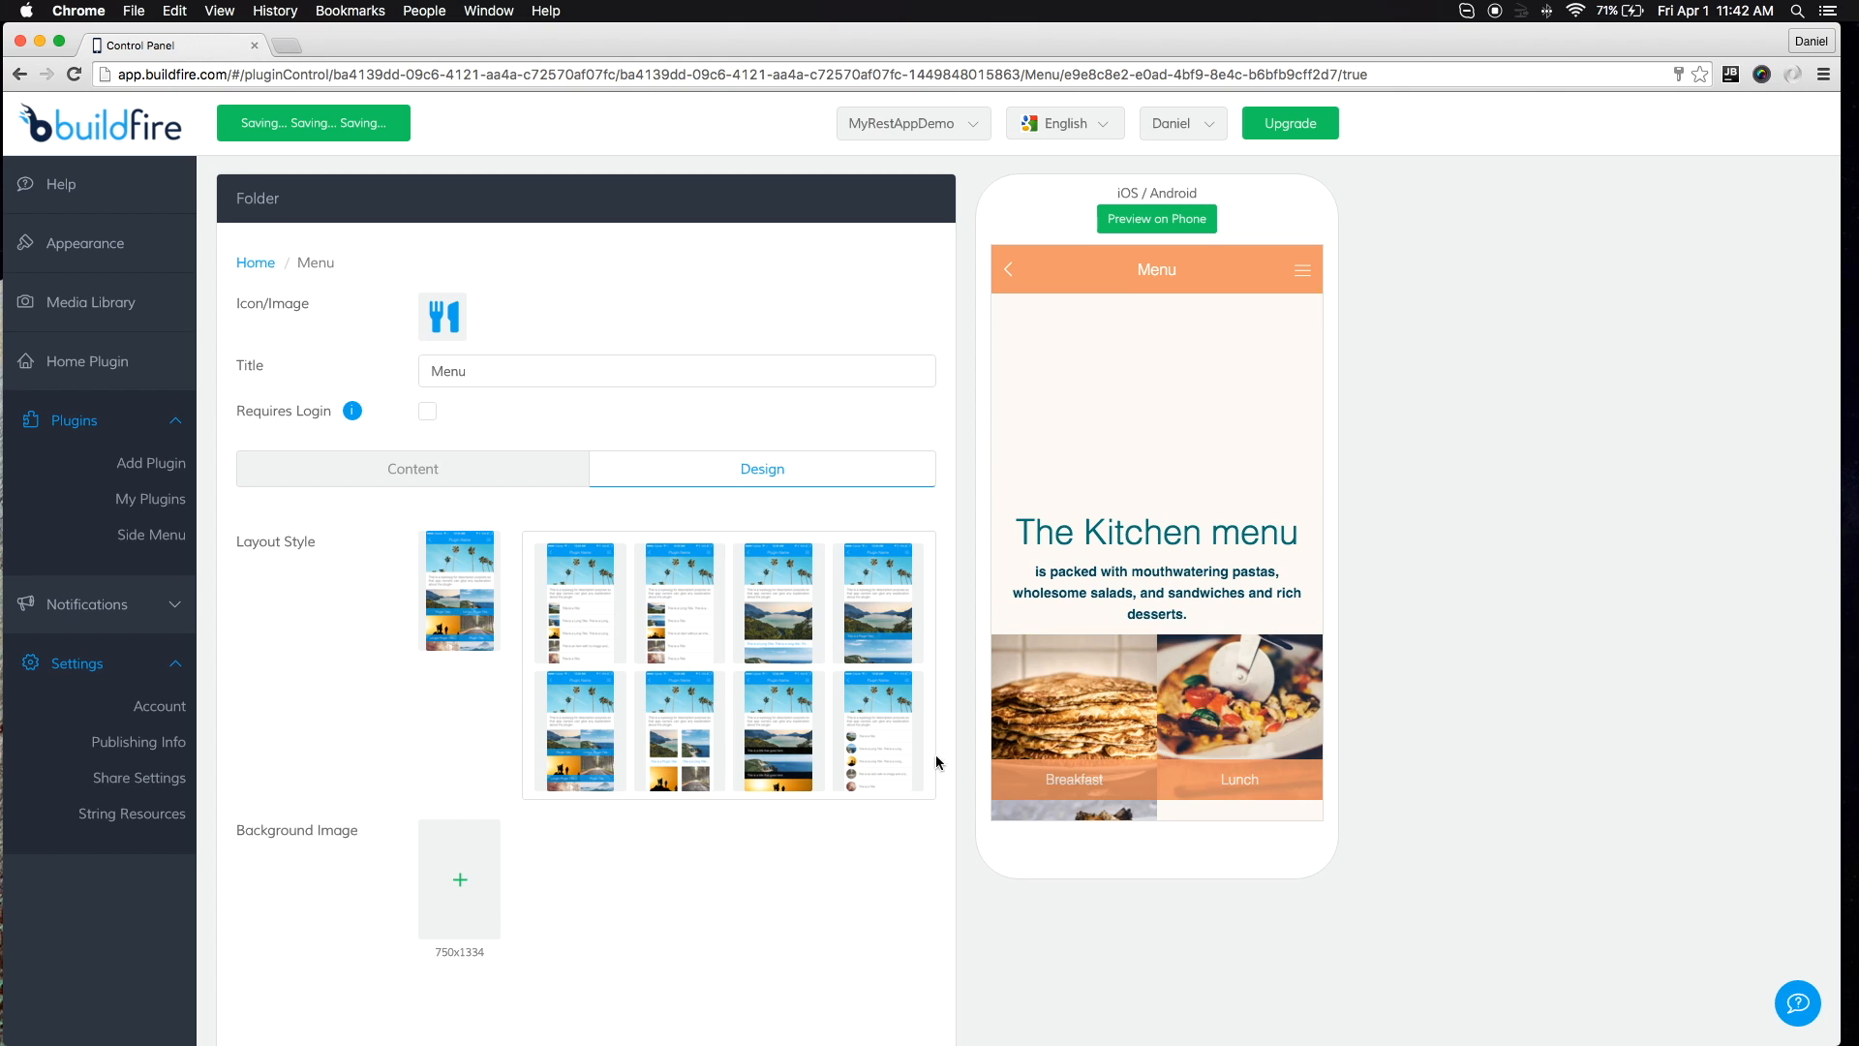
pyautogui.scroll(-3, 1278, 712)
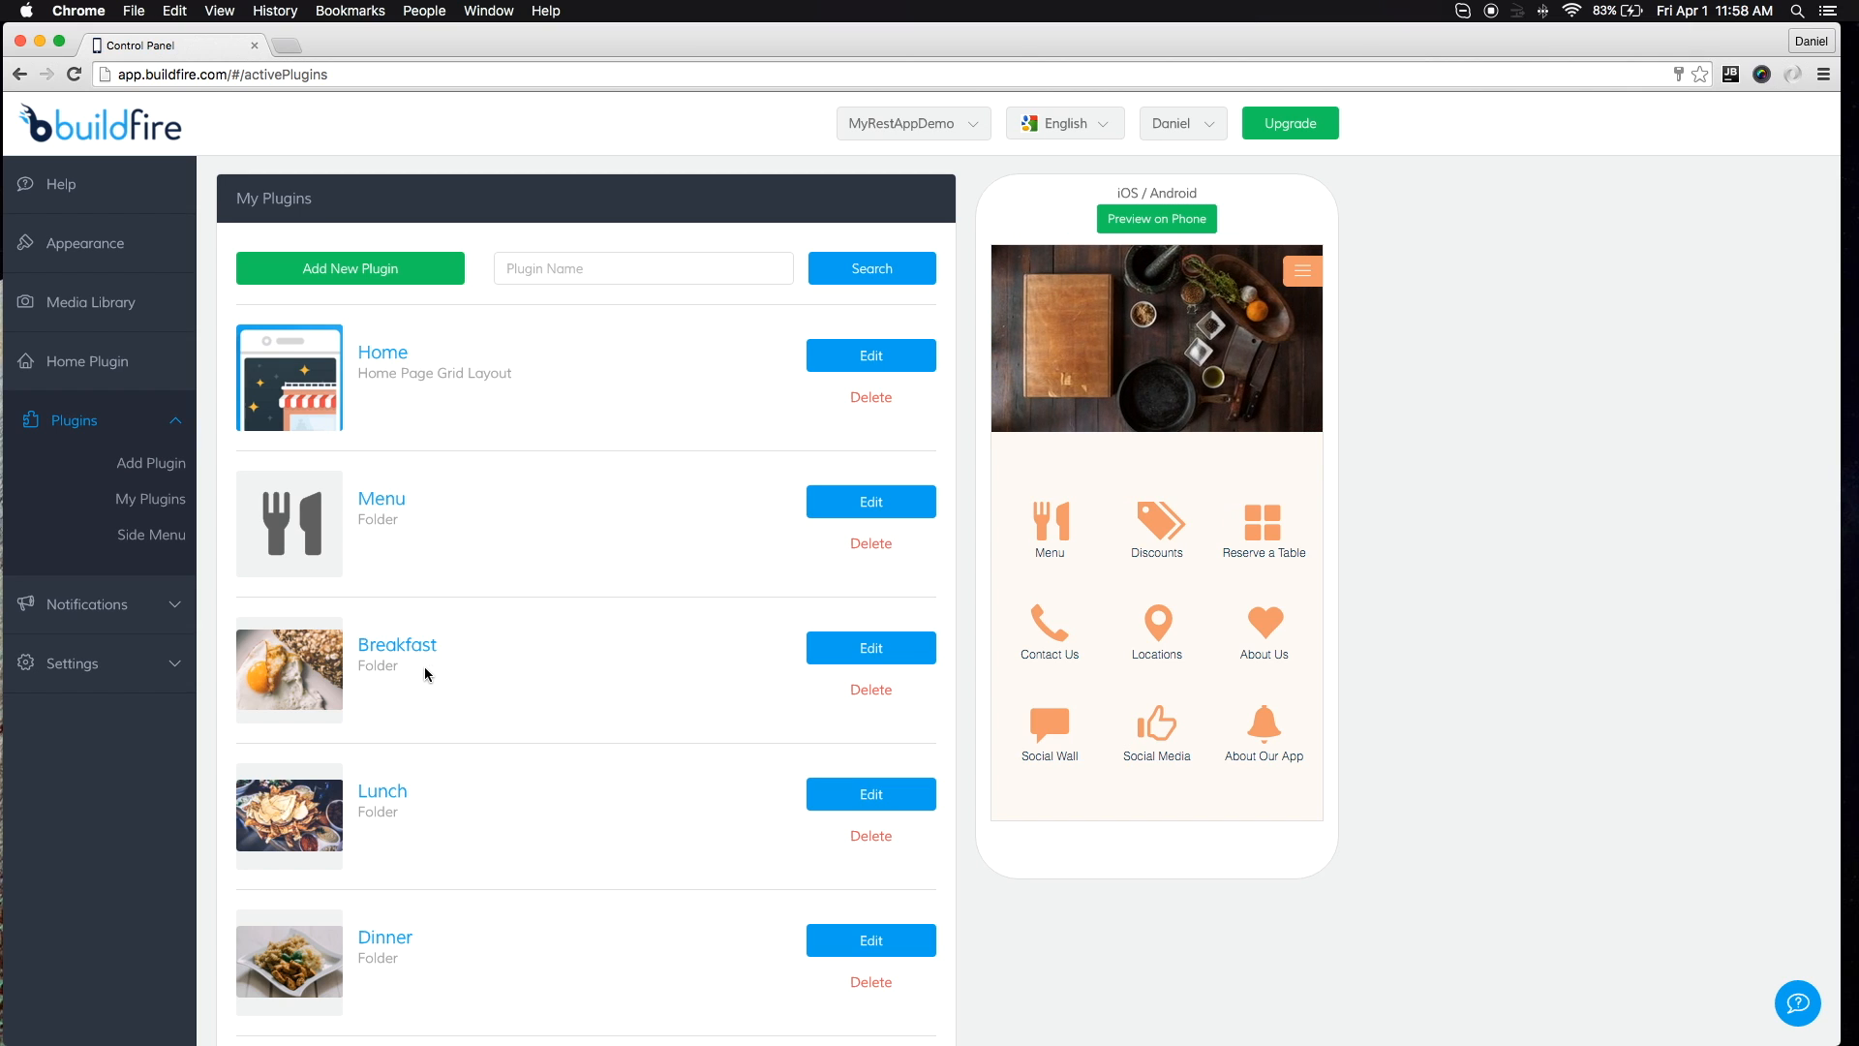
# Open the Menu folder from the plugin list, review its carousel, text and plugin instances, and return to the list
pyautogui.doubleClick(385, 665)
pyautogui.doubleClick(384, 517)
pyautogui.click(904, 501)
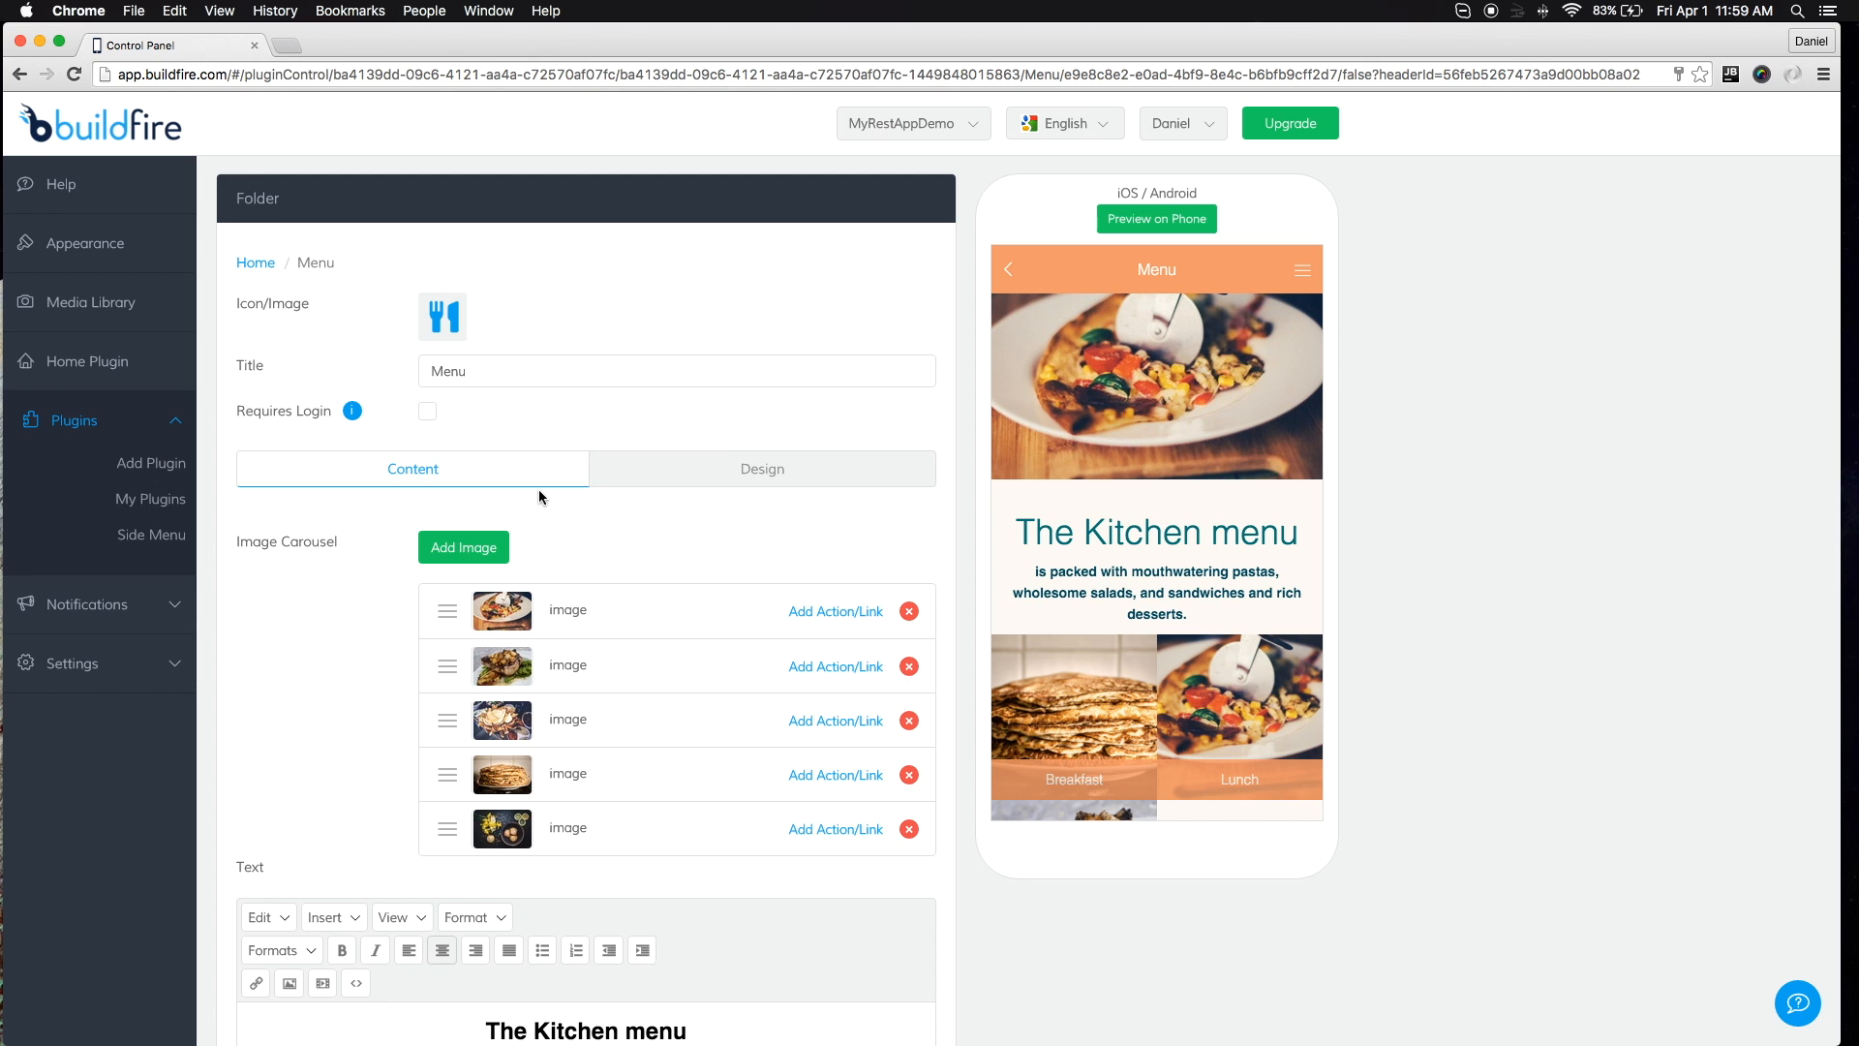
pyautogui.scroll(-3, 324, 543)
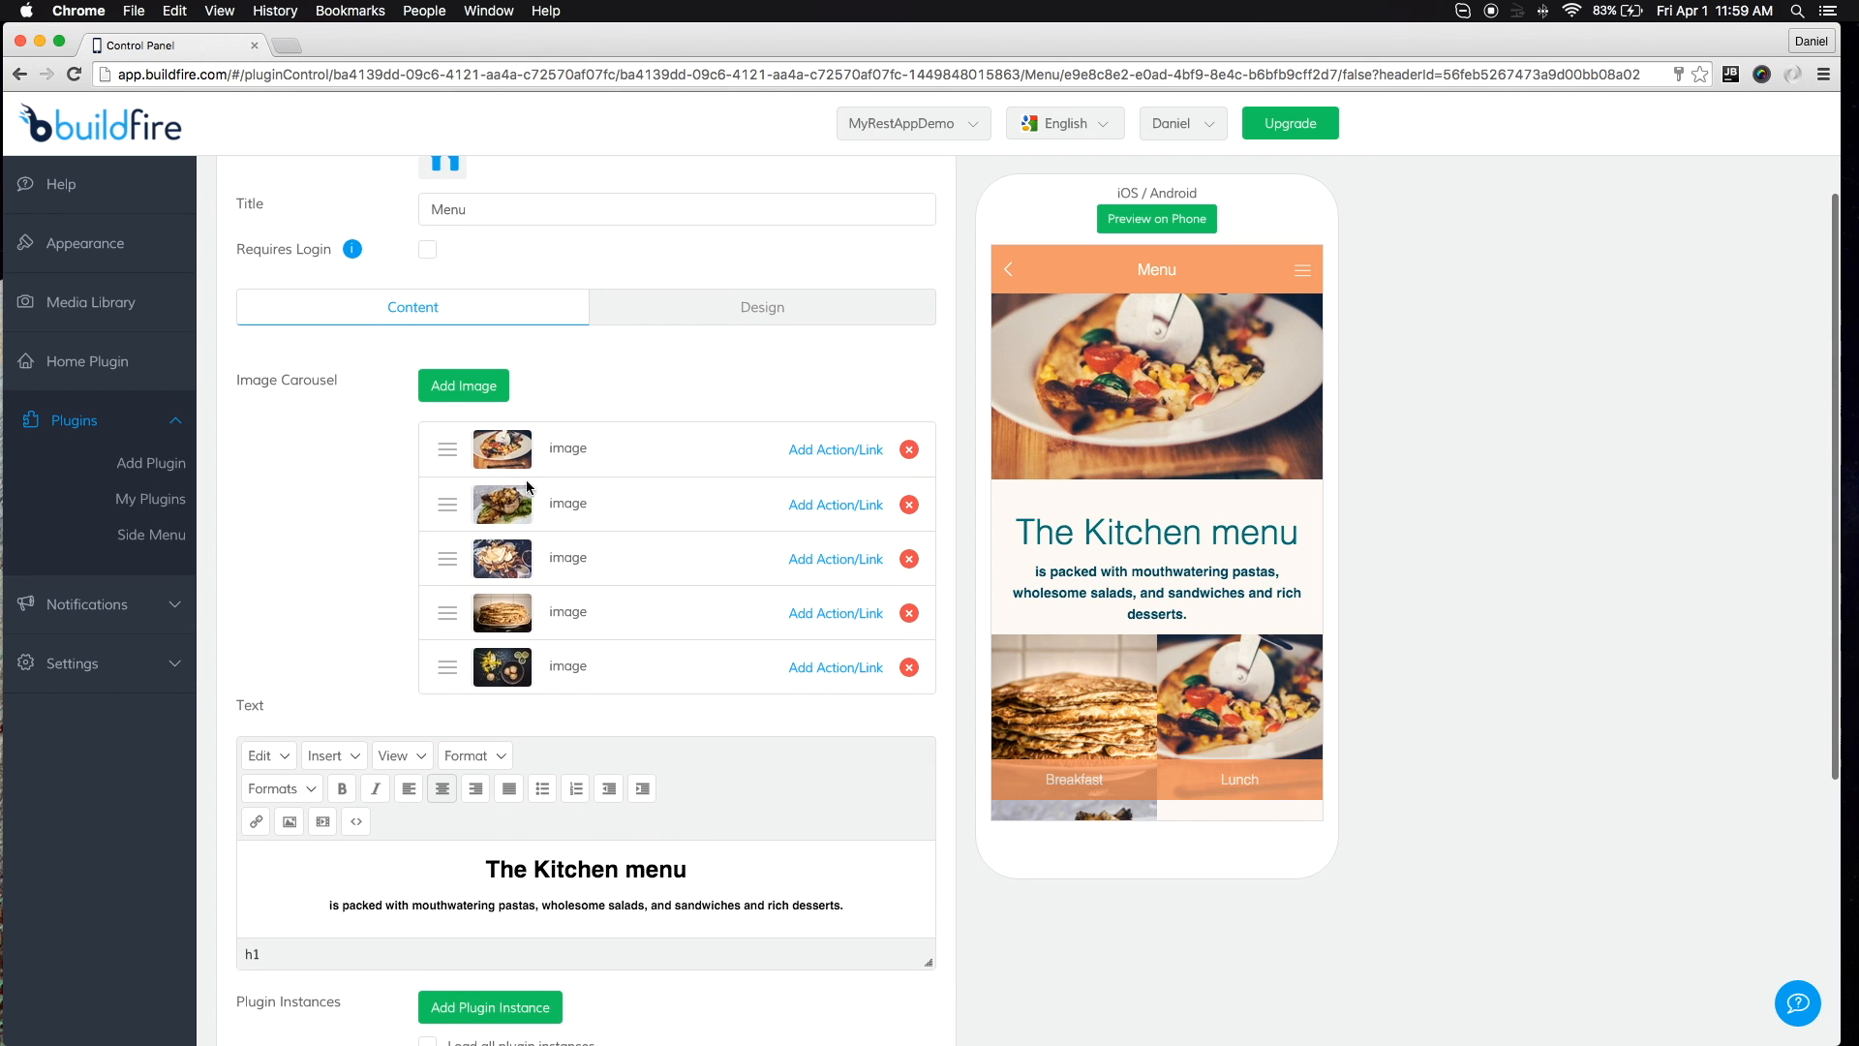
pyautogui.scroll(-3, 209, 576)
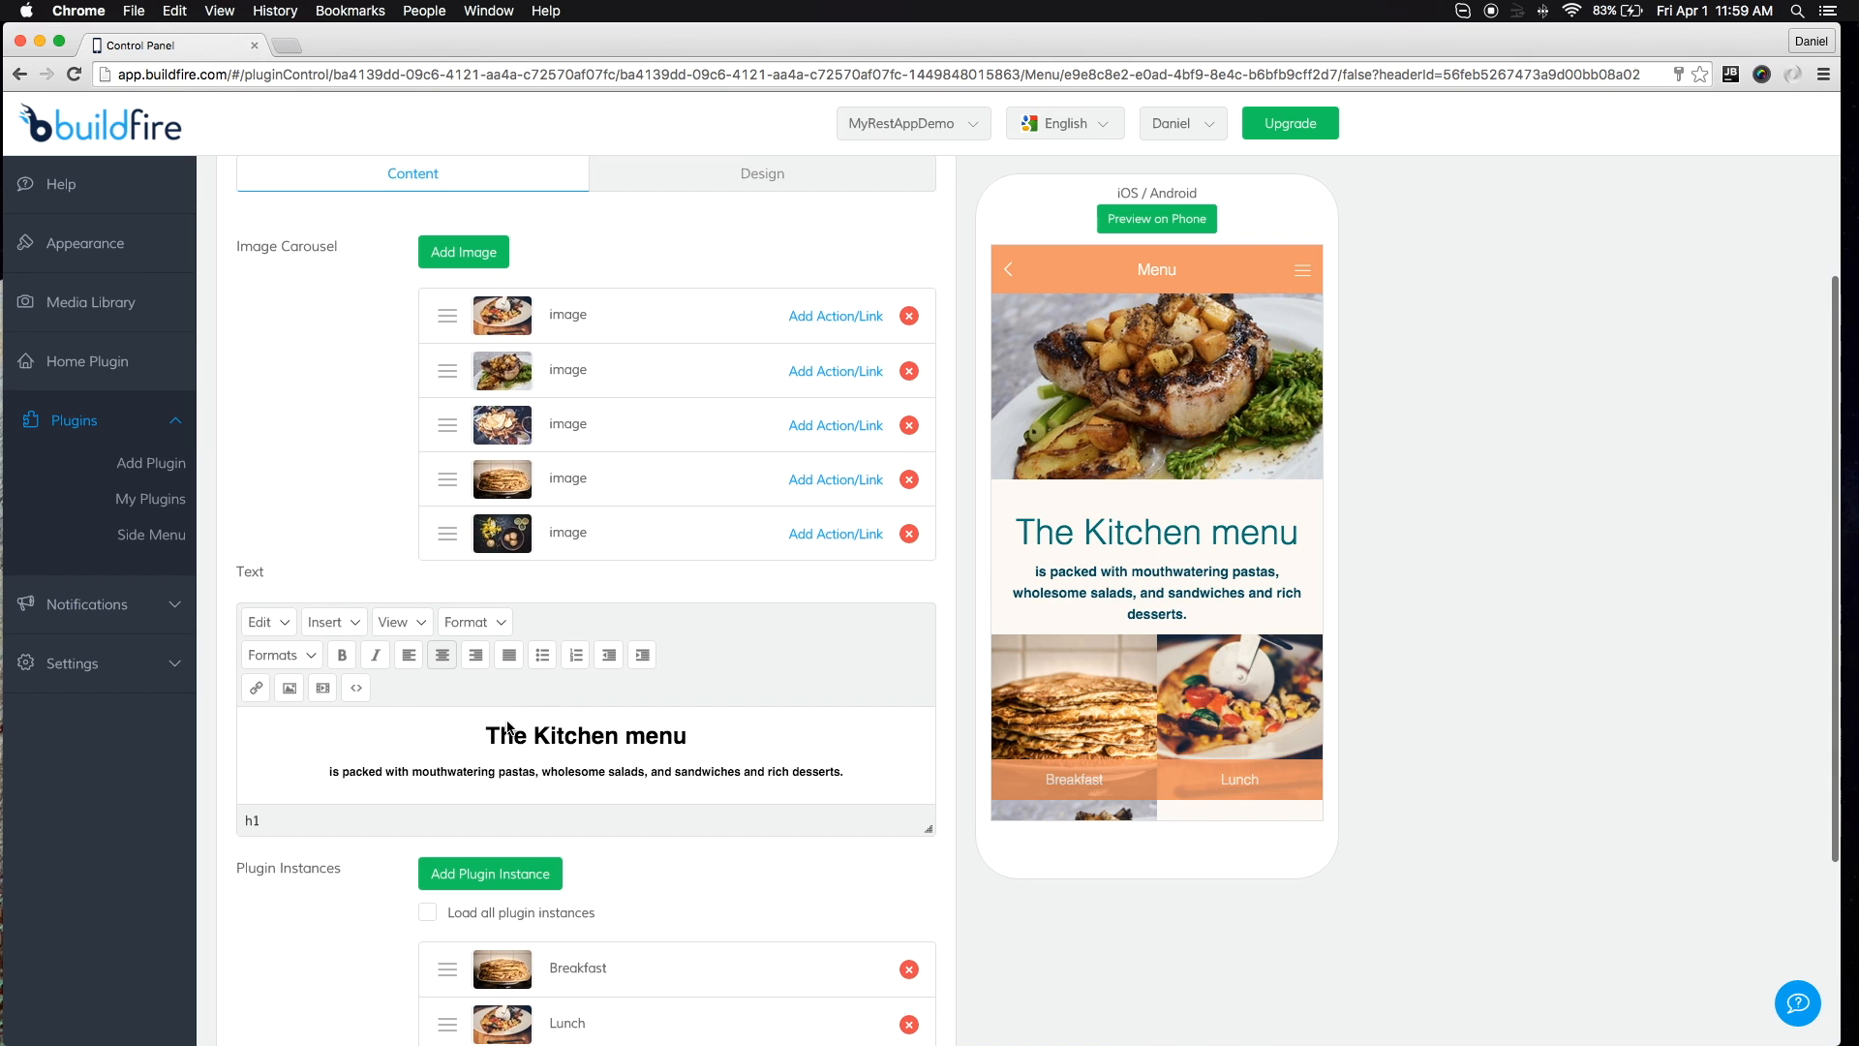
pyautogui.scroll(-5, 511, 728)
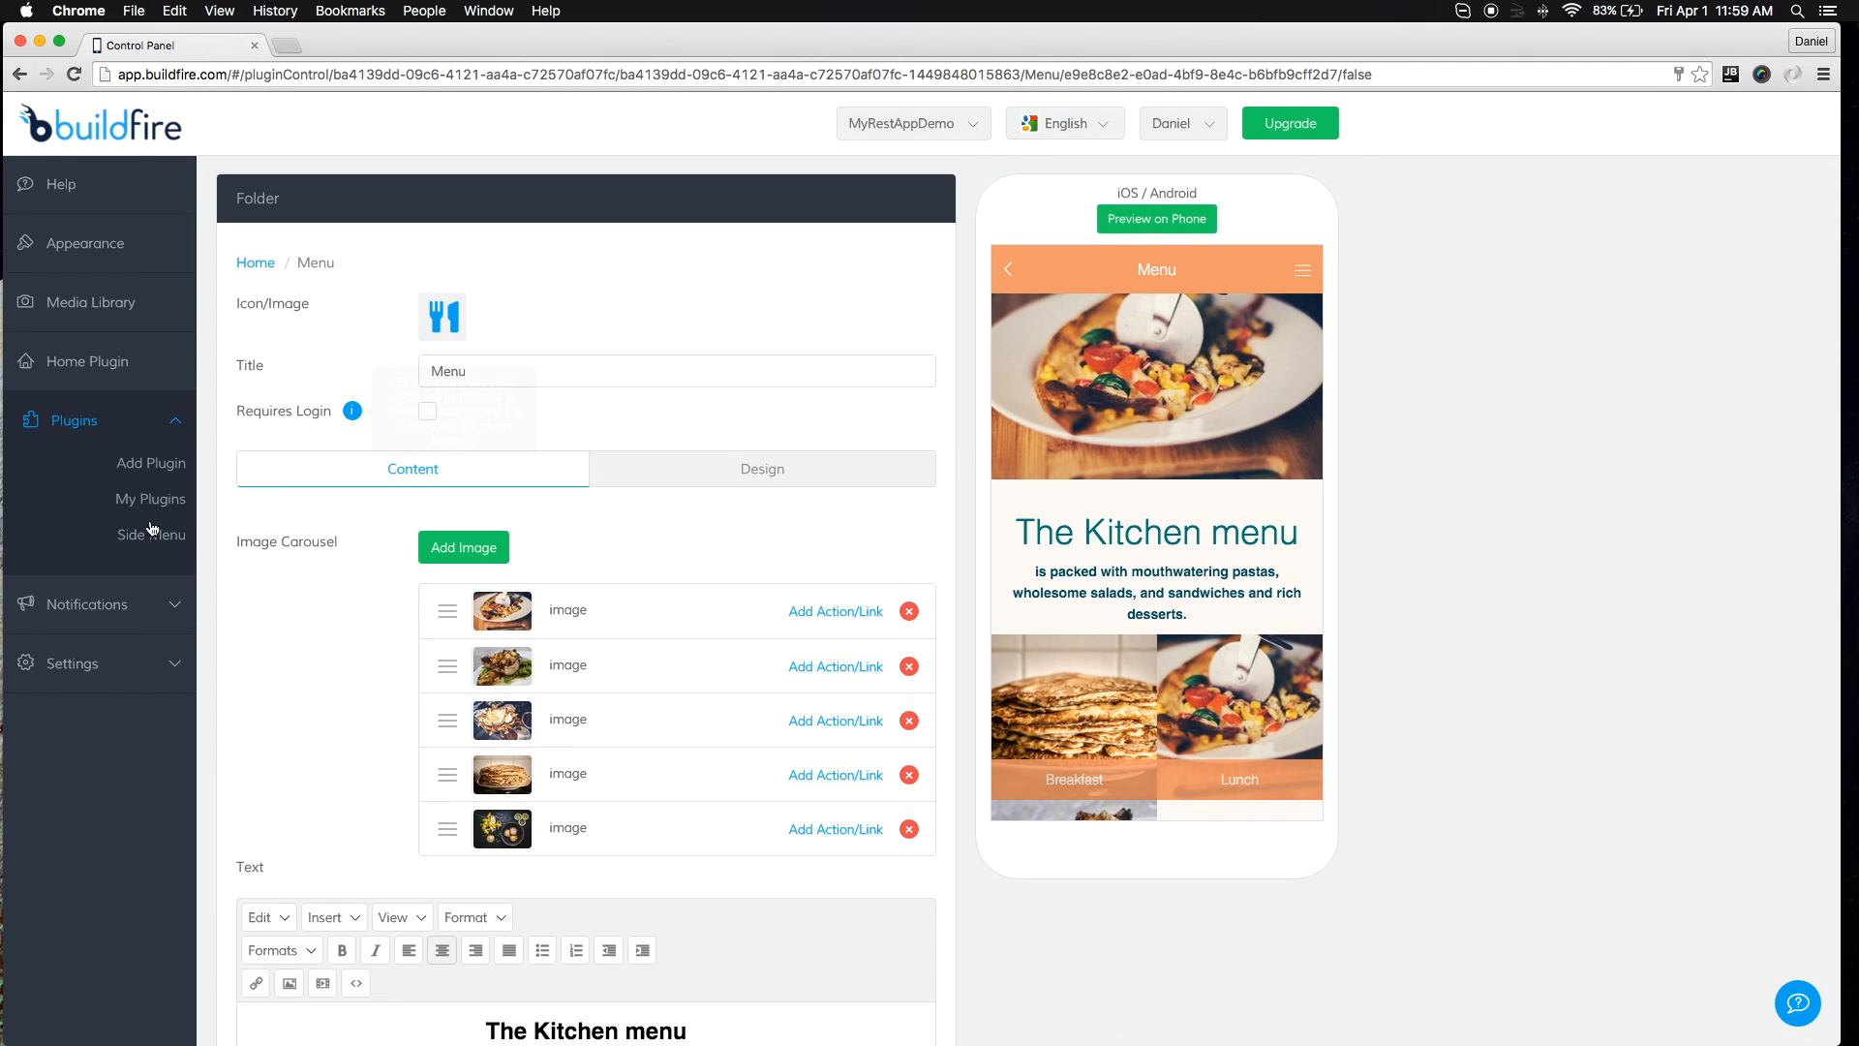
pyautogui.click(150, 499)
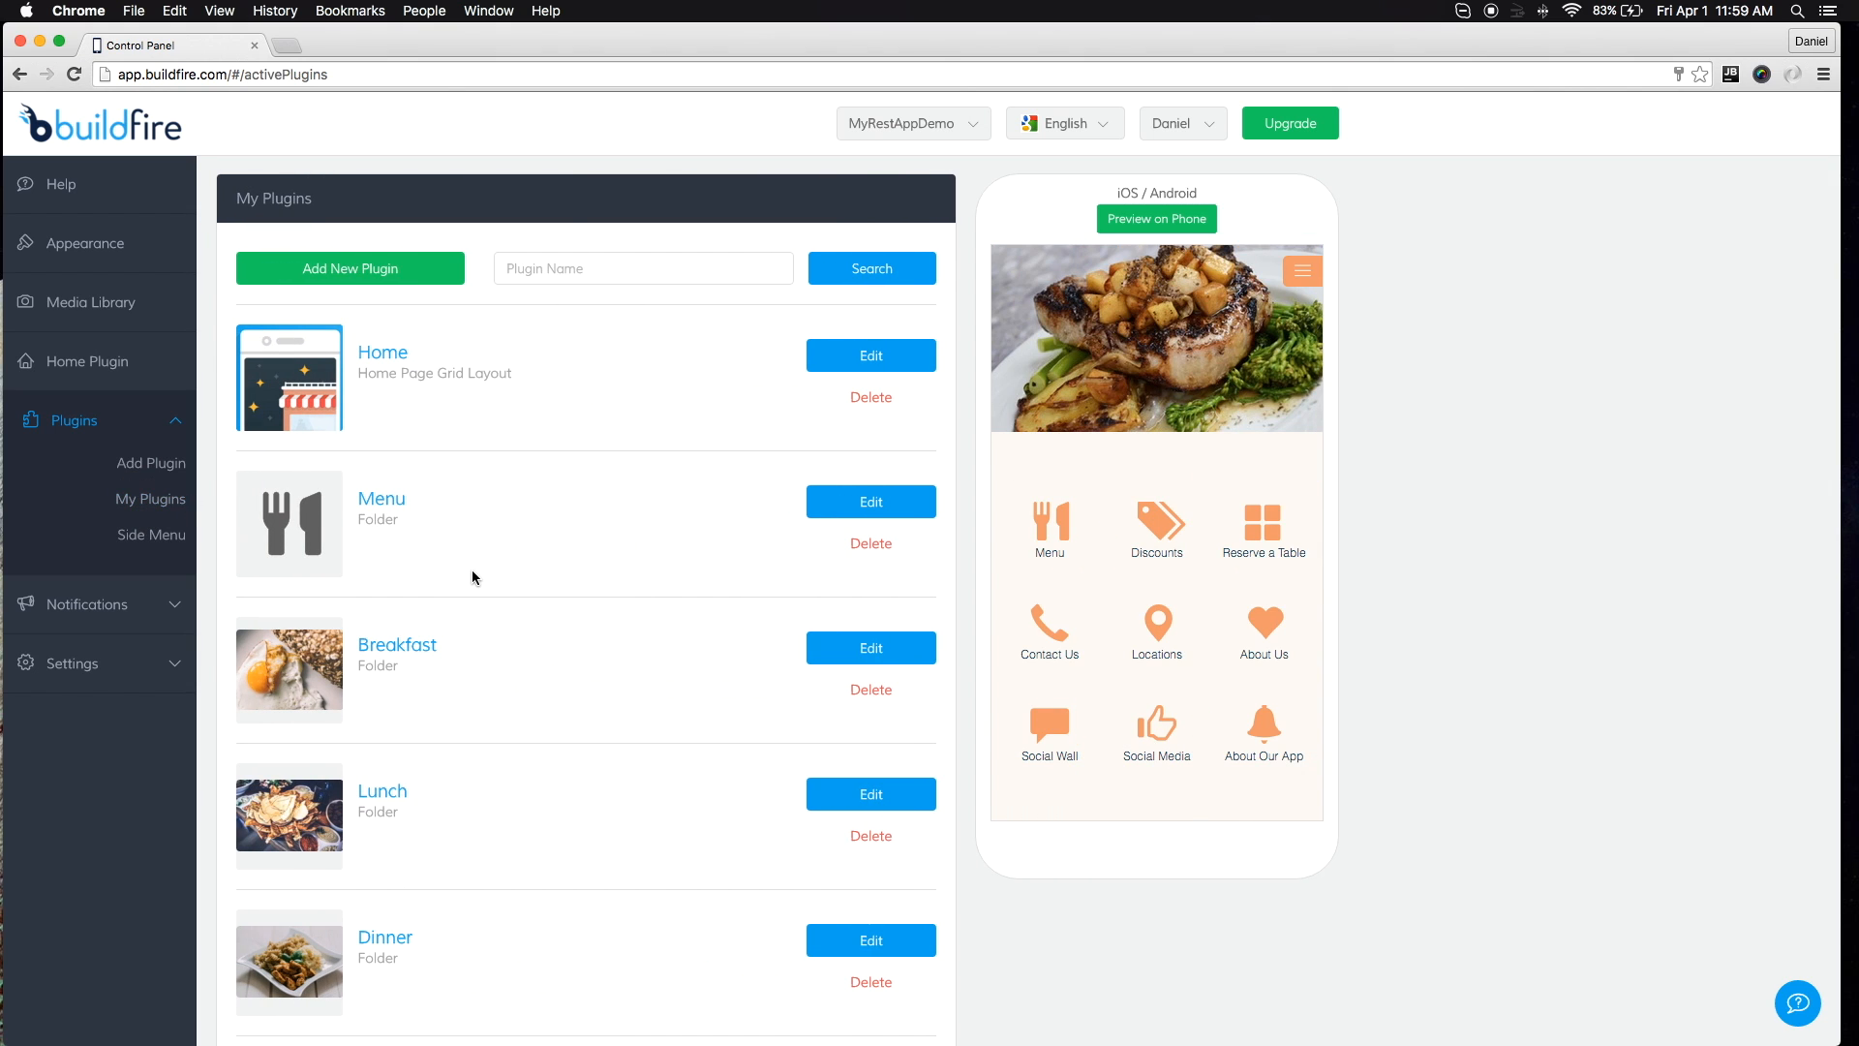
# Open the Breakfast folder plugin for editing
pyautogui.click(871, 646)
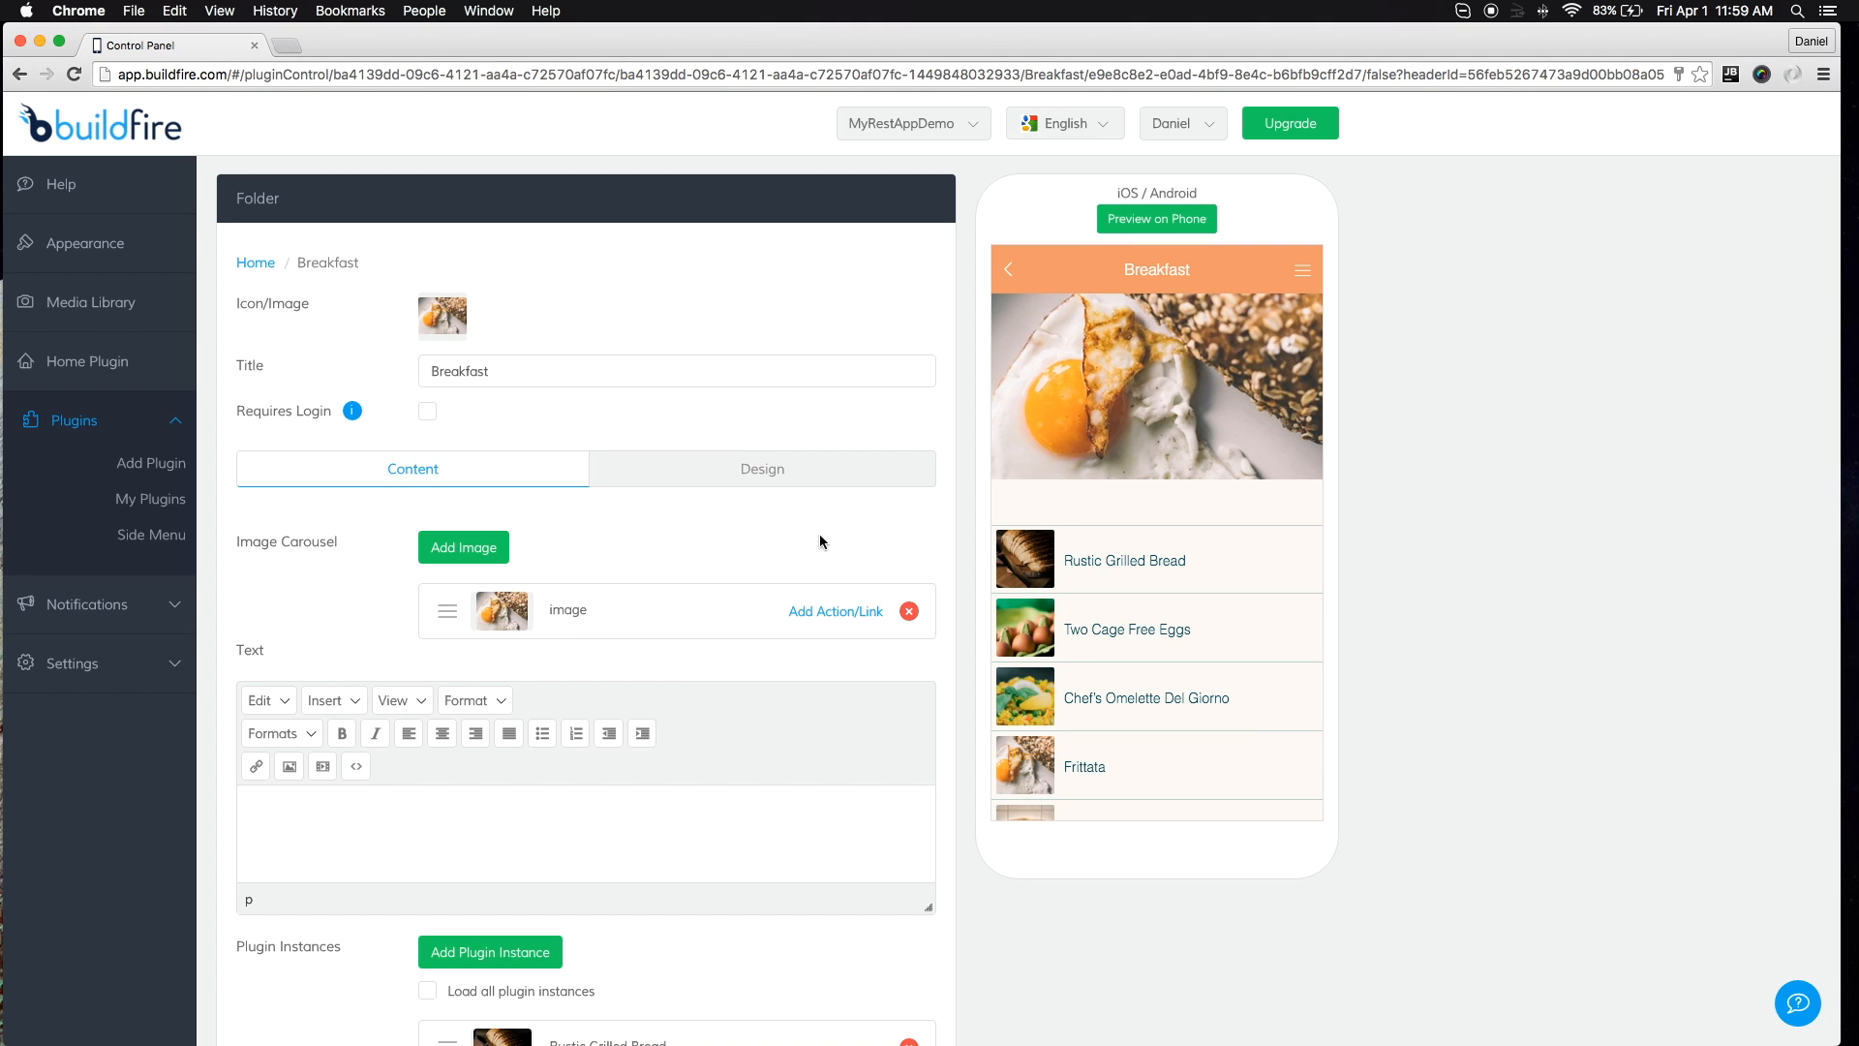
pyautogui.scroll(-1, 573, 641)
# Try the bold text "This is a test" in the Breakfast folder's text area and clear it again
pyautogui.click(647, 810)
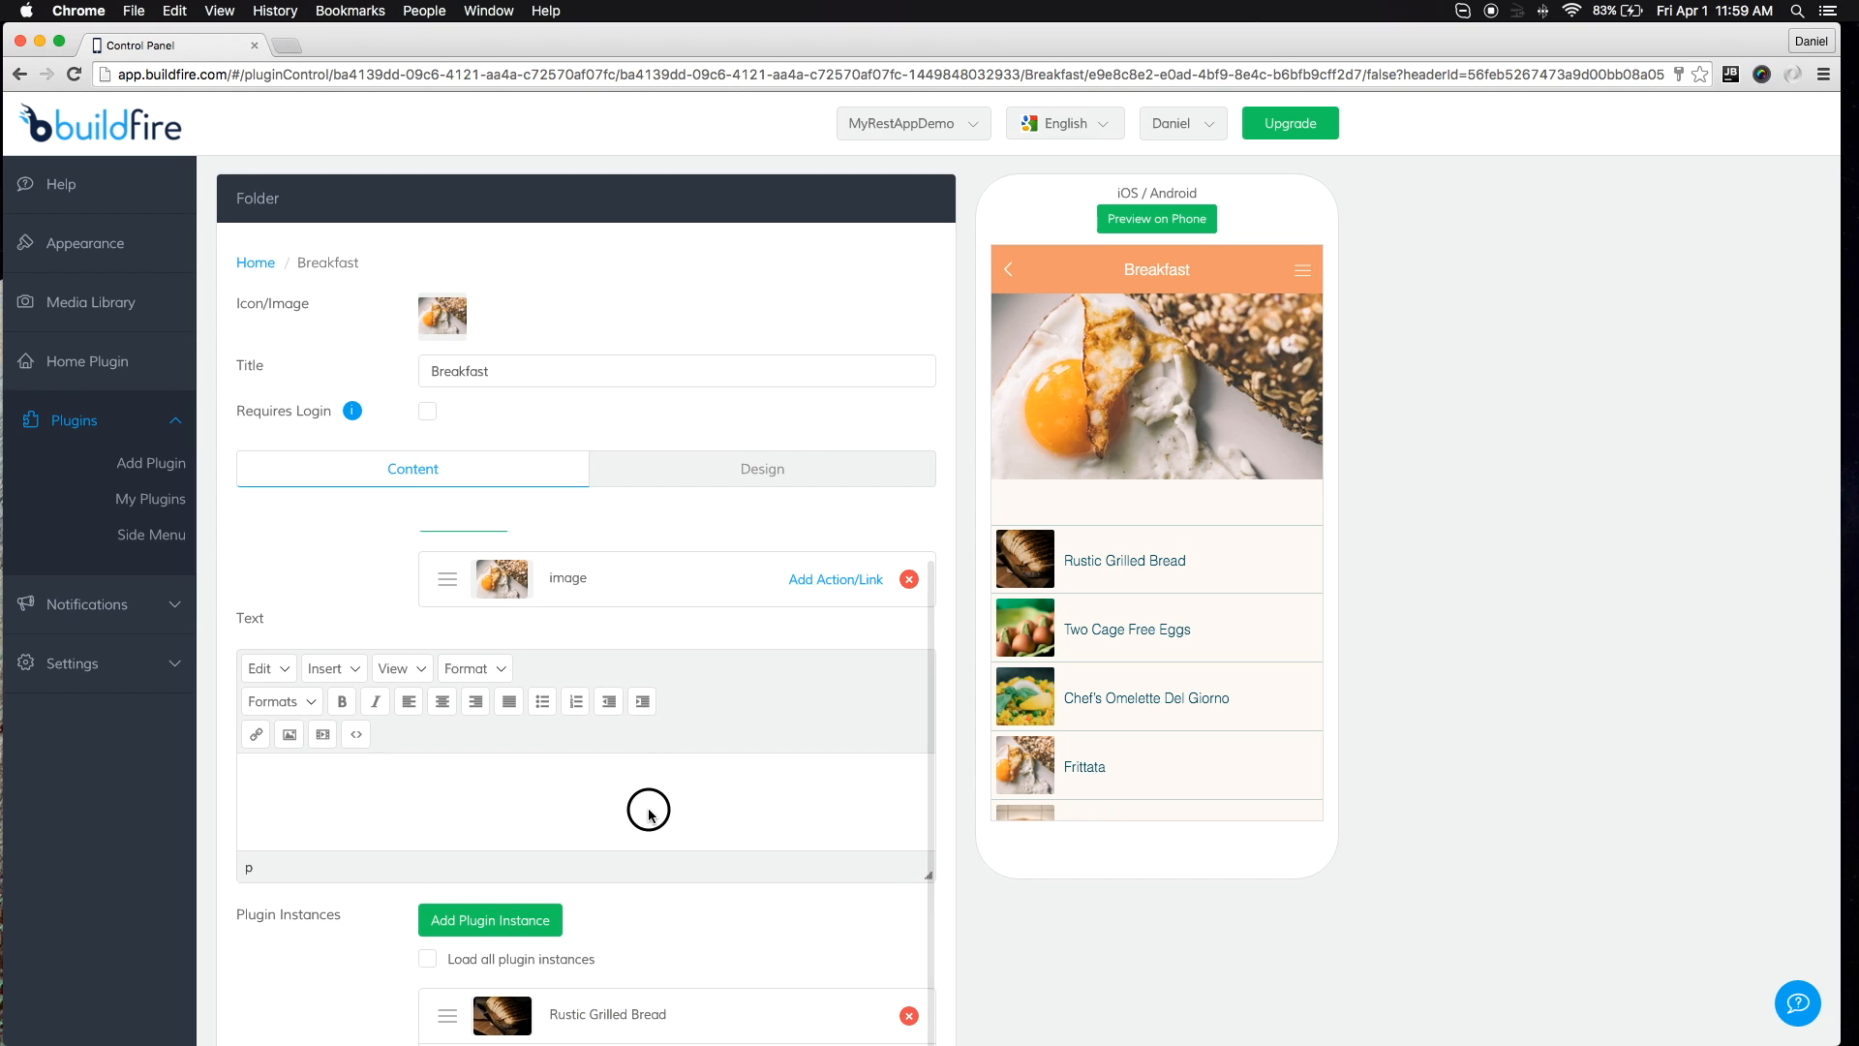
pyautogui.write('This is a test')
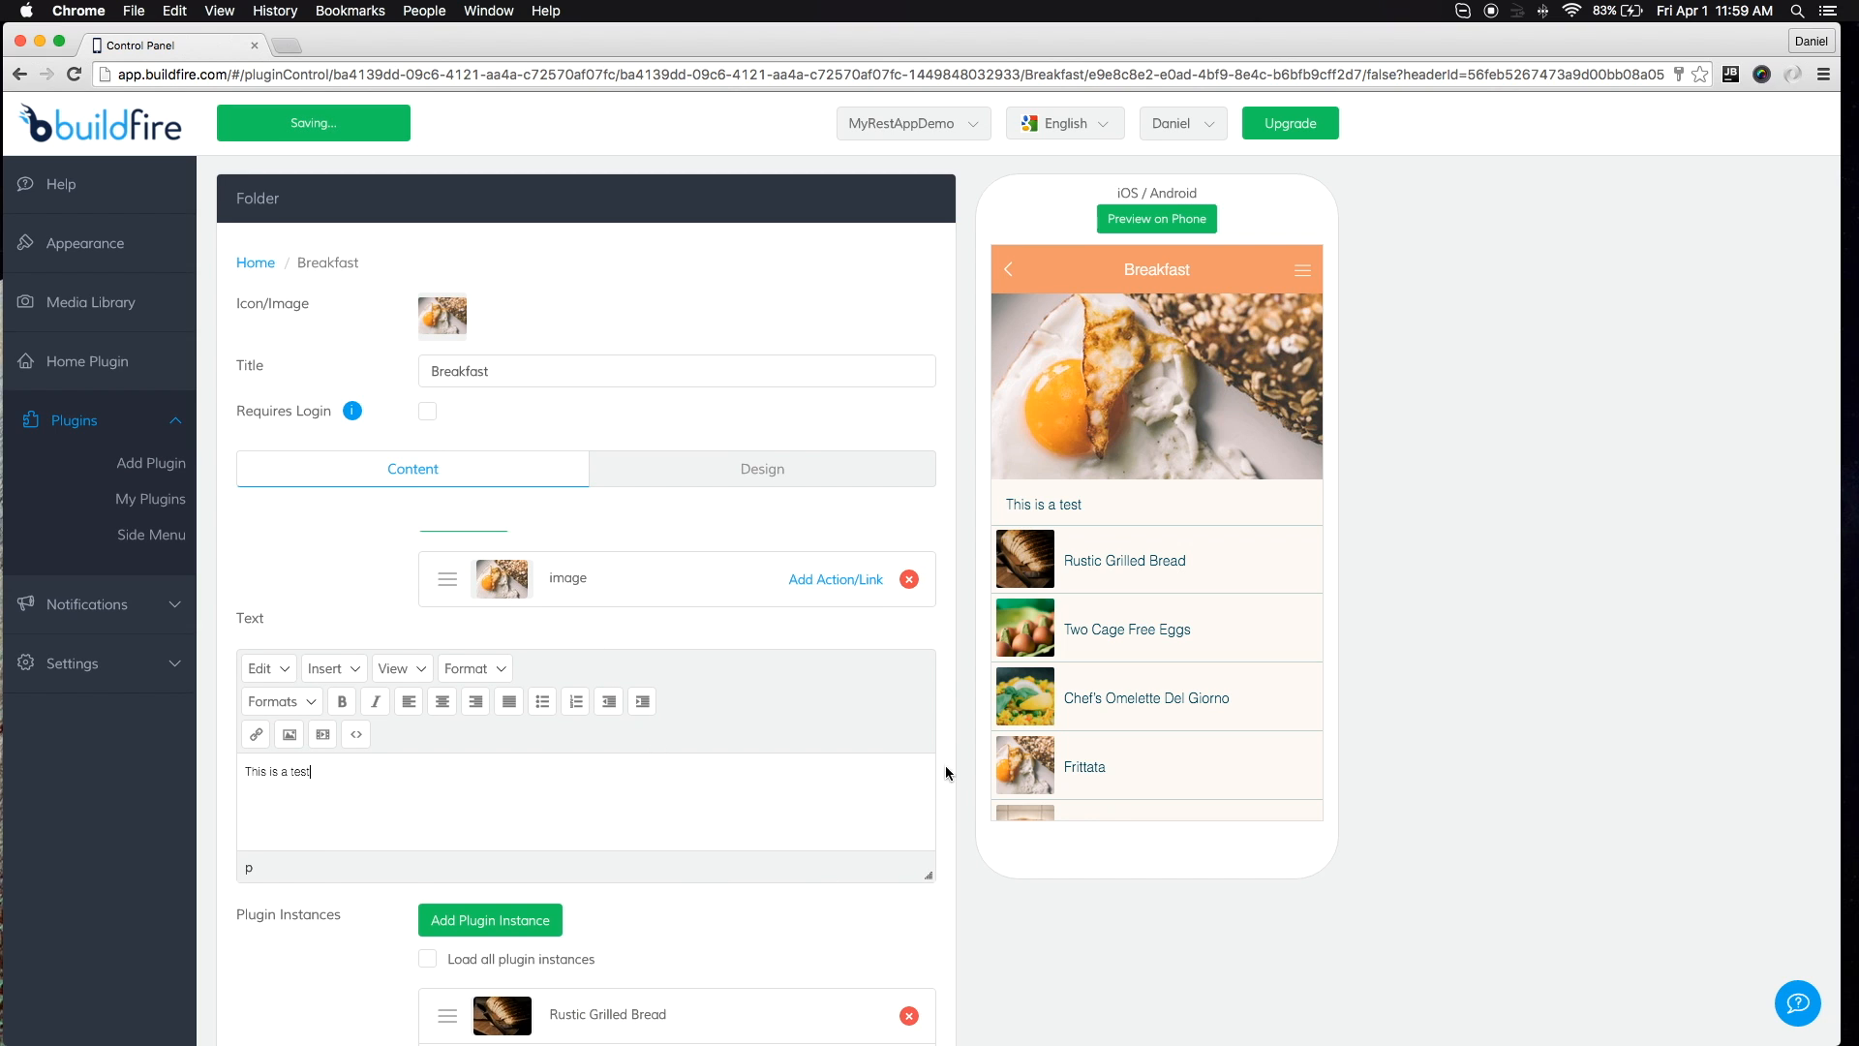
pyautogui.moveTo(307, 773); pyautogui.dragTo(221, 762)
pyautogui.click(341, 701)
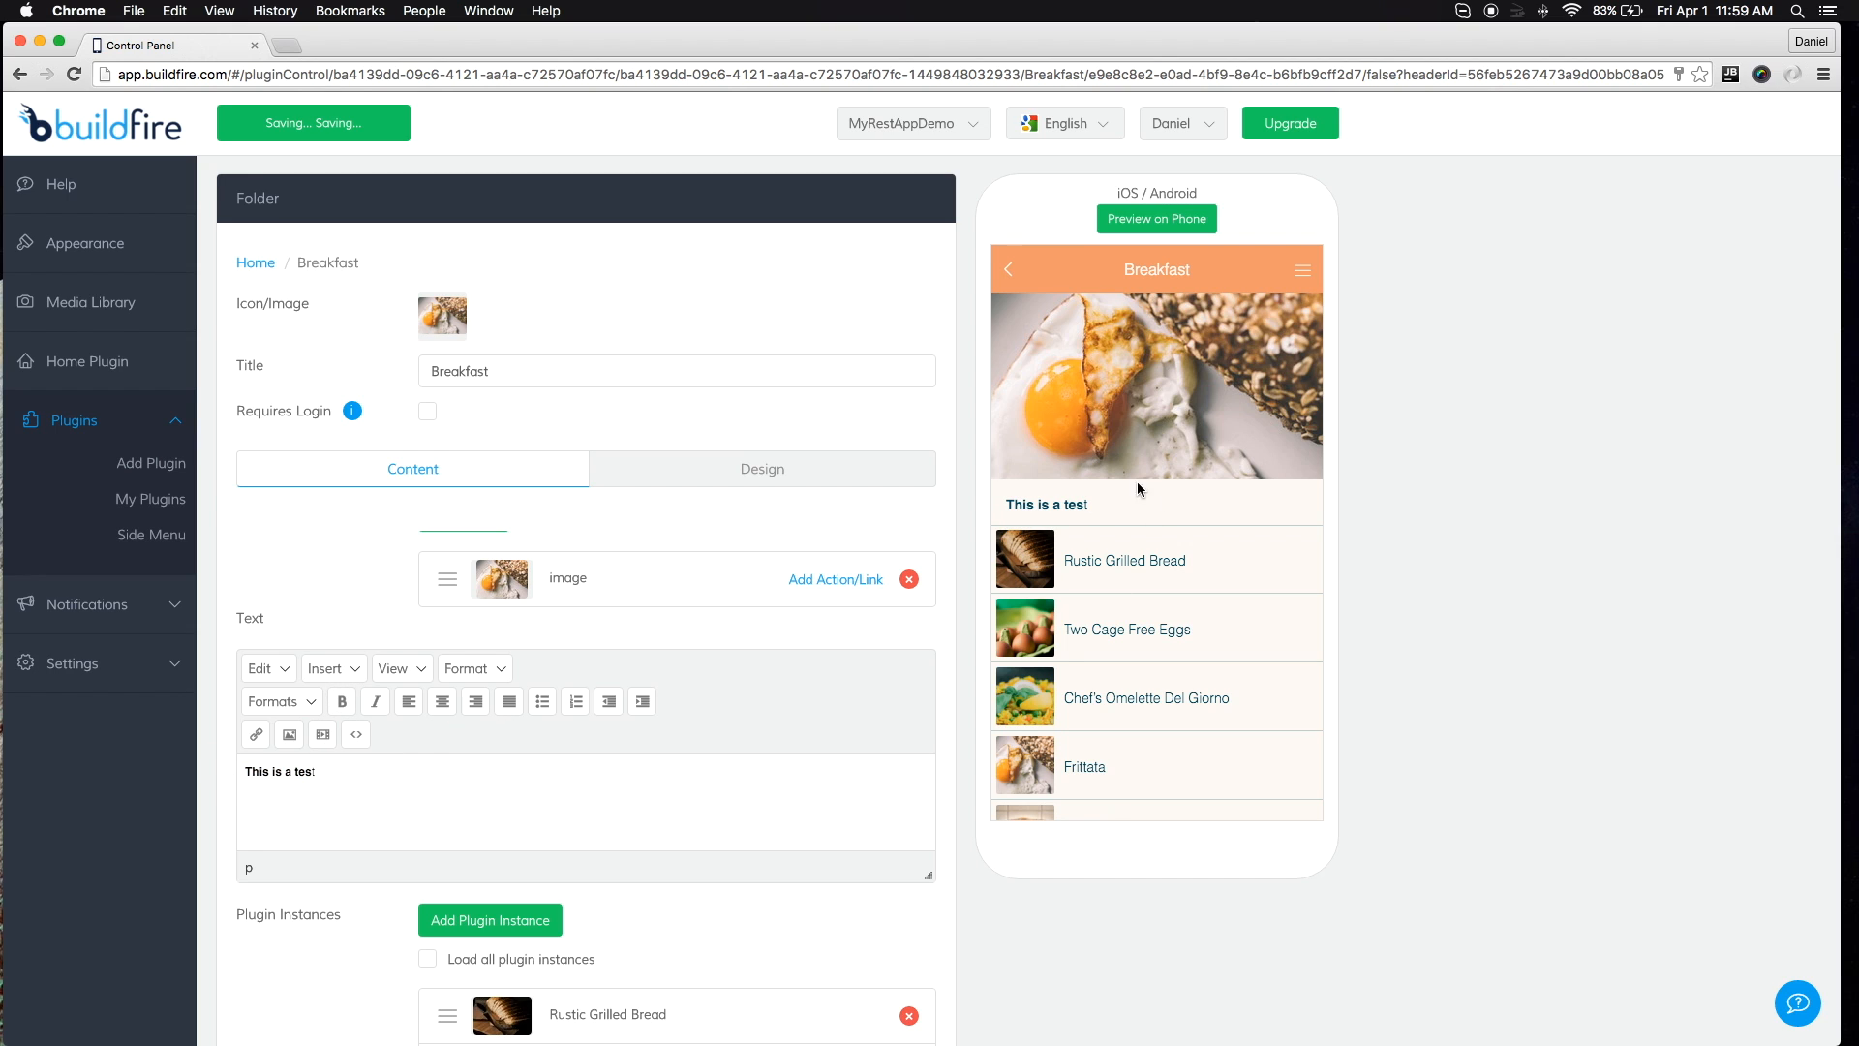
pyautogui.moveTo(320, 772); pyautogui.dragTo(228, 771)
pyautogui.press('BackSpace')
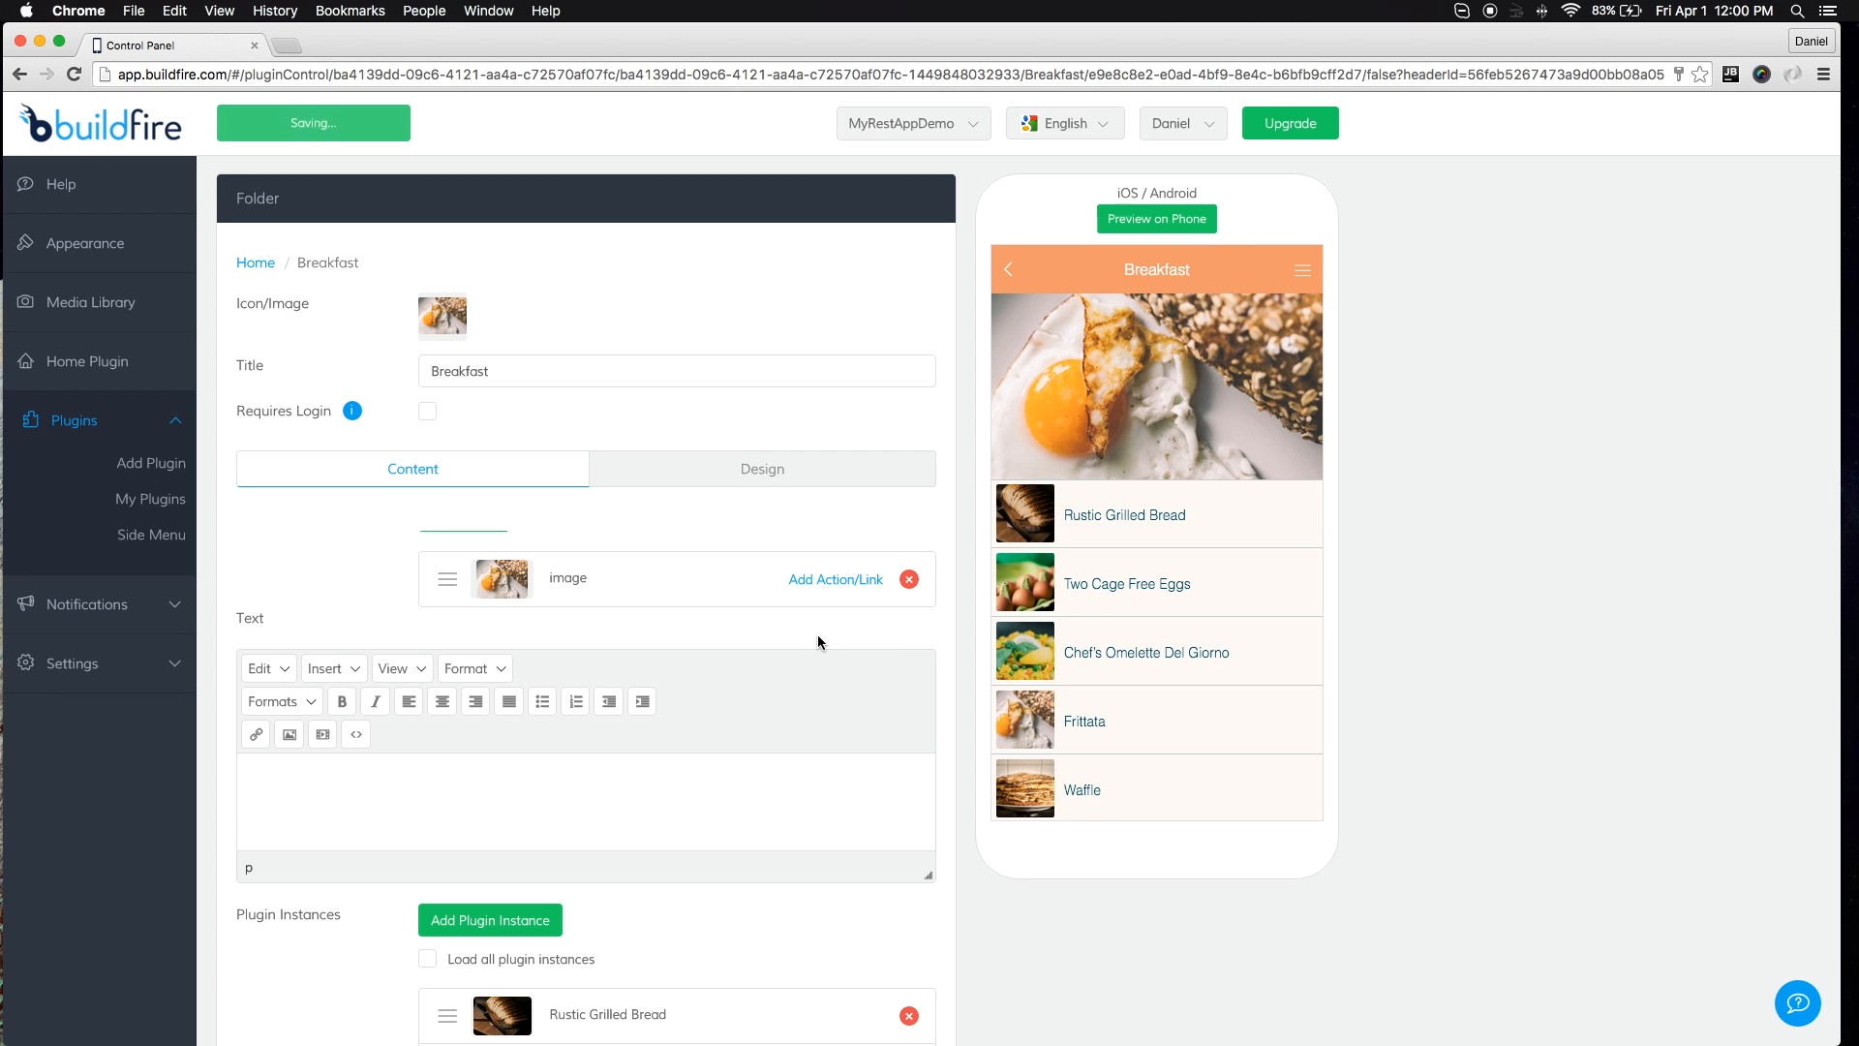
# Review the Breakfast folder's plugin instances and set its layout style to the two-column image grid with colored captions
pyautogui.scroll(-3, 817, 643)
pyautogui.scroll(-3, 690, 767)
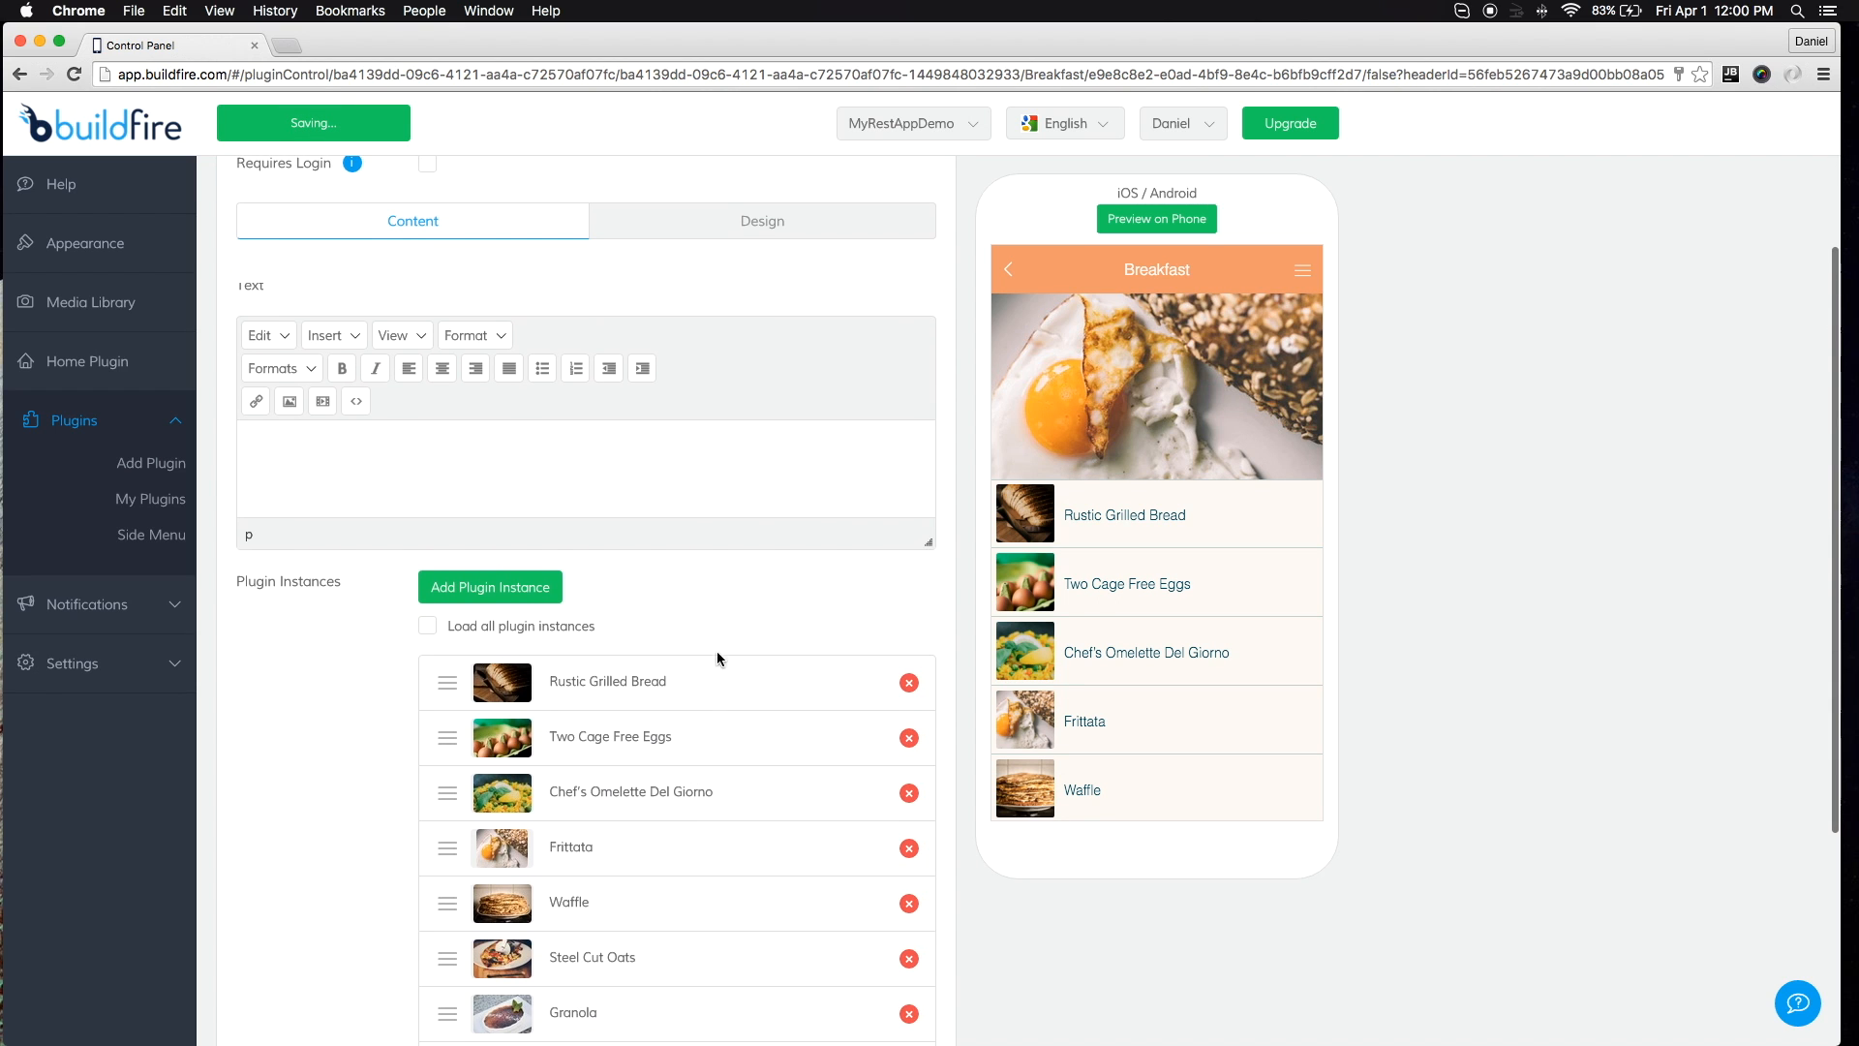
pyautogui.scroll(-3, 323, 856)
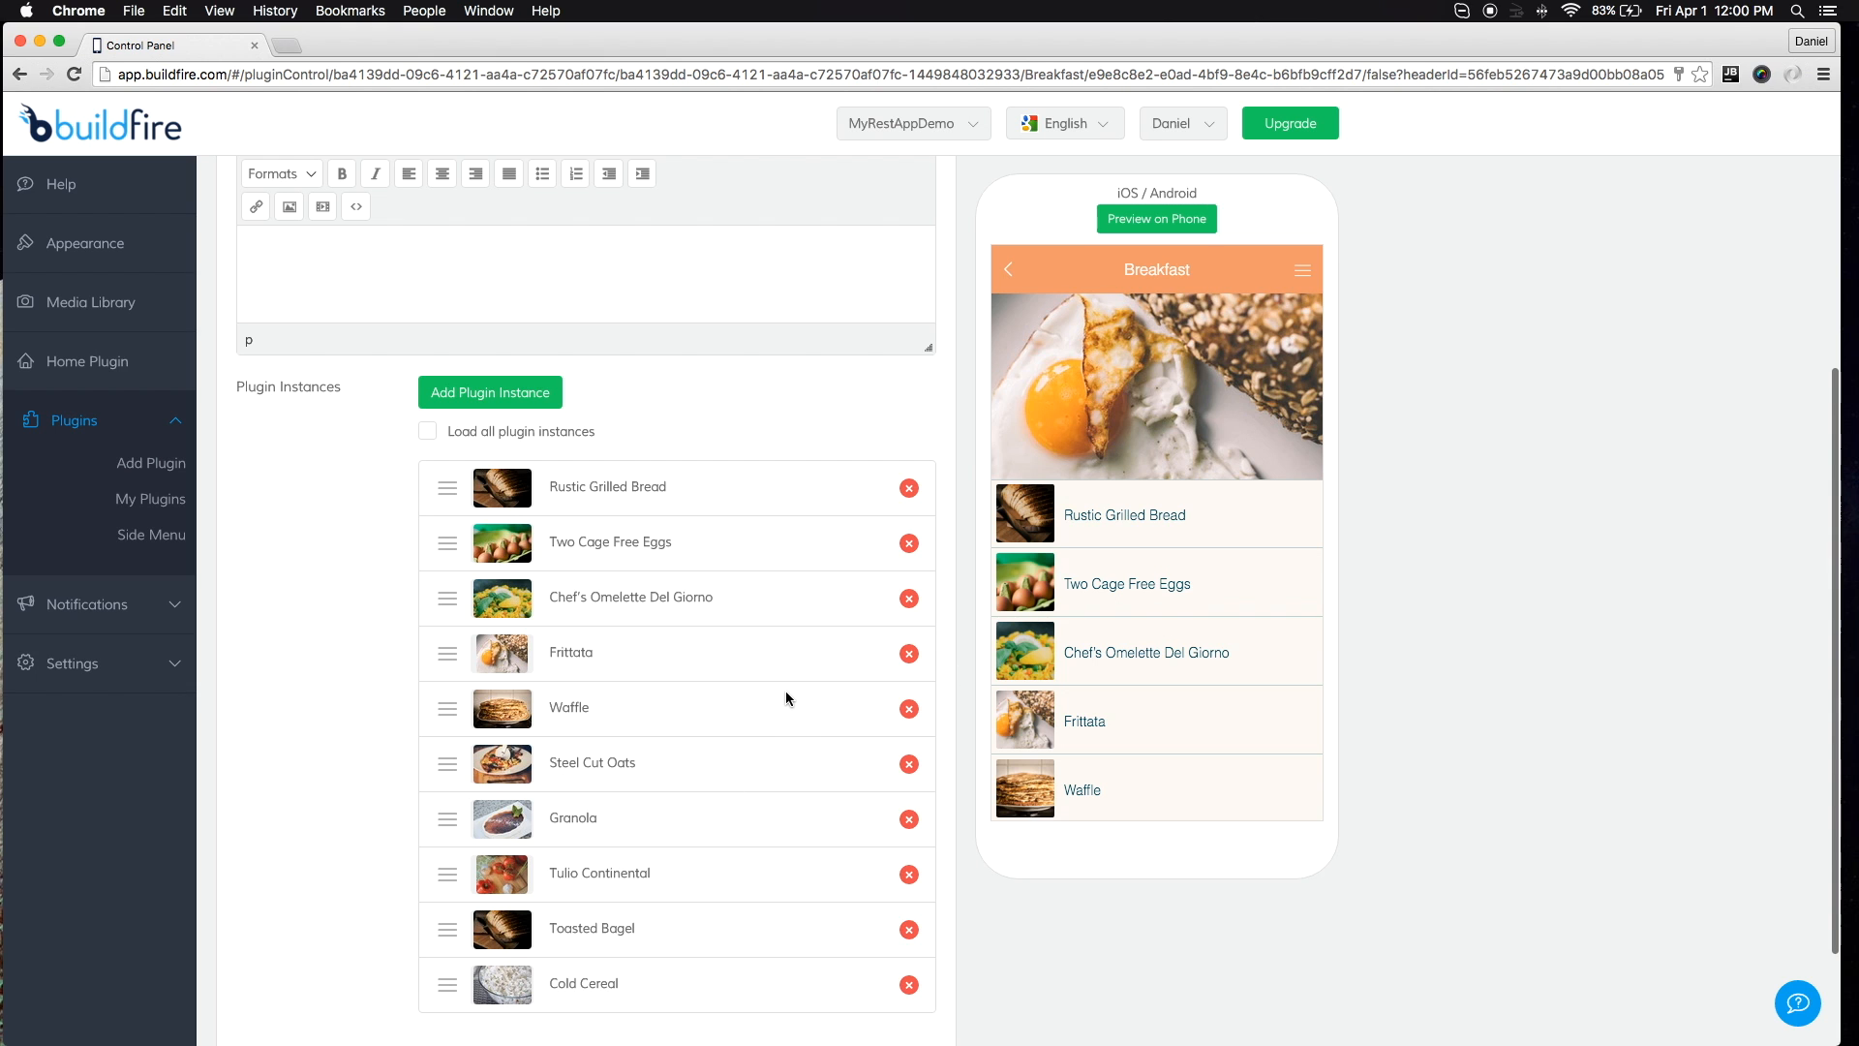
pyautogui.scroll(10, 781, 685)
pyautogui.click(738, 475)
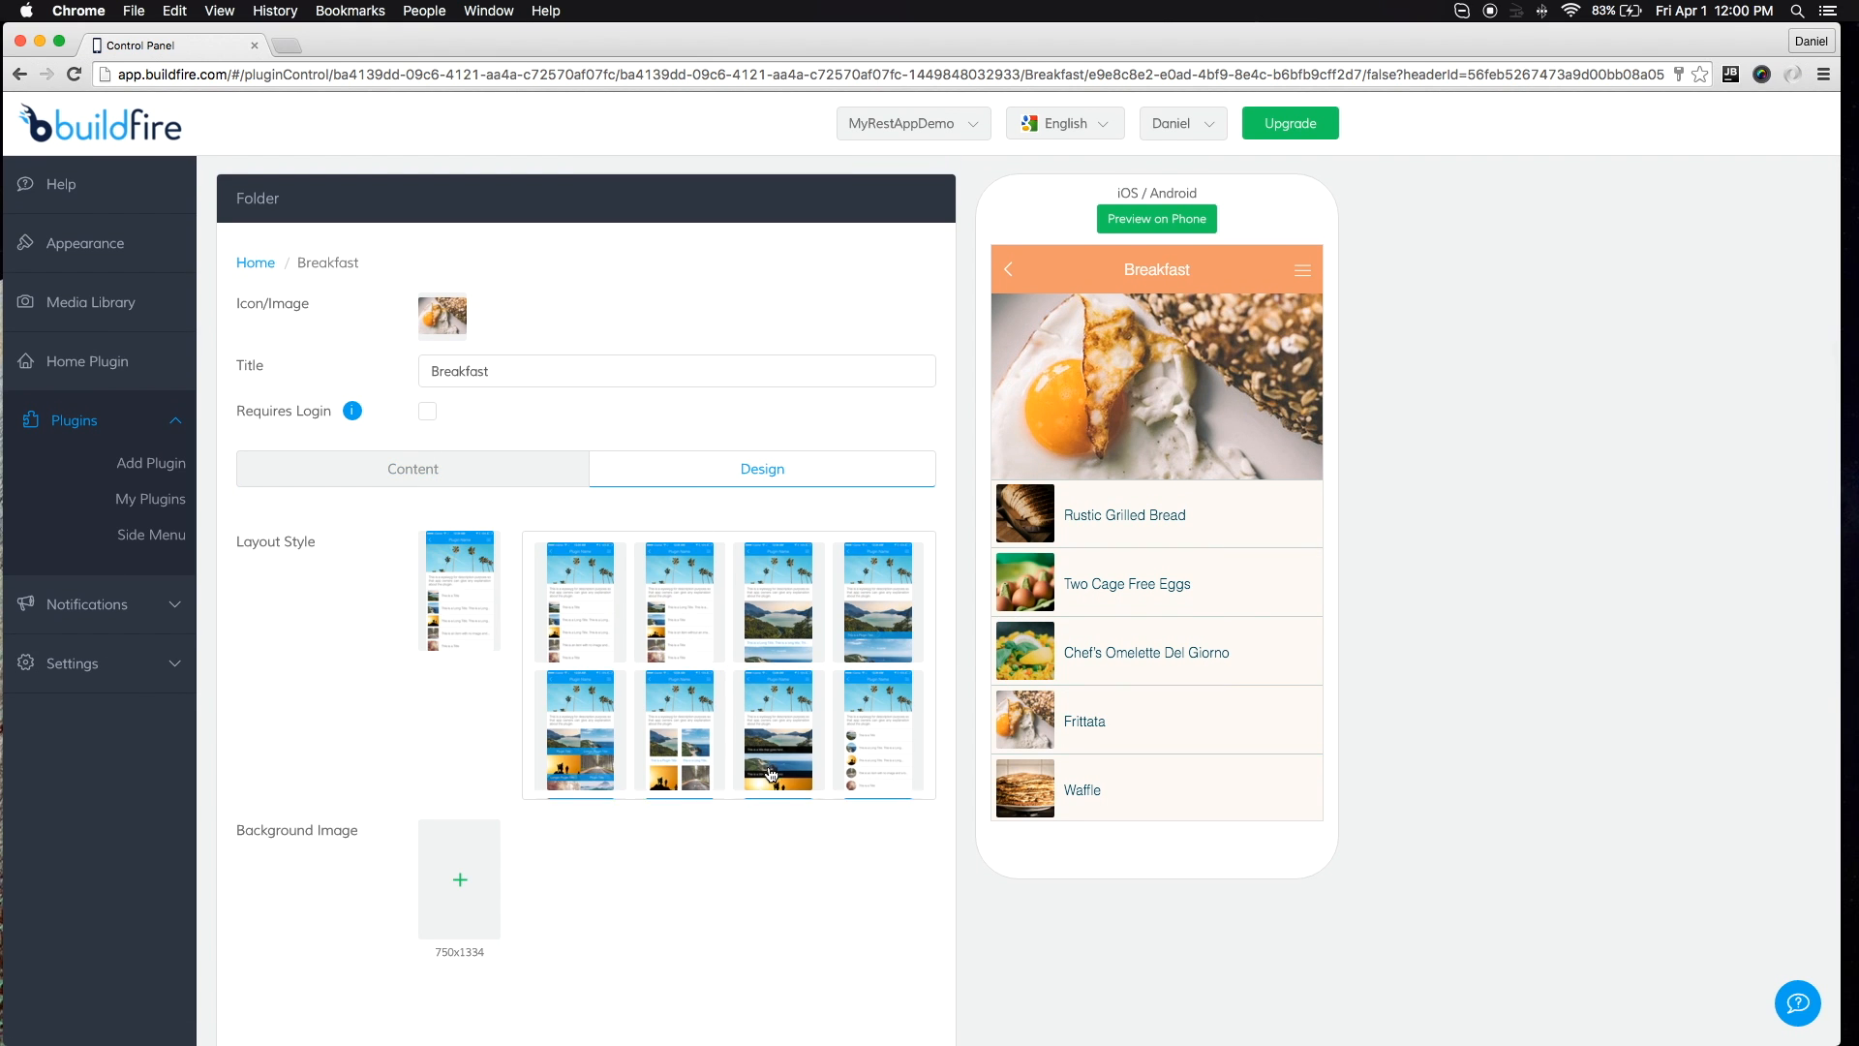
pyautogui.scroll(-3, 772, 773)
pyautogui.click(610, 644)
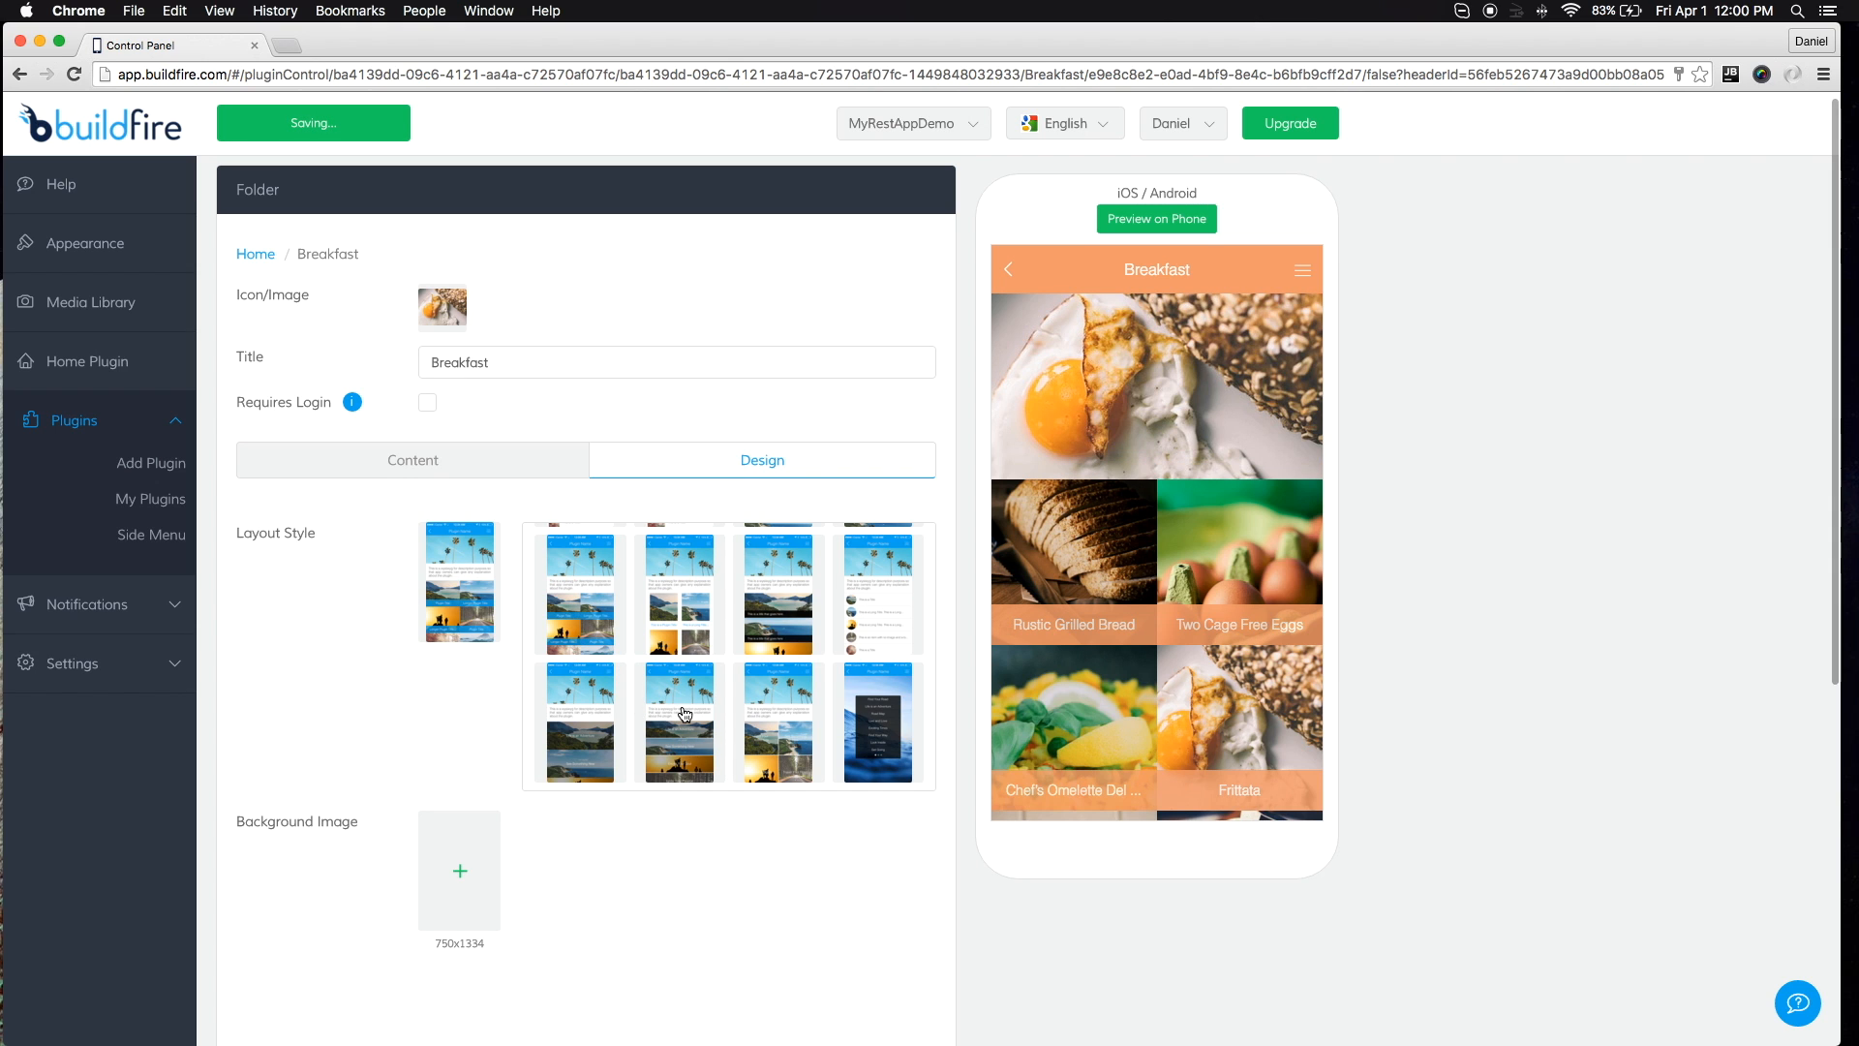
pyautogui.scroll(-5, 1233, 704)
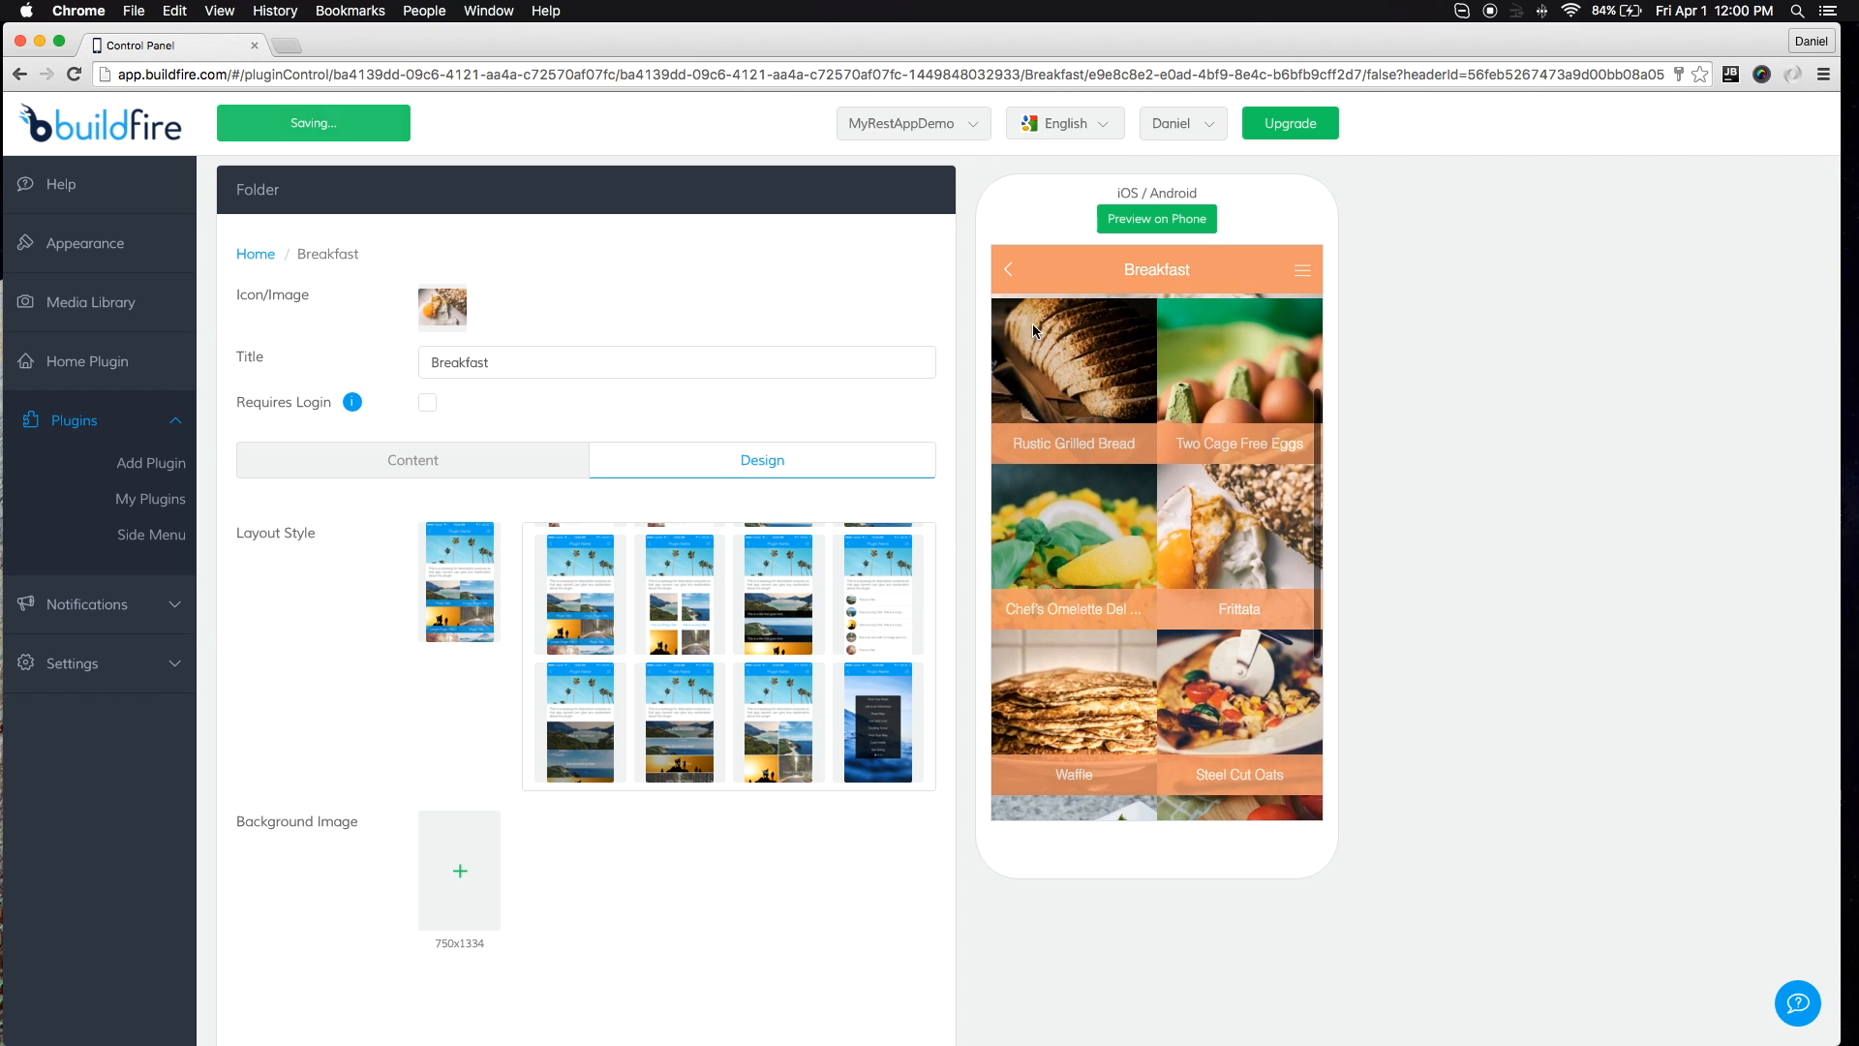
# Return to the list of installed plugins and open the Order WebView plugin for editing
pyautogui.click(1007, 271)
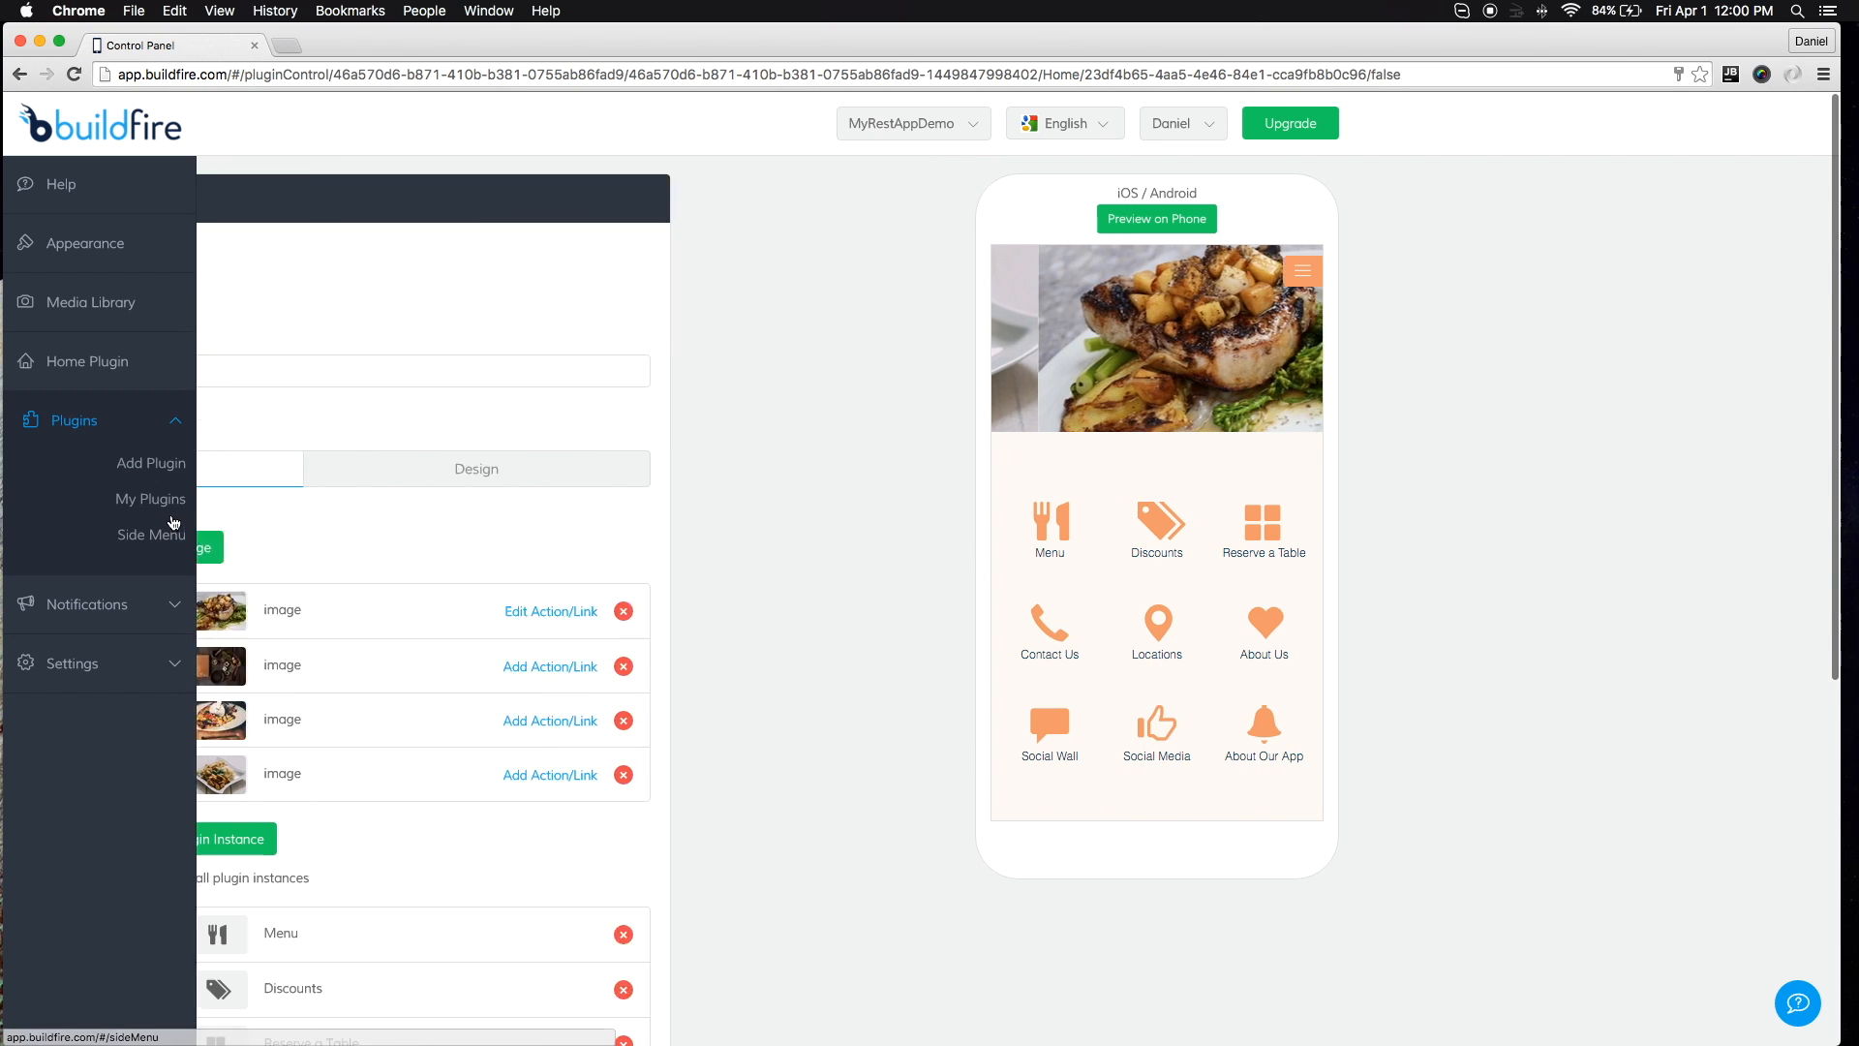
pyautogui.click(170, 506)
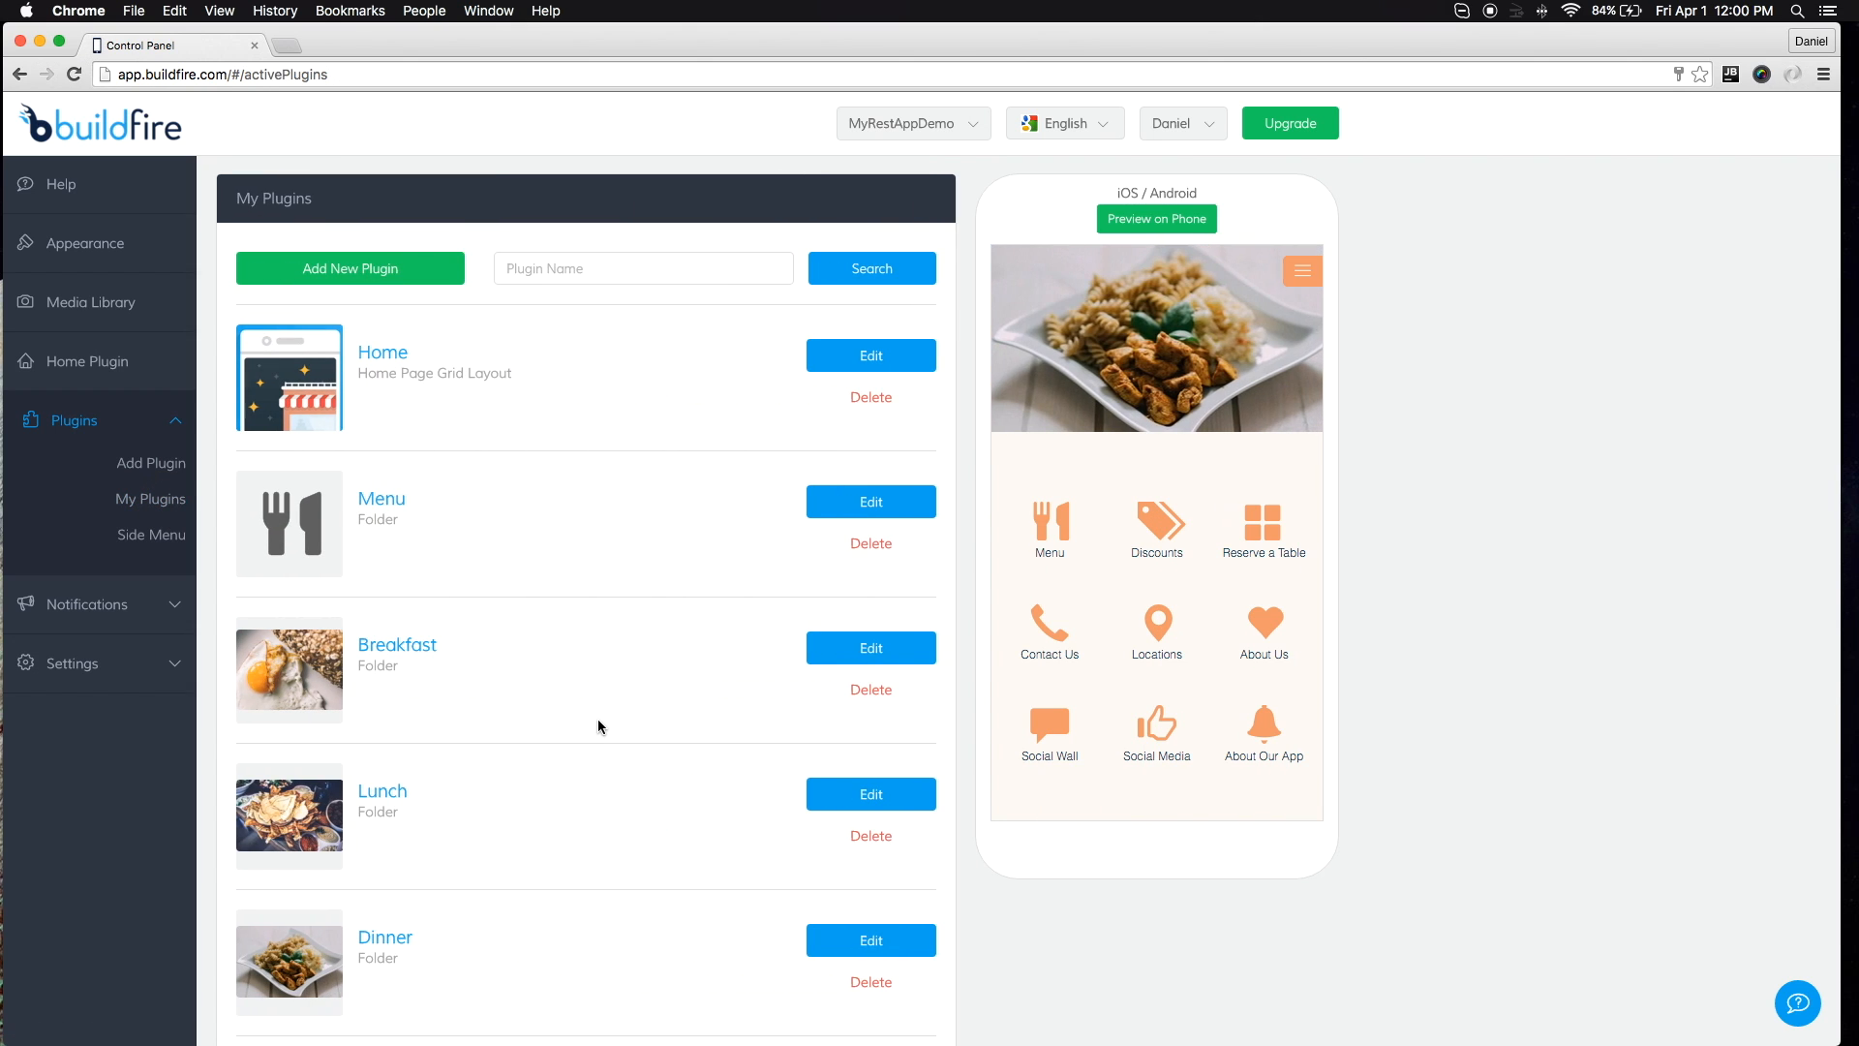
pyautogui.scroll(-3, 599, 726)
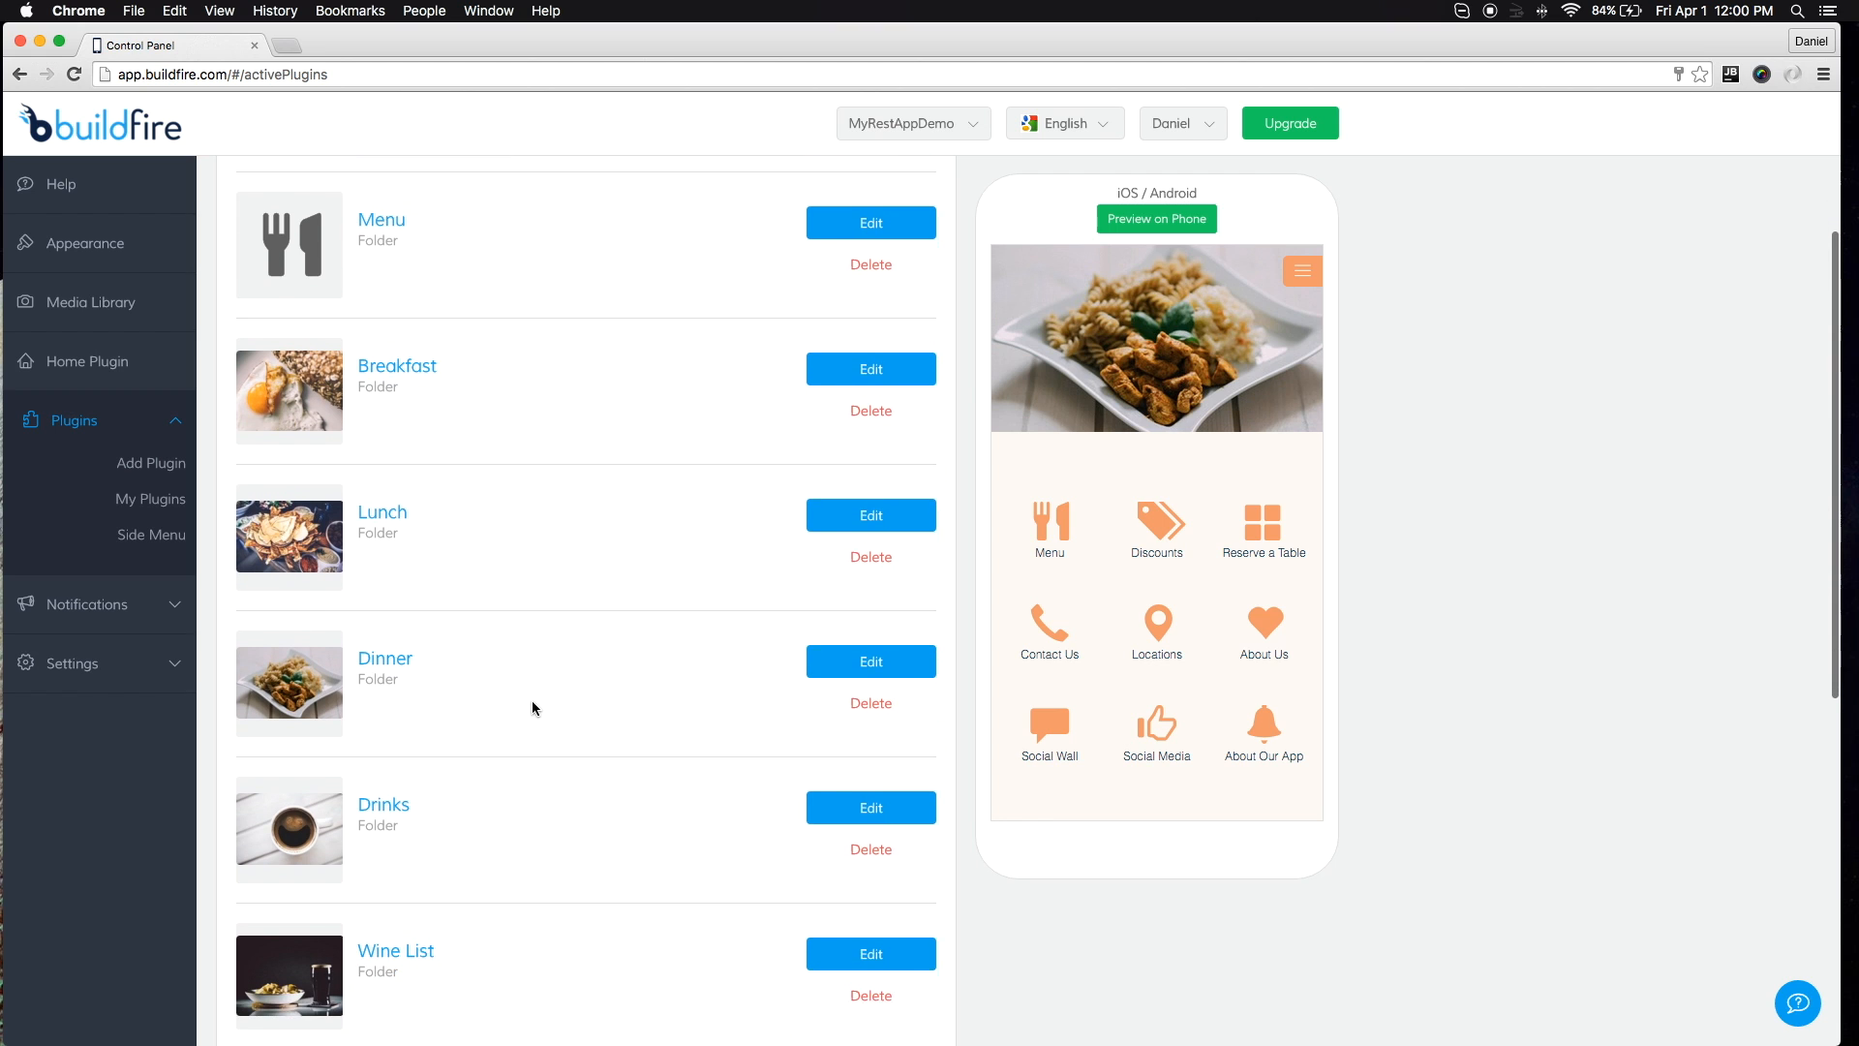
pyautogui.scroll(-8, 464, 709)
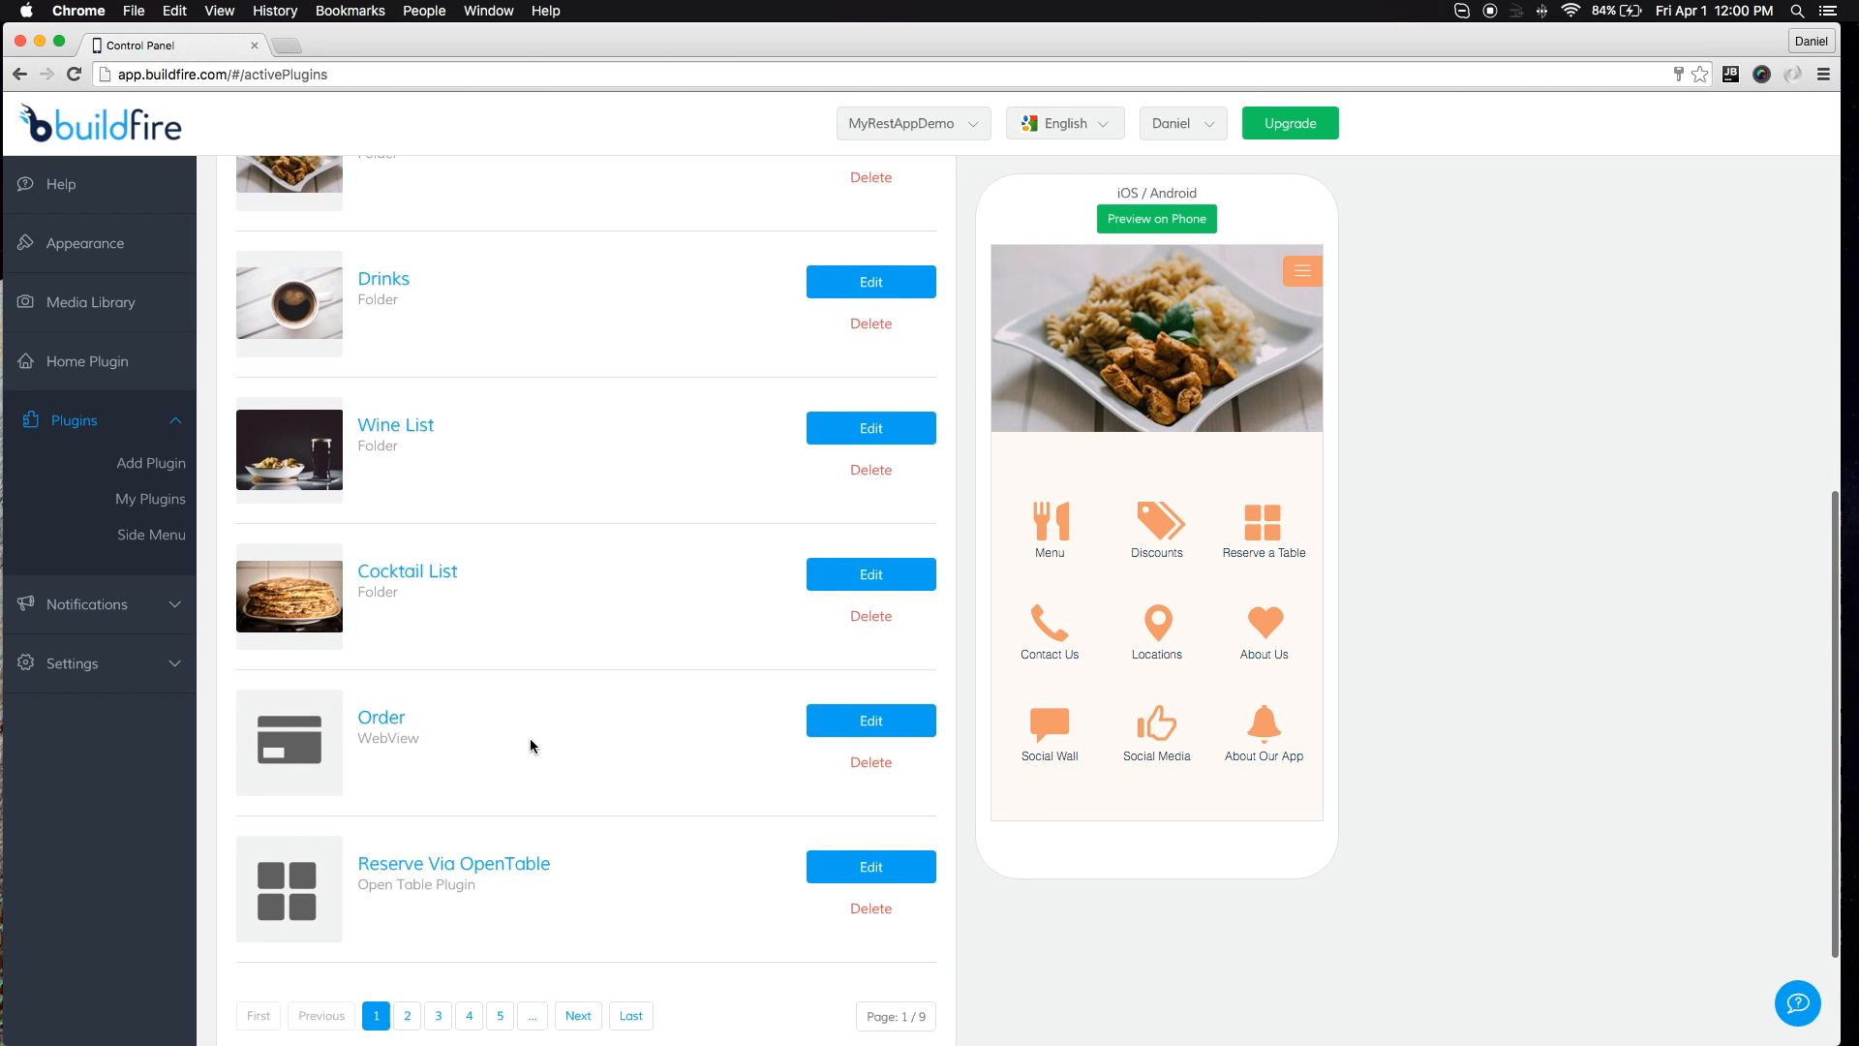
pyautogui.scroll(-2, 530, 745)
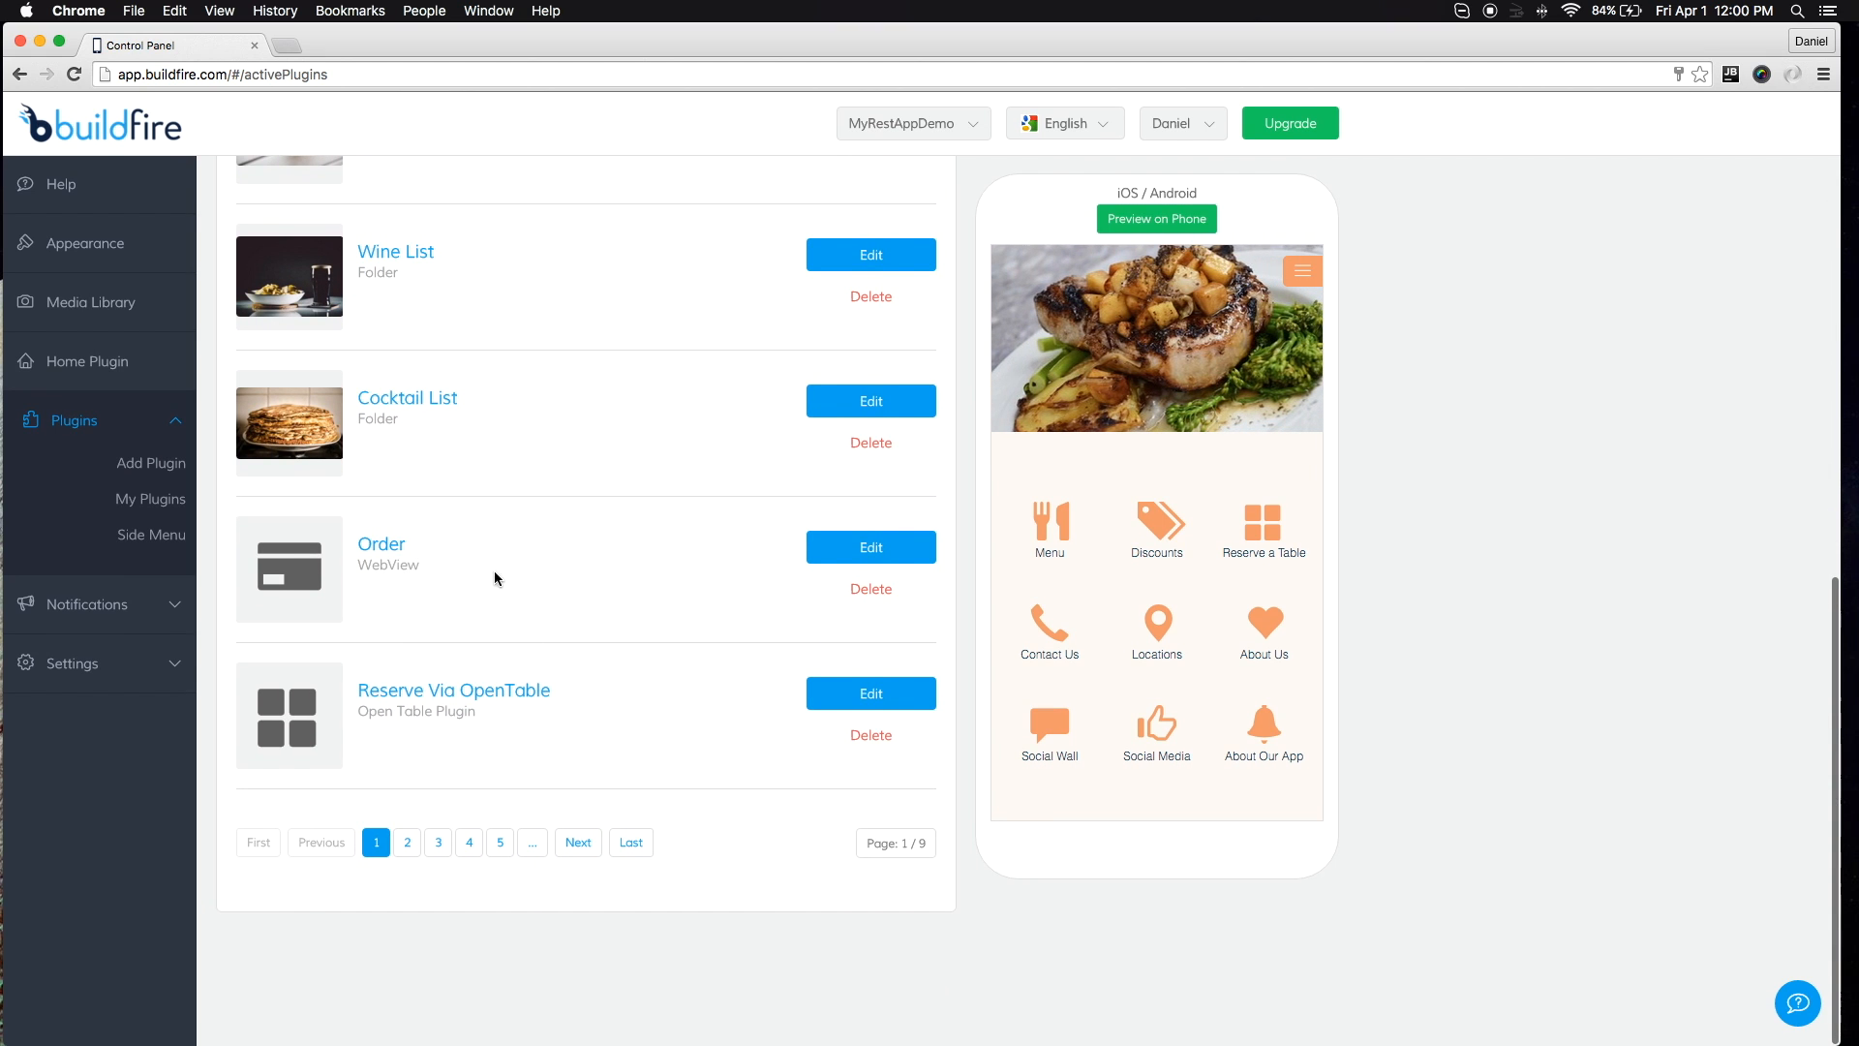
pyautogui.click(867, 549)
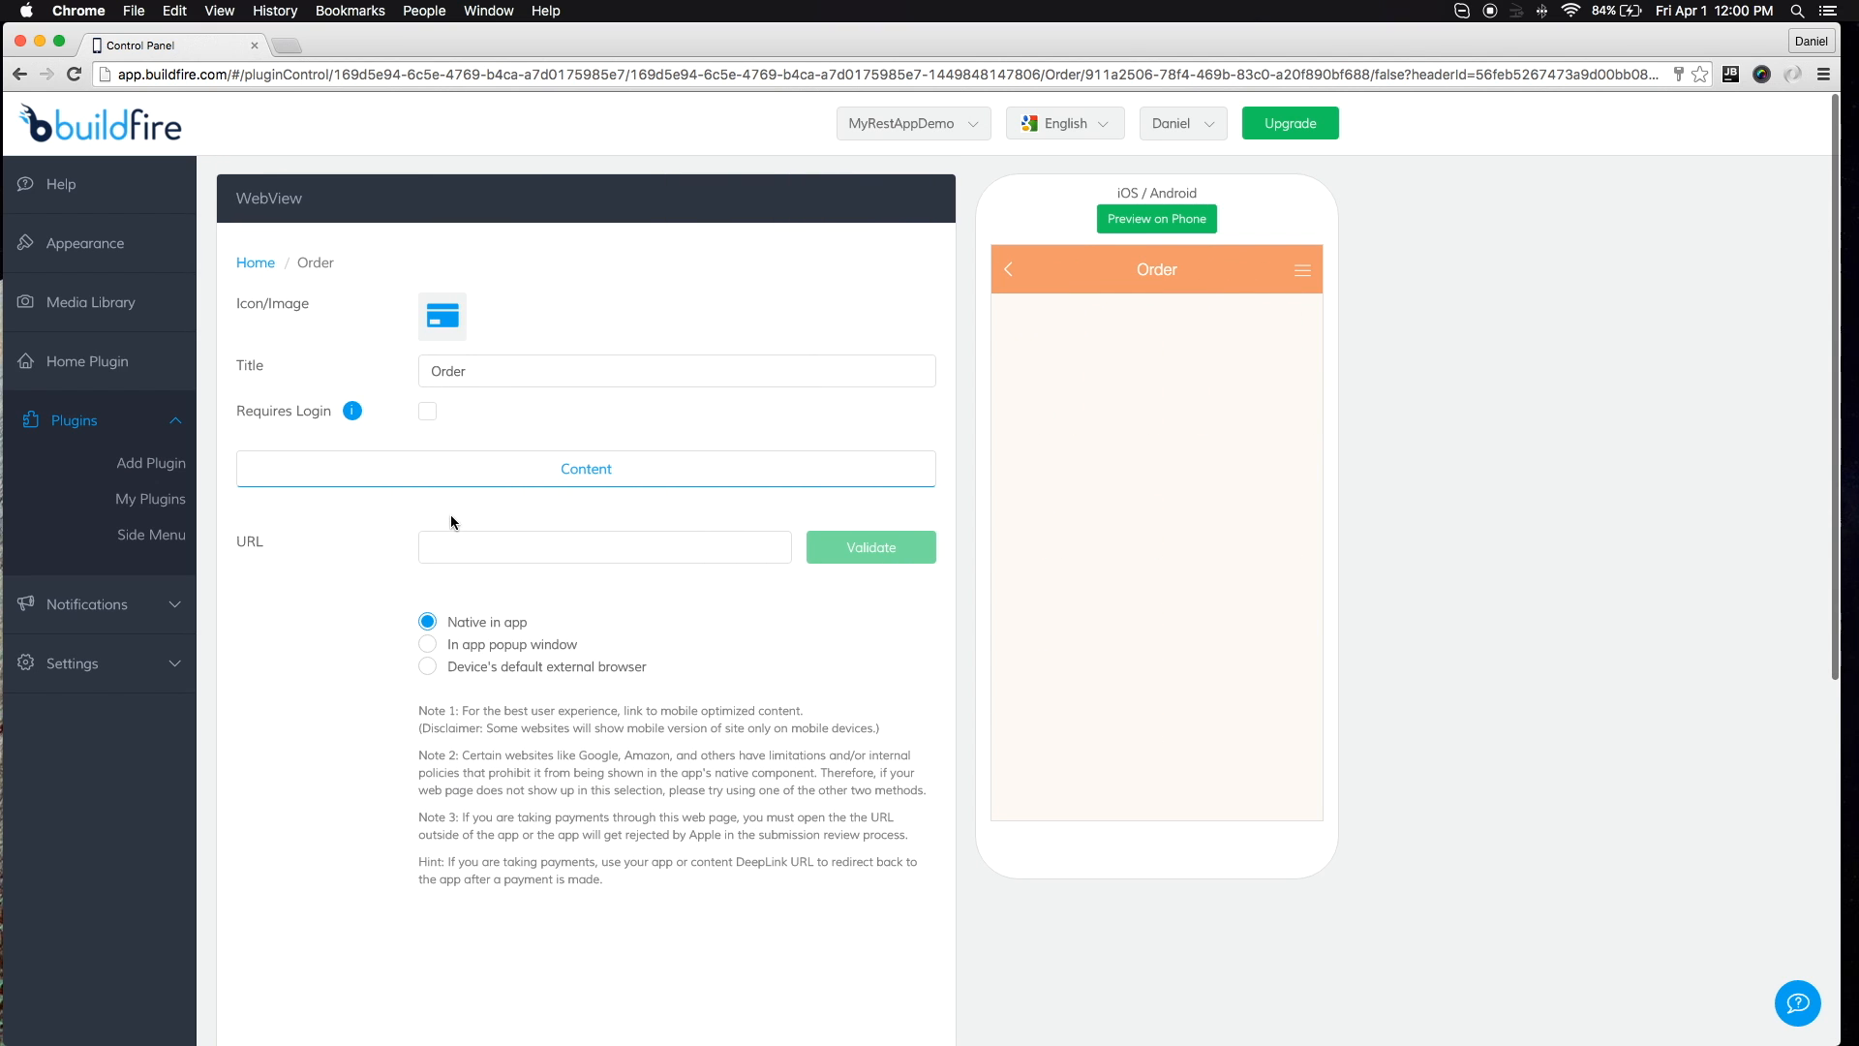
pyautogui.click(515, 550)
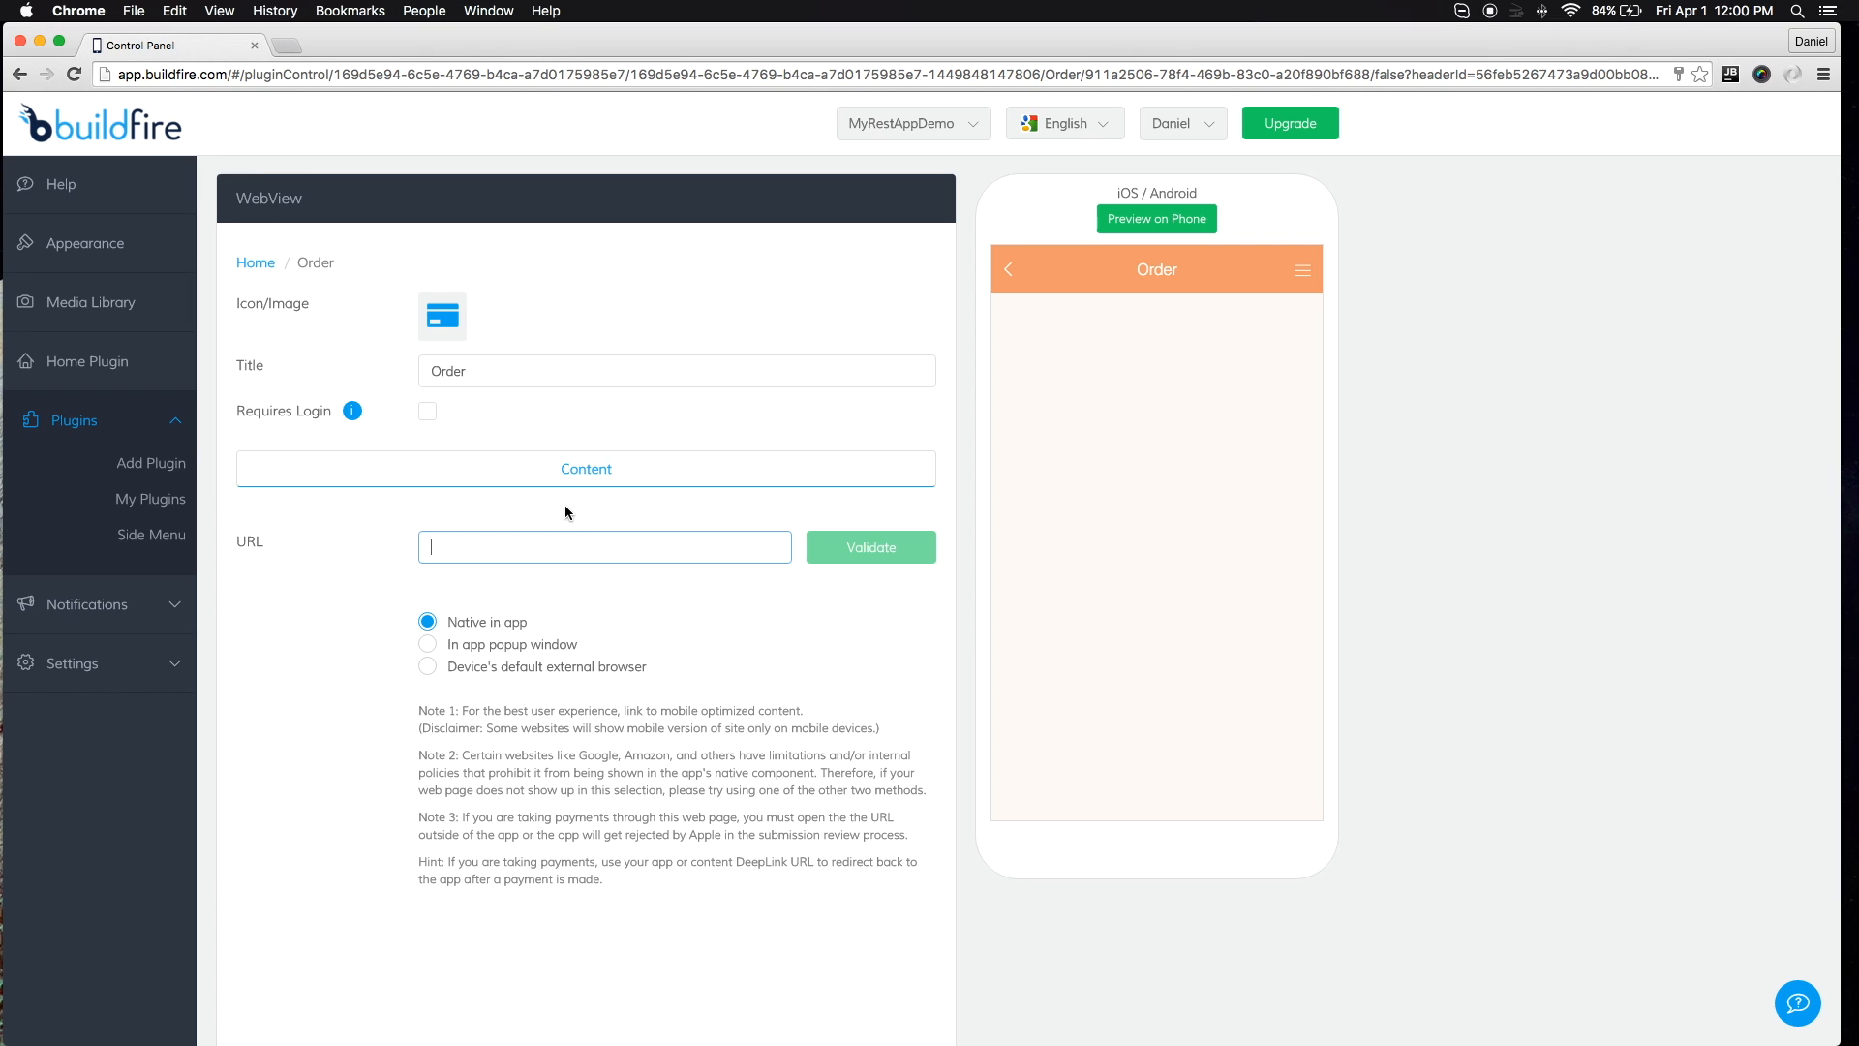
pyautogui.write('http:/')
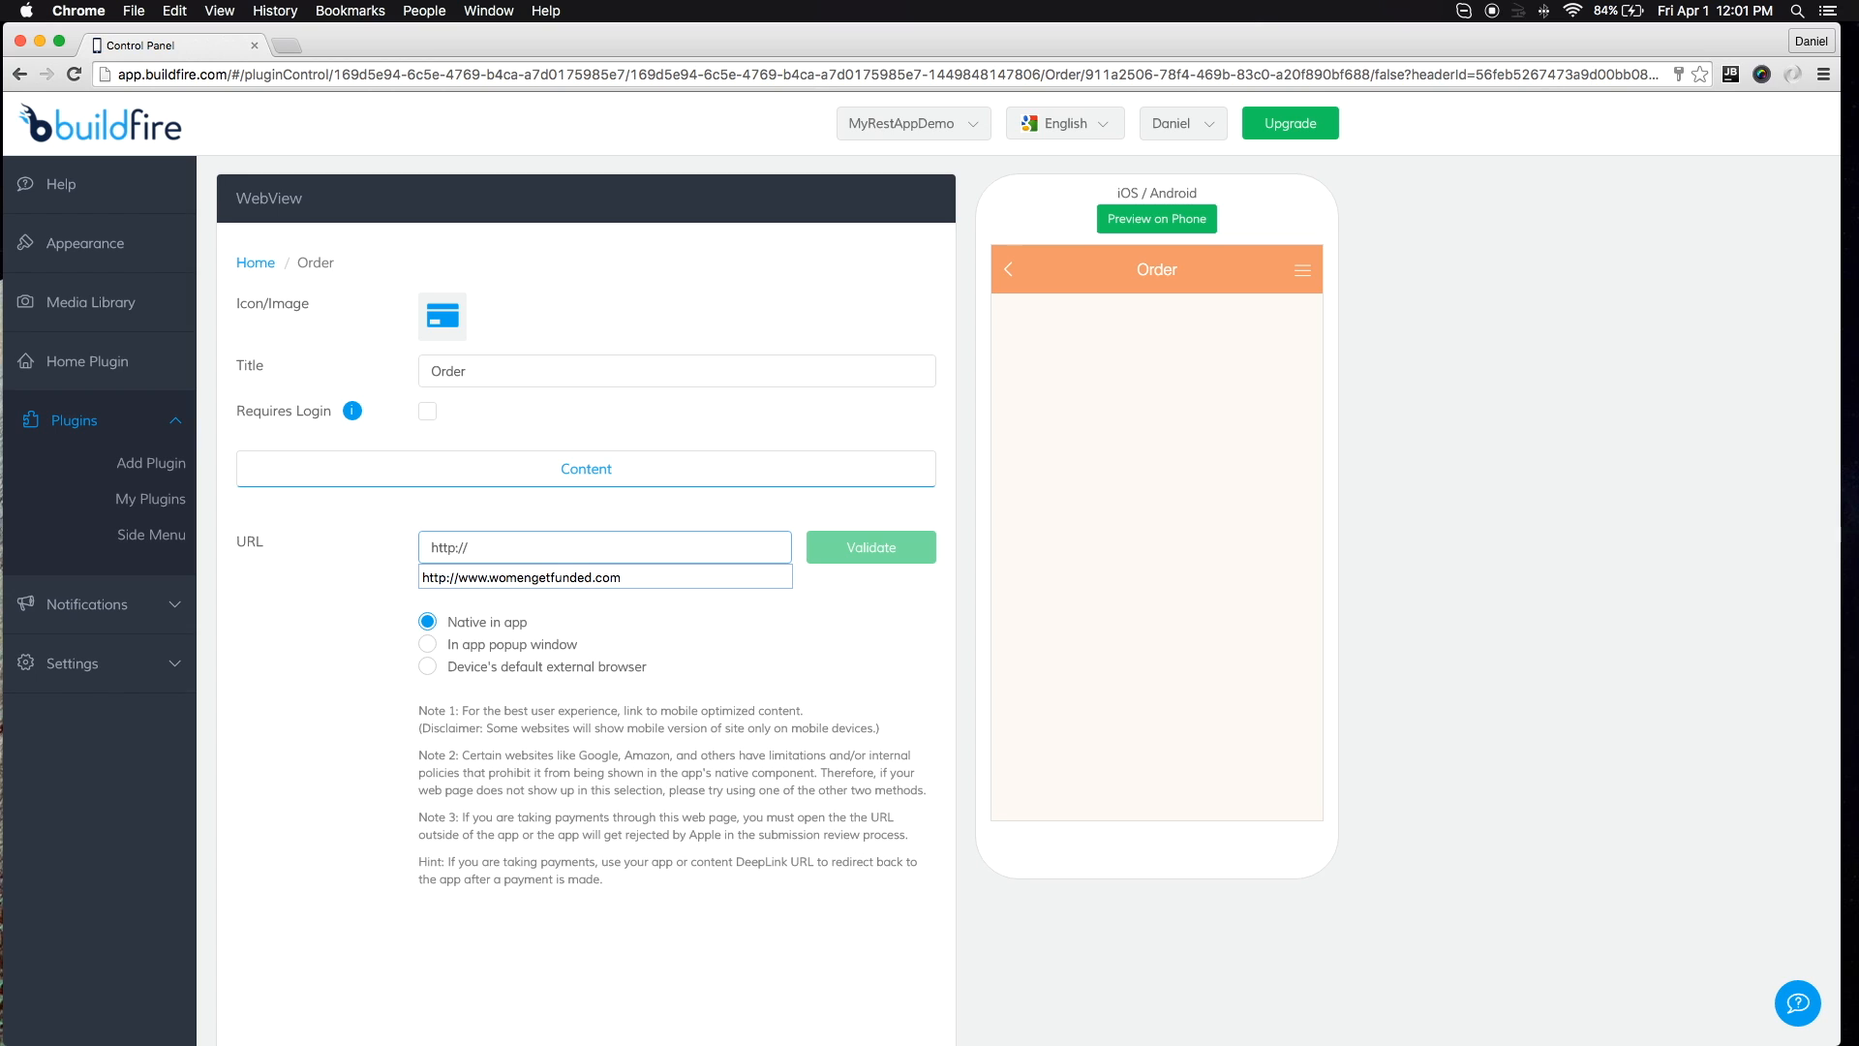
pyautogui.write('/buildfire.com')
pyautogui.click(352, 593)
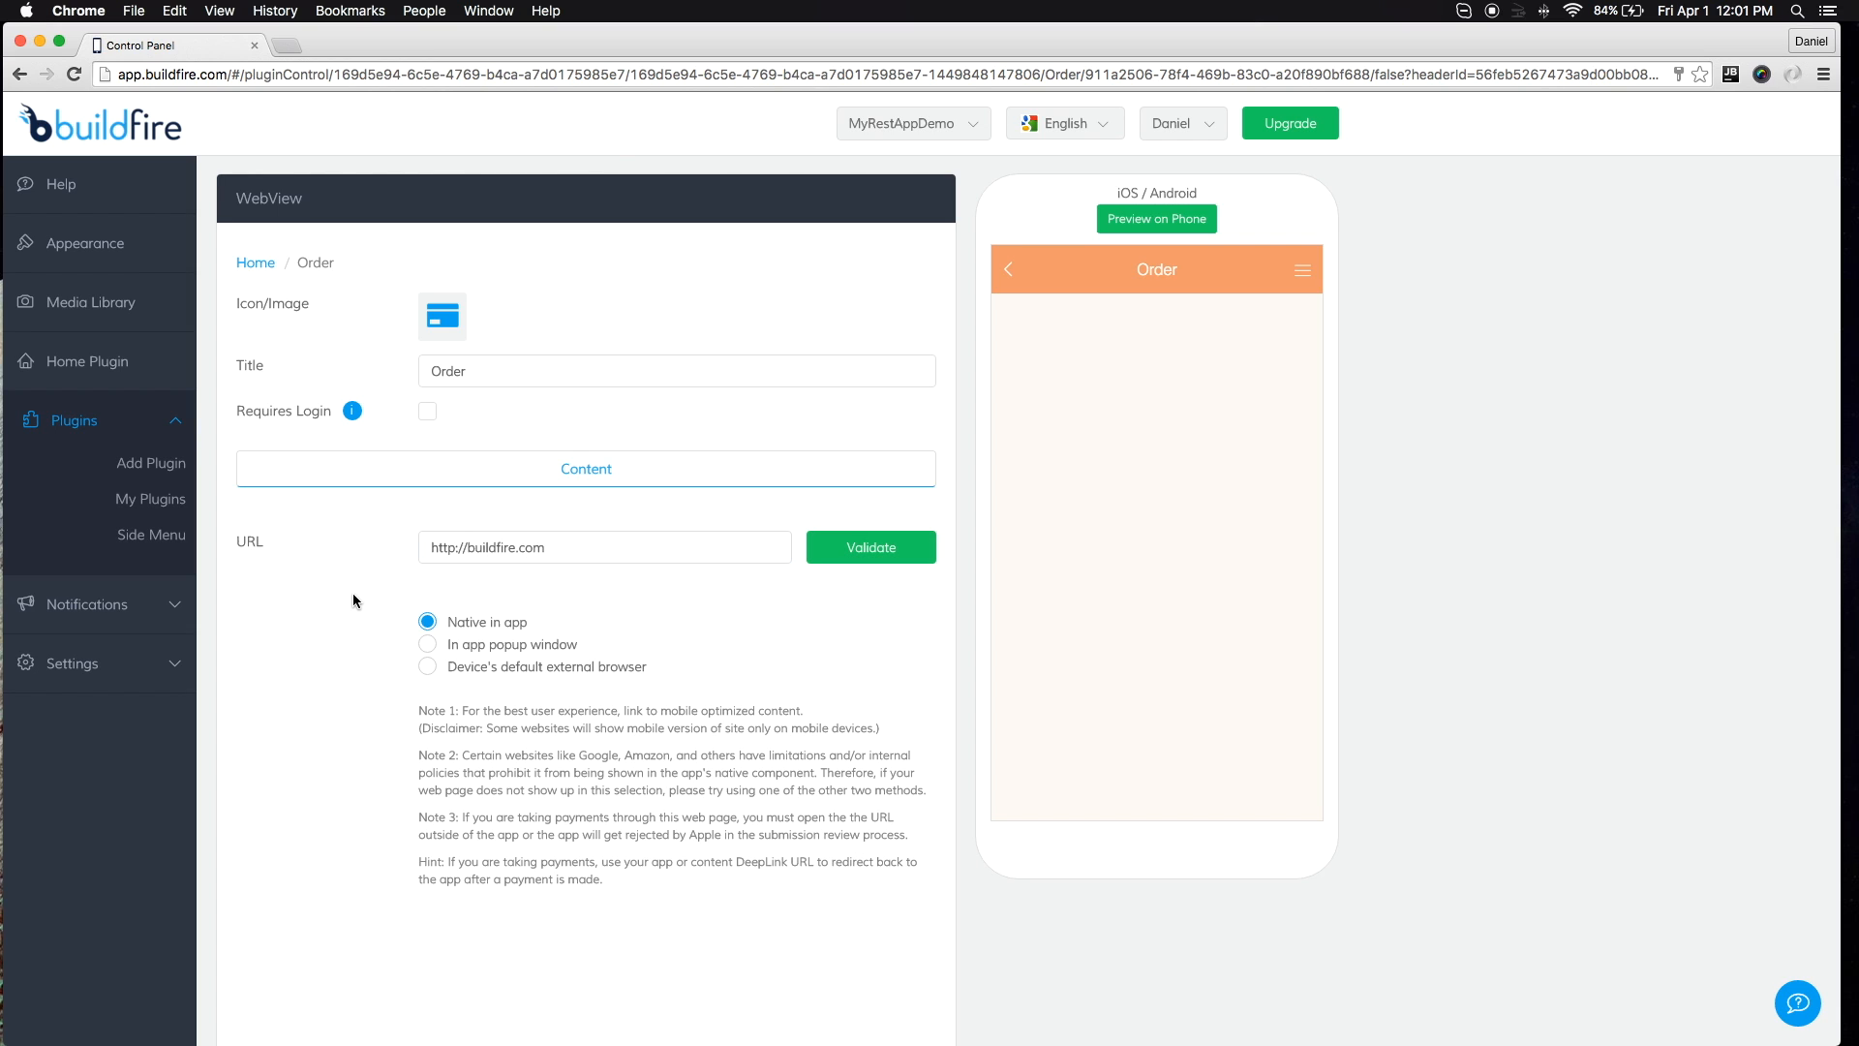
pyautogui.click(856, 553)
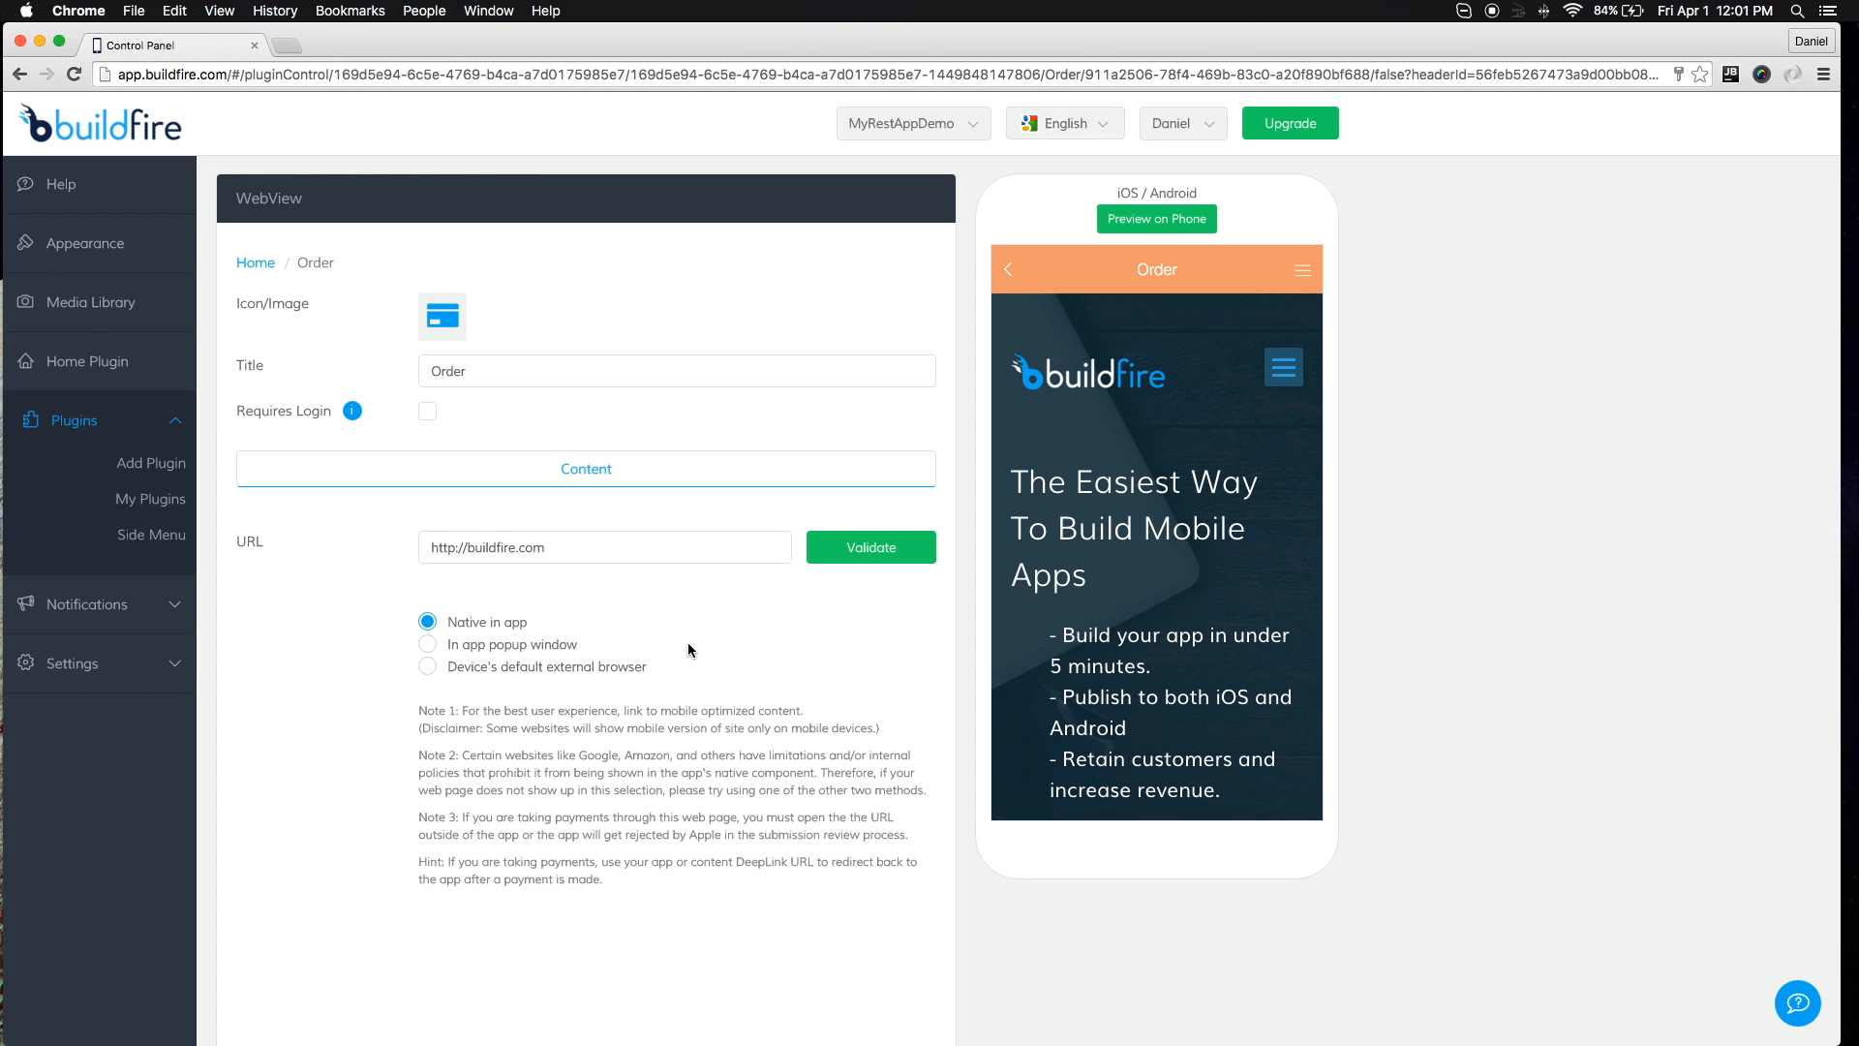
pyautogui.click(150, 498)
pyautogui.scroll(-2, 598, 812)
pyautogui.scroll(-10, 596, 811)
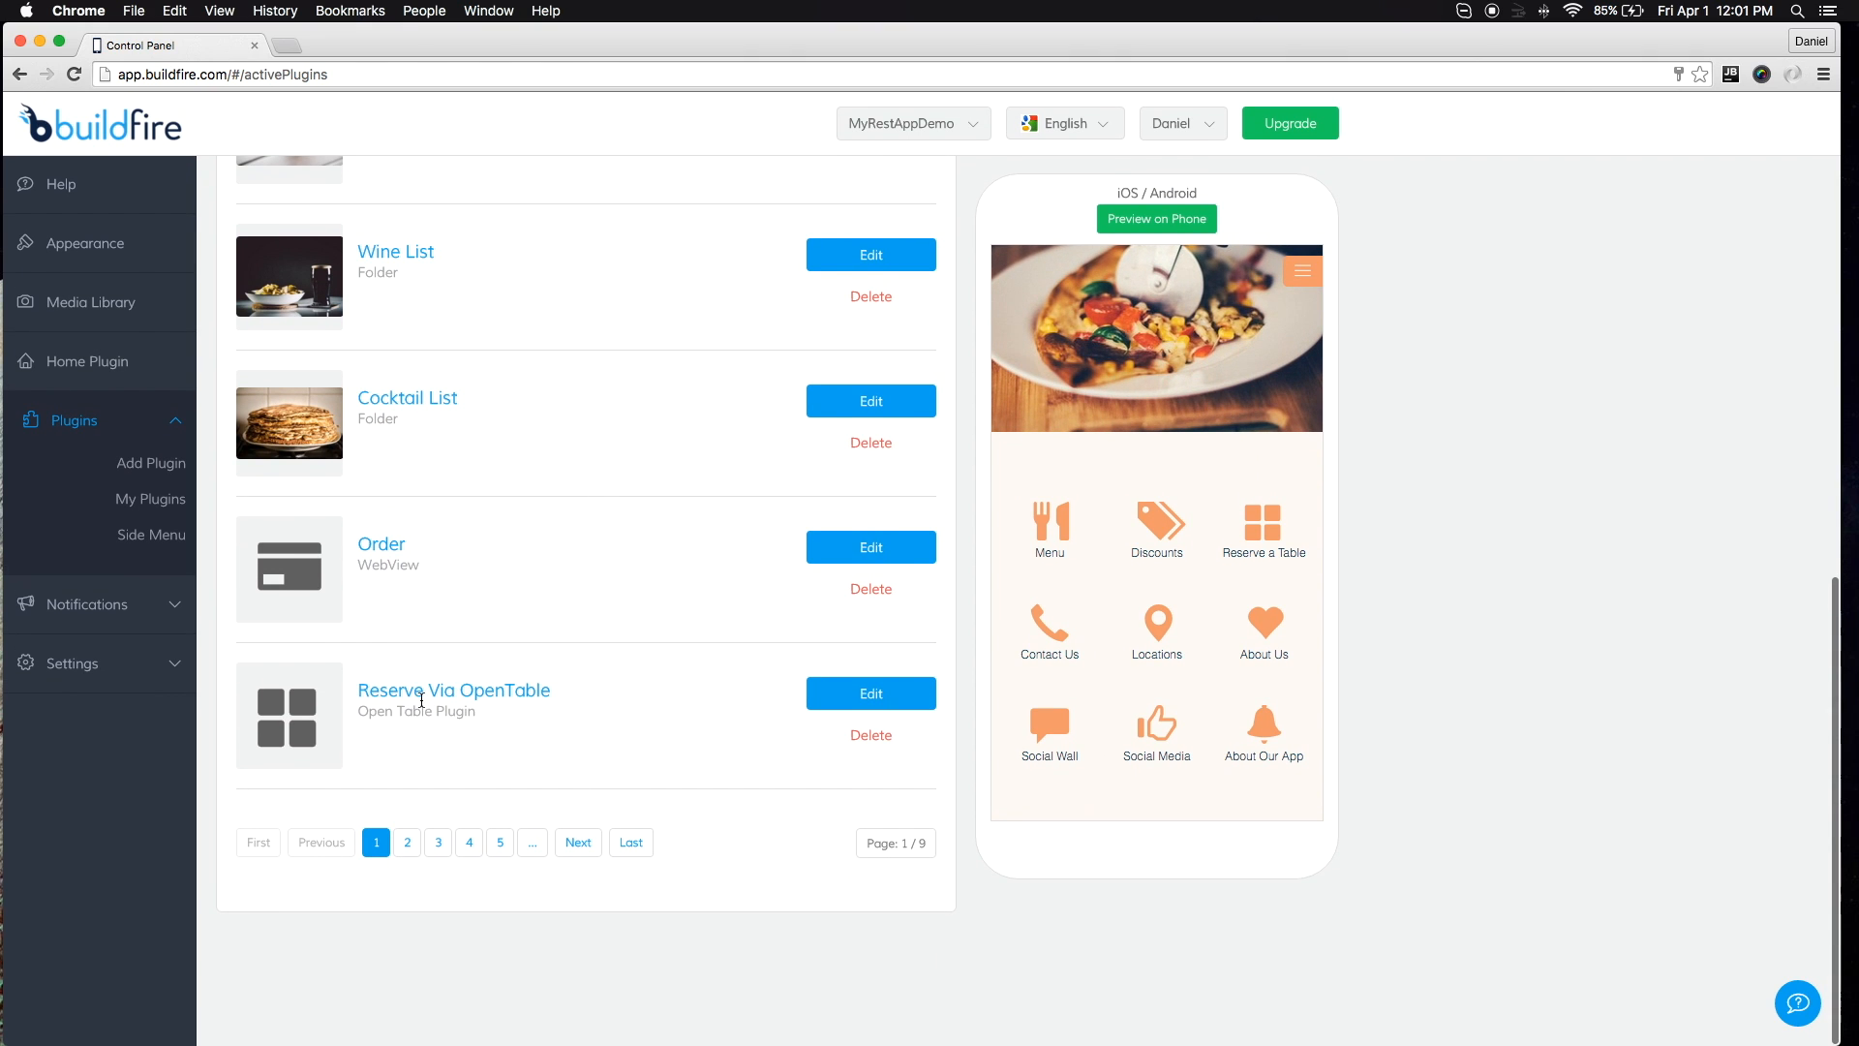
pyautogui.click(920, 695)
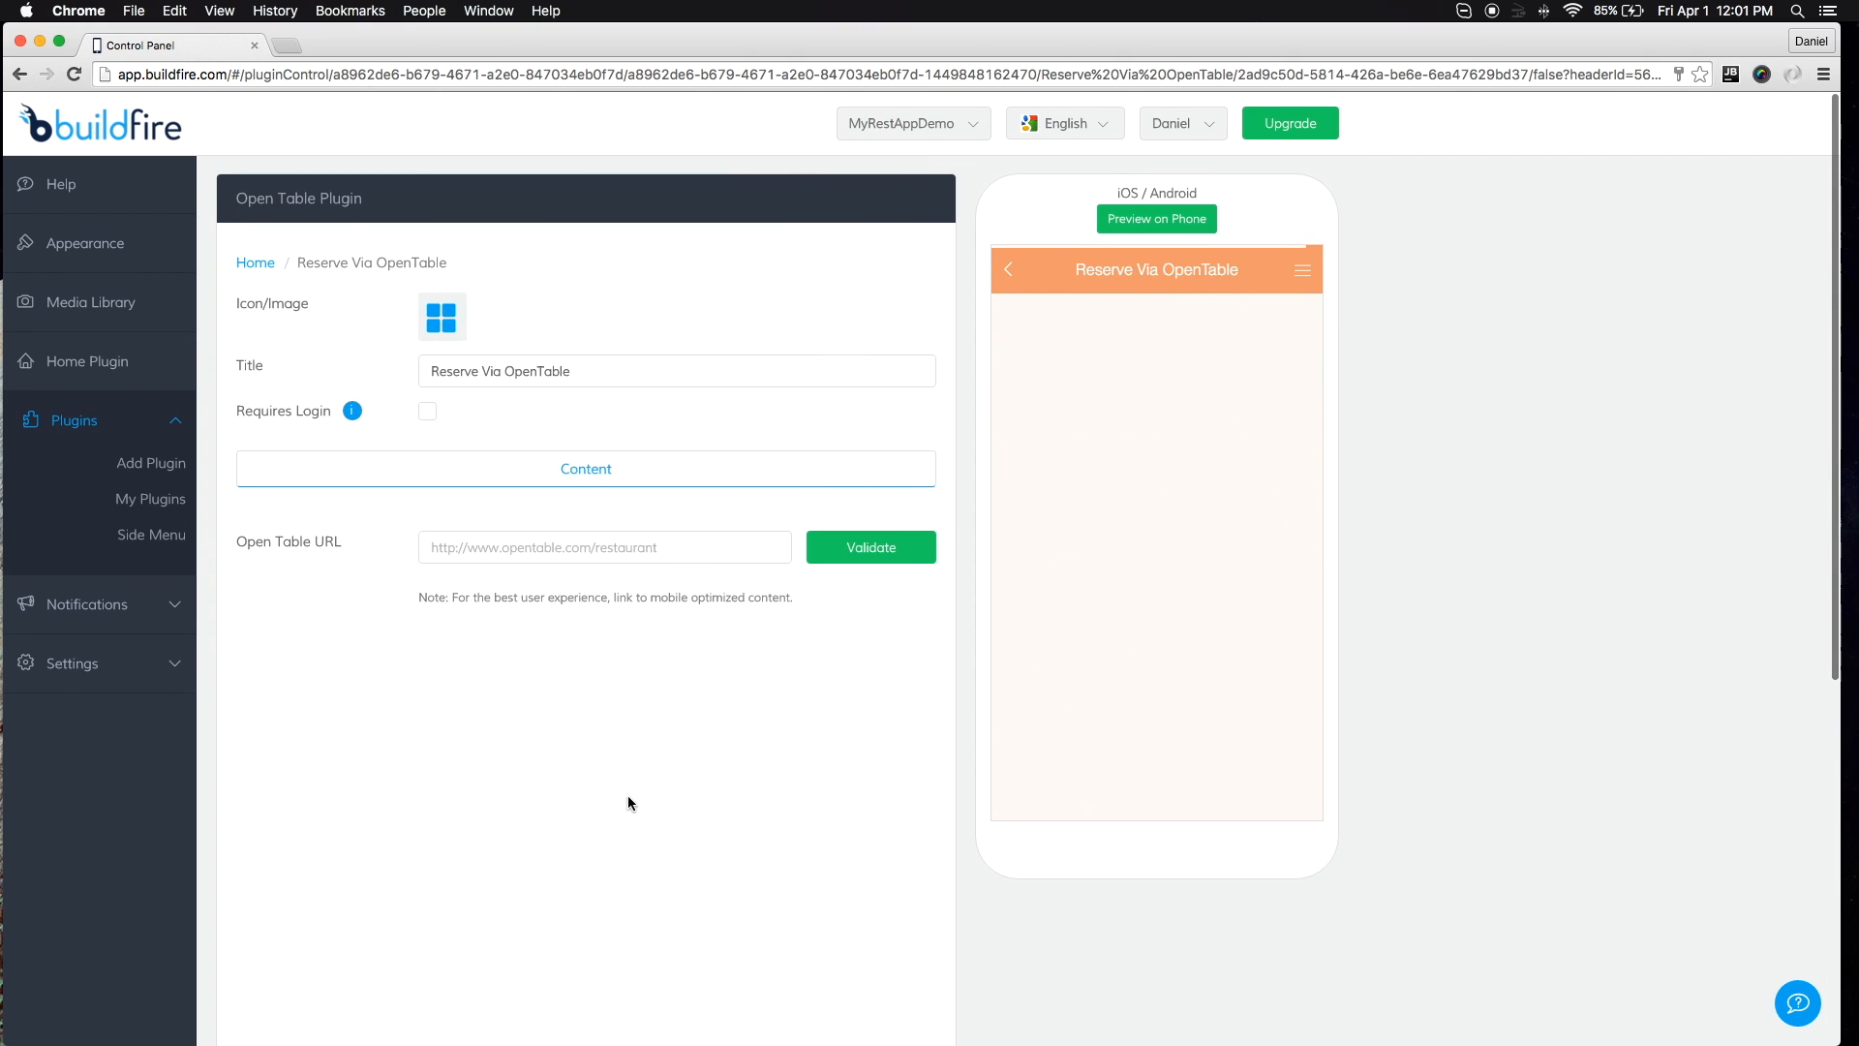
pyautogui.click(691, 544)
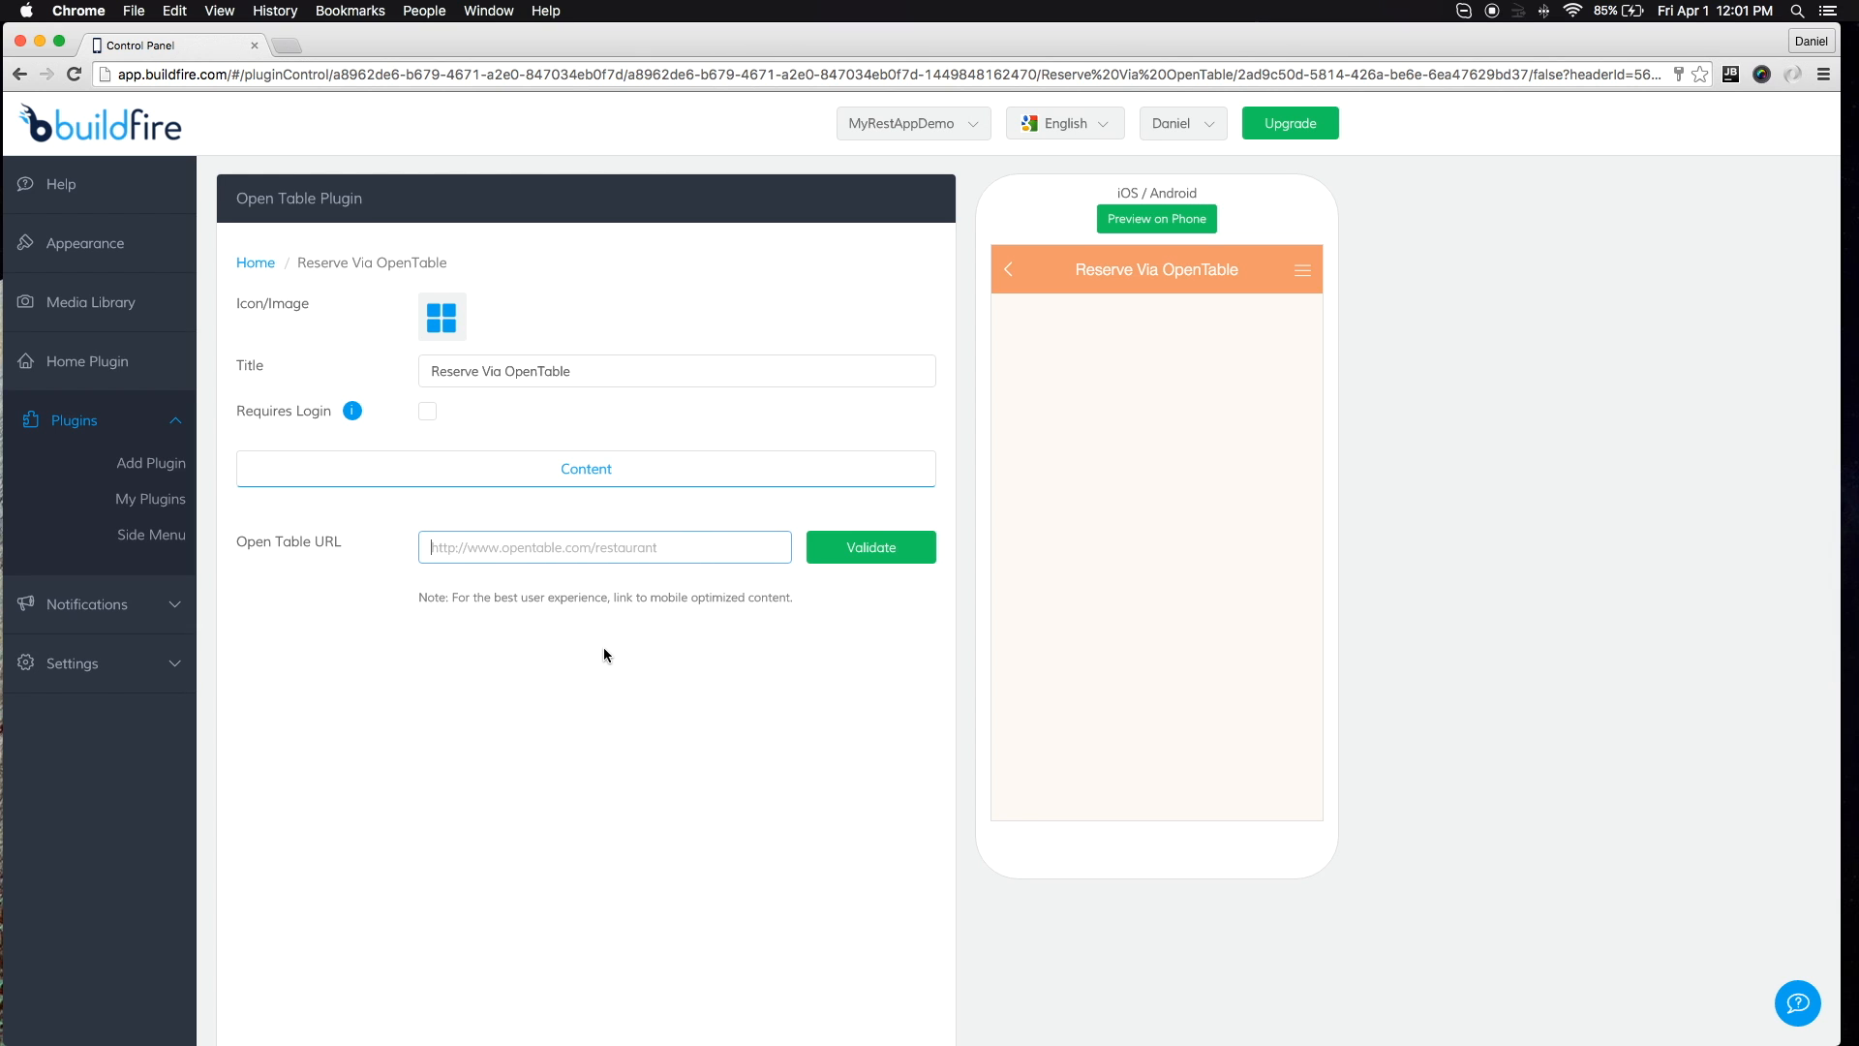
pyautogui.write('http://opentable.com/restaurant')
pyautogui.click(811, 554)
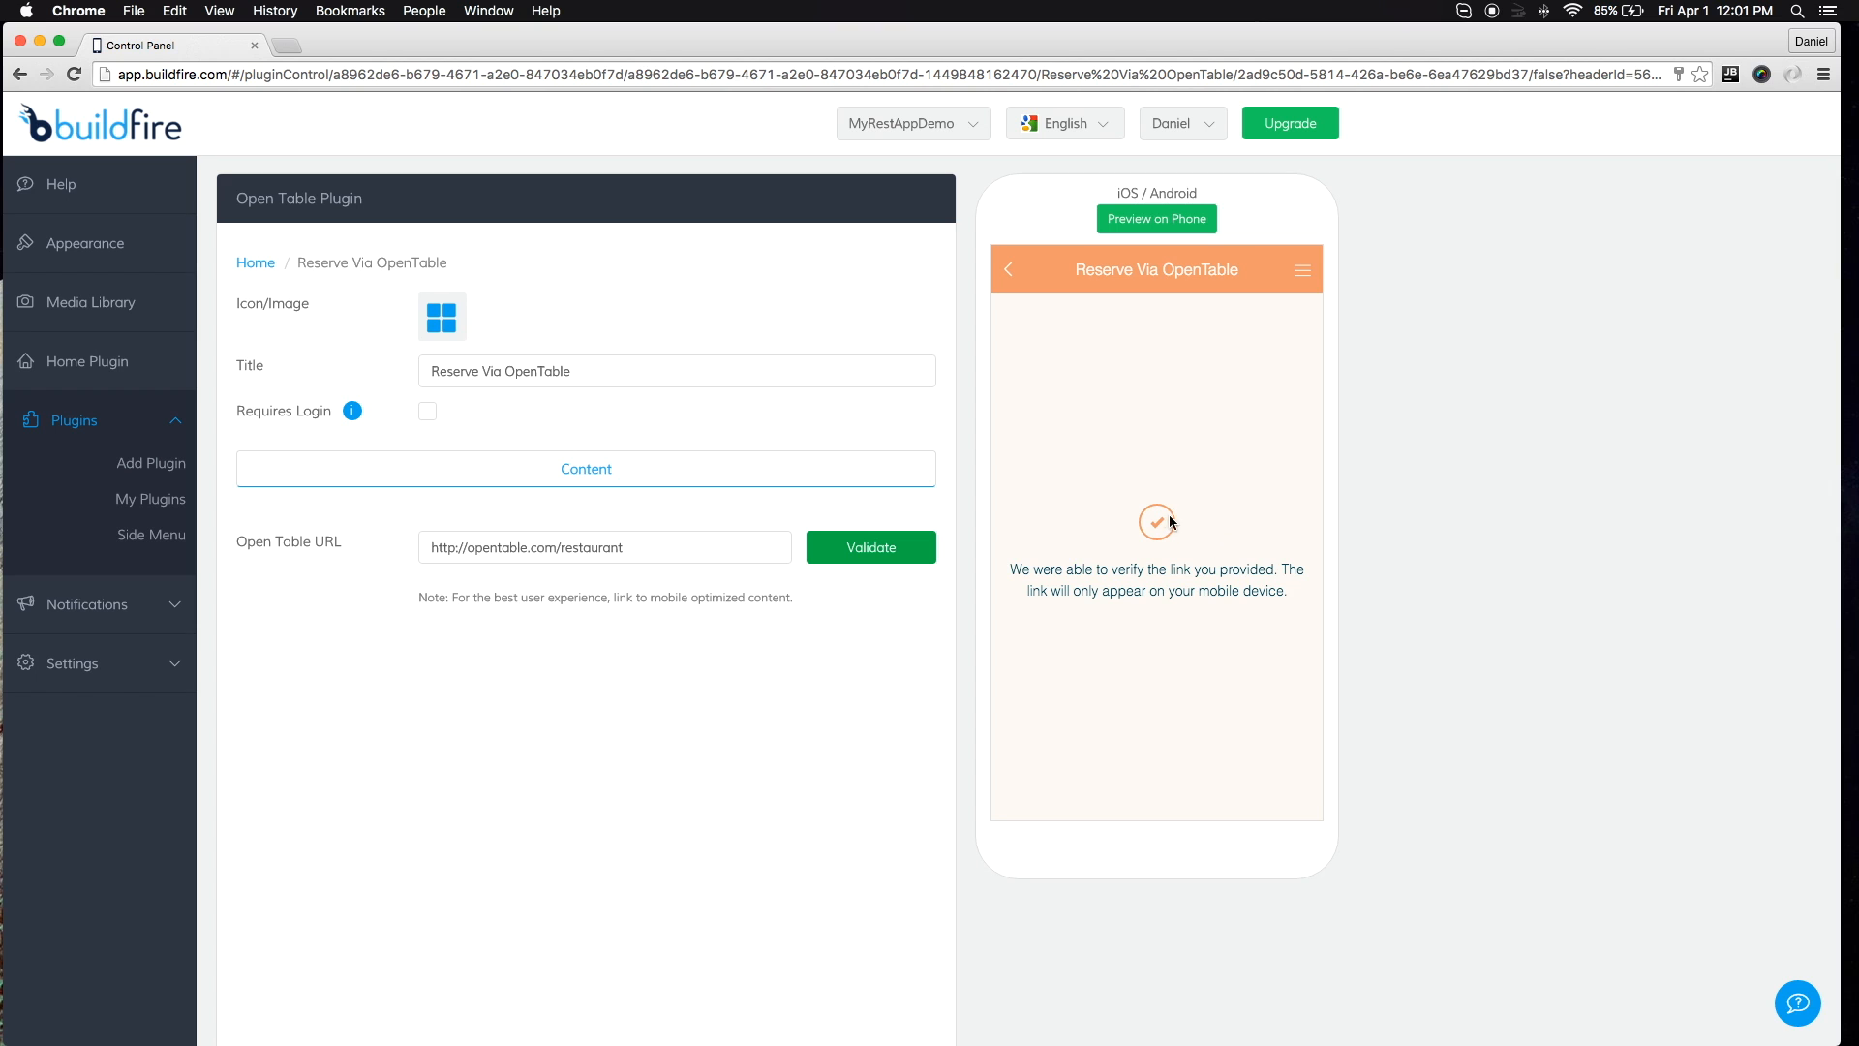
# Go back to the list of installed plugins and open the Contact Us plugin from its second page
pyautogui.click(1009, 269)
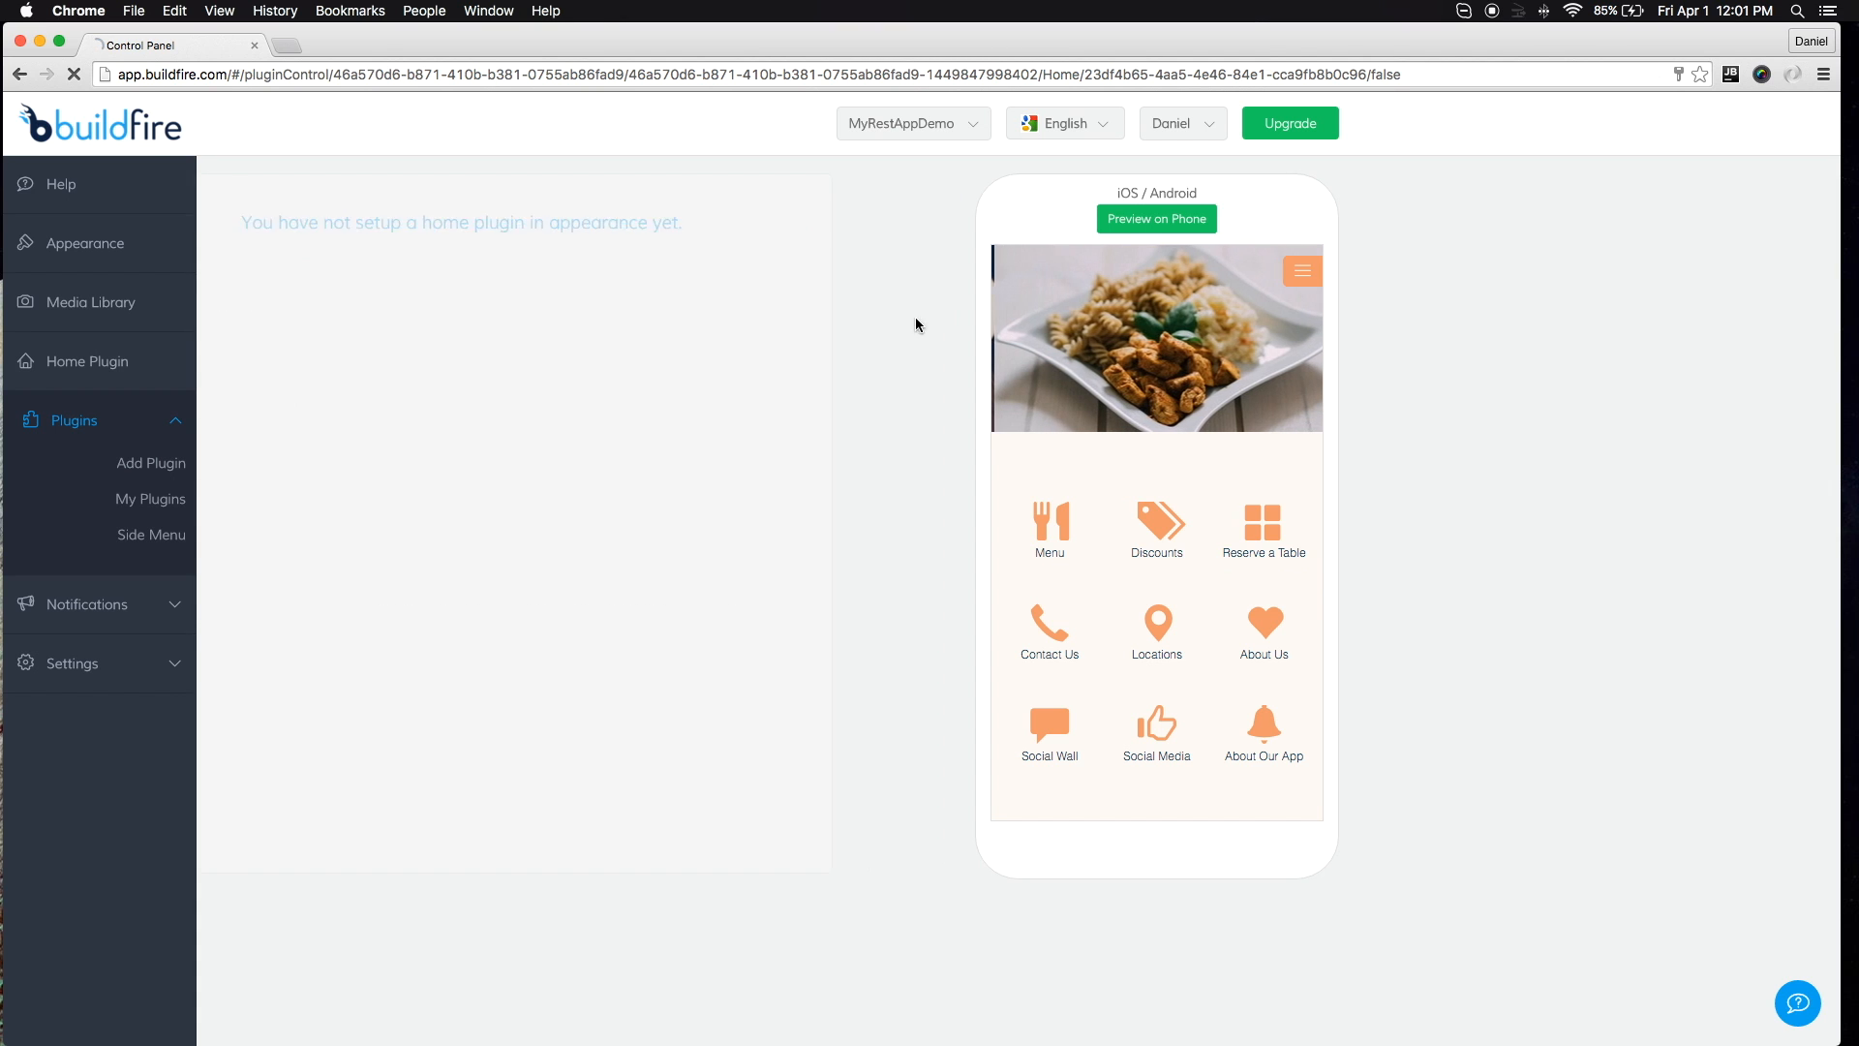
pyautogui.scroll(-3, 504, 765)
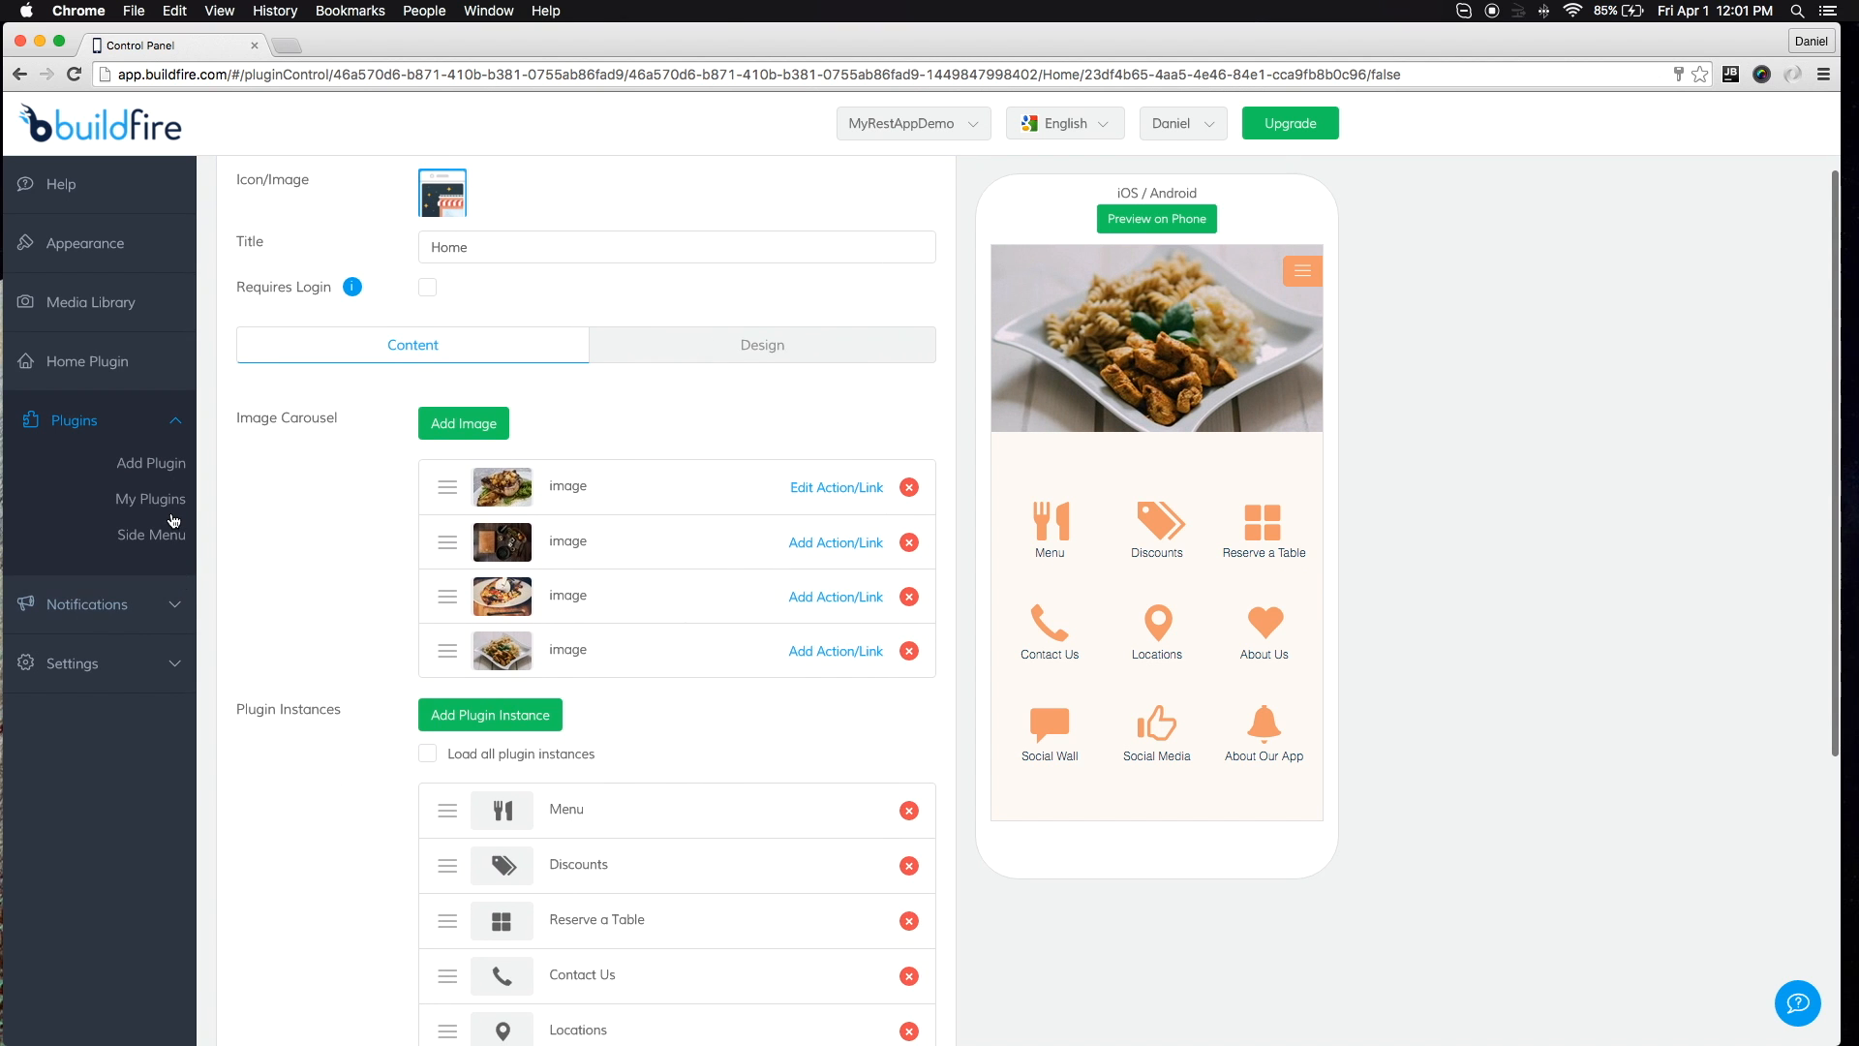
pyautogui.click(172, 500)
pyautogui.scroll(-10, 554, 767)
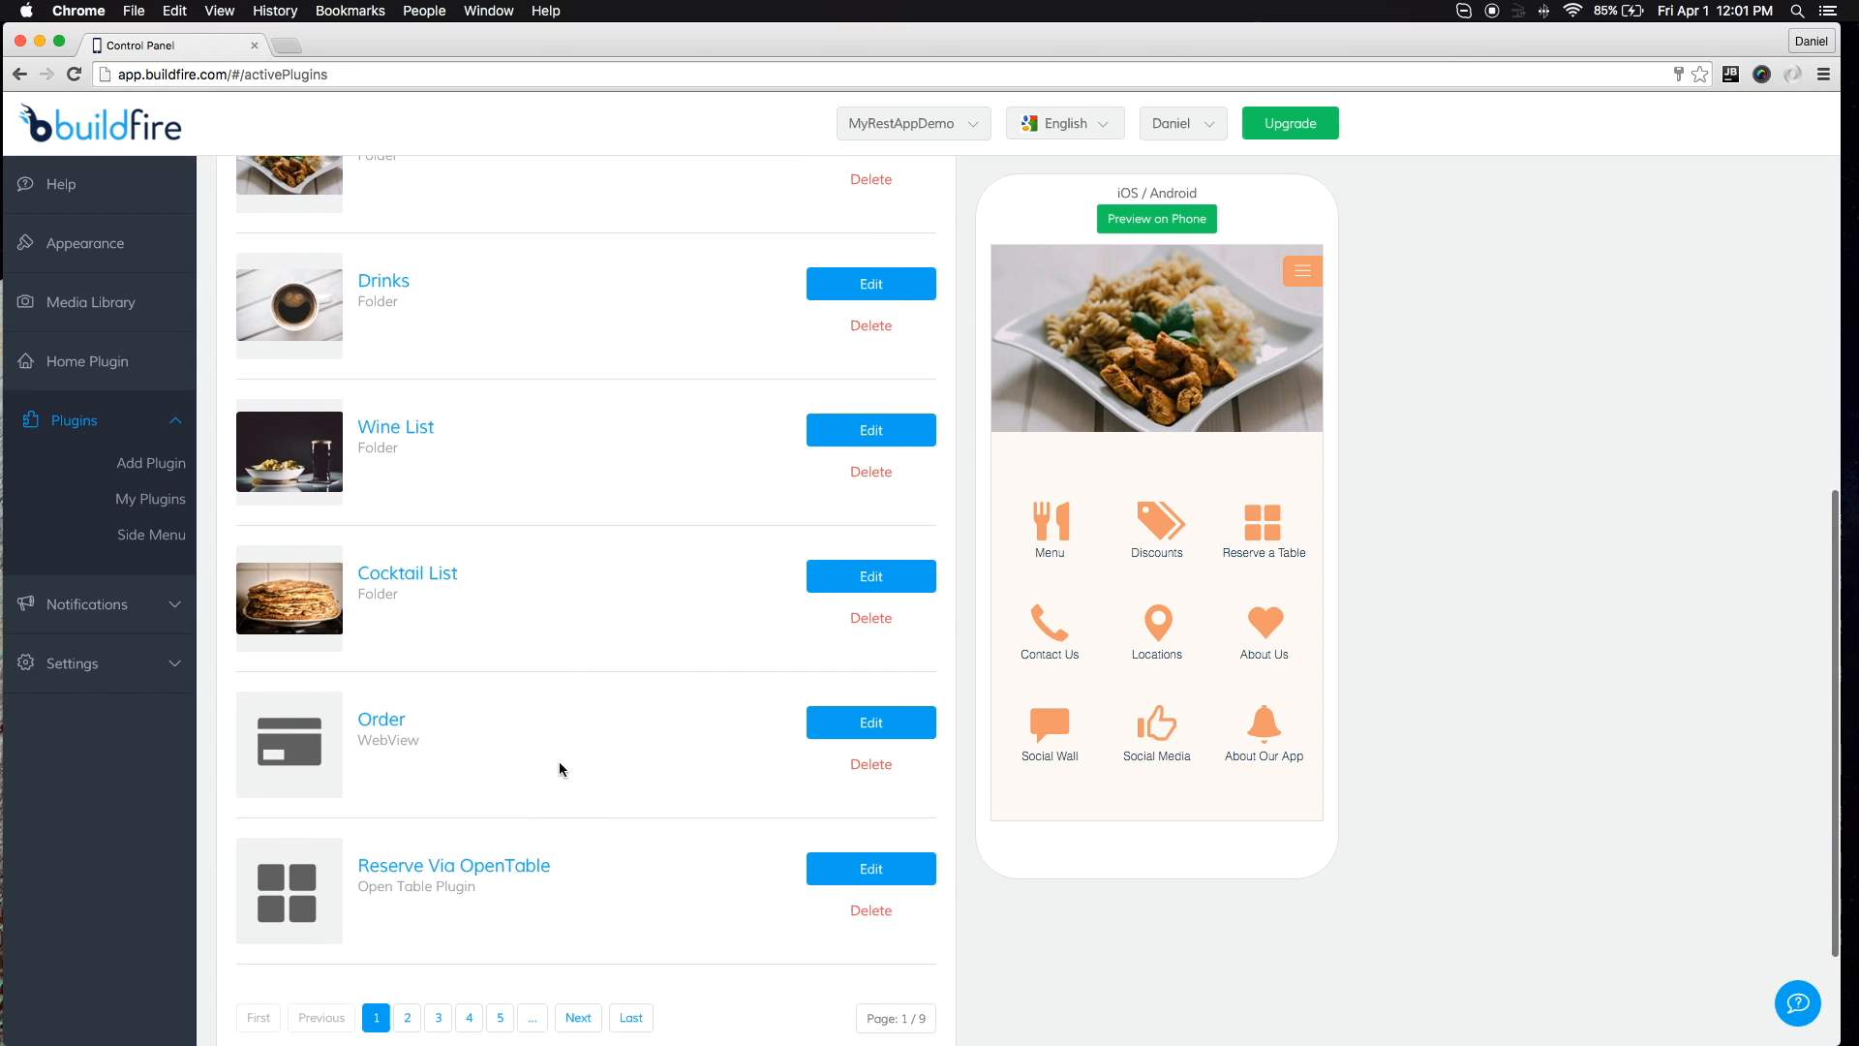
pyautogui.click(407, 894)
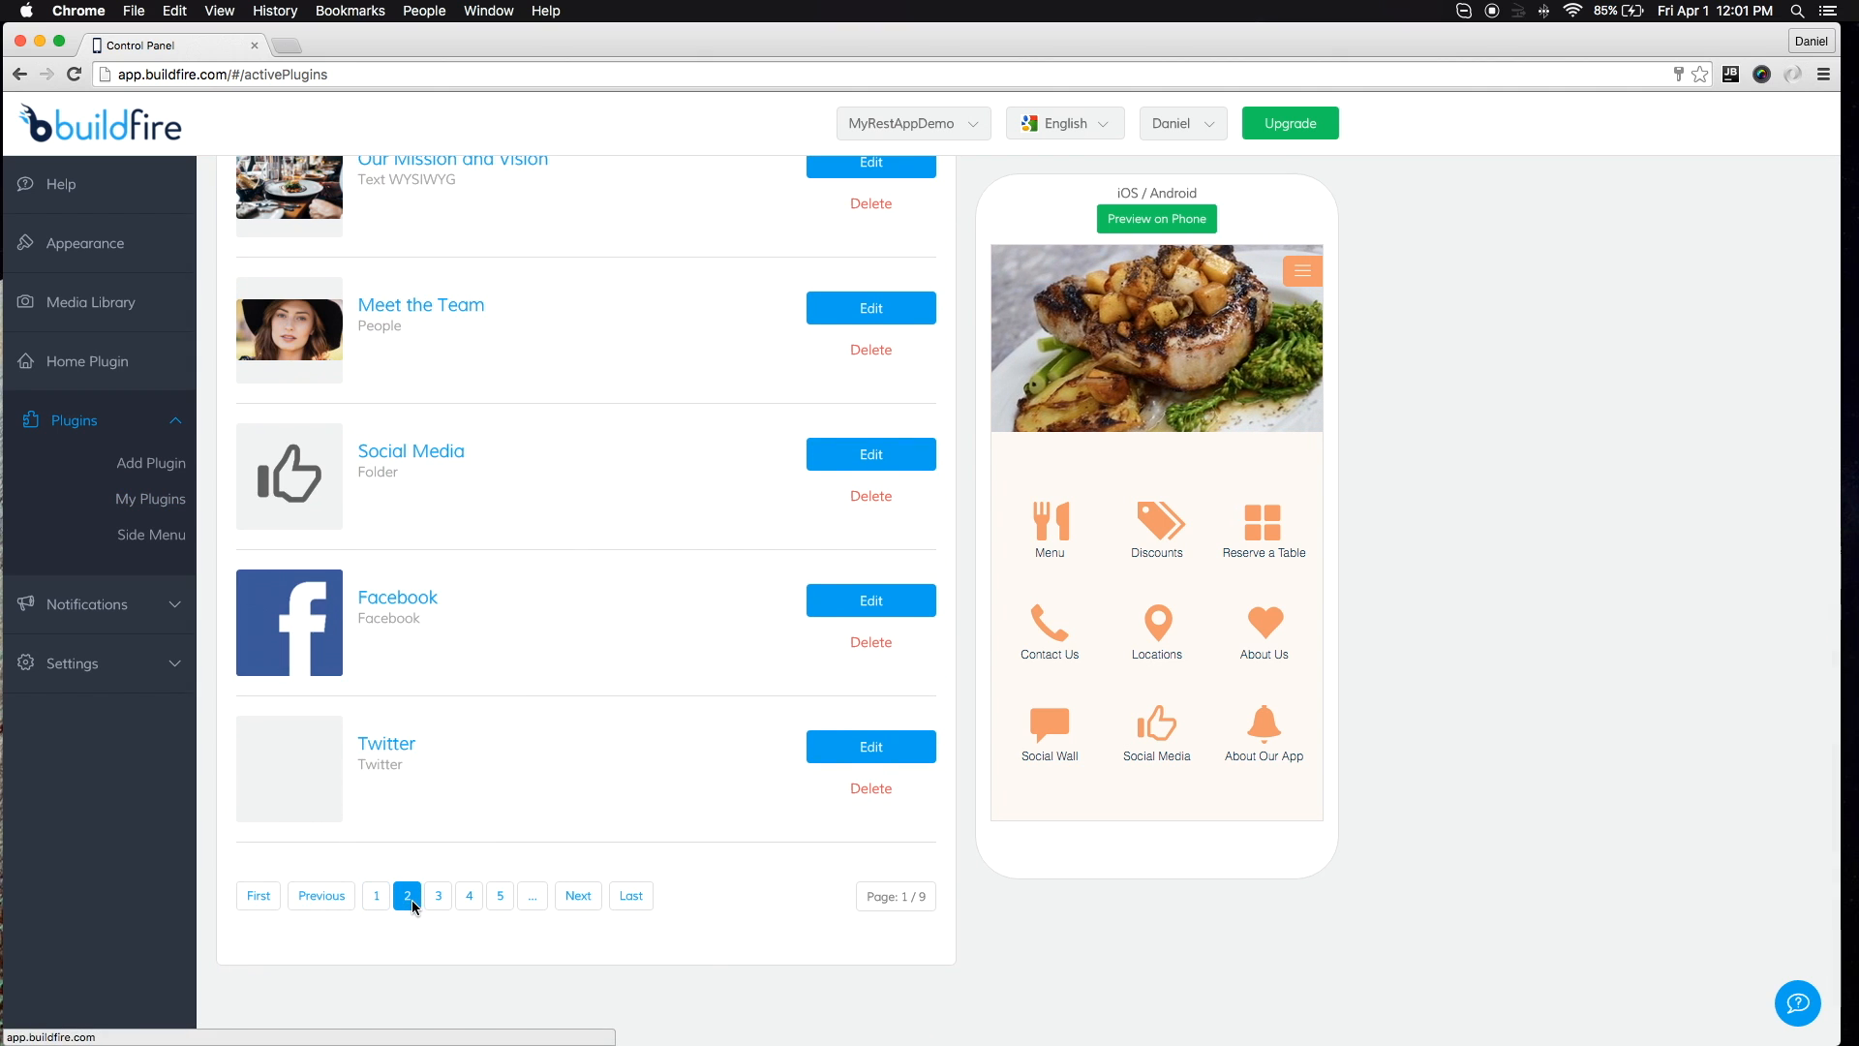
pyautogui.scroll(10, 527, 695)
pyautogui.scroll(-1, 513, 629)
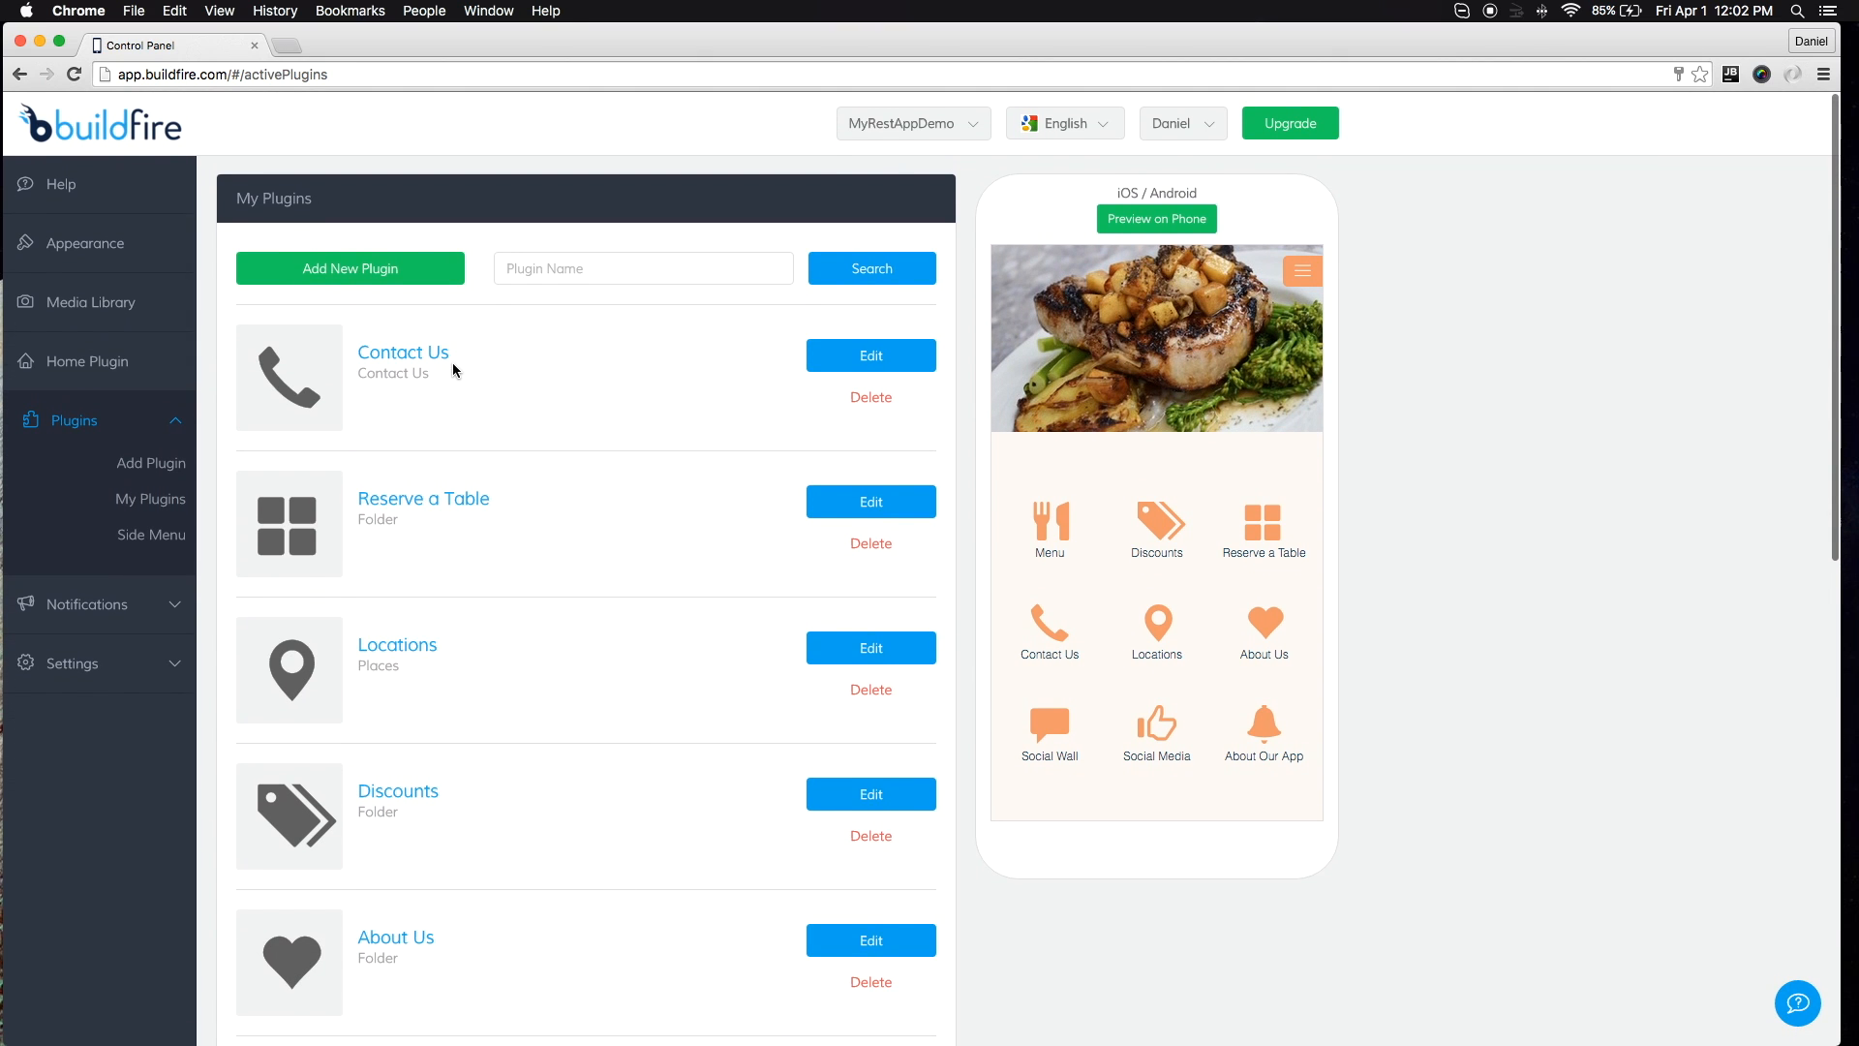
pyautogui.click(865, 358)
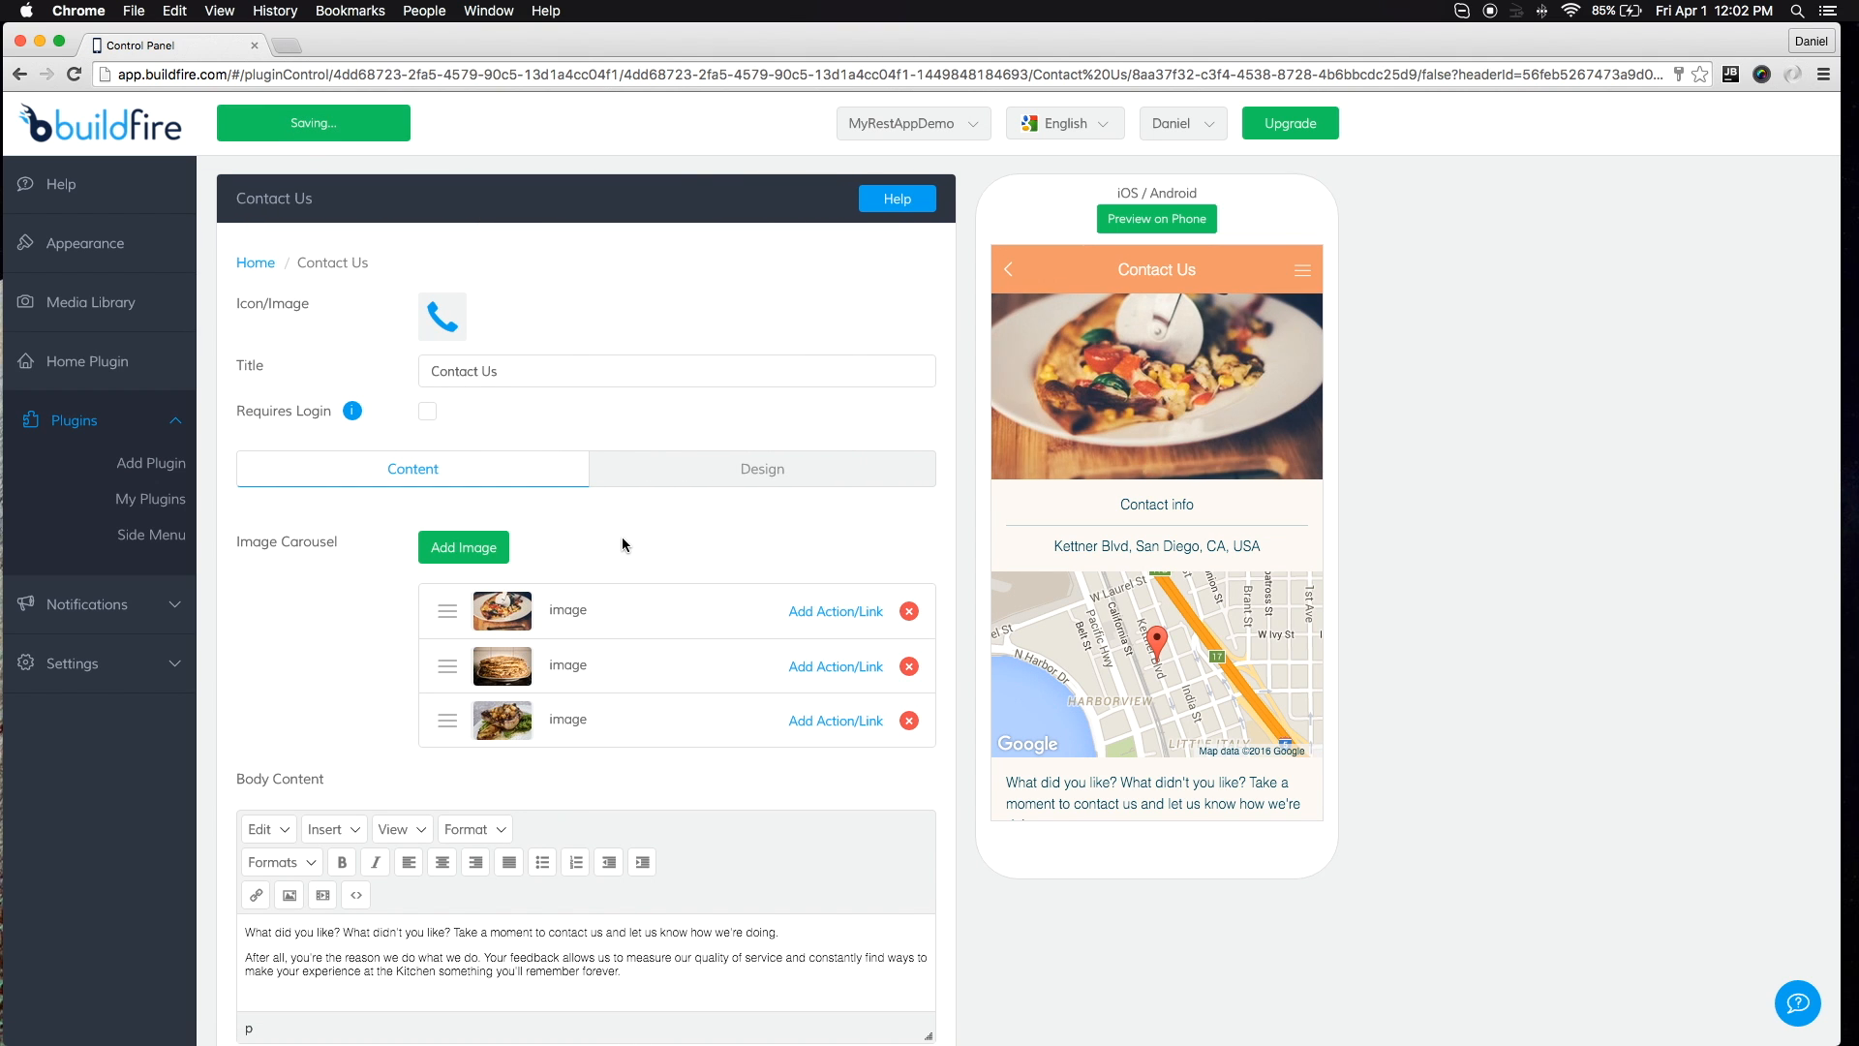
# Move the third image in the Contact Us image carousel, the grilled meat dish, up to second place
pyautogui.scroll(-2, 335, 629)
pyautogui.scroll(2, 376, 584)
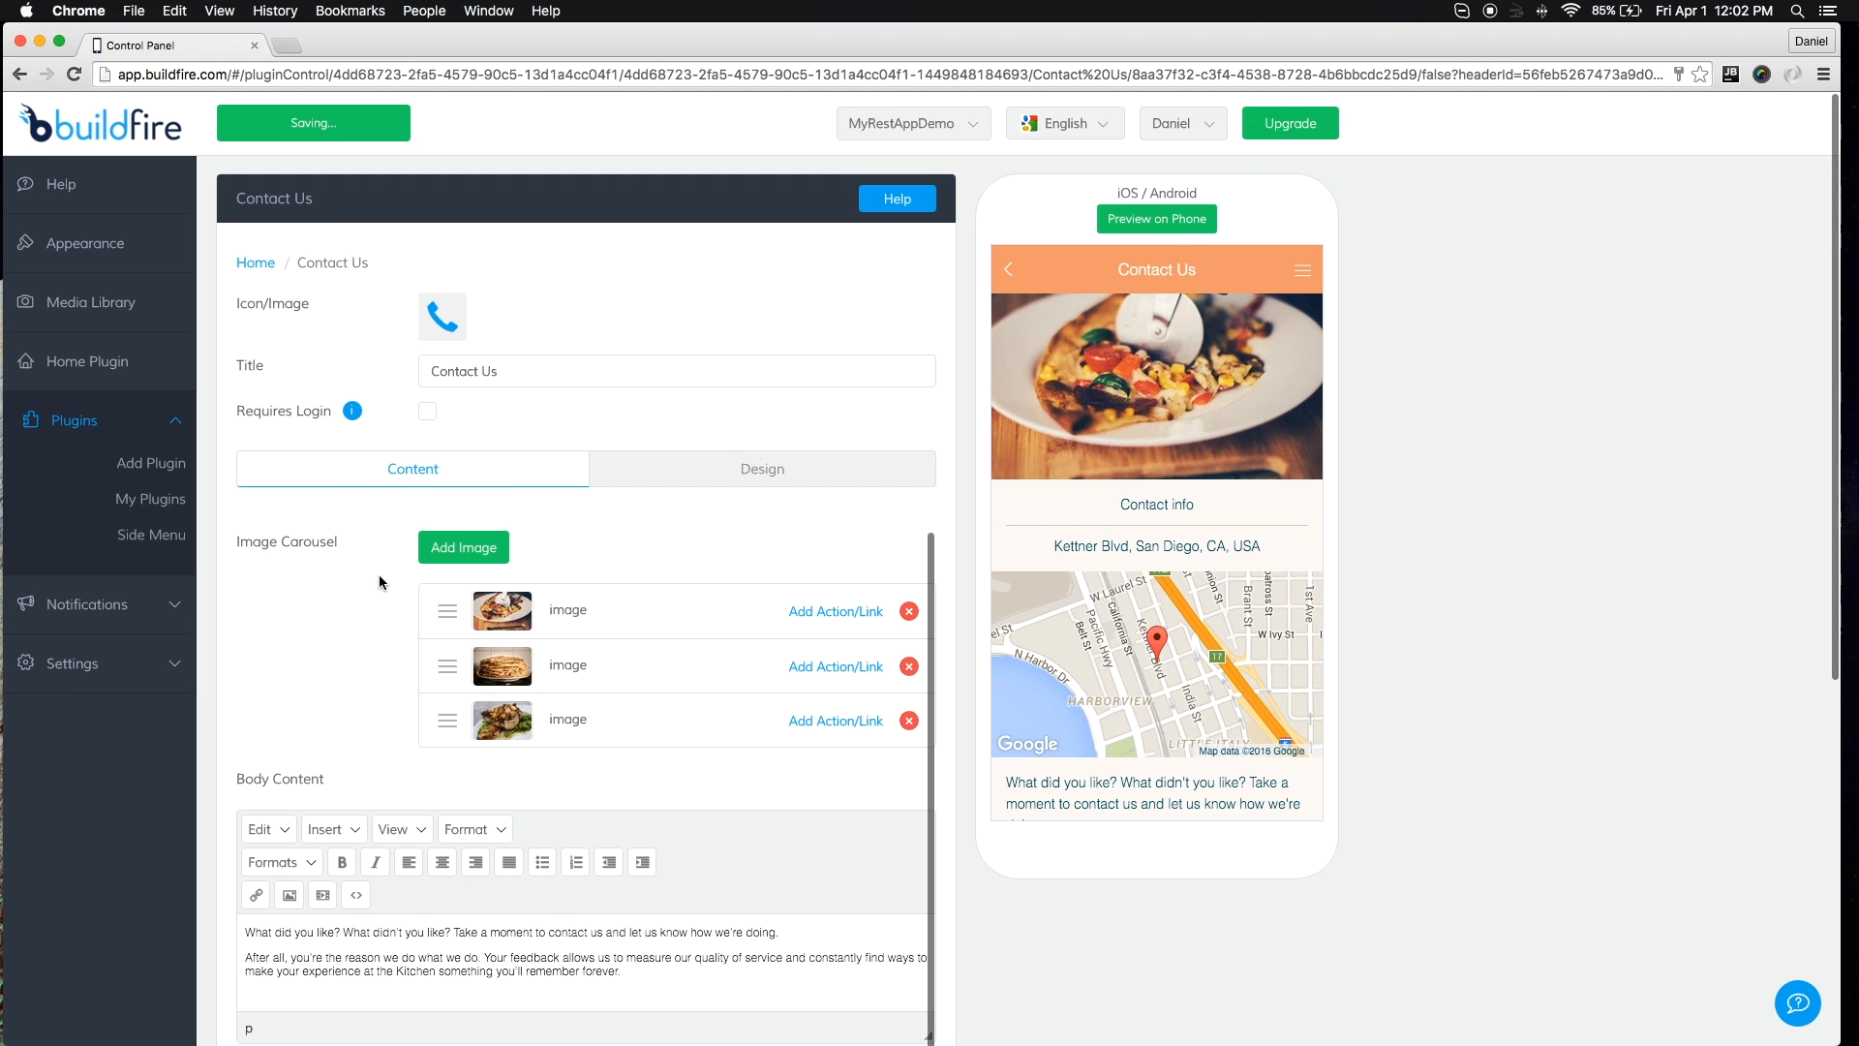
pyautogui.moveTo(449, 718); pyautogui.dragTo(450, 623)
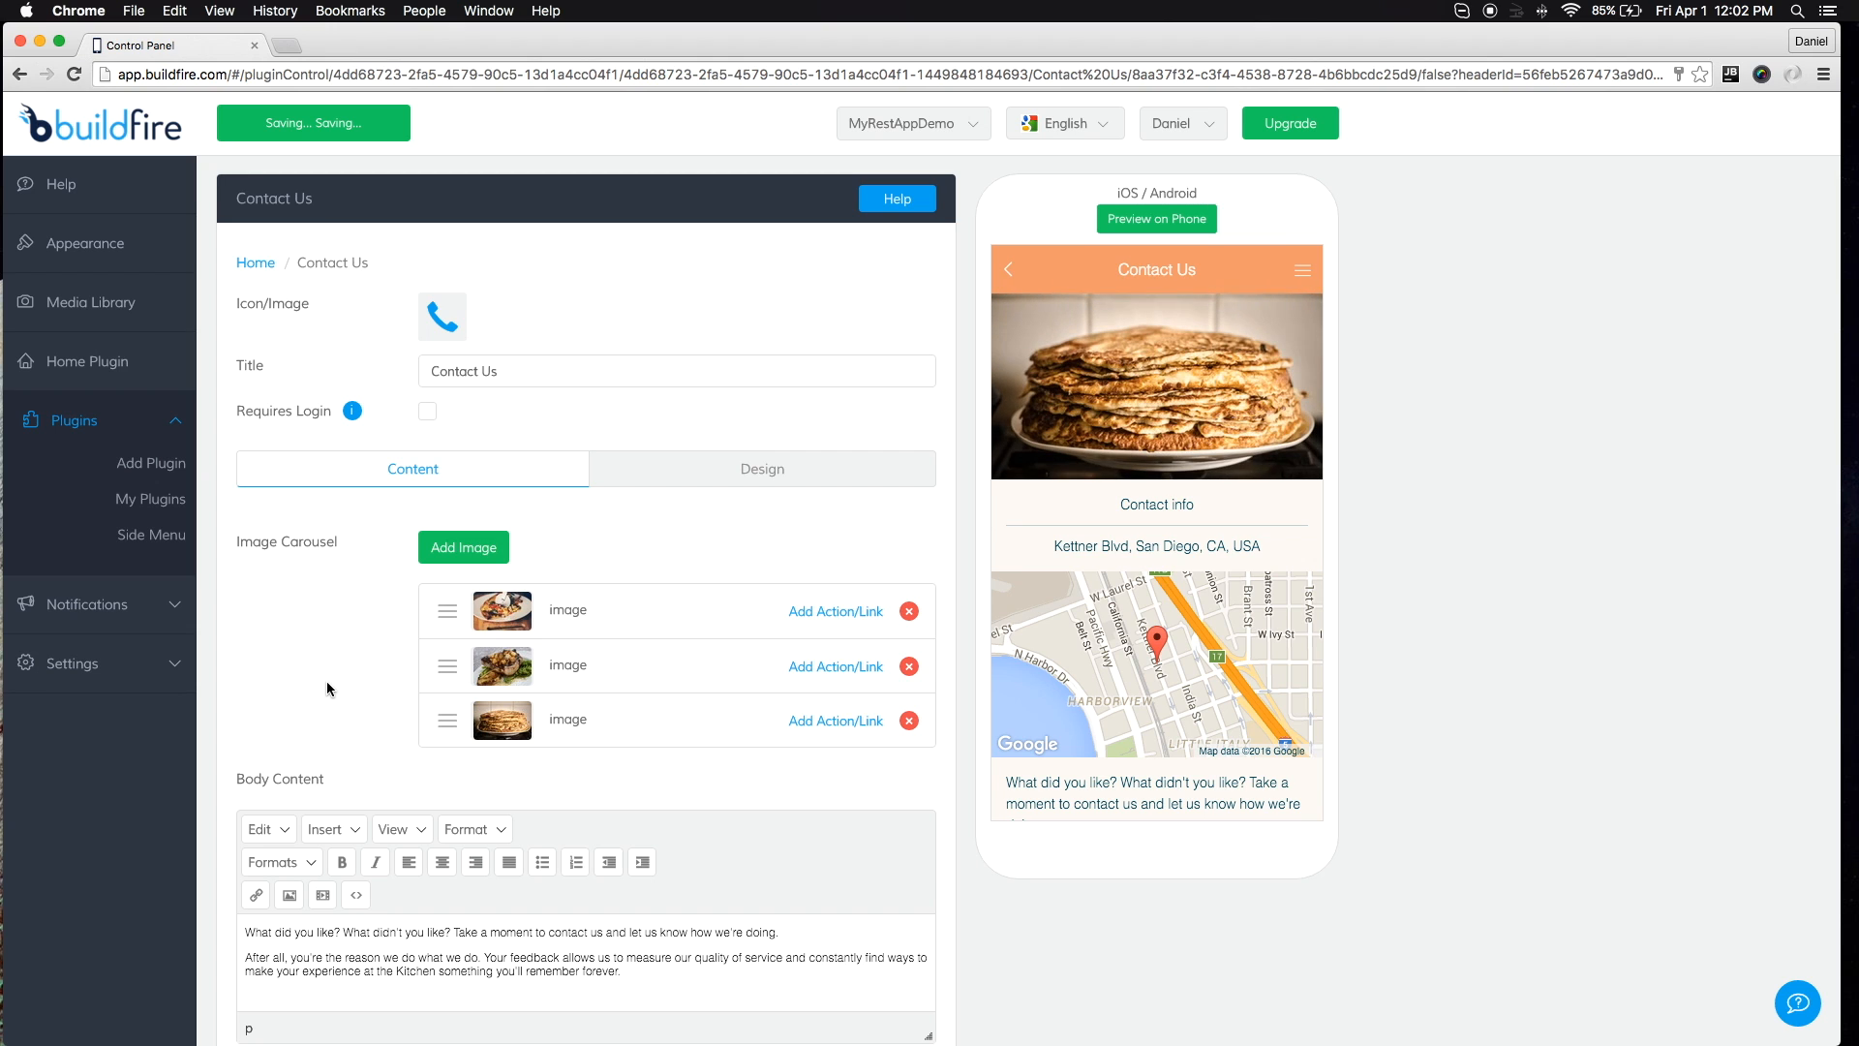
# Review the Contact Us plugin's body content, address, map and links
pyautogui.scroll(-4, 329, 690)
pyautogui.scroll(-1, 330, 690)
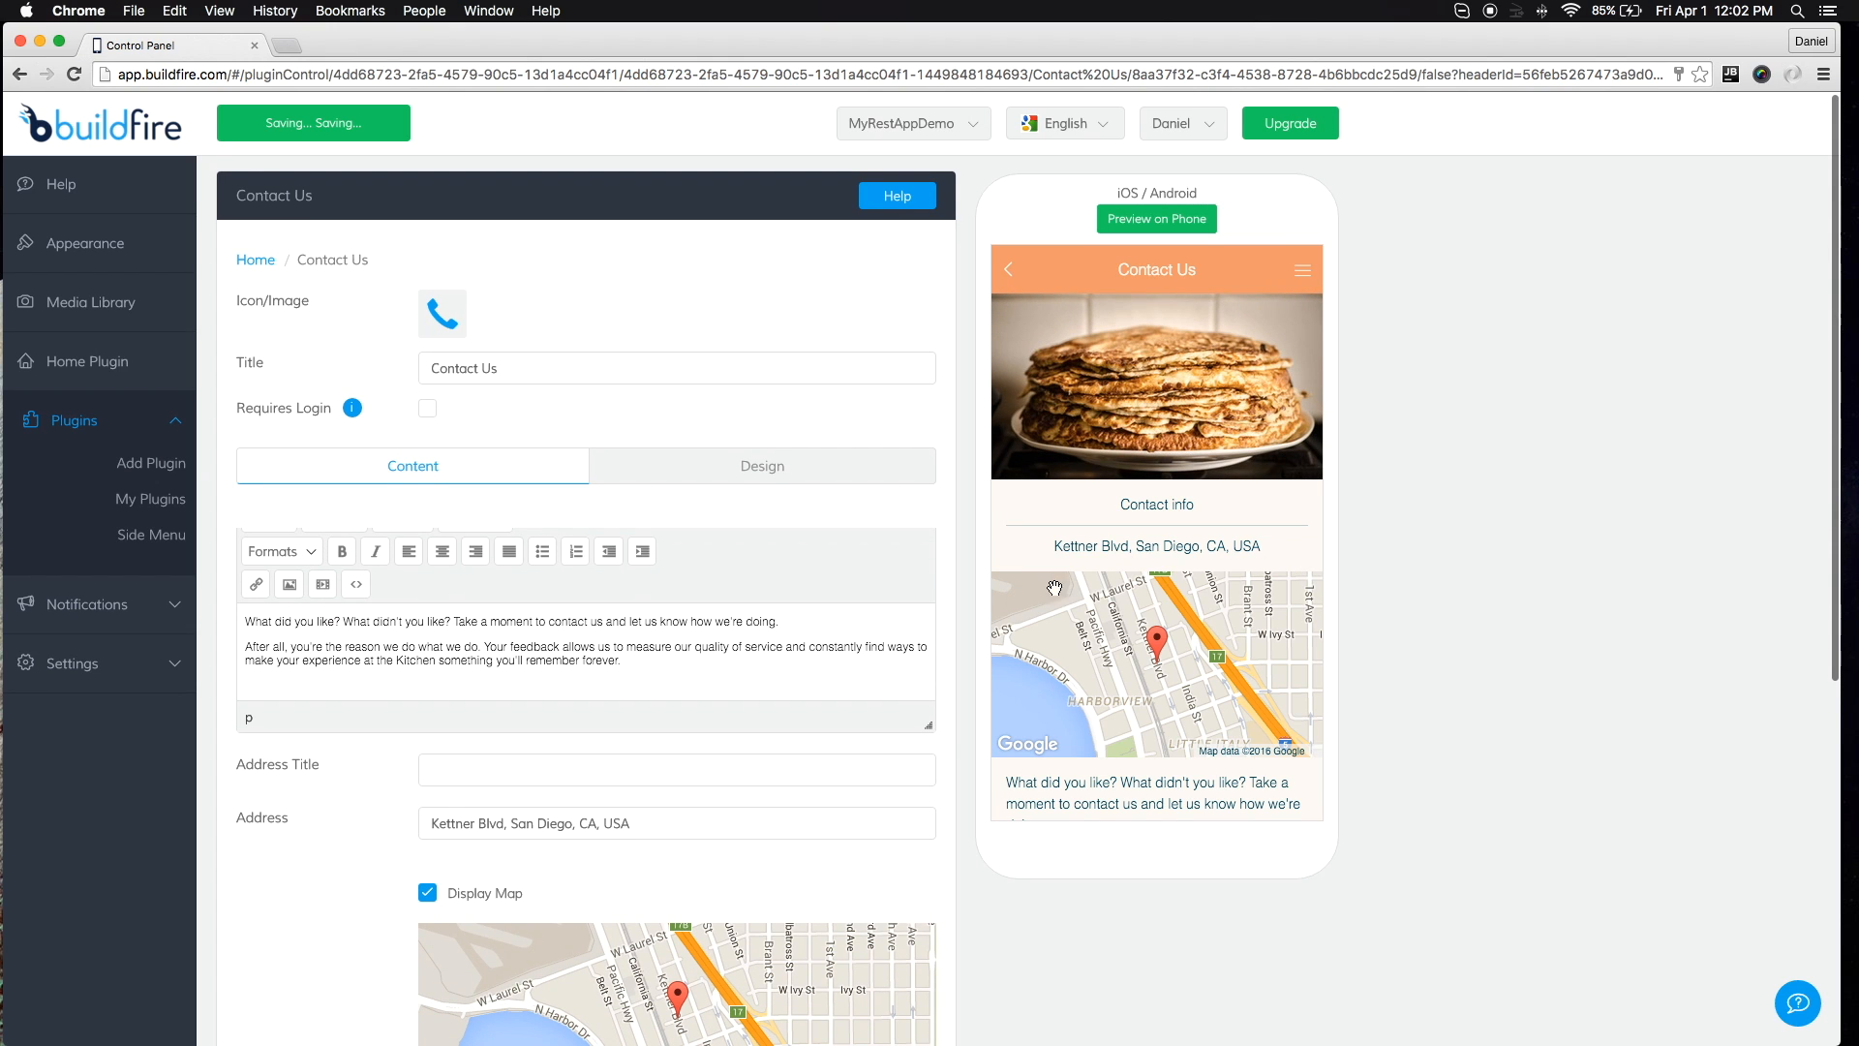
pyautogui.scroll(-5, 281, 857)
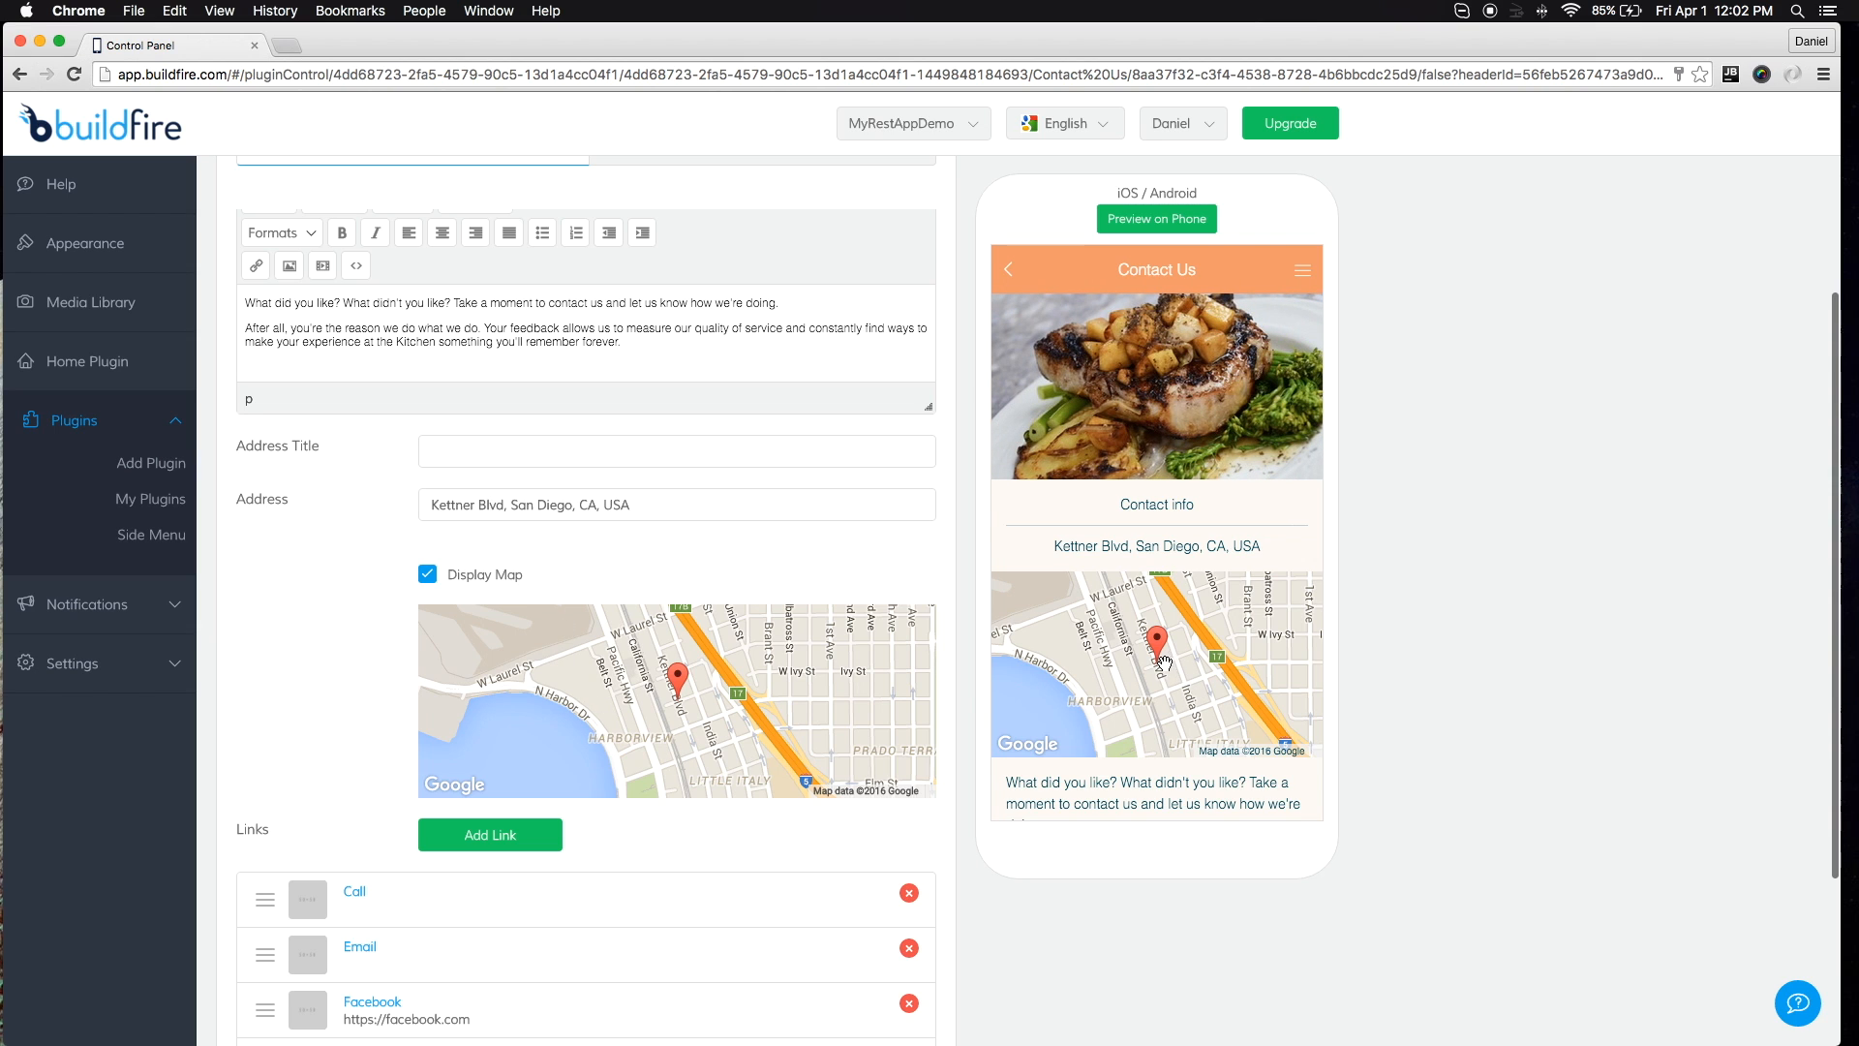
pyautogui.scroll(-4, 282, 749)
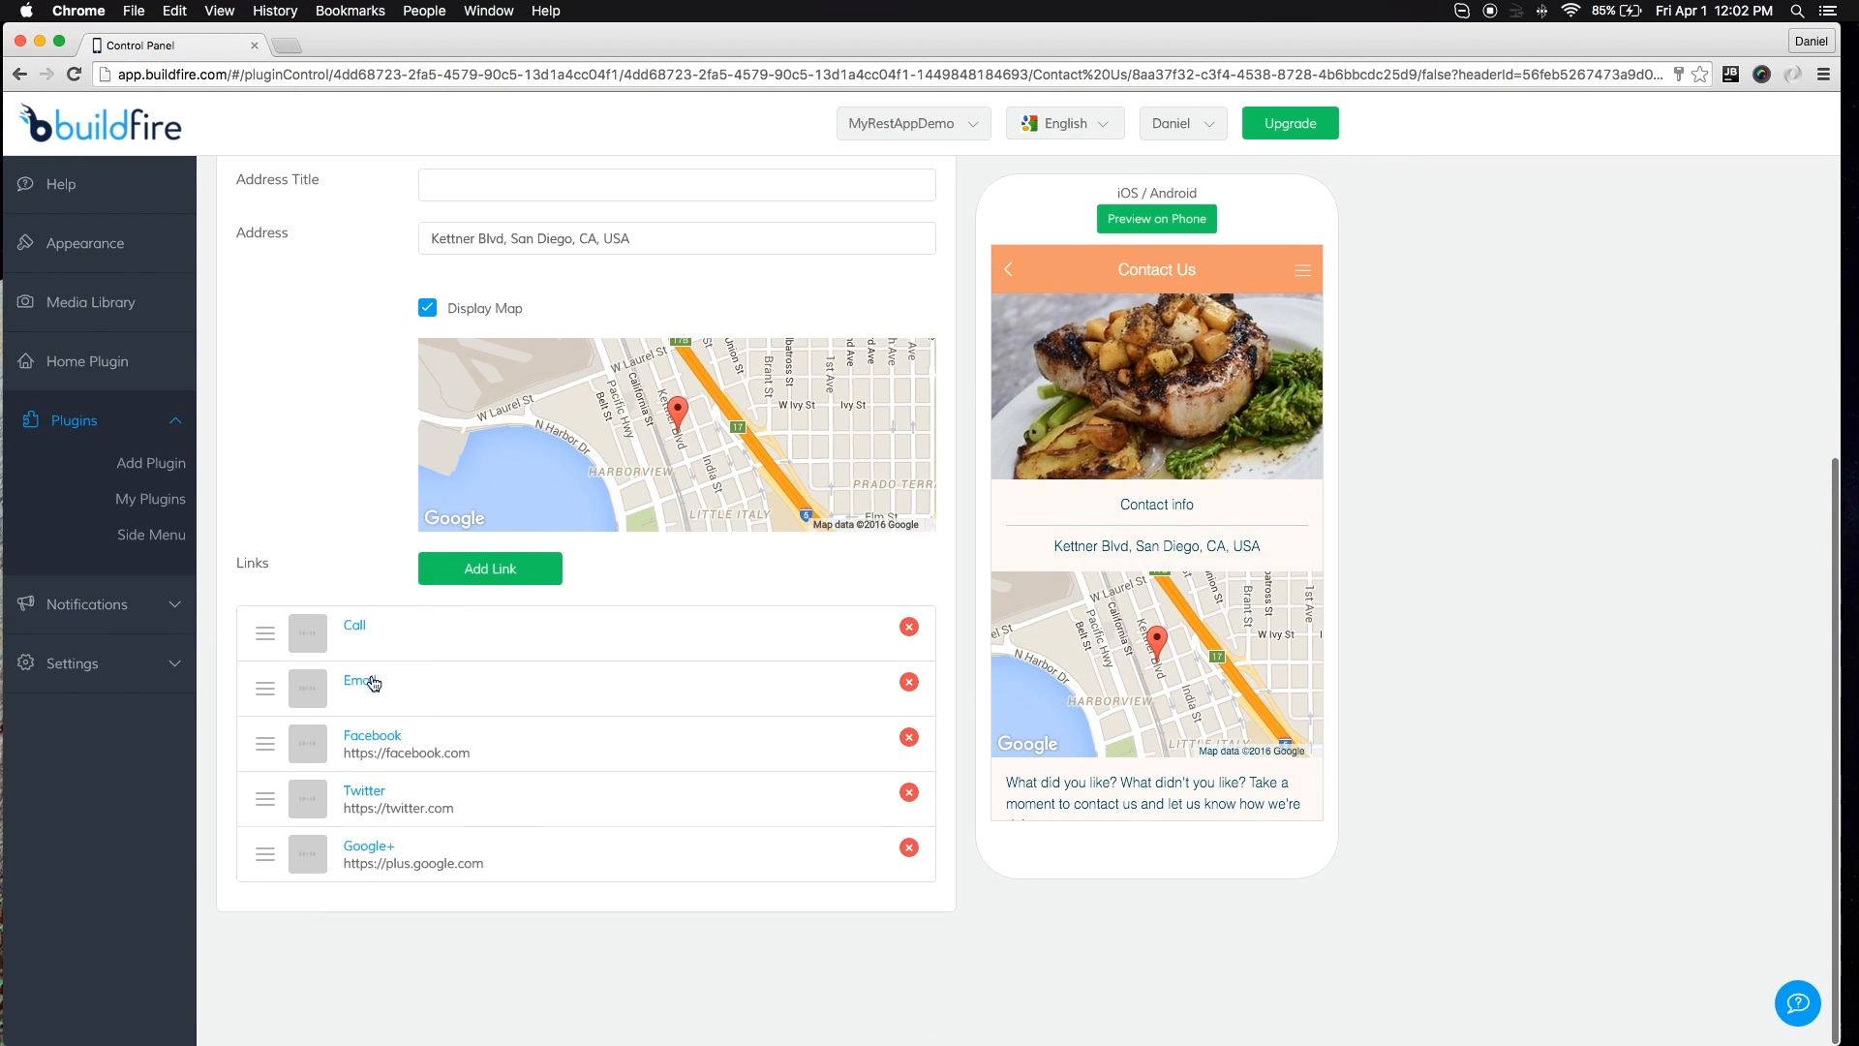
# Check the Contact Us page in the phone preview, opening and closing its list of contact links
pyautogui.scroll(-3, 1143, 777)
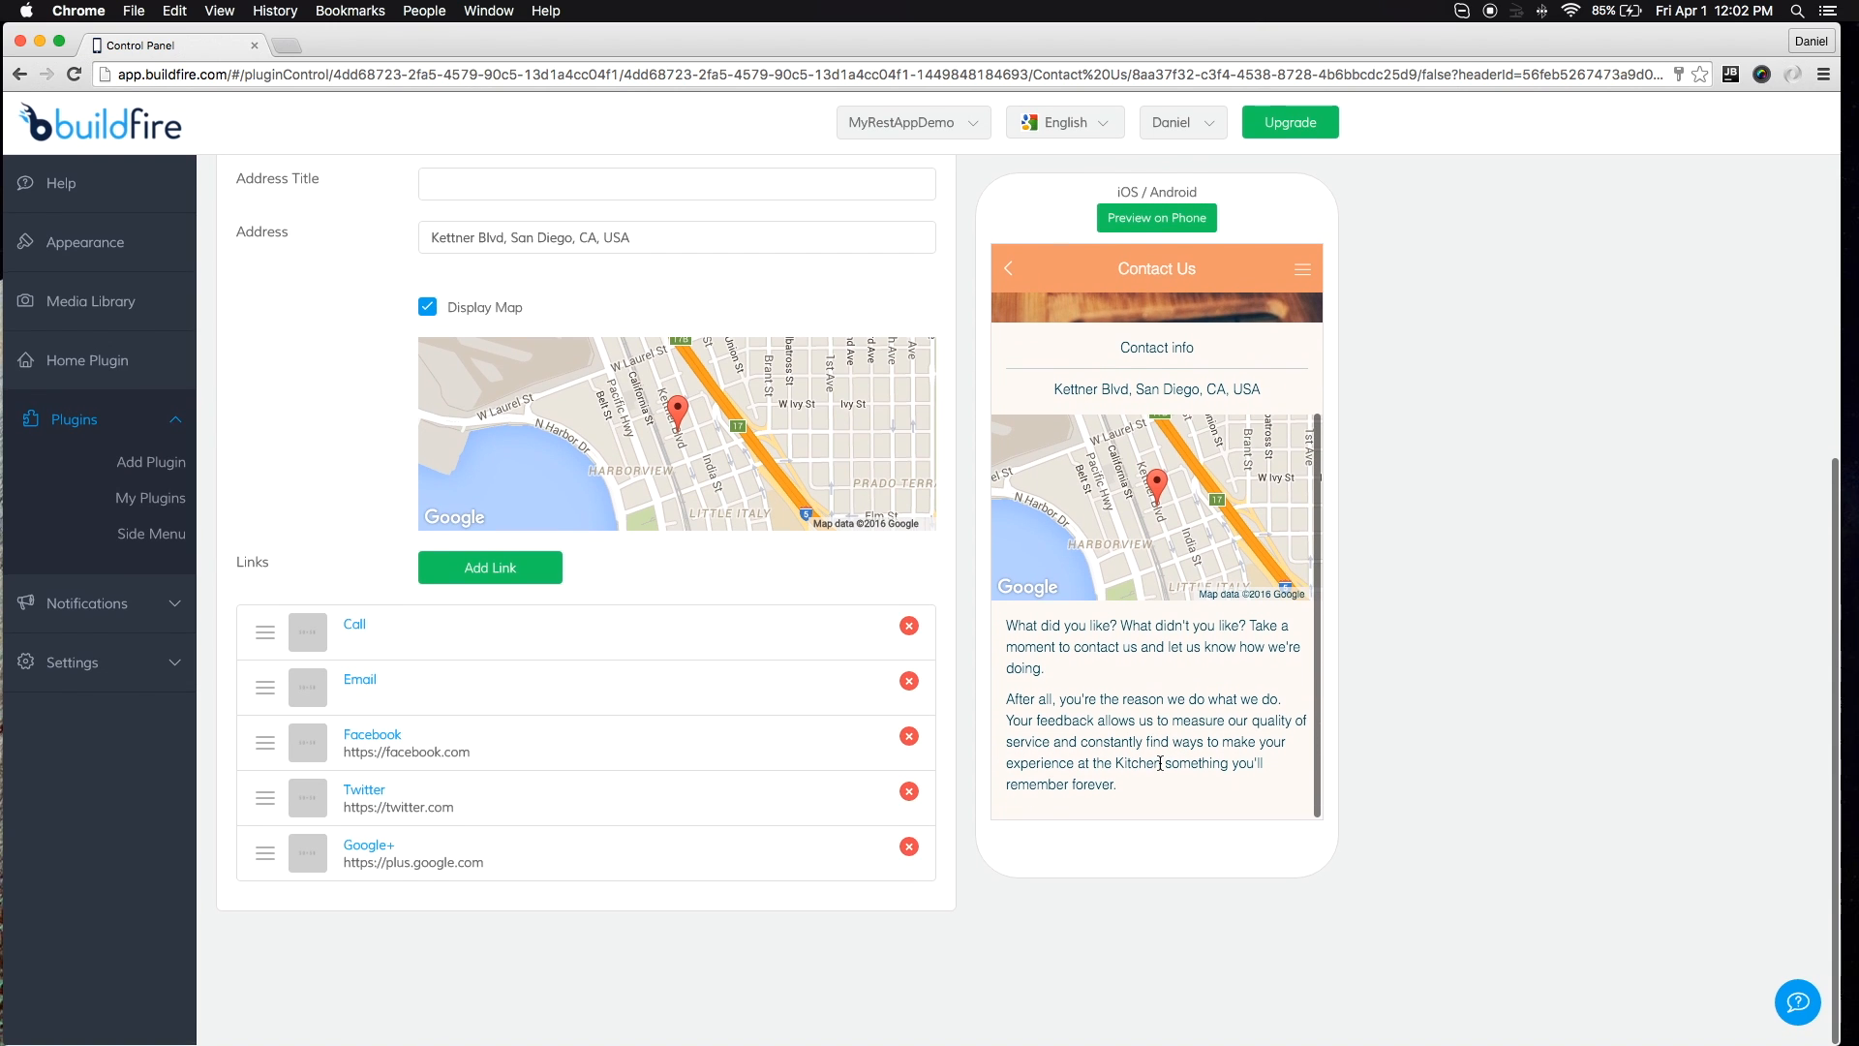
pyautogui.scroll(1, 1162, 704)
pyautogui.scroll(2, 1162, 704)
pyautogui.click(1183, 463)
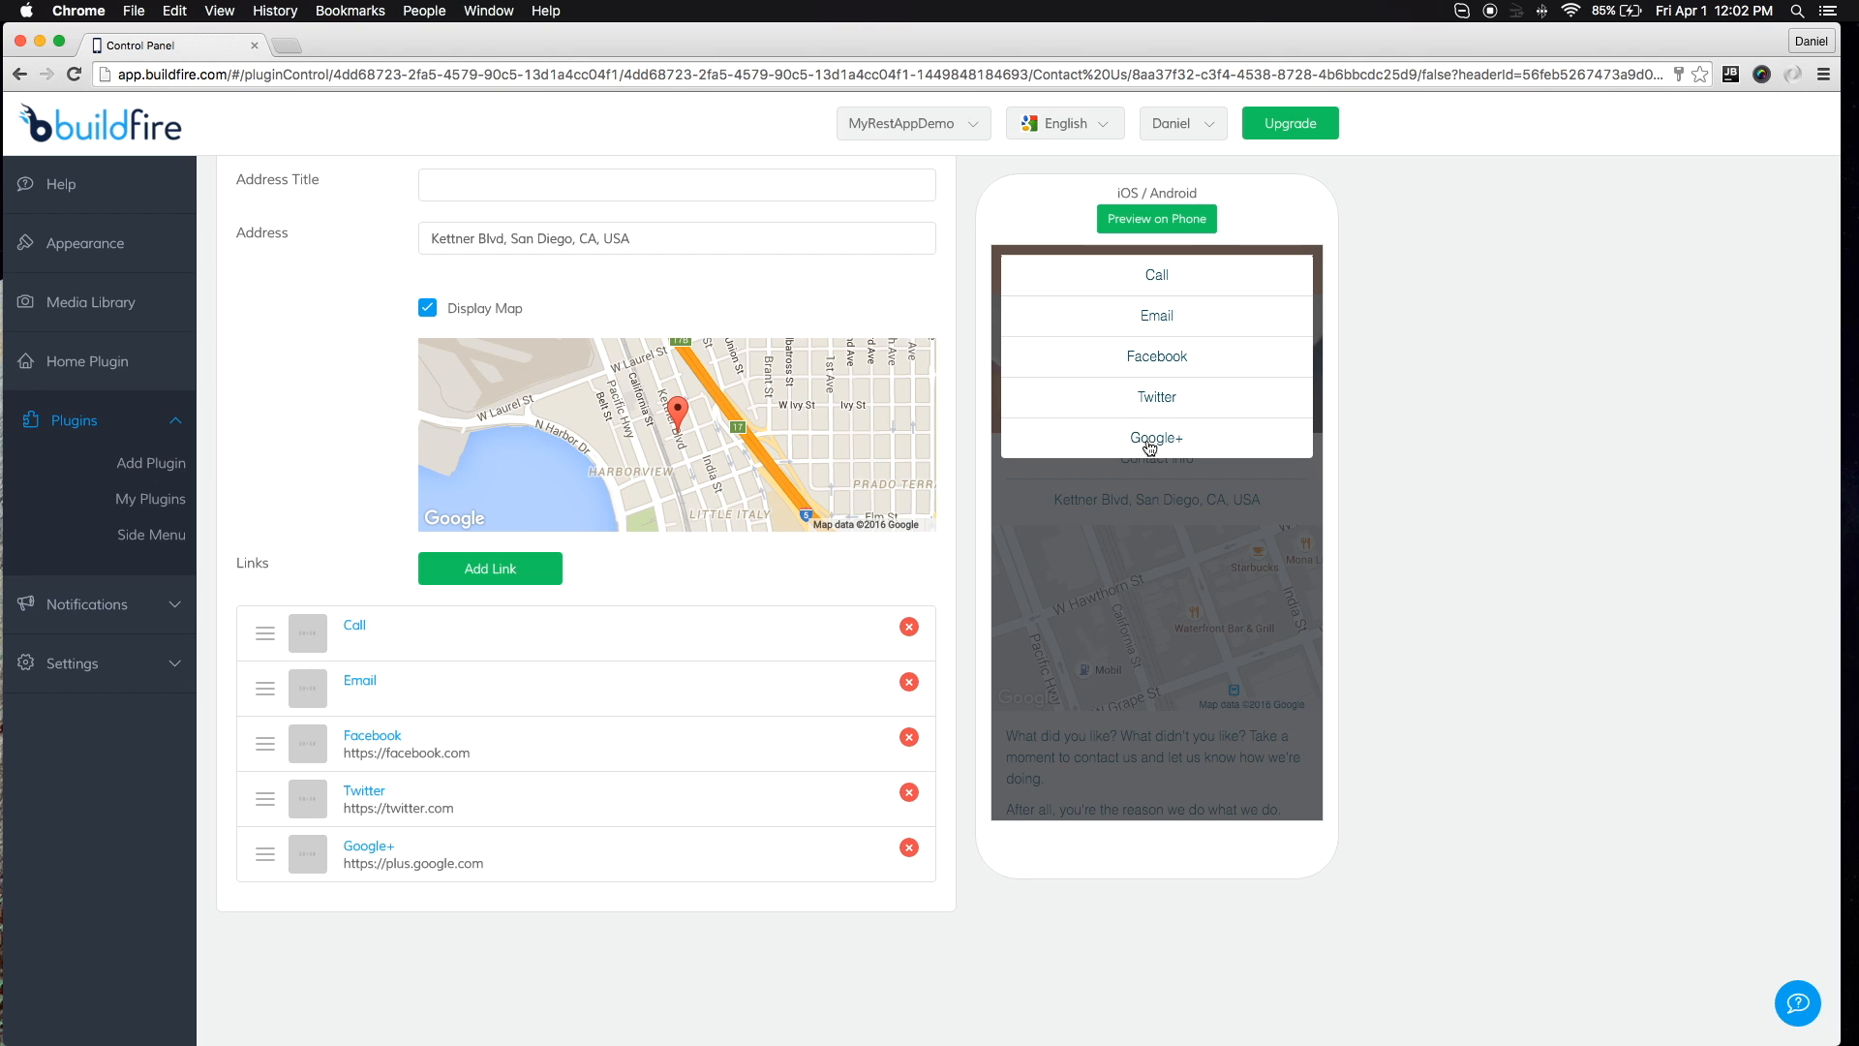
pyautogui.click(1265, 494)
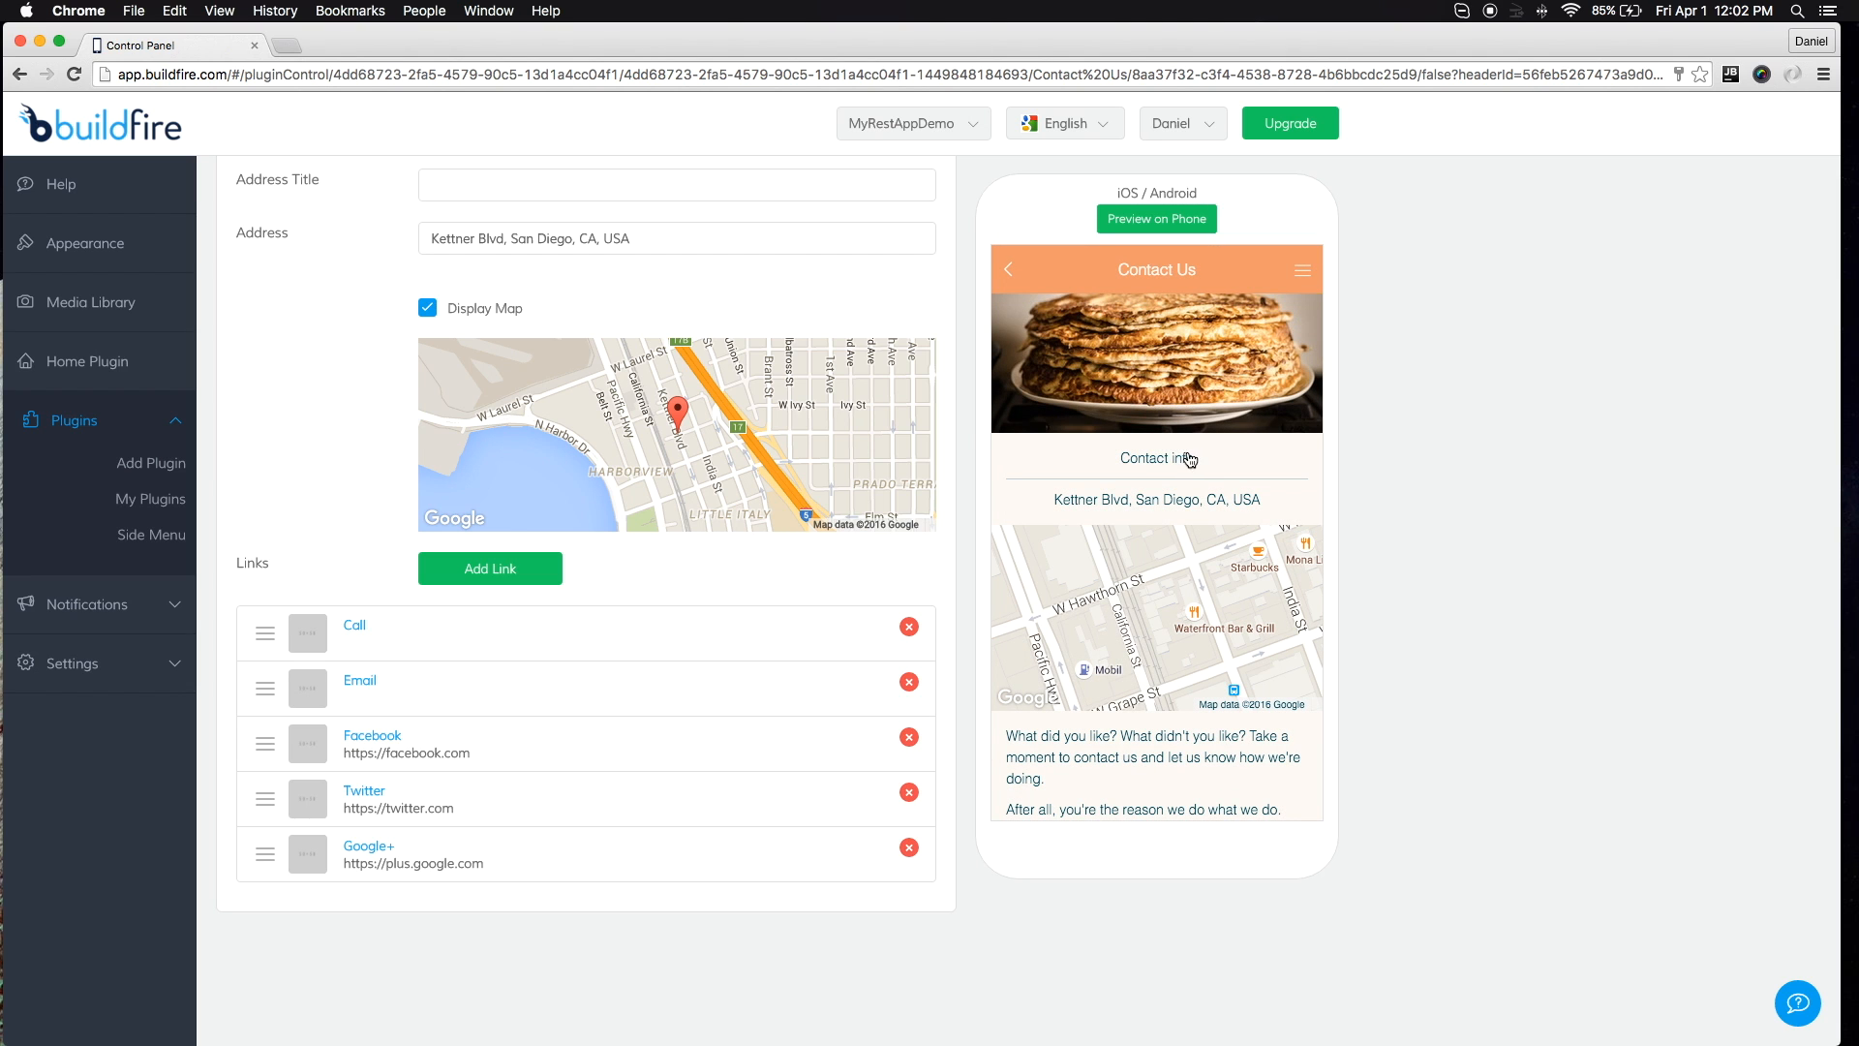
pyautogui.click(1162, 468)
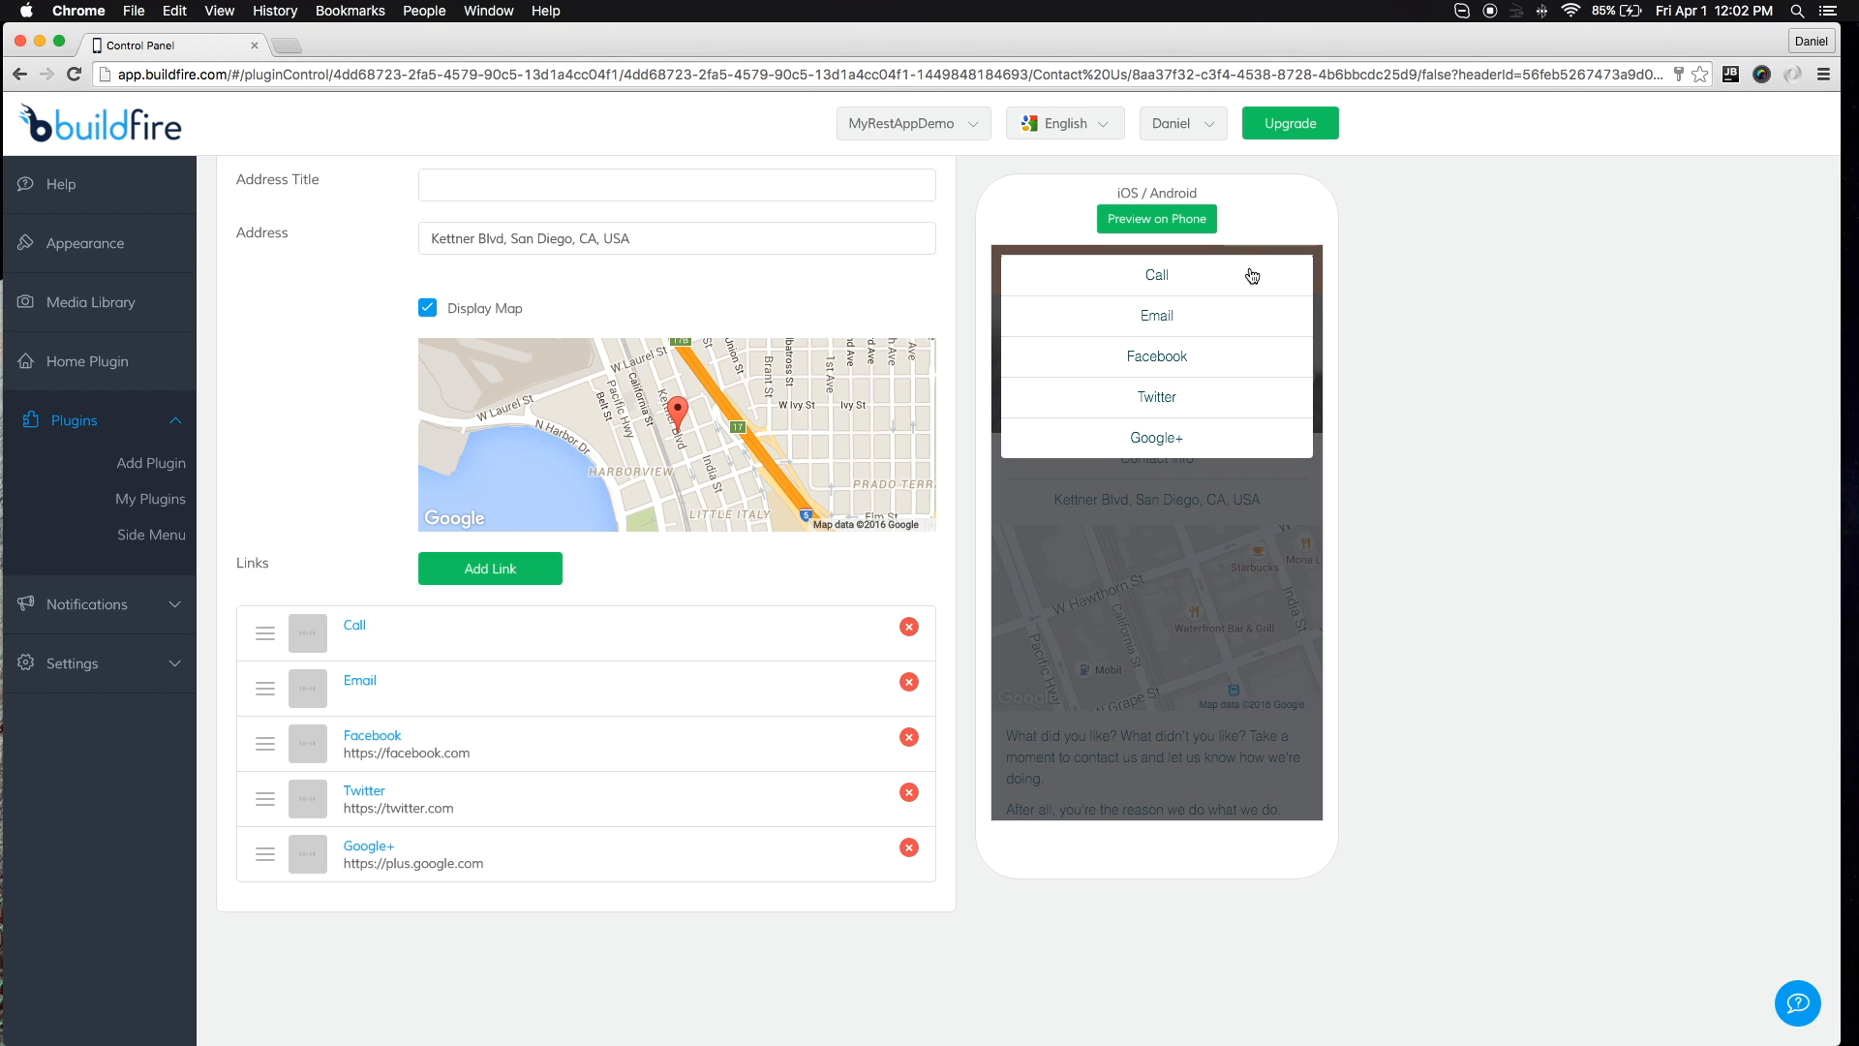
pyautogui.click(1267, 473)
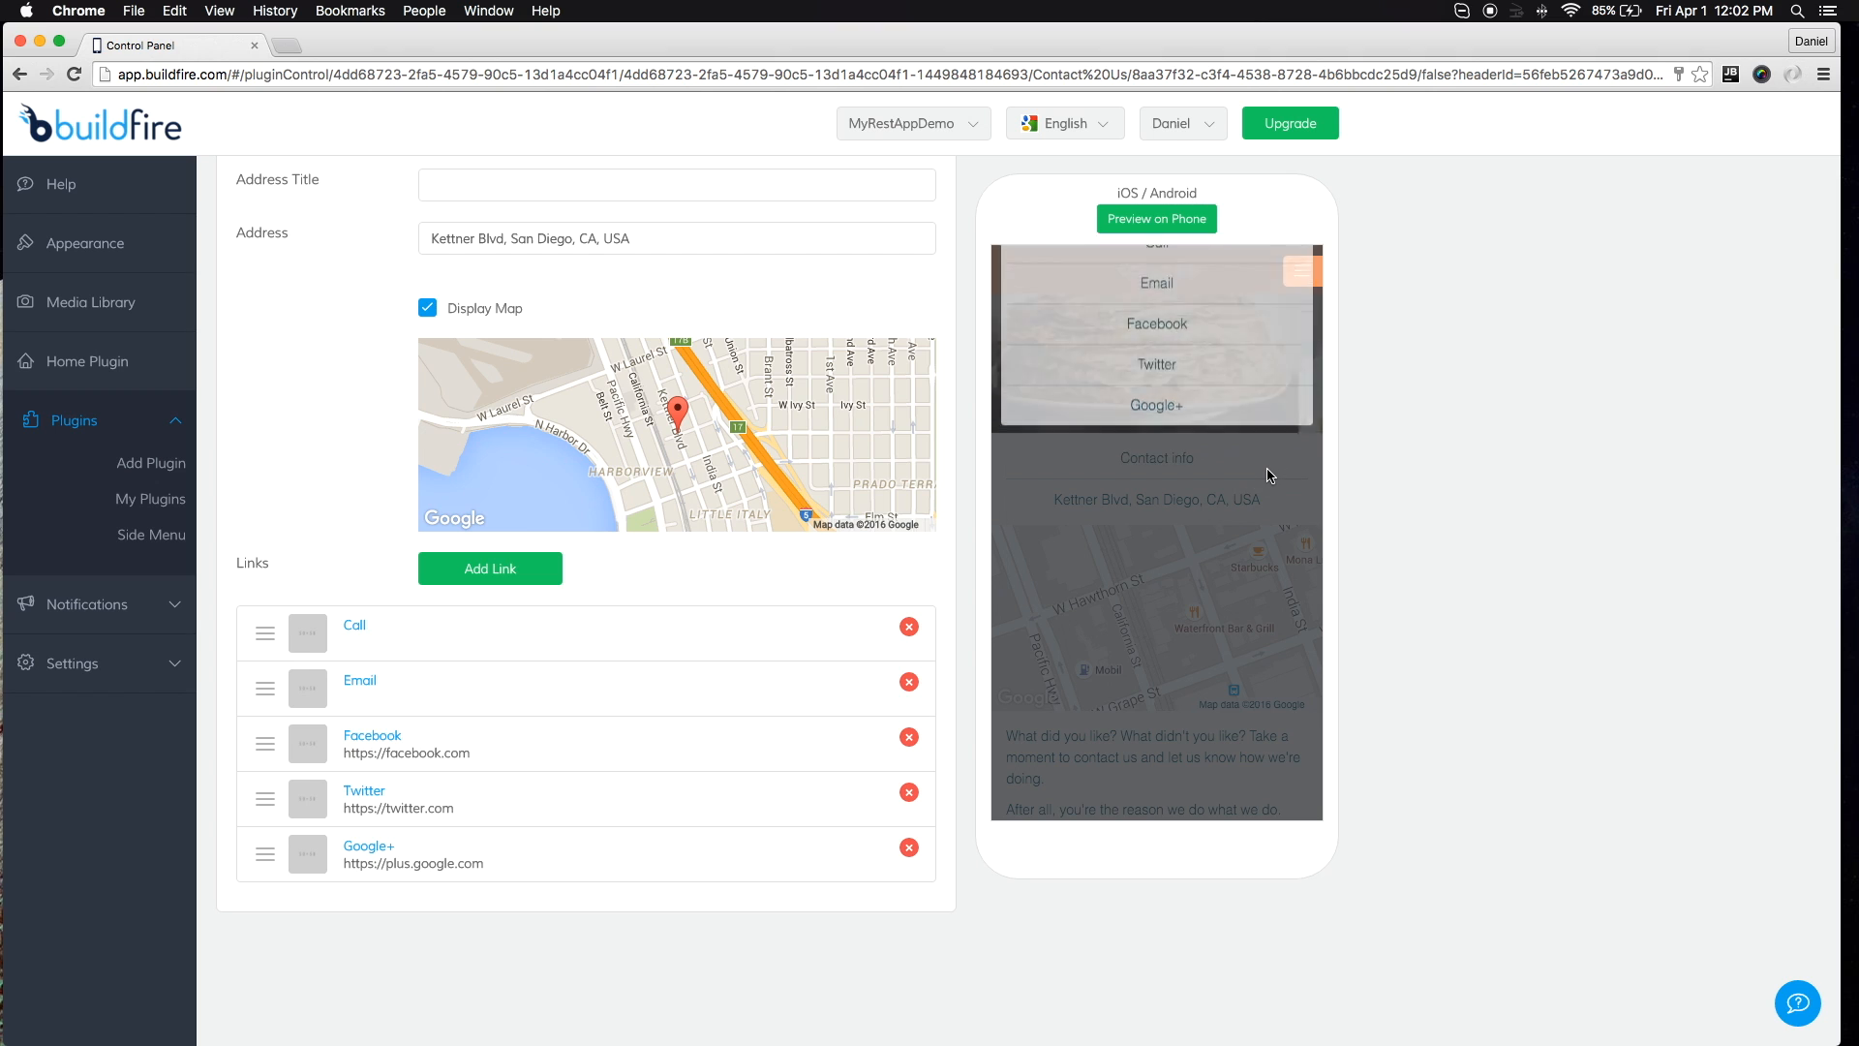
# Change the Contact Us list layout to the second design, with the map above the image thumbnails
pyautogui.scroll(10, 658, 310)
pyautogui.click(744, 473)
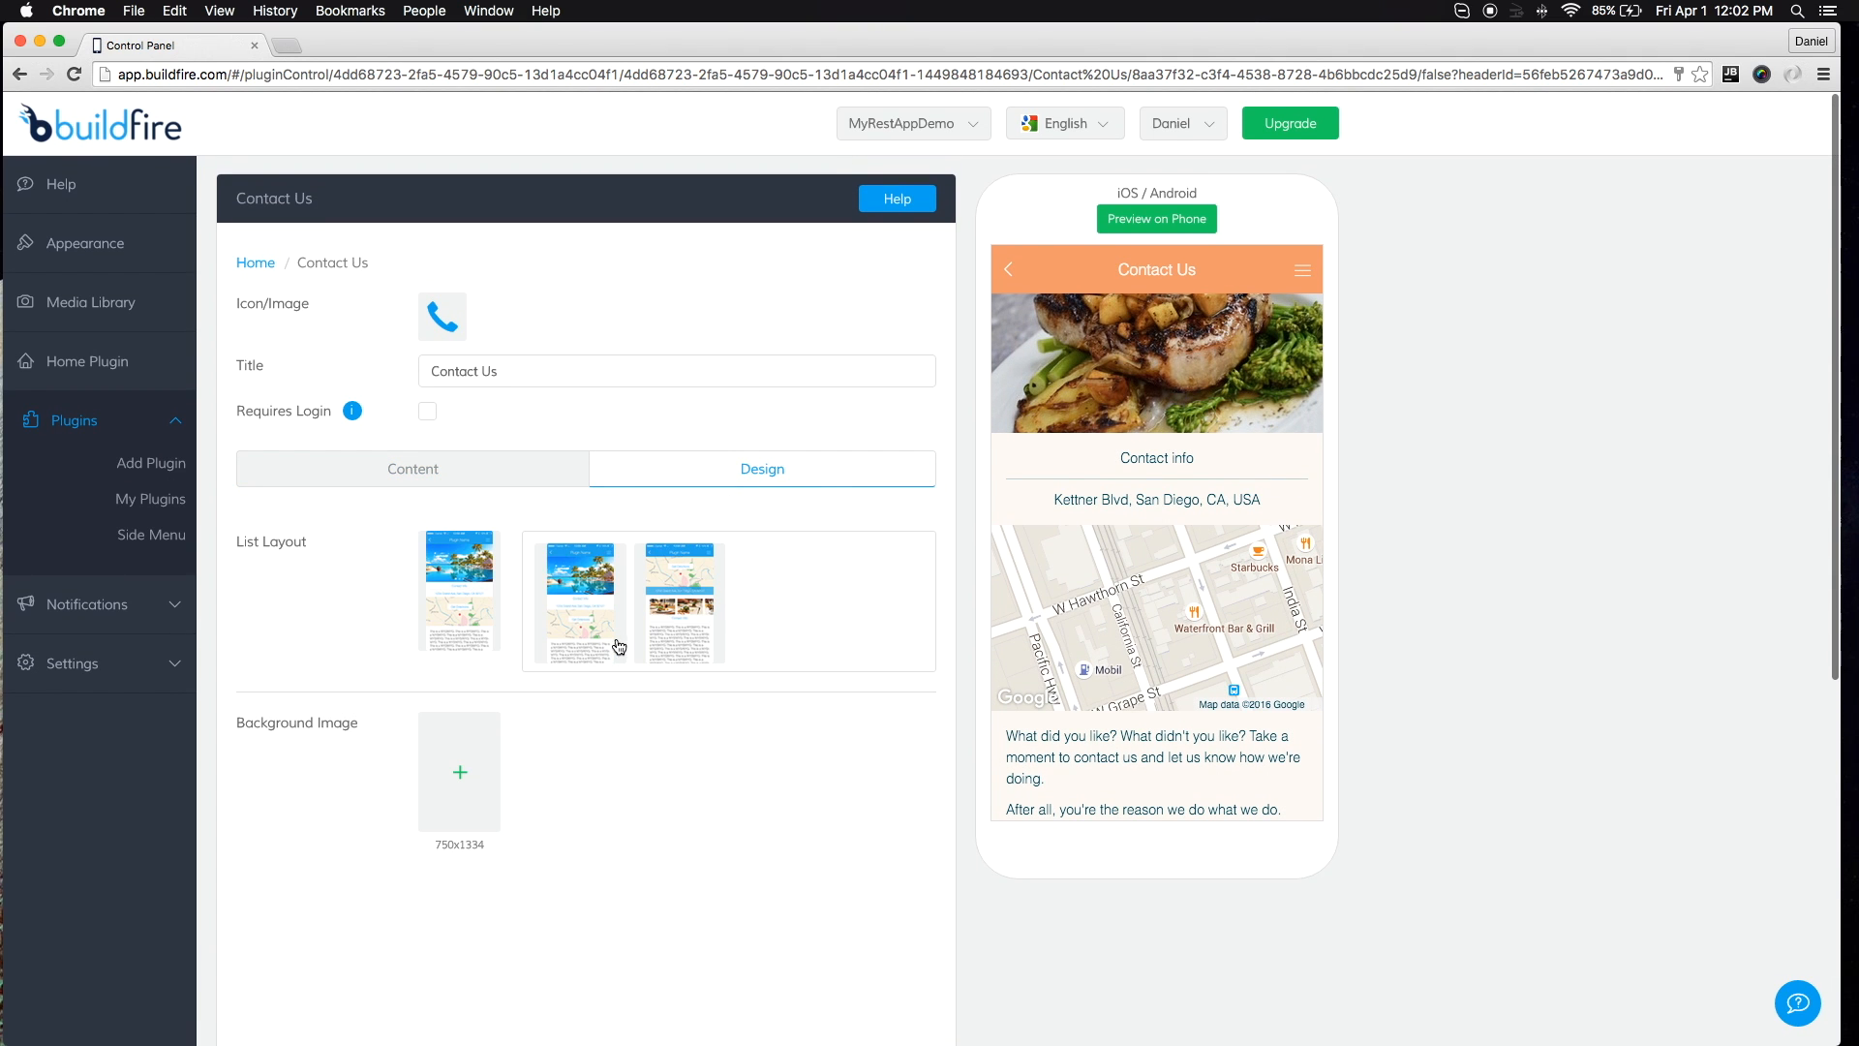
pyautogui.click(580, 625)
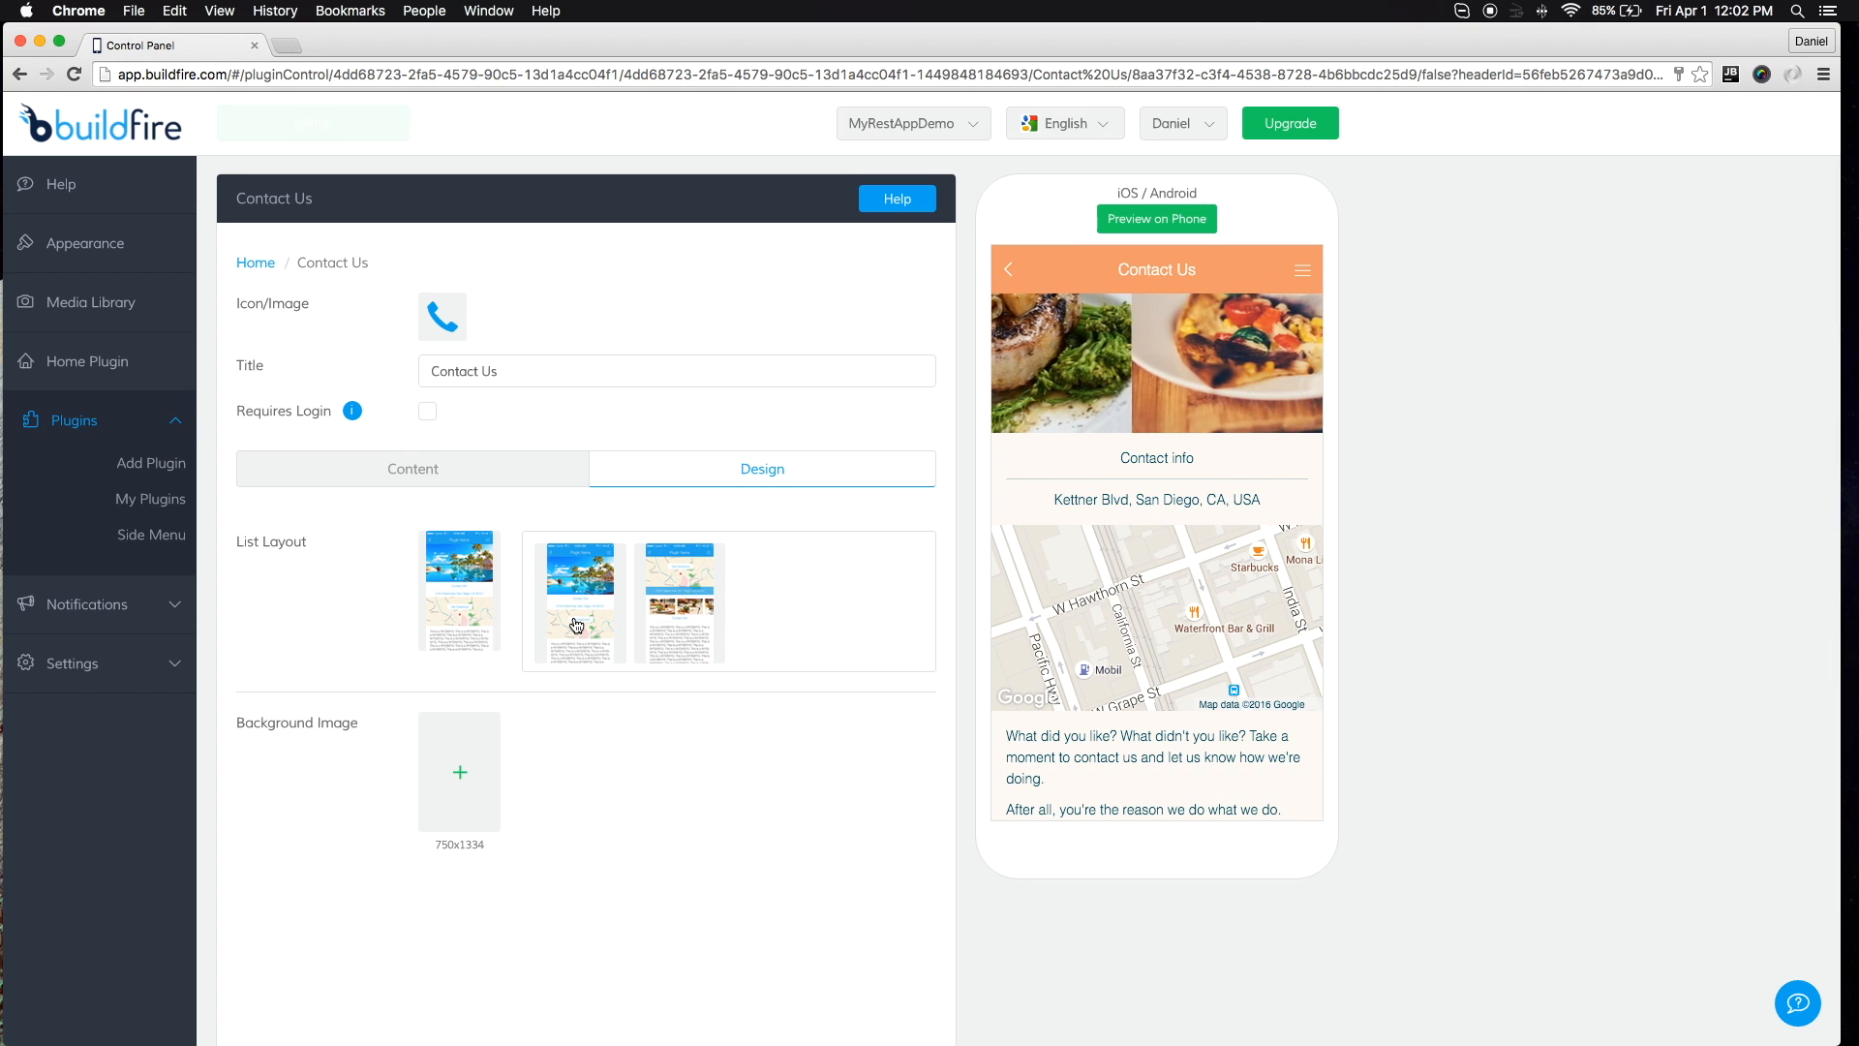
pyautogui.click(659, 620)
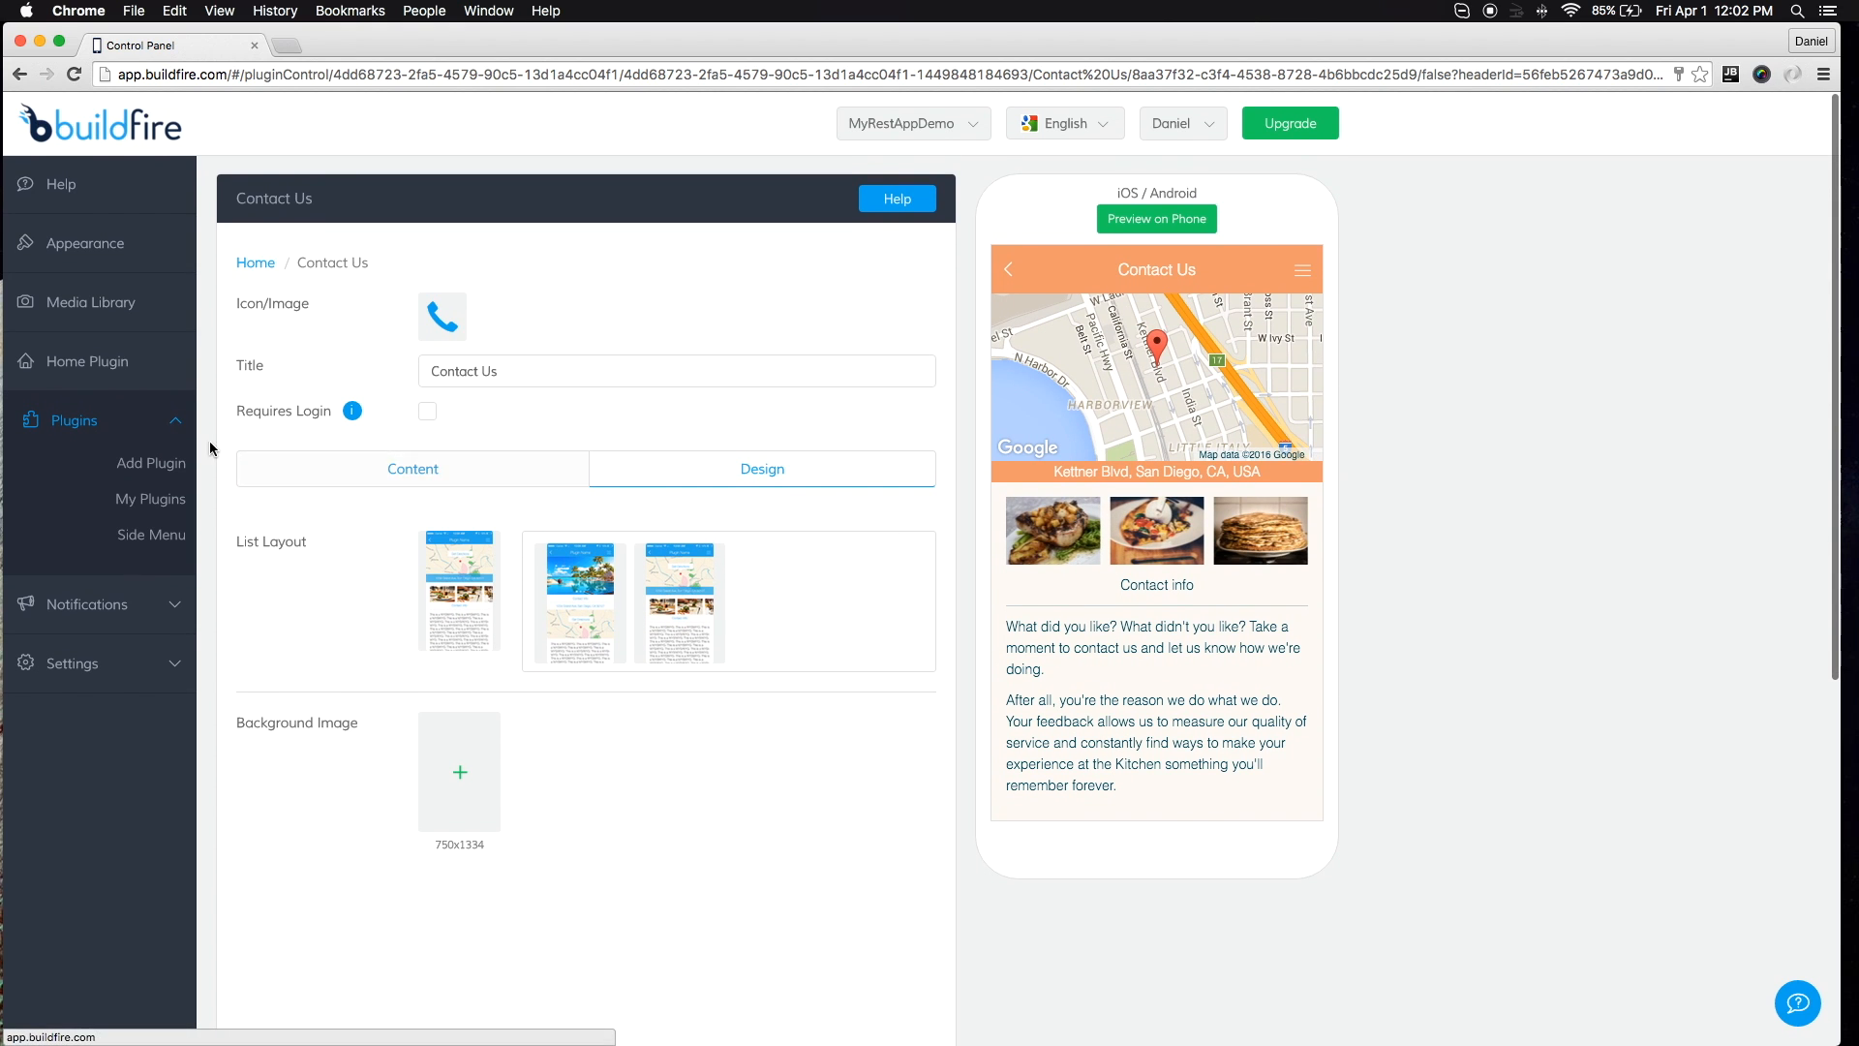
# Return to the list of installed plugins and open the Locations plugin from its second page
pyautogui.click(148, 489)
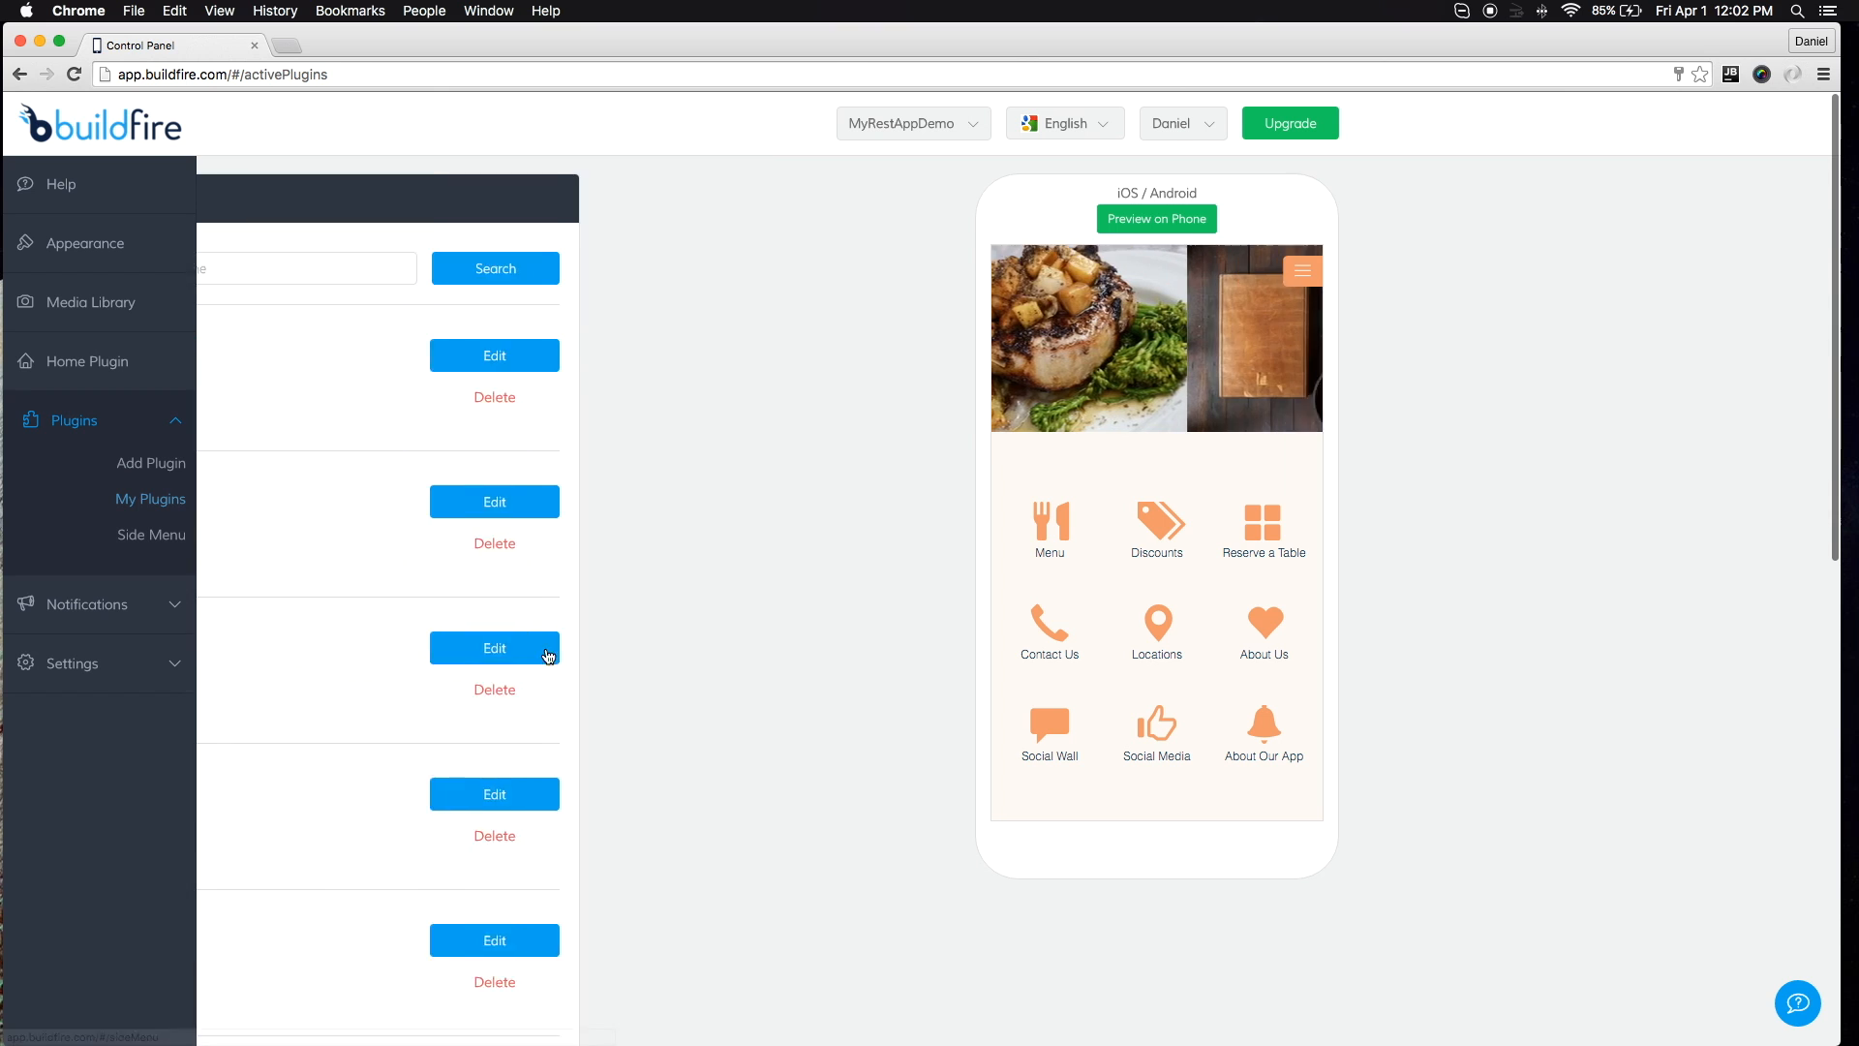
pyautogui.scroll(-10, 435, 823)
pyautogui.click(411, 847)
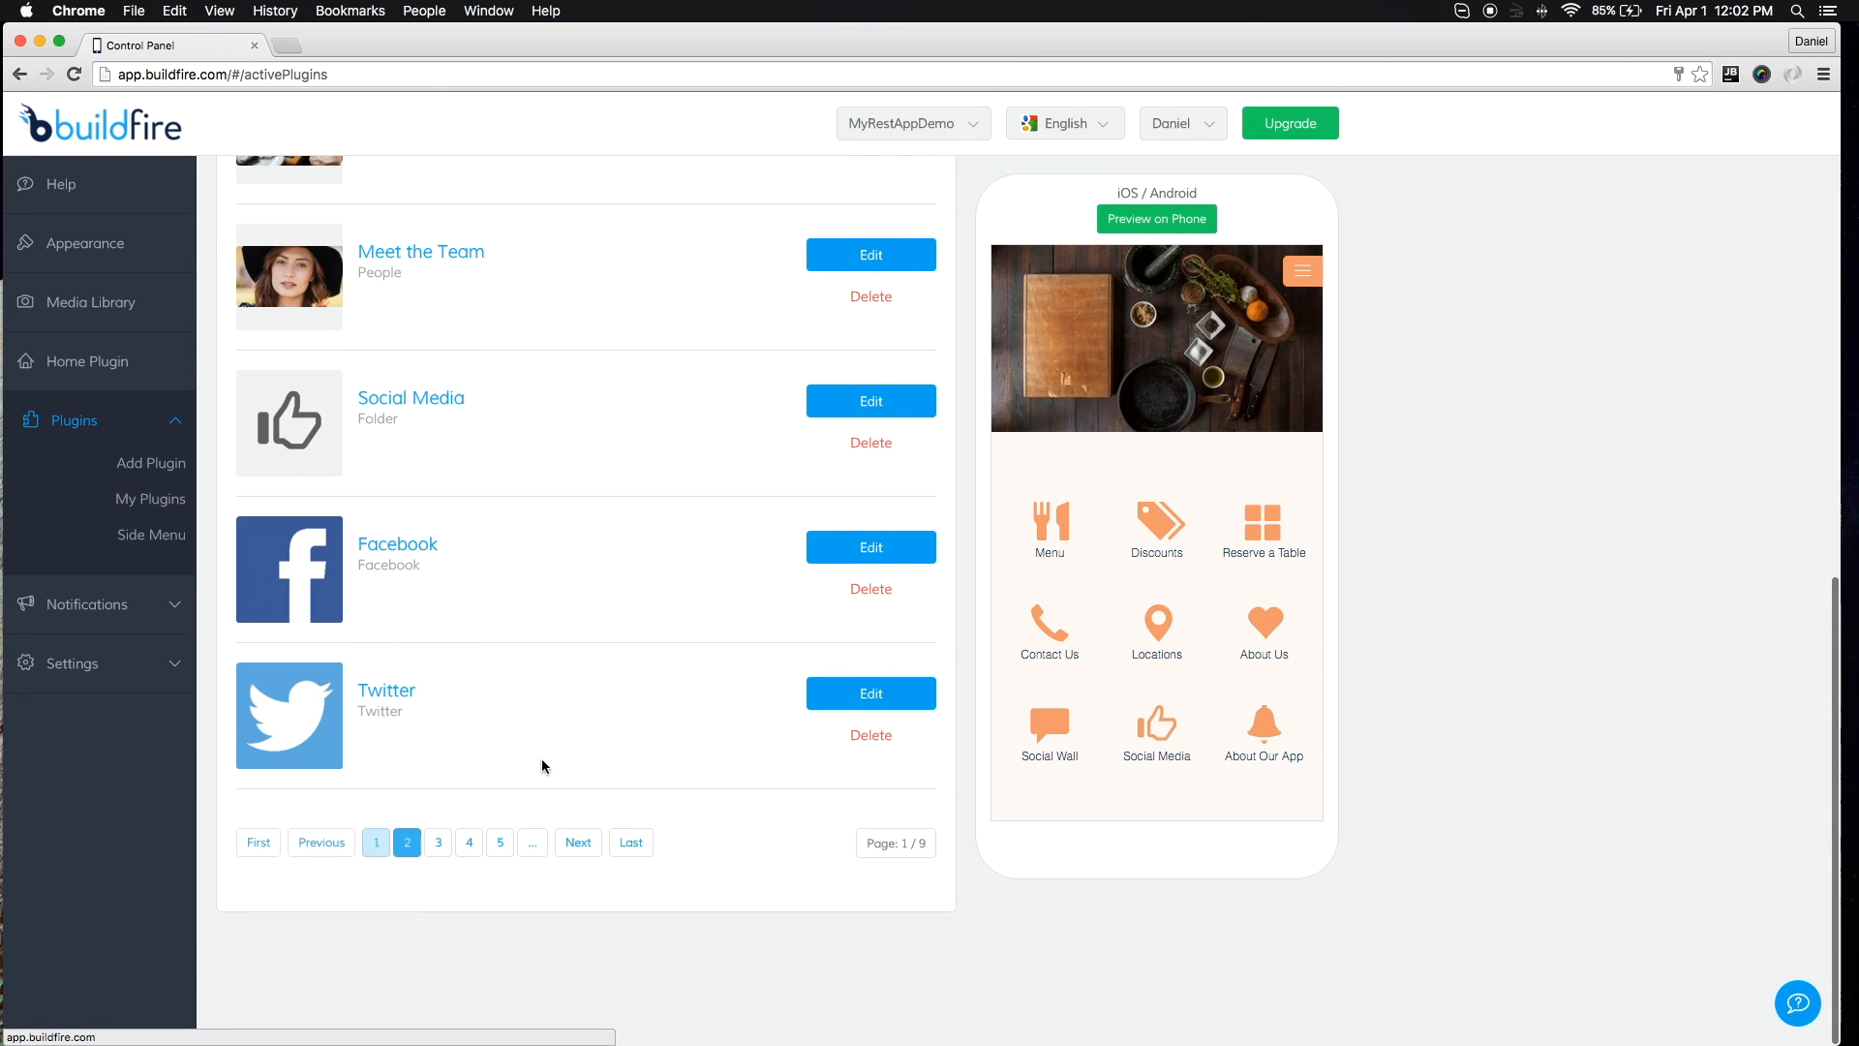
pyautogui.scroll(10, 512, 722)
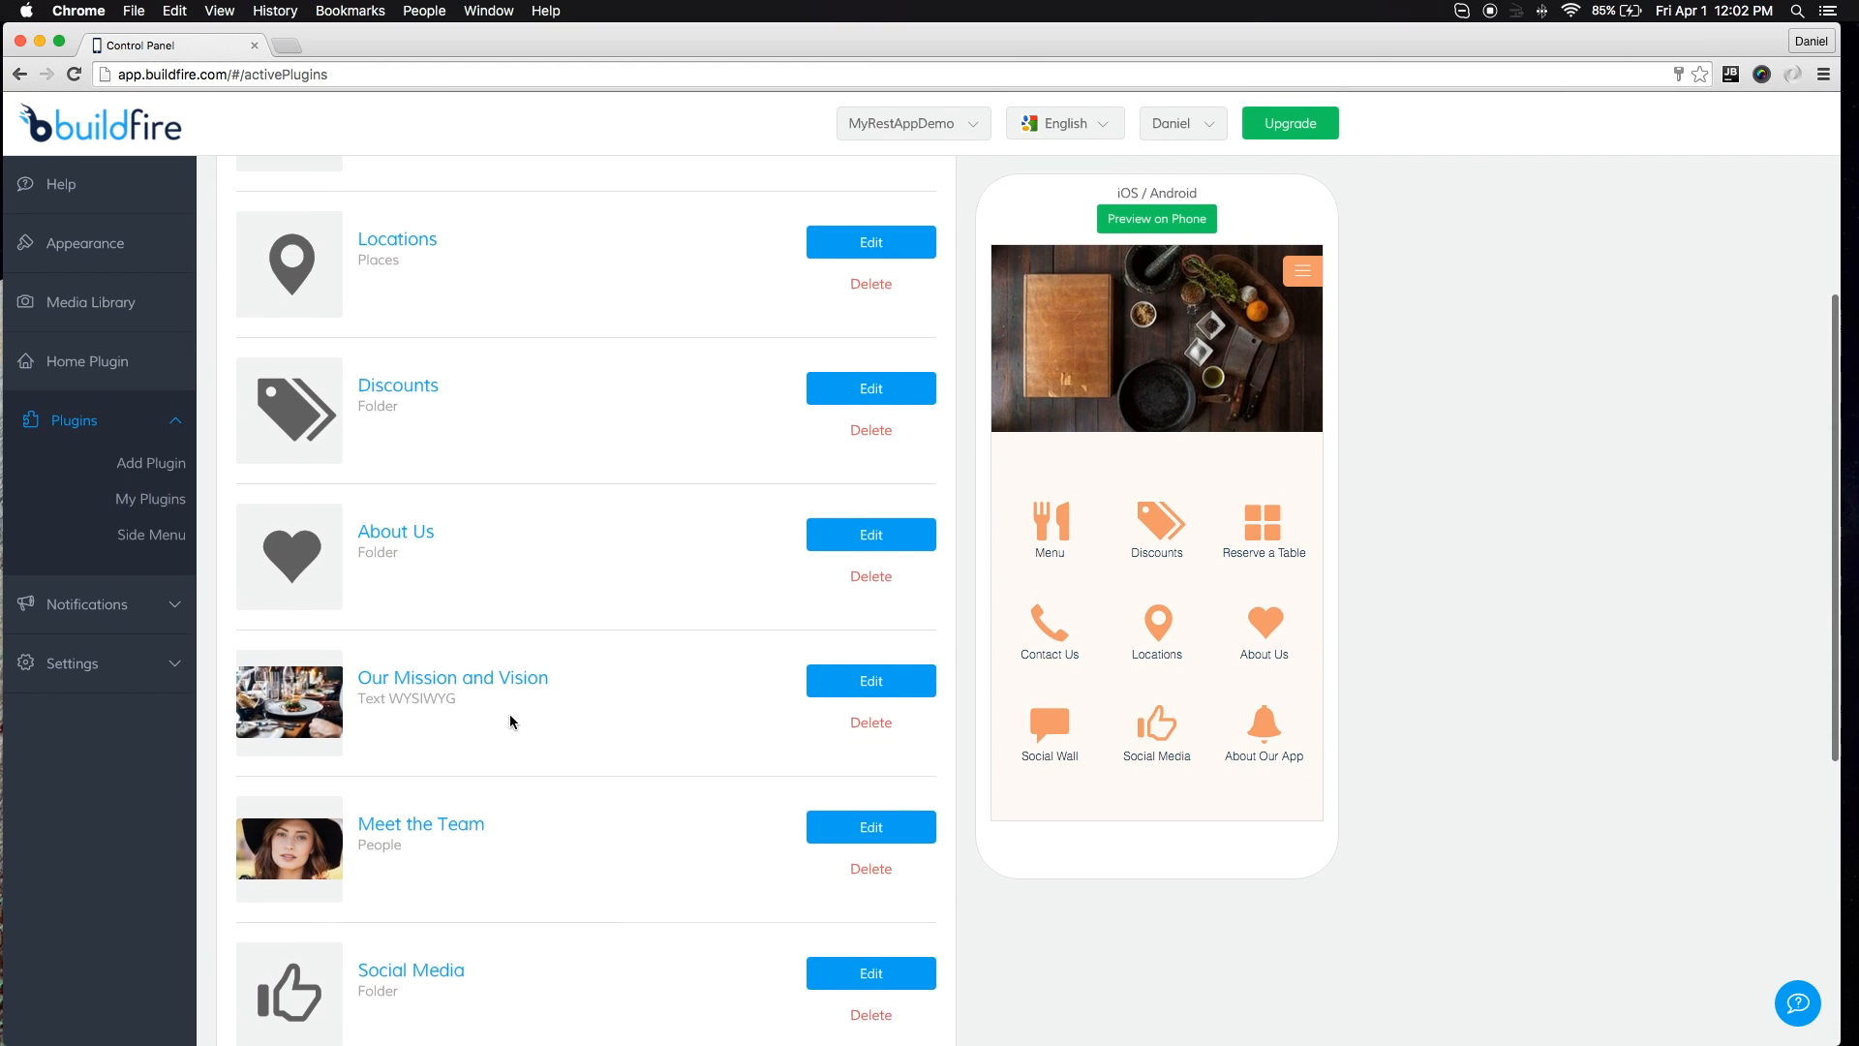
pyautogui.scroll(1, 511, 721)
pyautogui.click(863, 454)
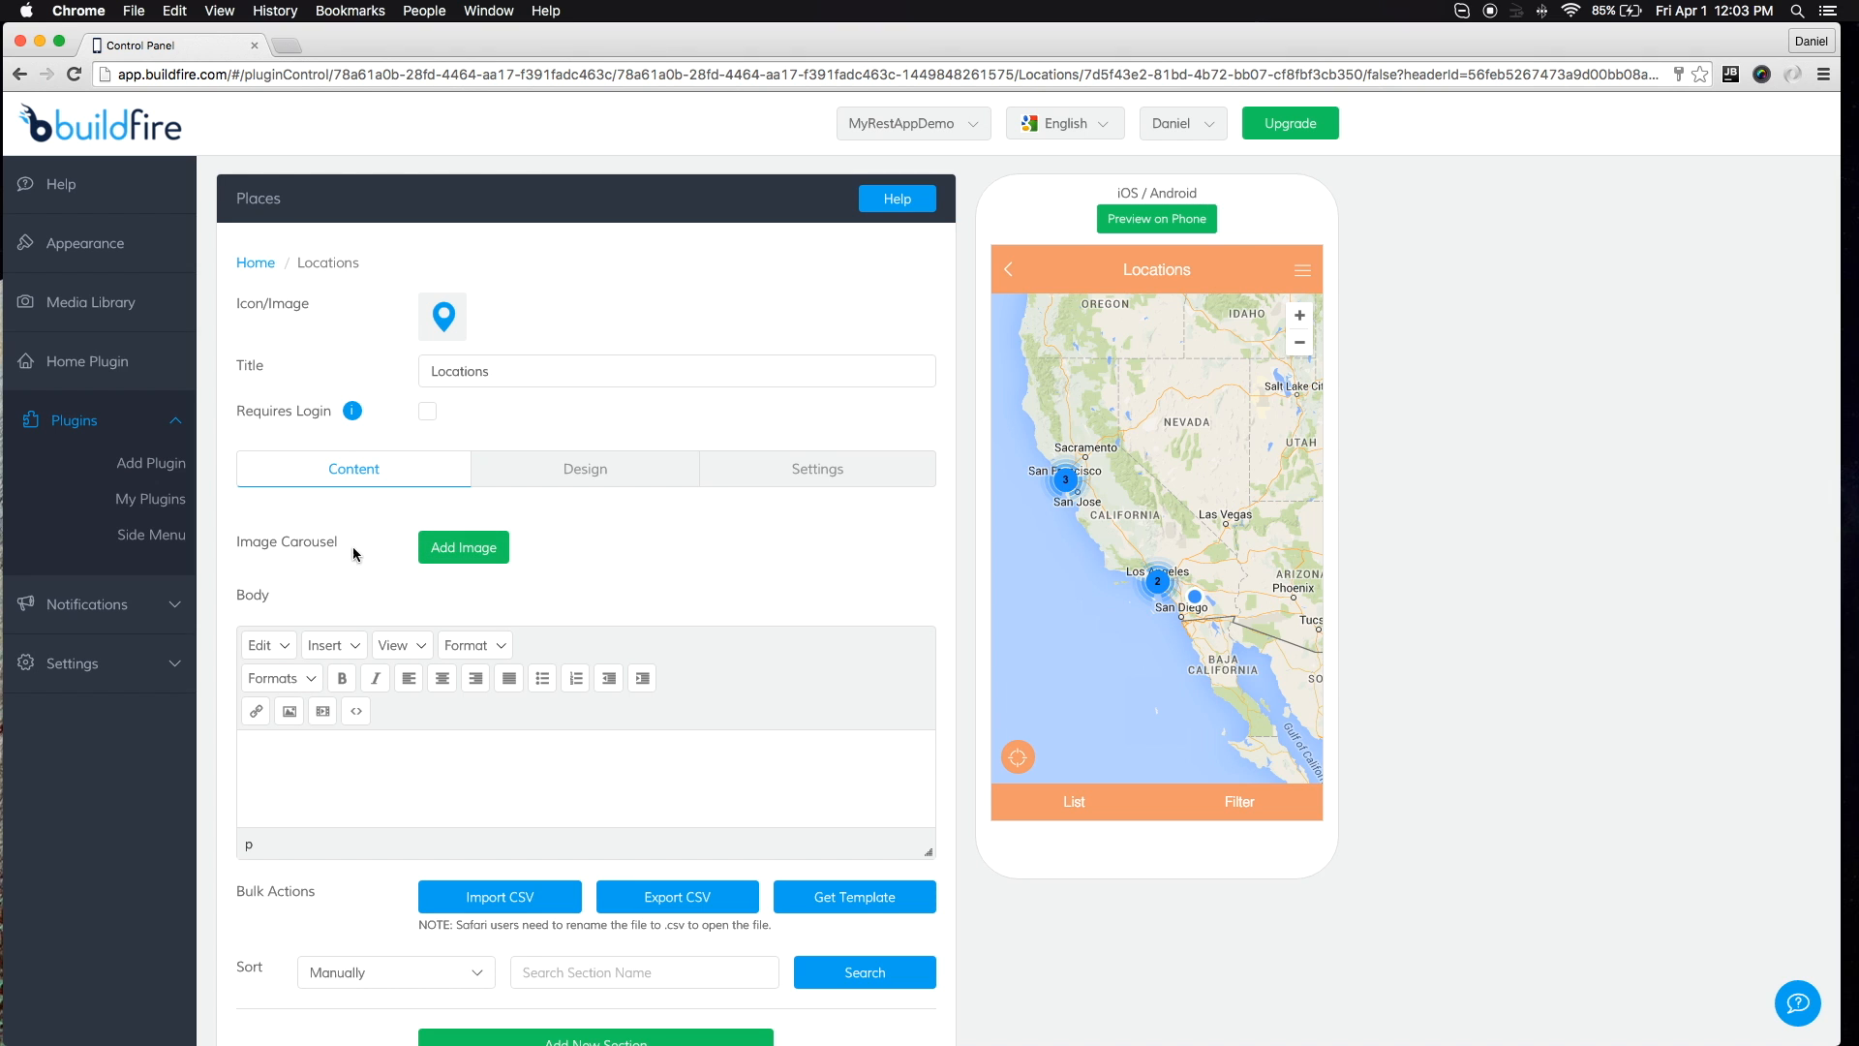
# Review the Locations plugin's content and open its All Items section to examine the listed places
pyautogui.scroll(-5, 750, 578)
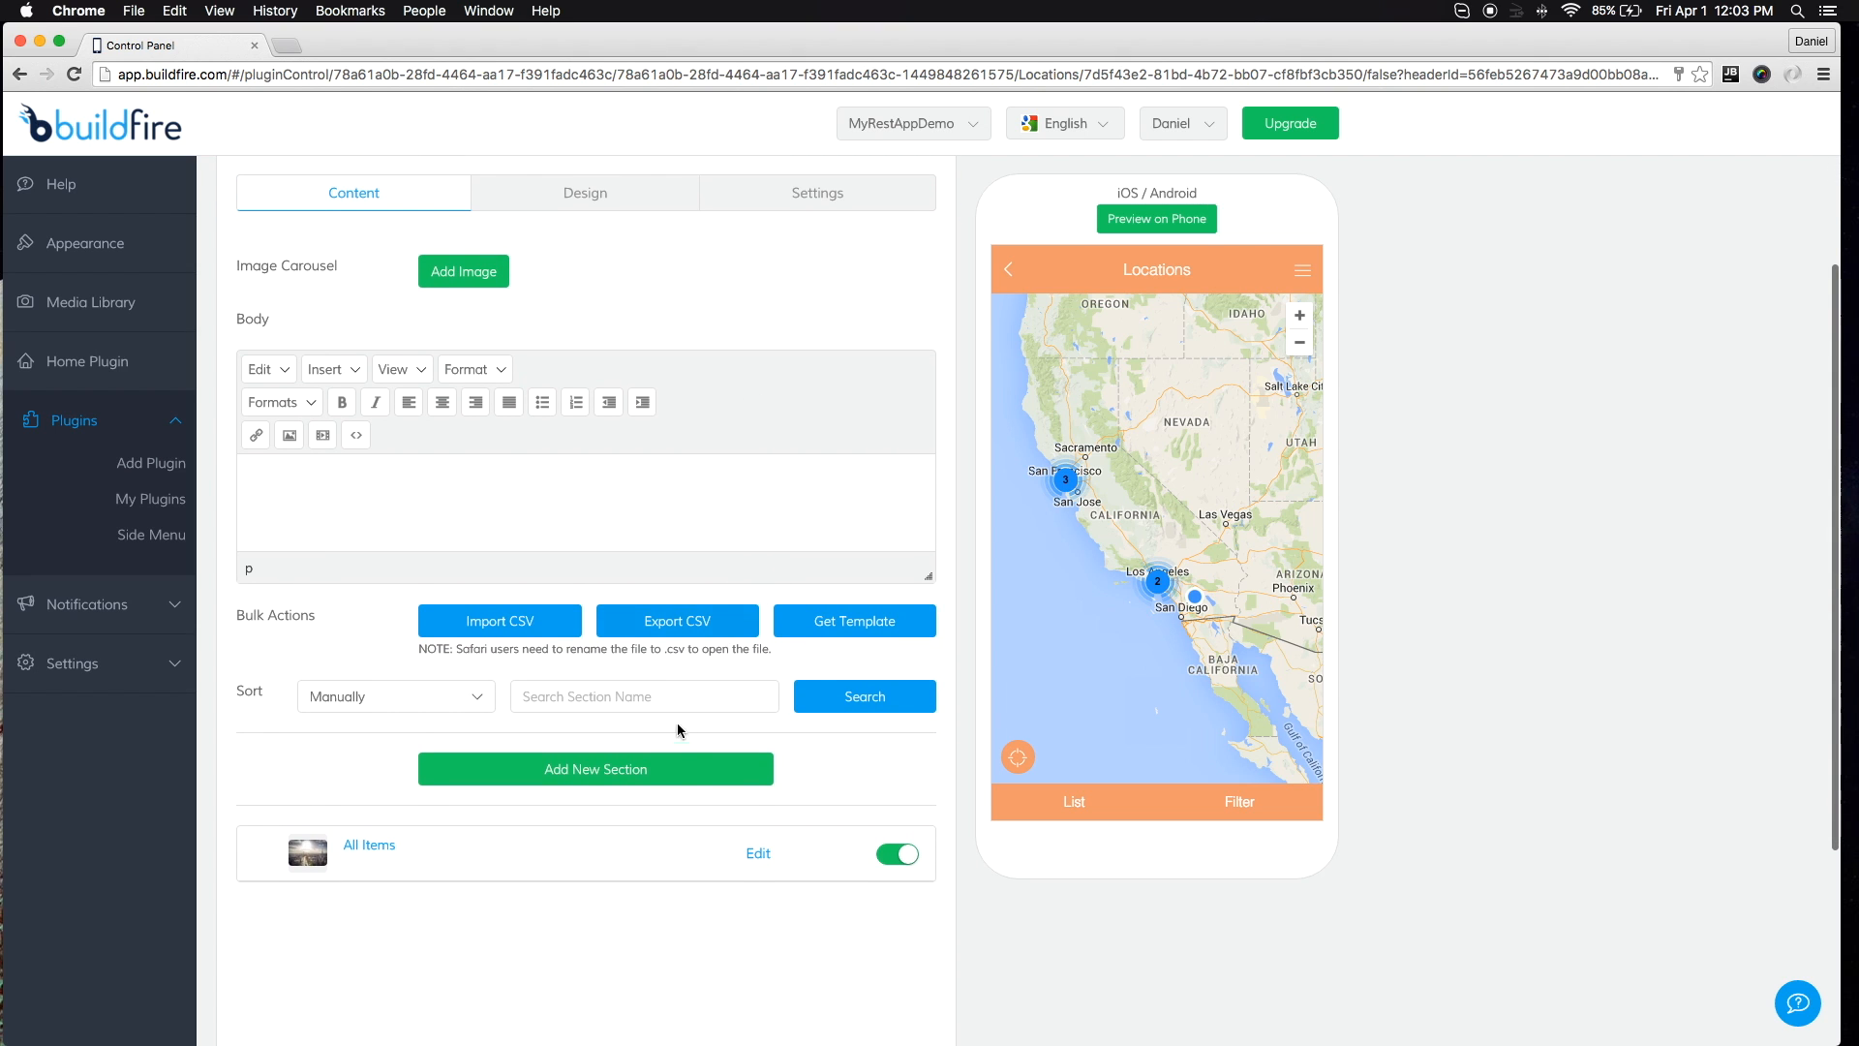
pyautogui.scroll(-1, 291, 636)
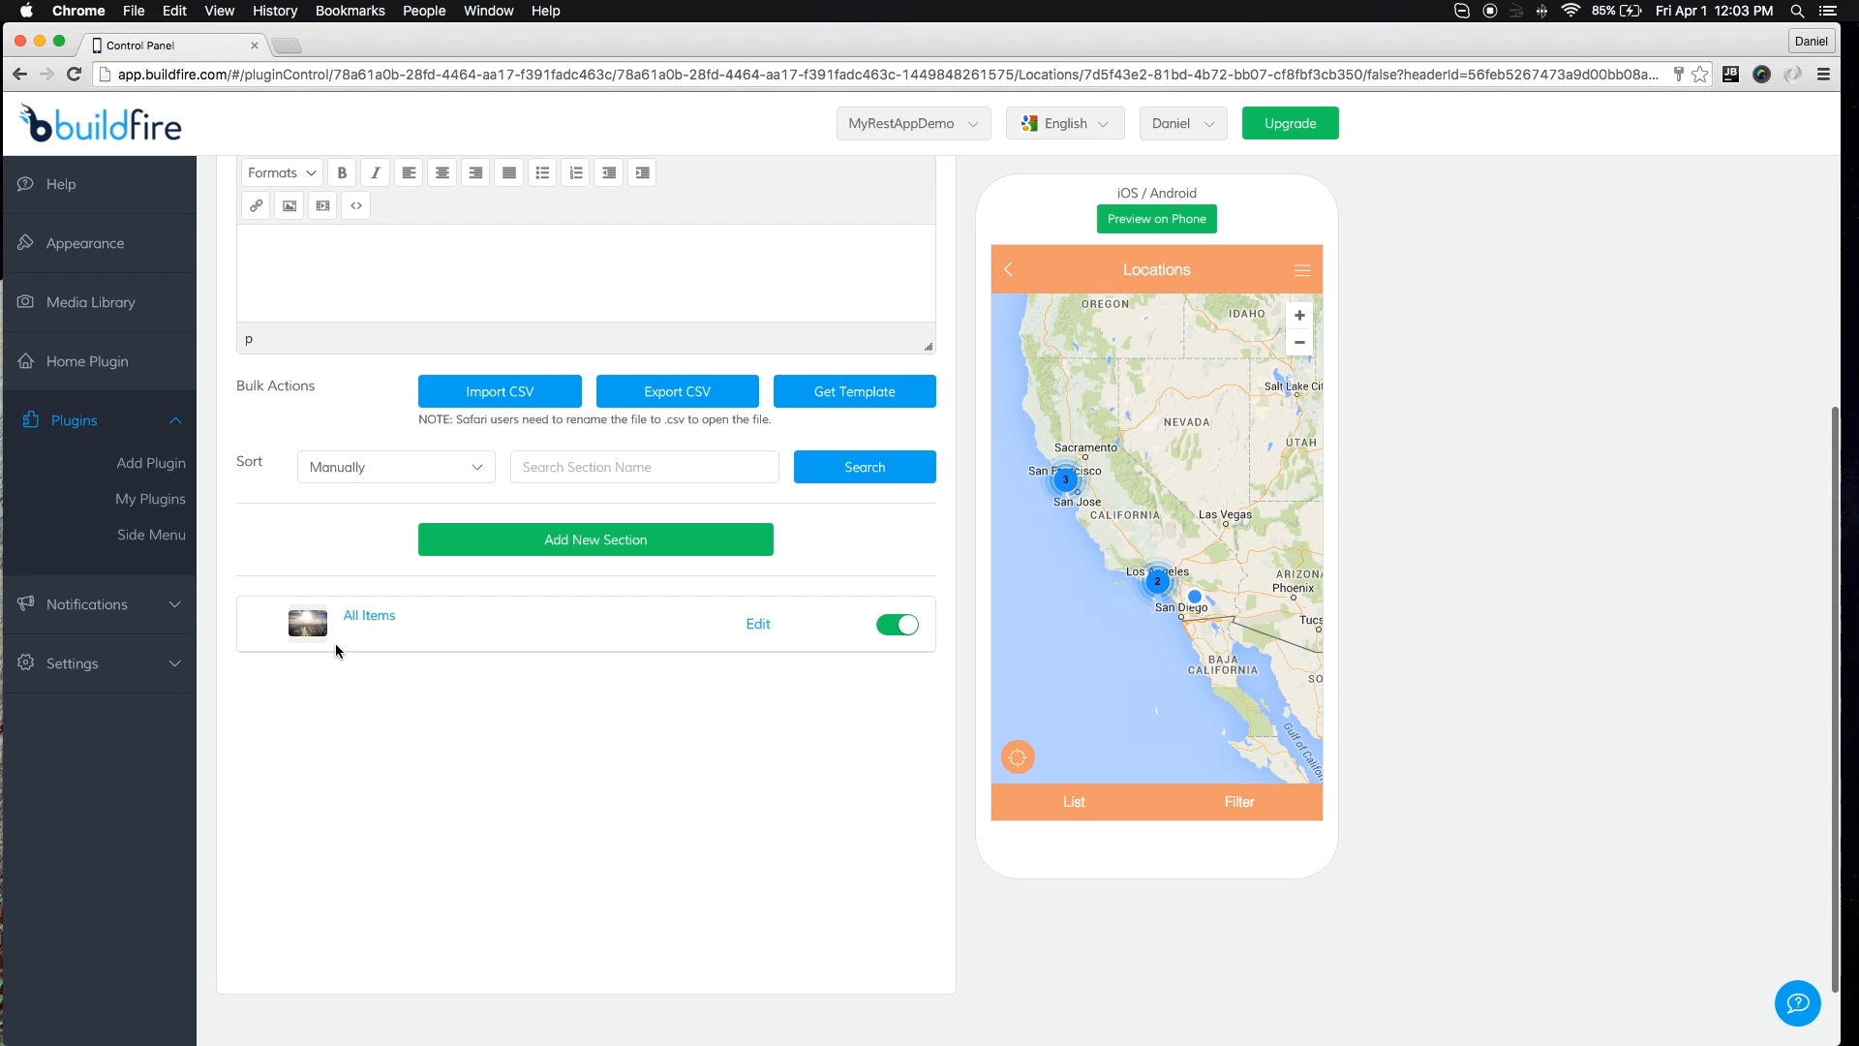
pyautogui.click(366, 616)
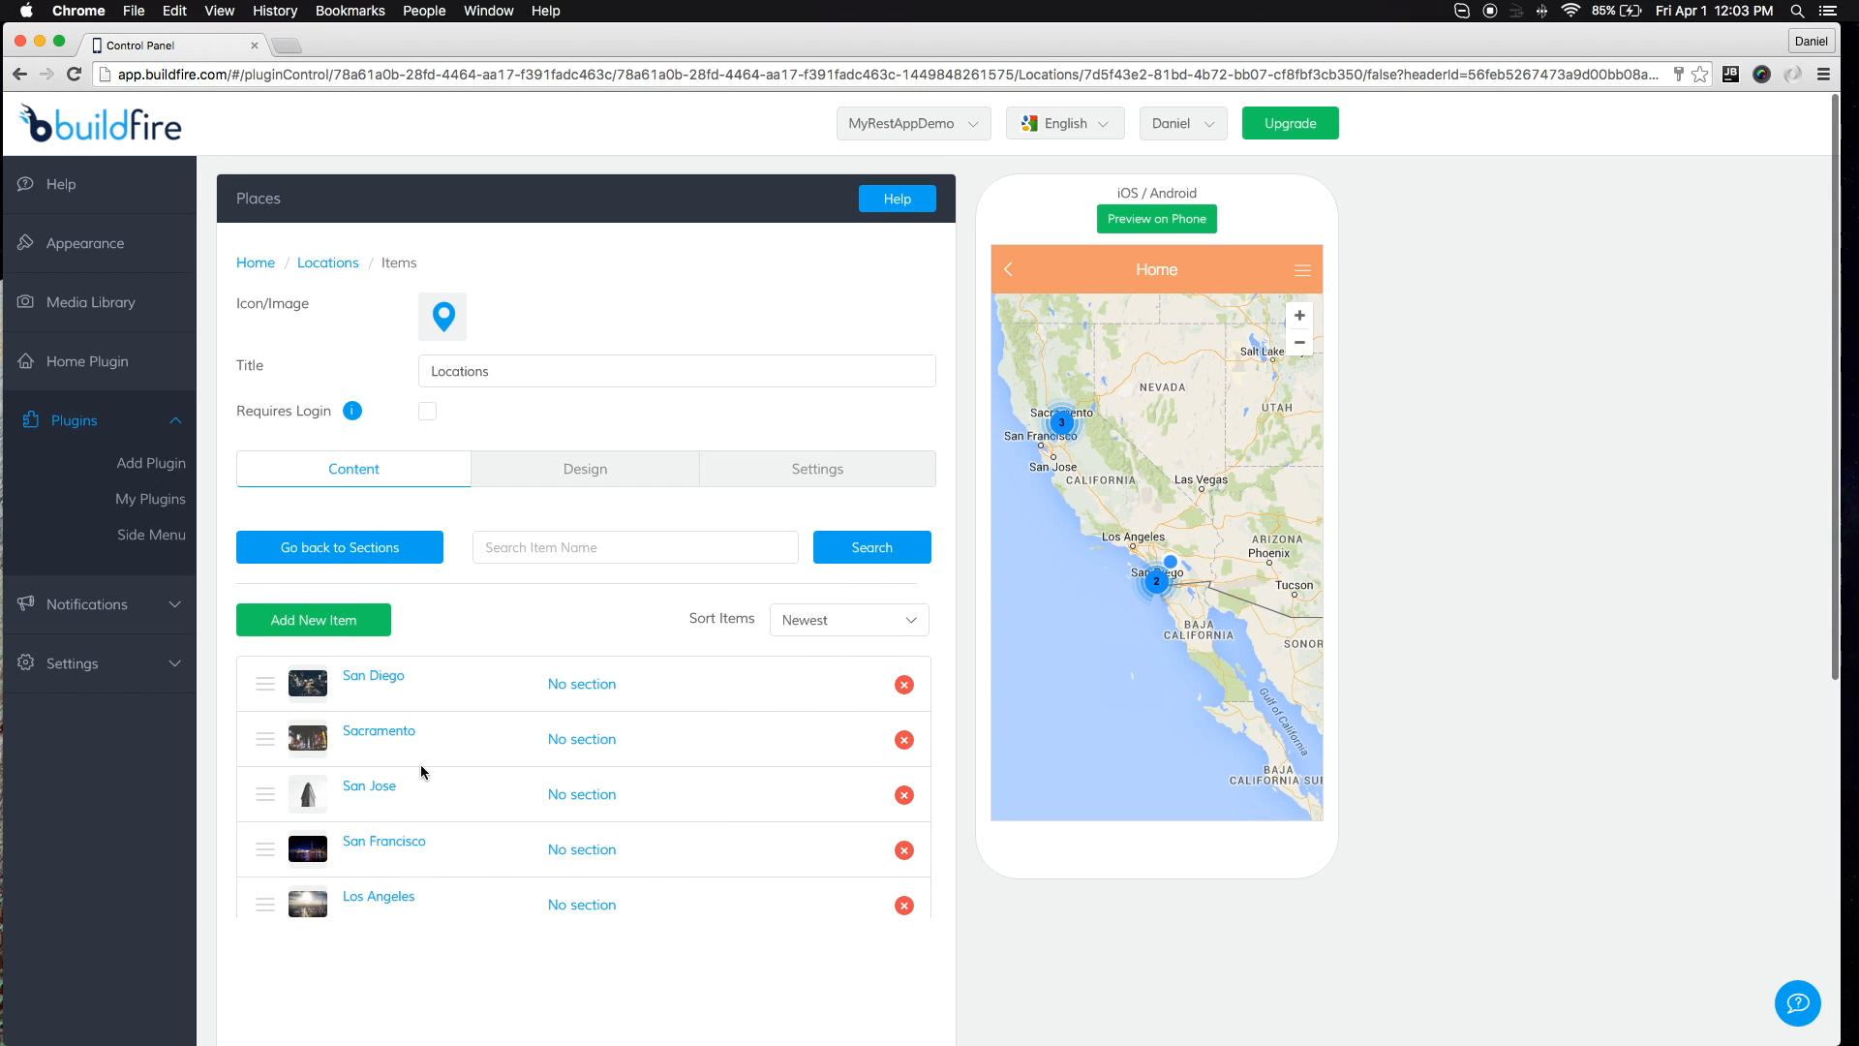
pyautogui.scroll(-2, 421, 772)
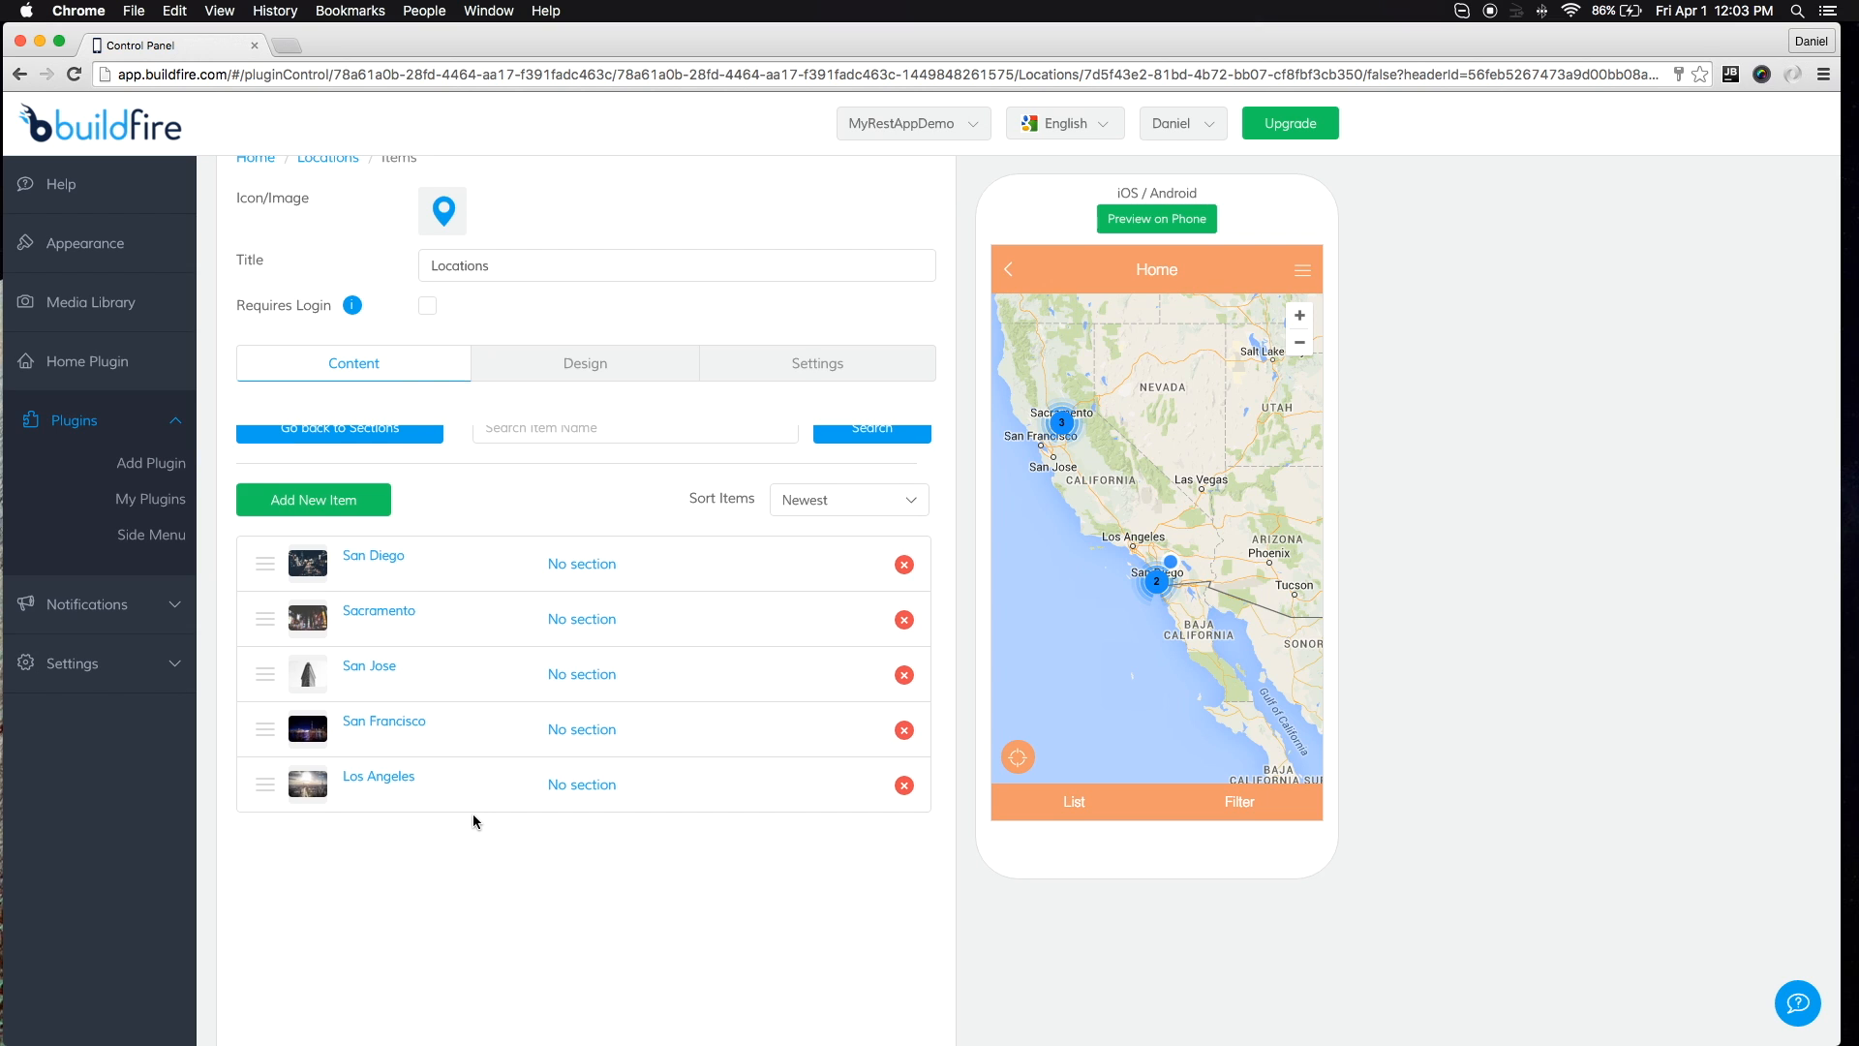
pyautogui.scroll(2, 473, 821)
# Examine the section list, map, item list and item details layout options in the Locations plugin's design
pyautogui.click(585, 473)
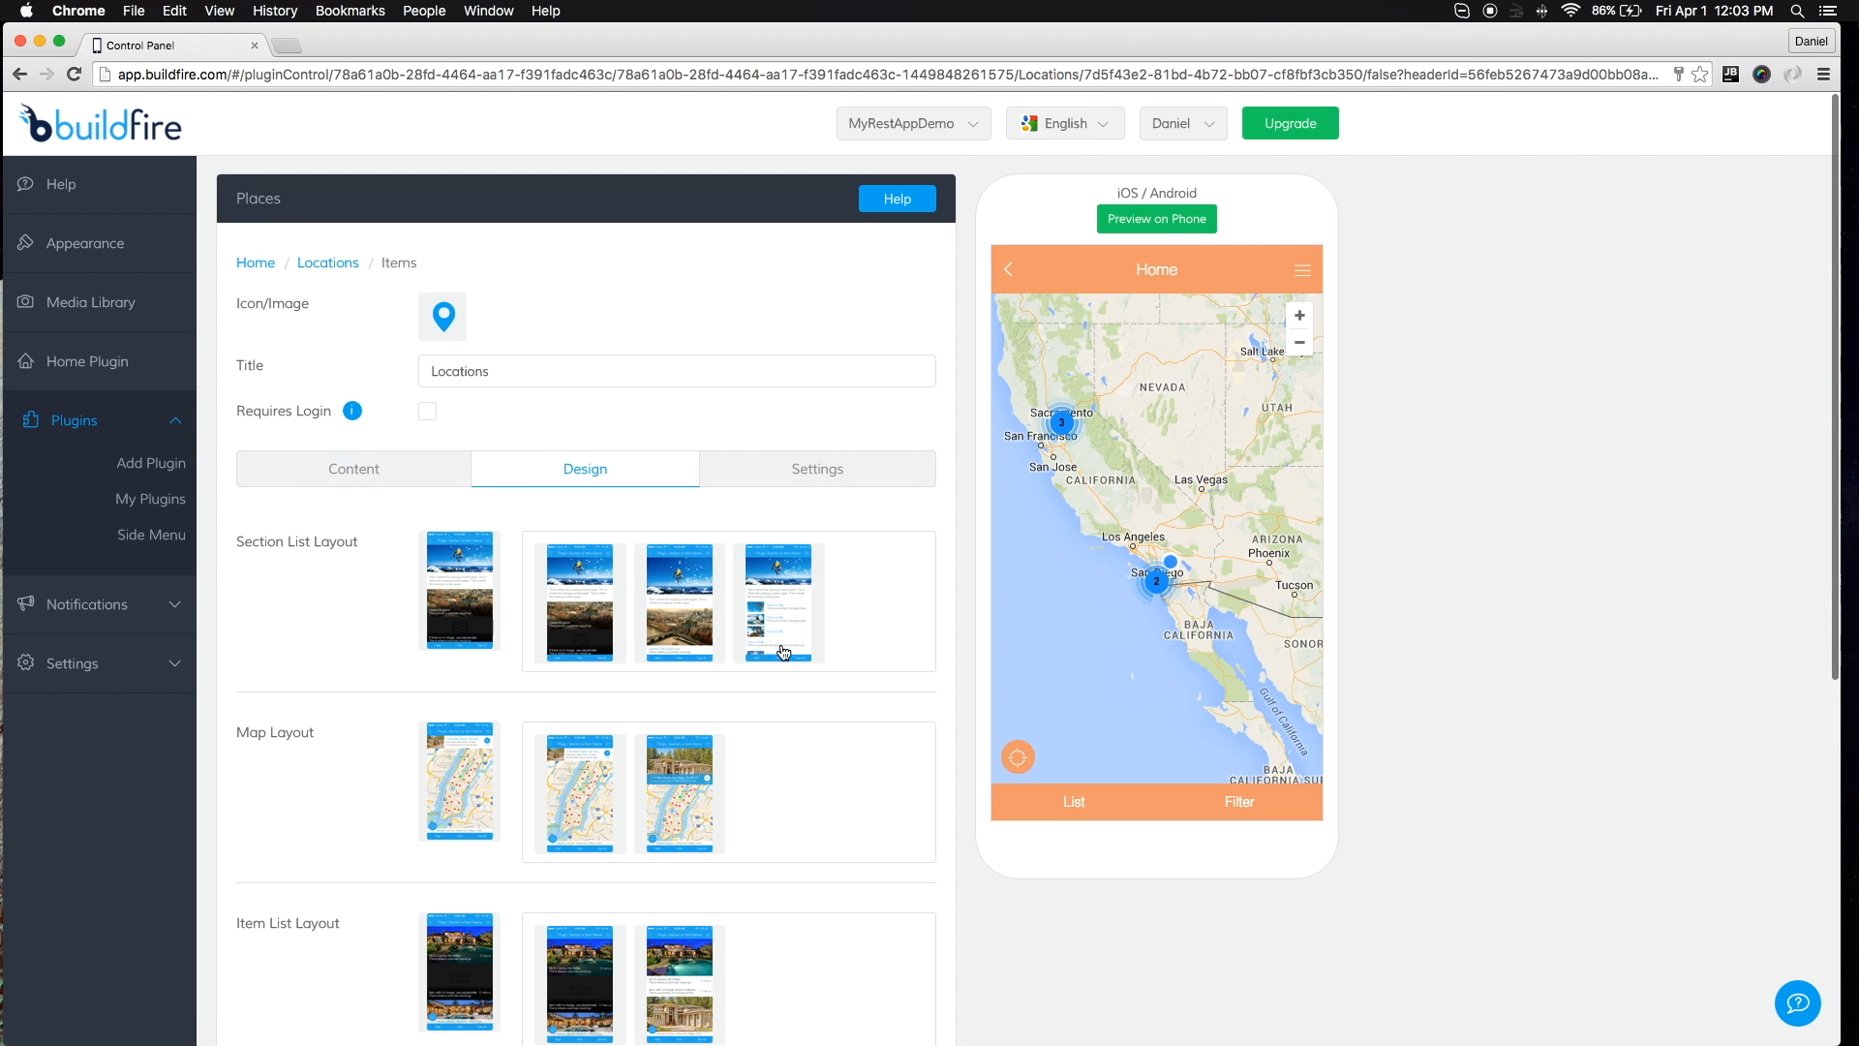
pyautogui.scroll(-2, 285, 596)
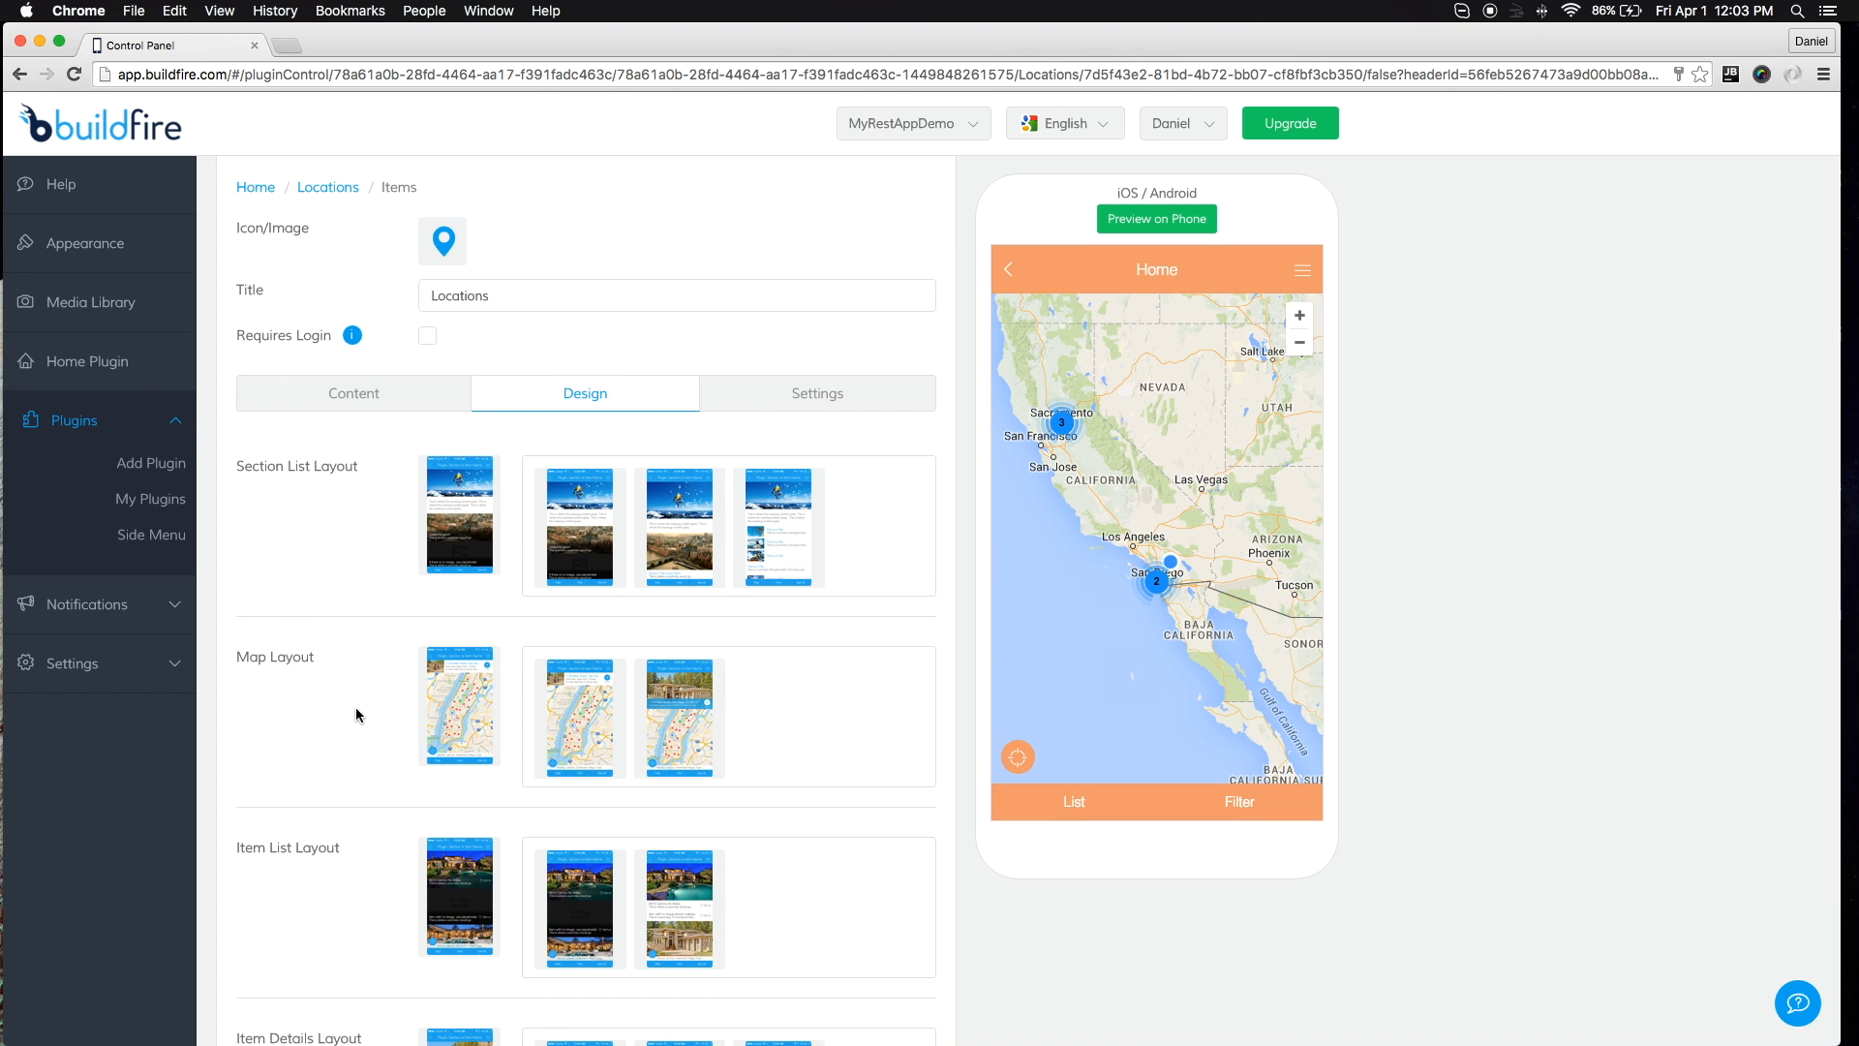
pyautogui.scroll(-3, 328, 885)
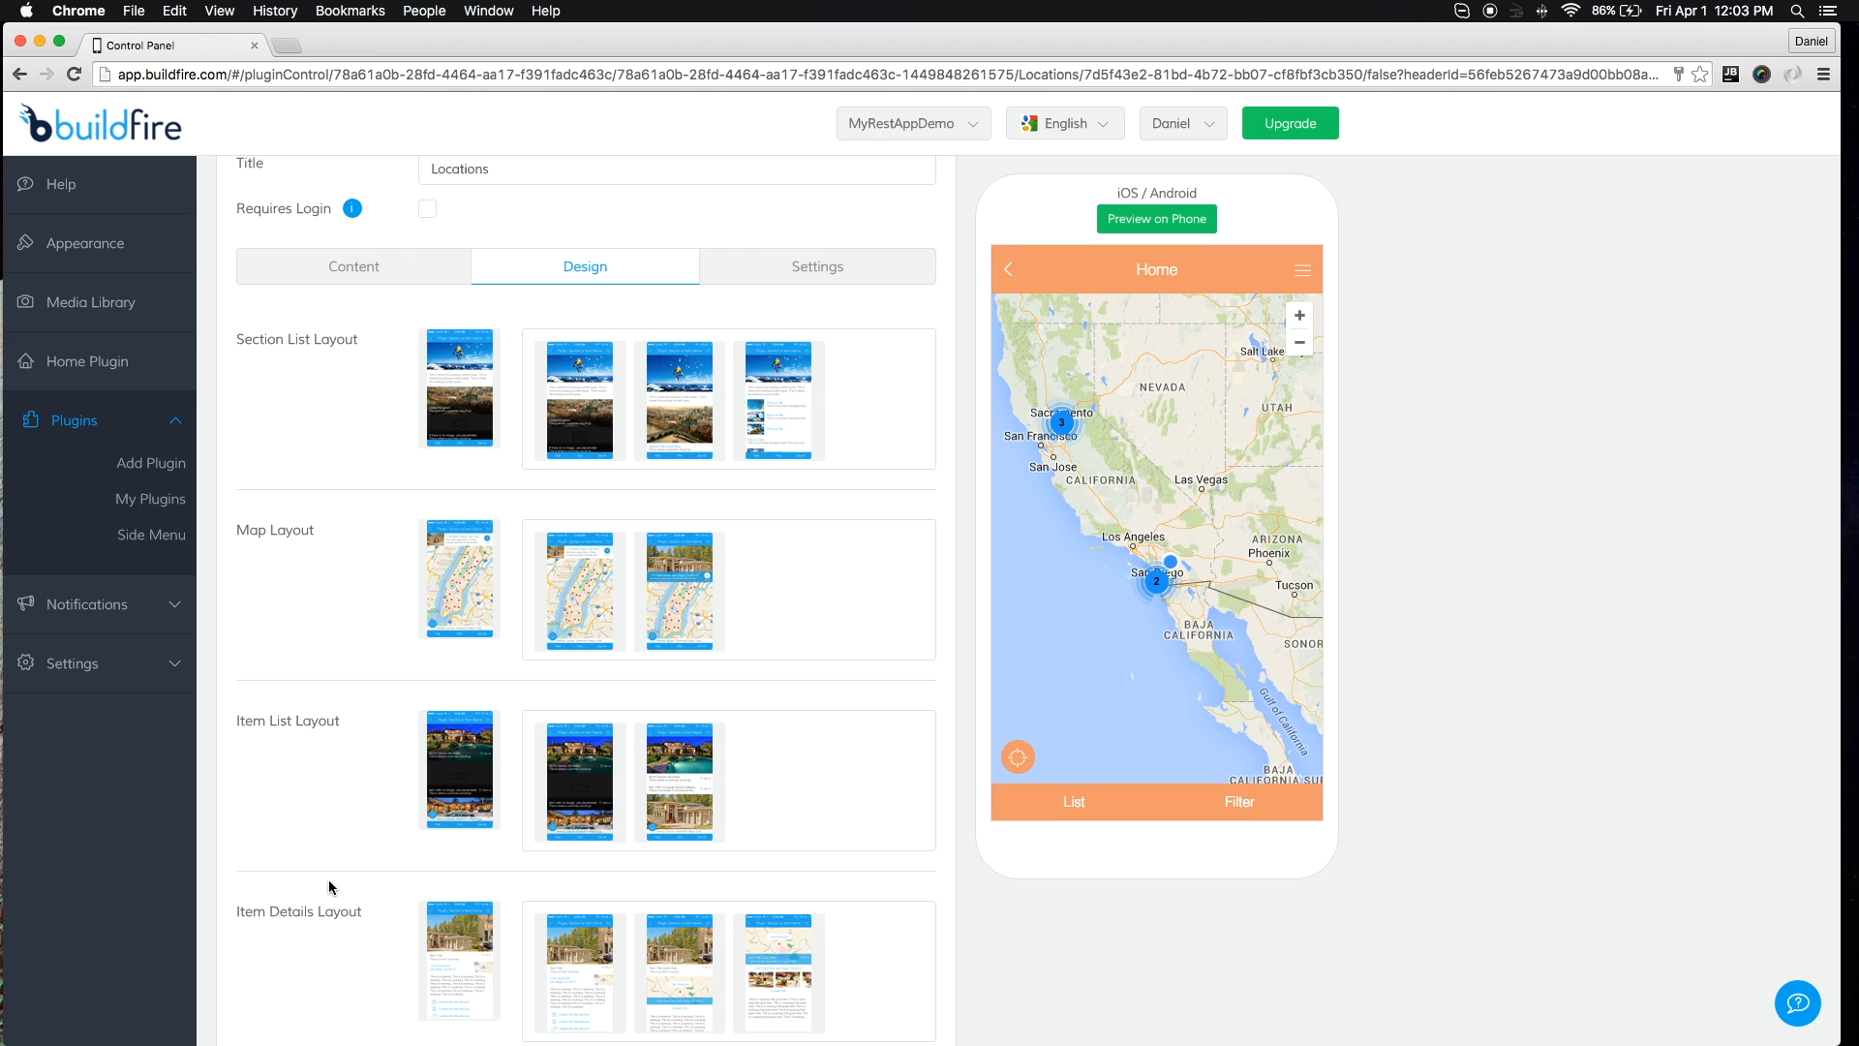
# Set the Locations plugin's default view to List and try the map and list views in the phone preview
pyautogui.click(858, 278)
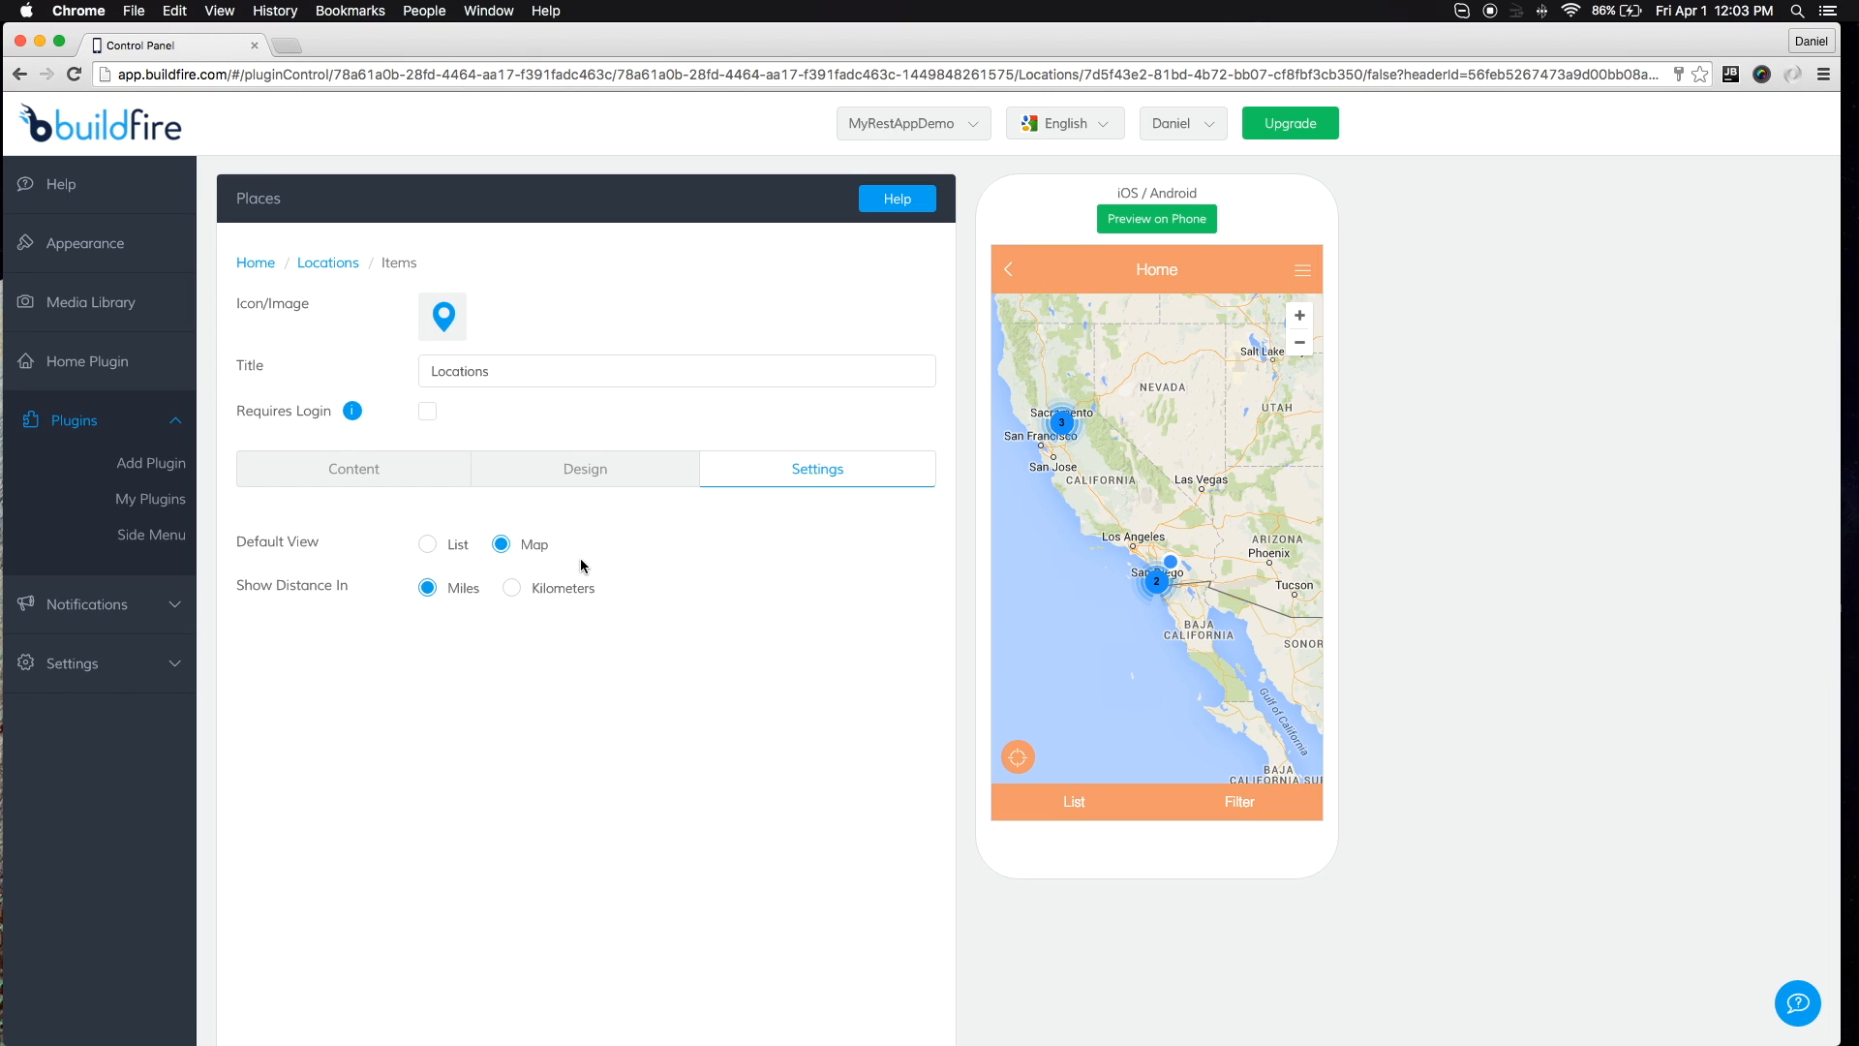
pyautogui.click(427, 545)
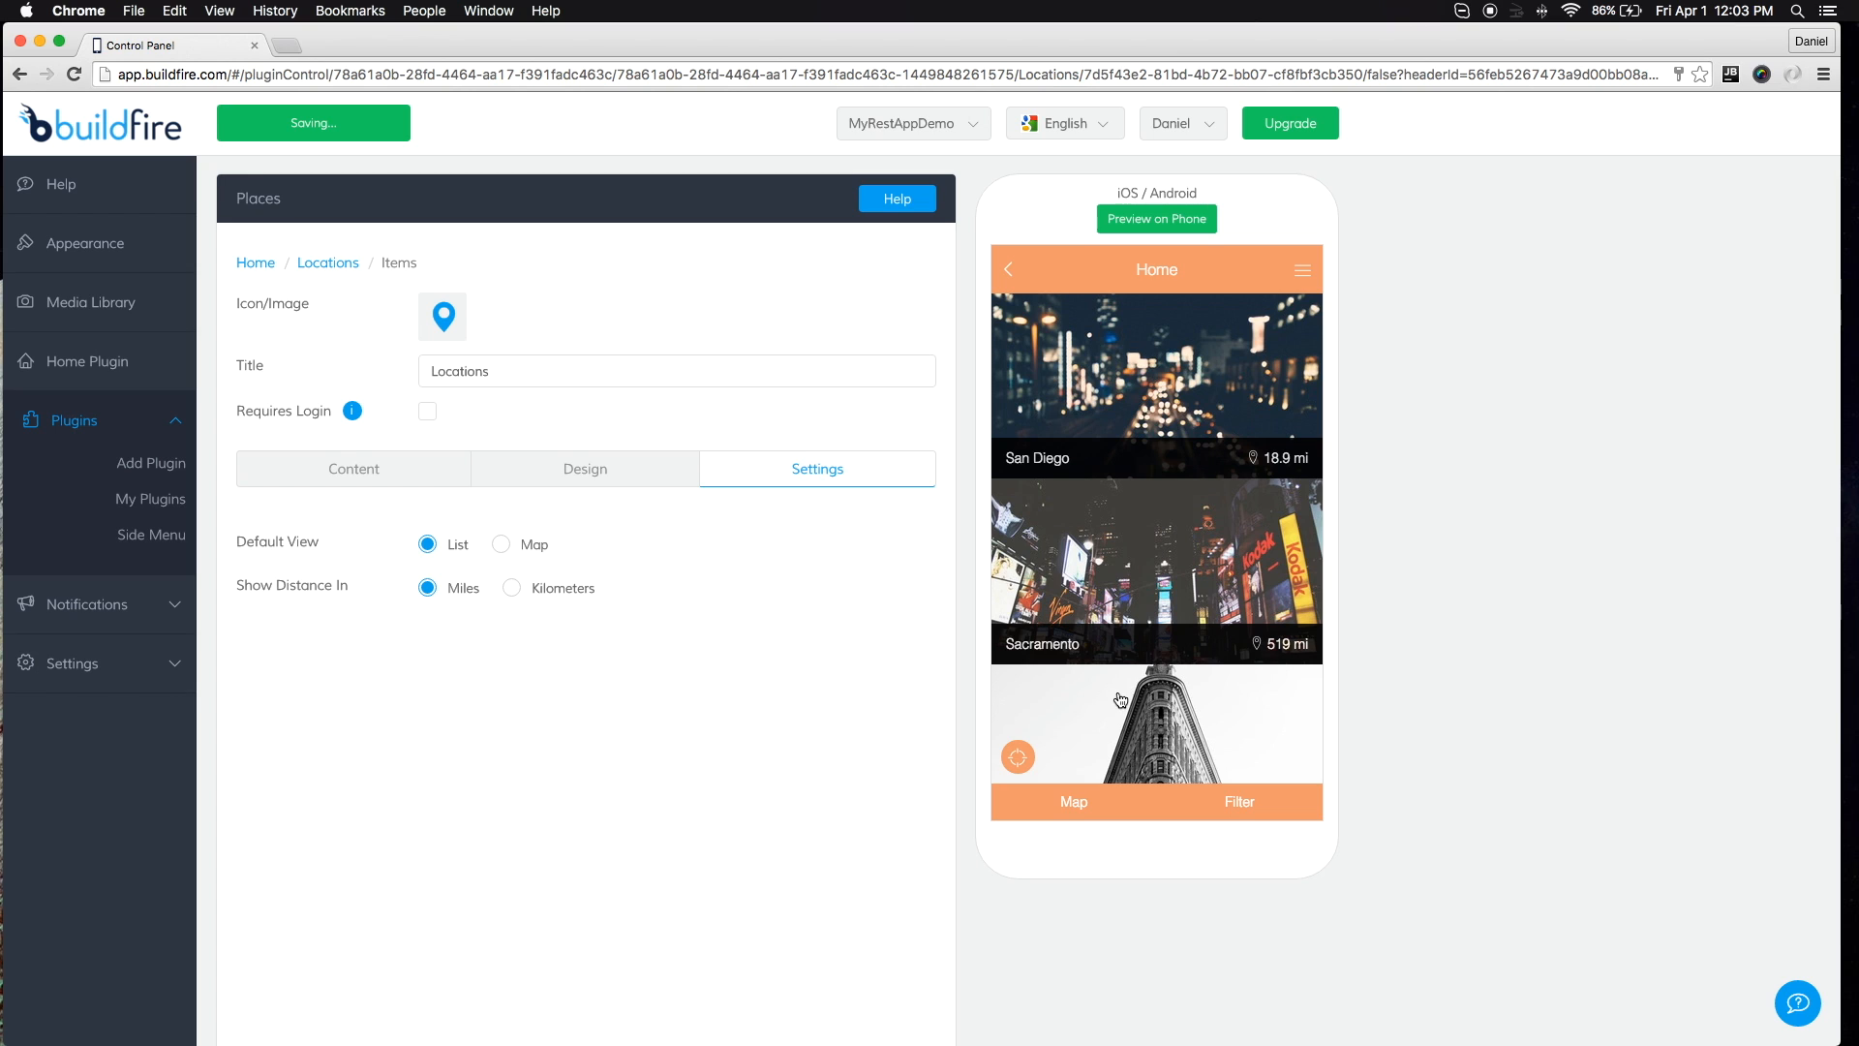
pyautogui.click(1077, 806)
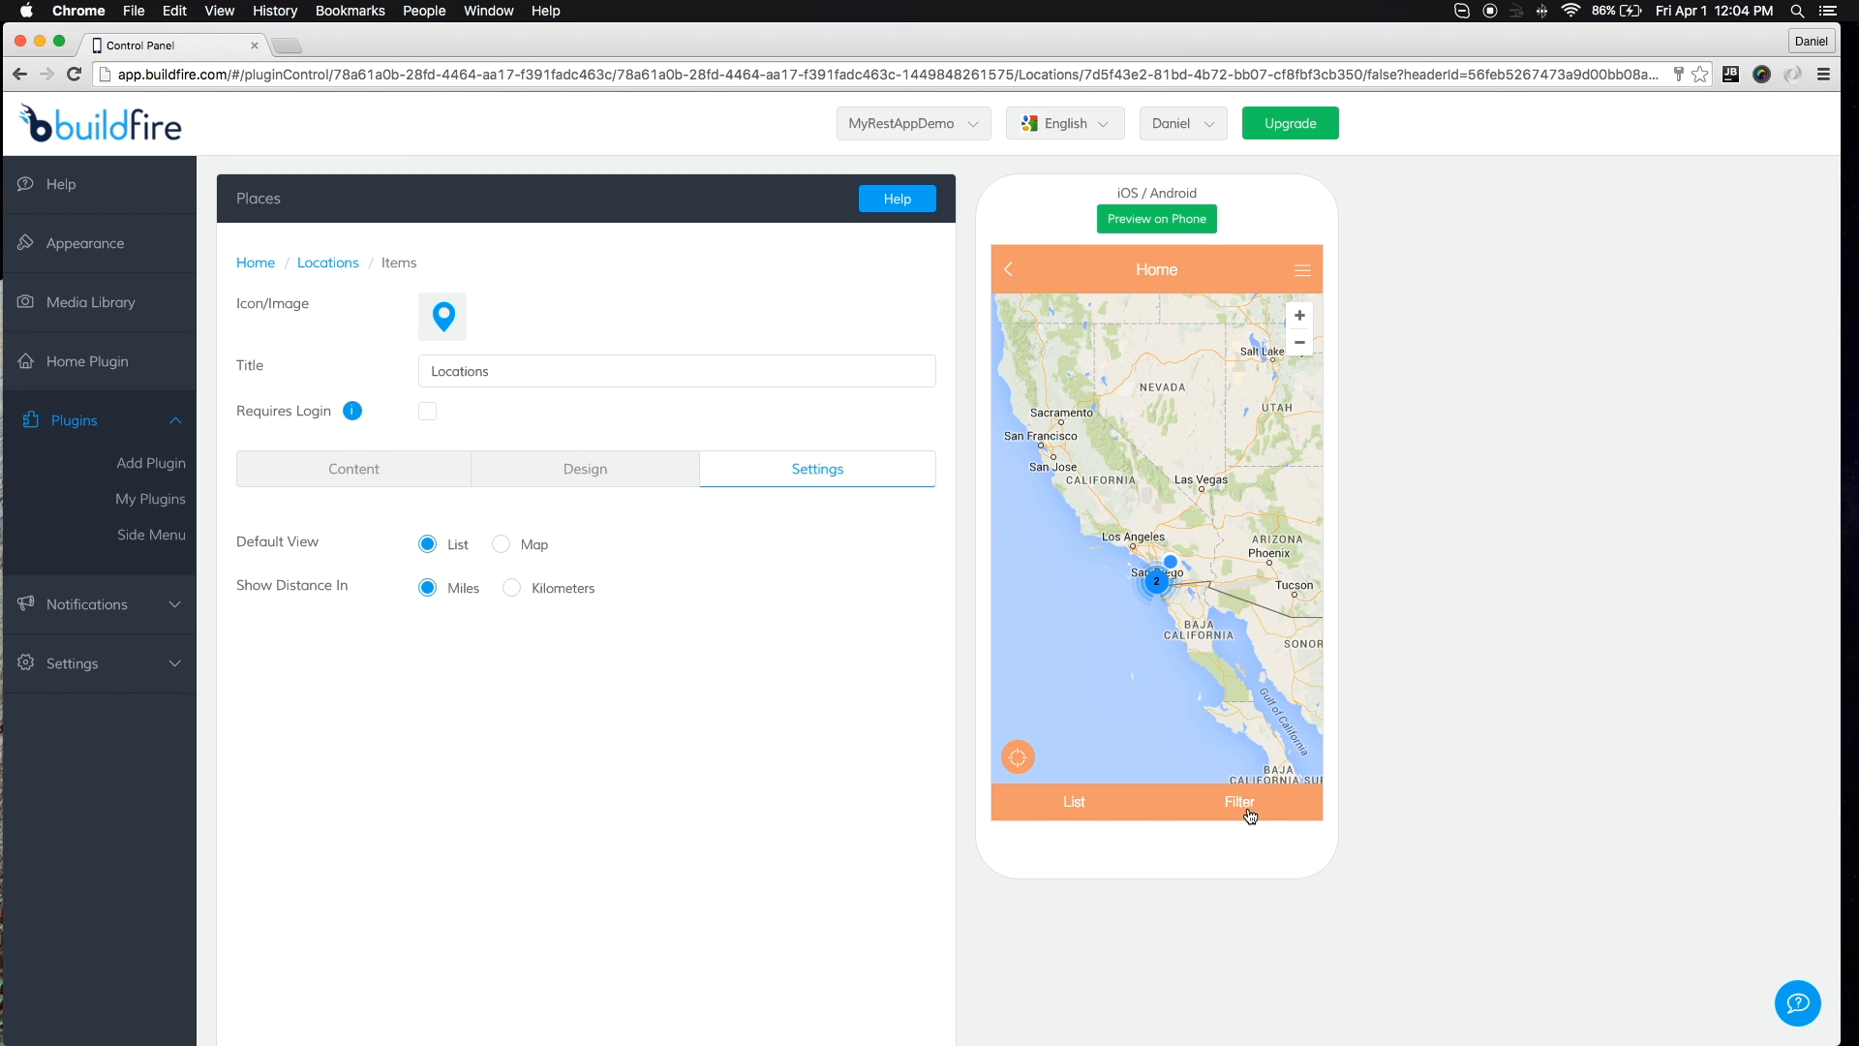
pyautogui.click(1101, 810)
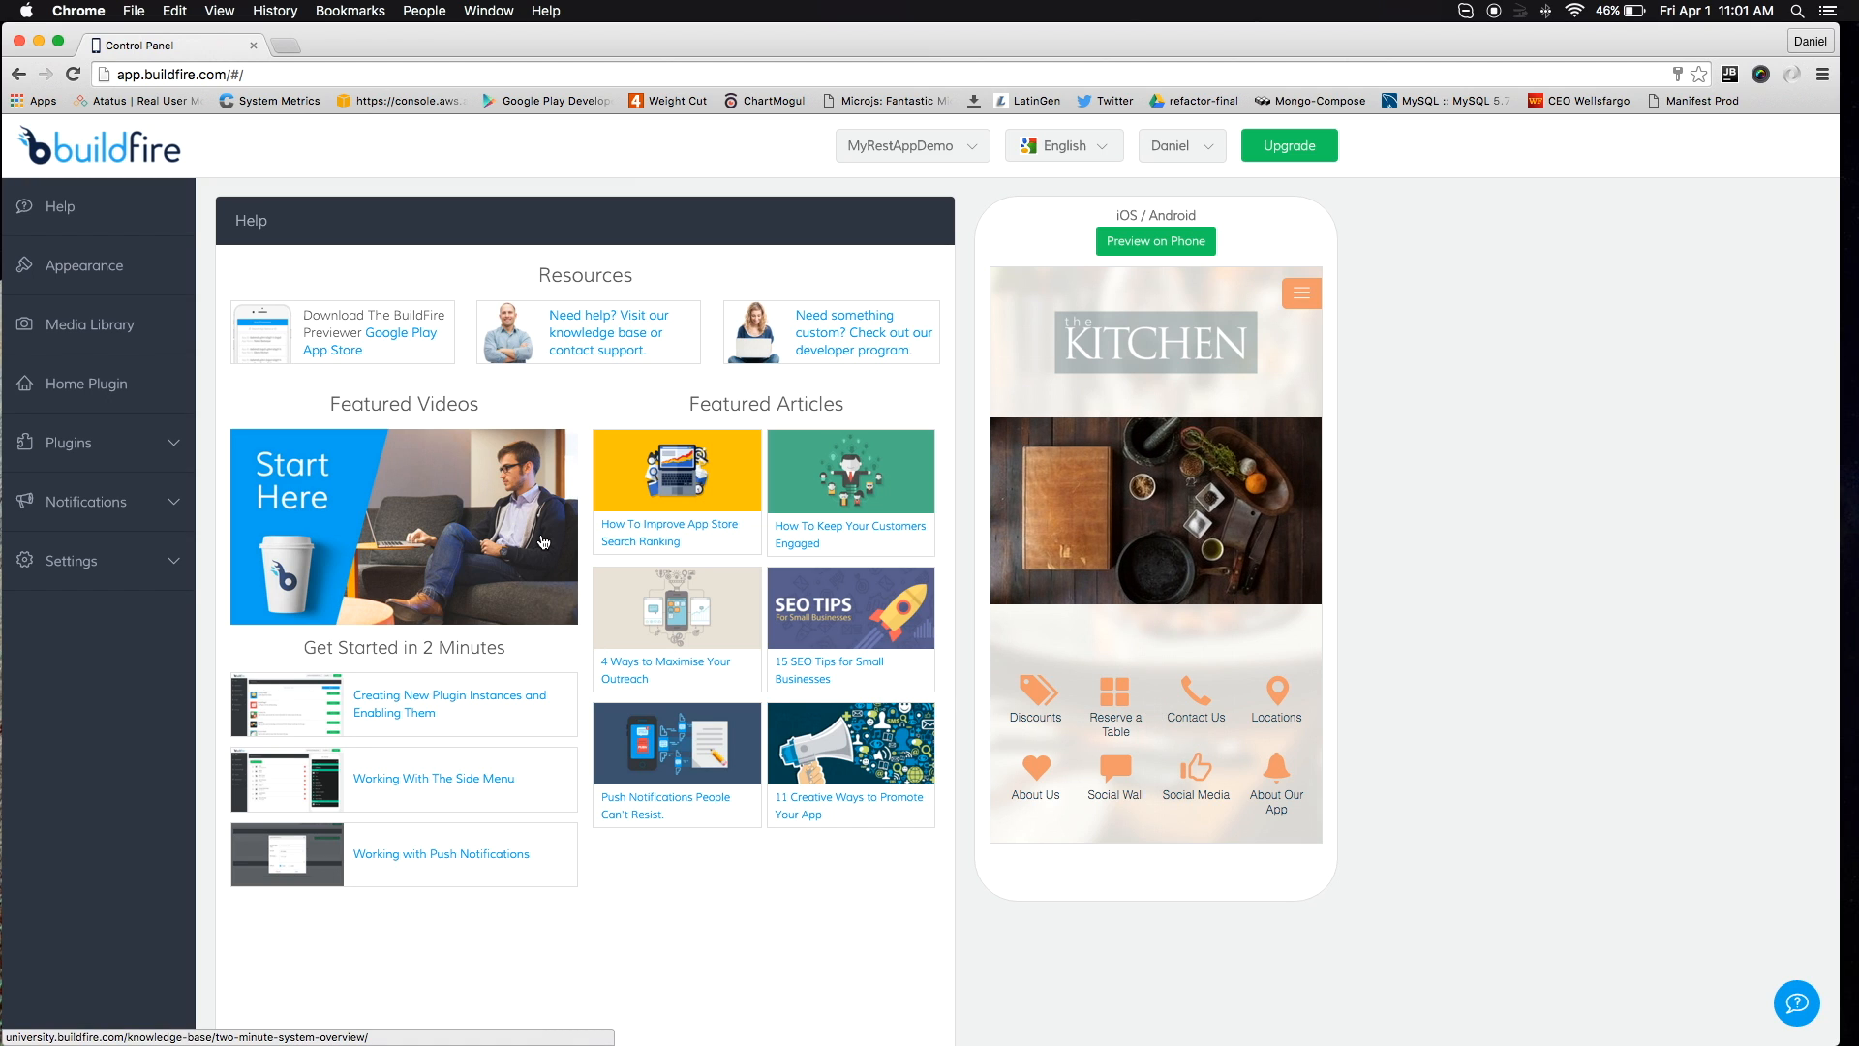
# Review the app's Appearance page, including branding, loading screens, theme colors and preset themes
pyautogui.click(104, 286)
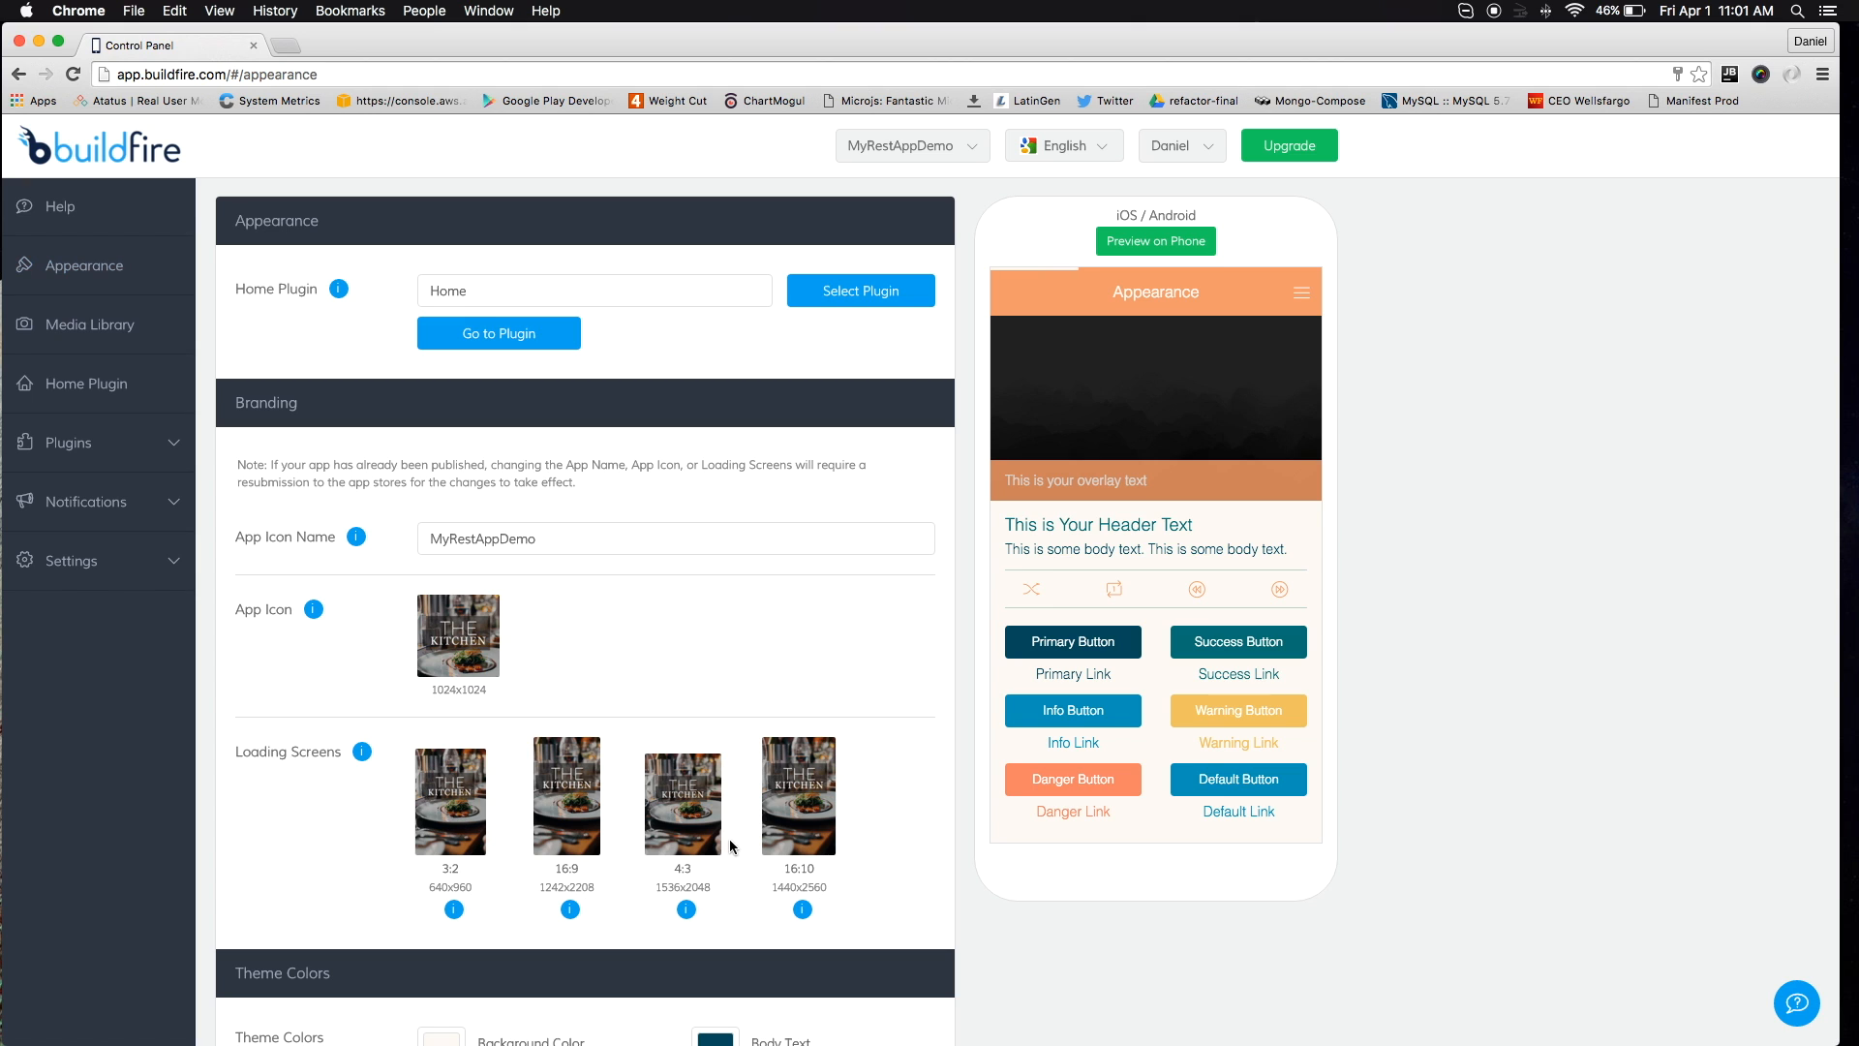
pyautogui.scroll(-2, 727, 841)
pyautogui.scroll(-10, 718, 841)
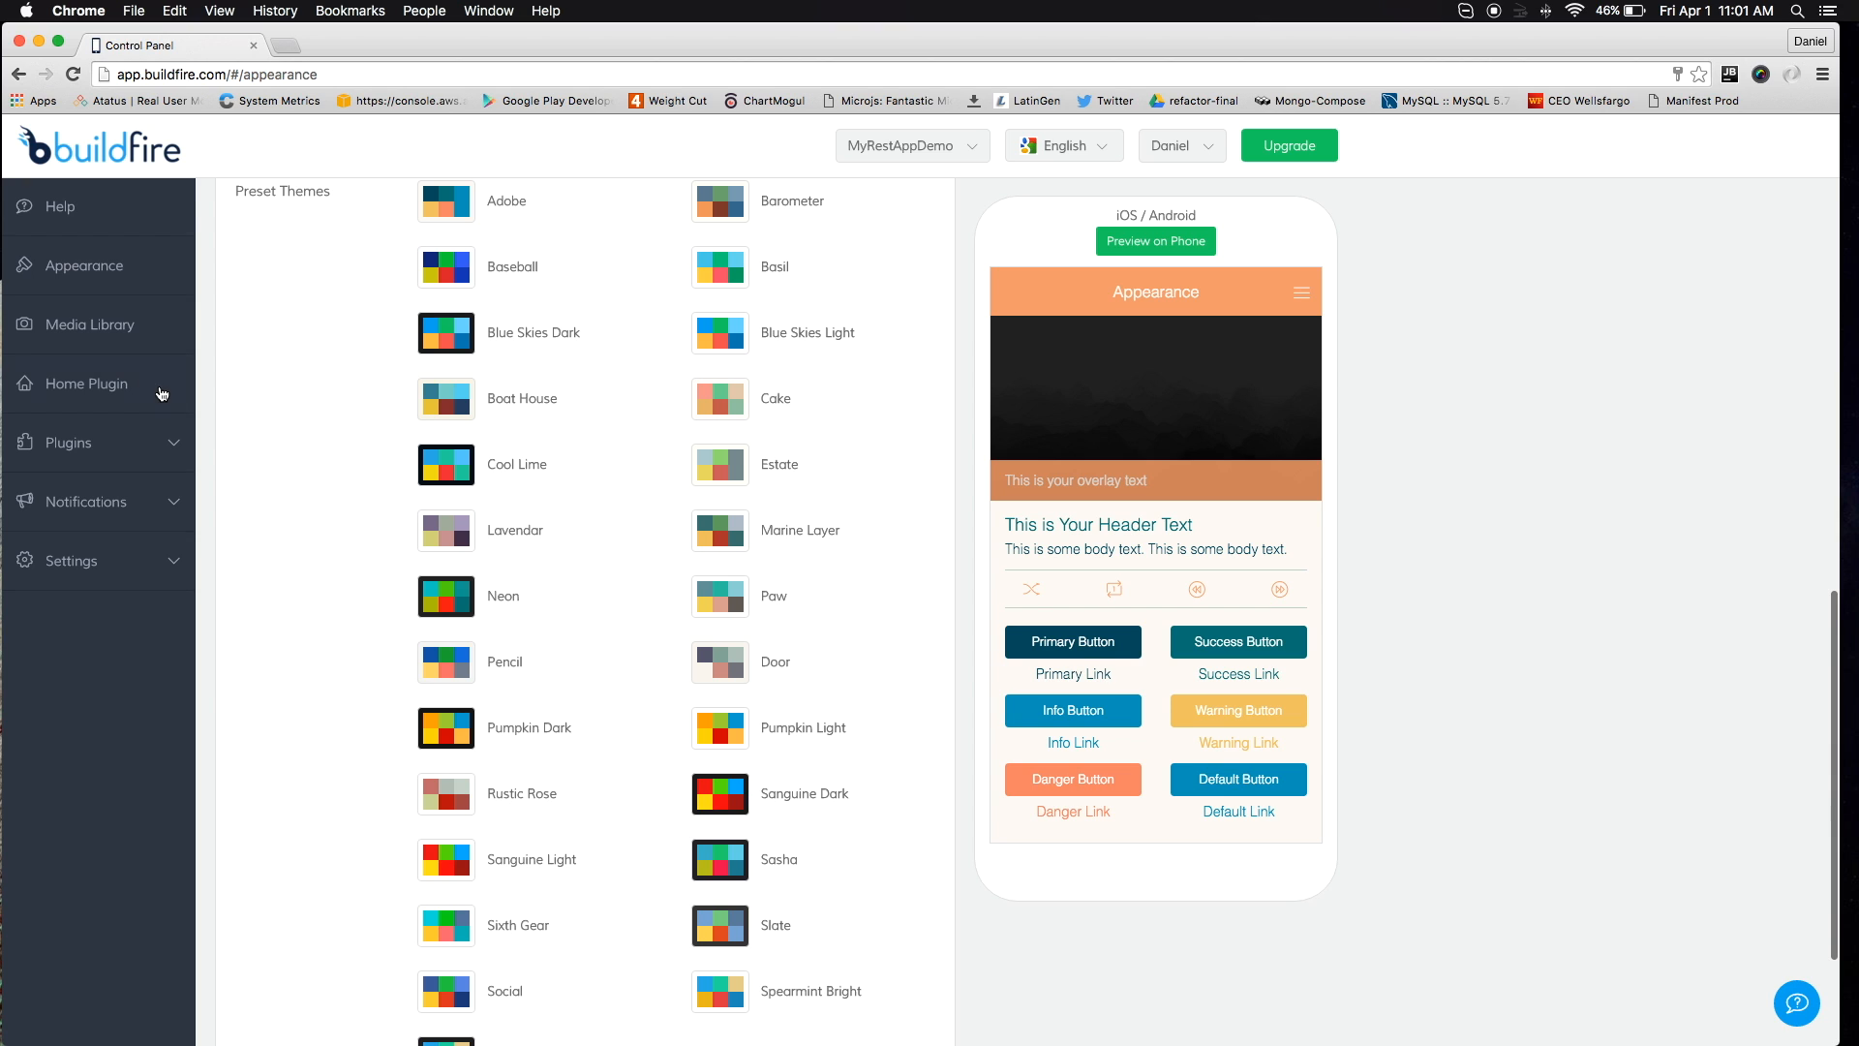
# View the Media Library, and open the home plugin and its About Us page through the phone preview
pyautogui.click(134, 326)
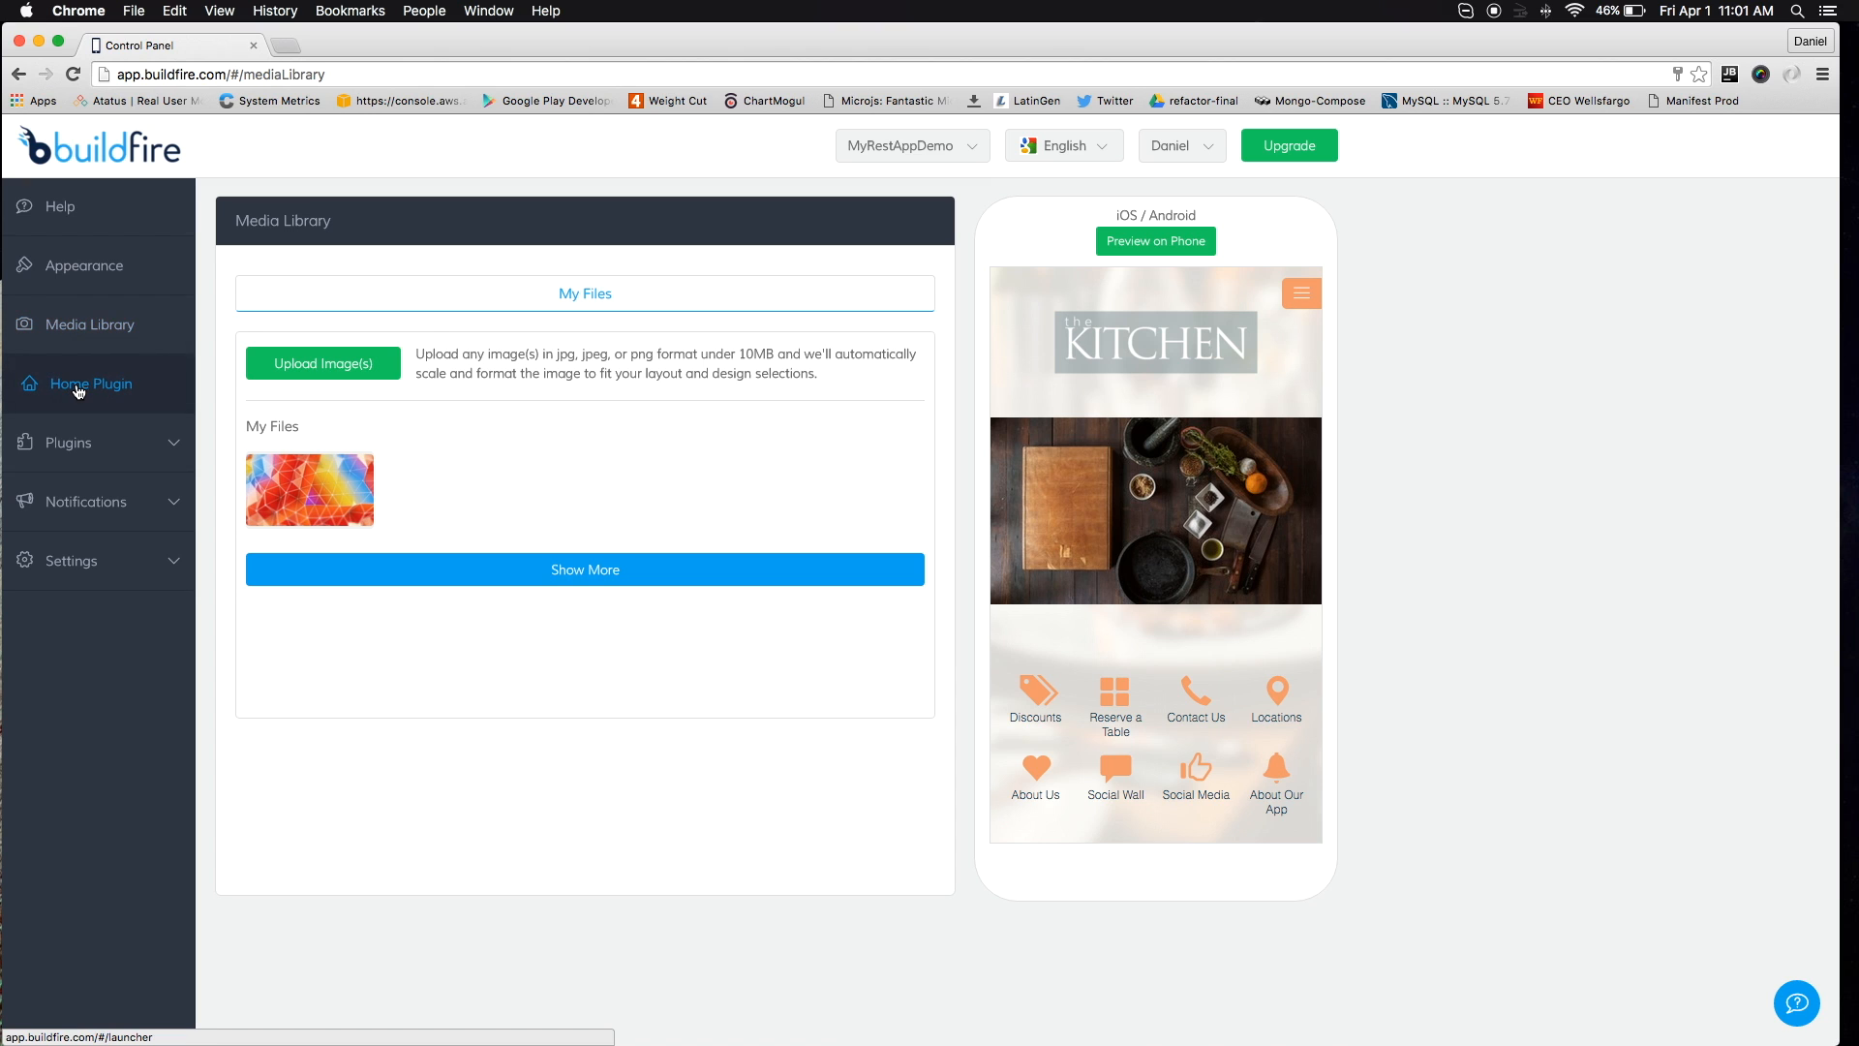
pyautogui.click(79, 390)
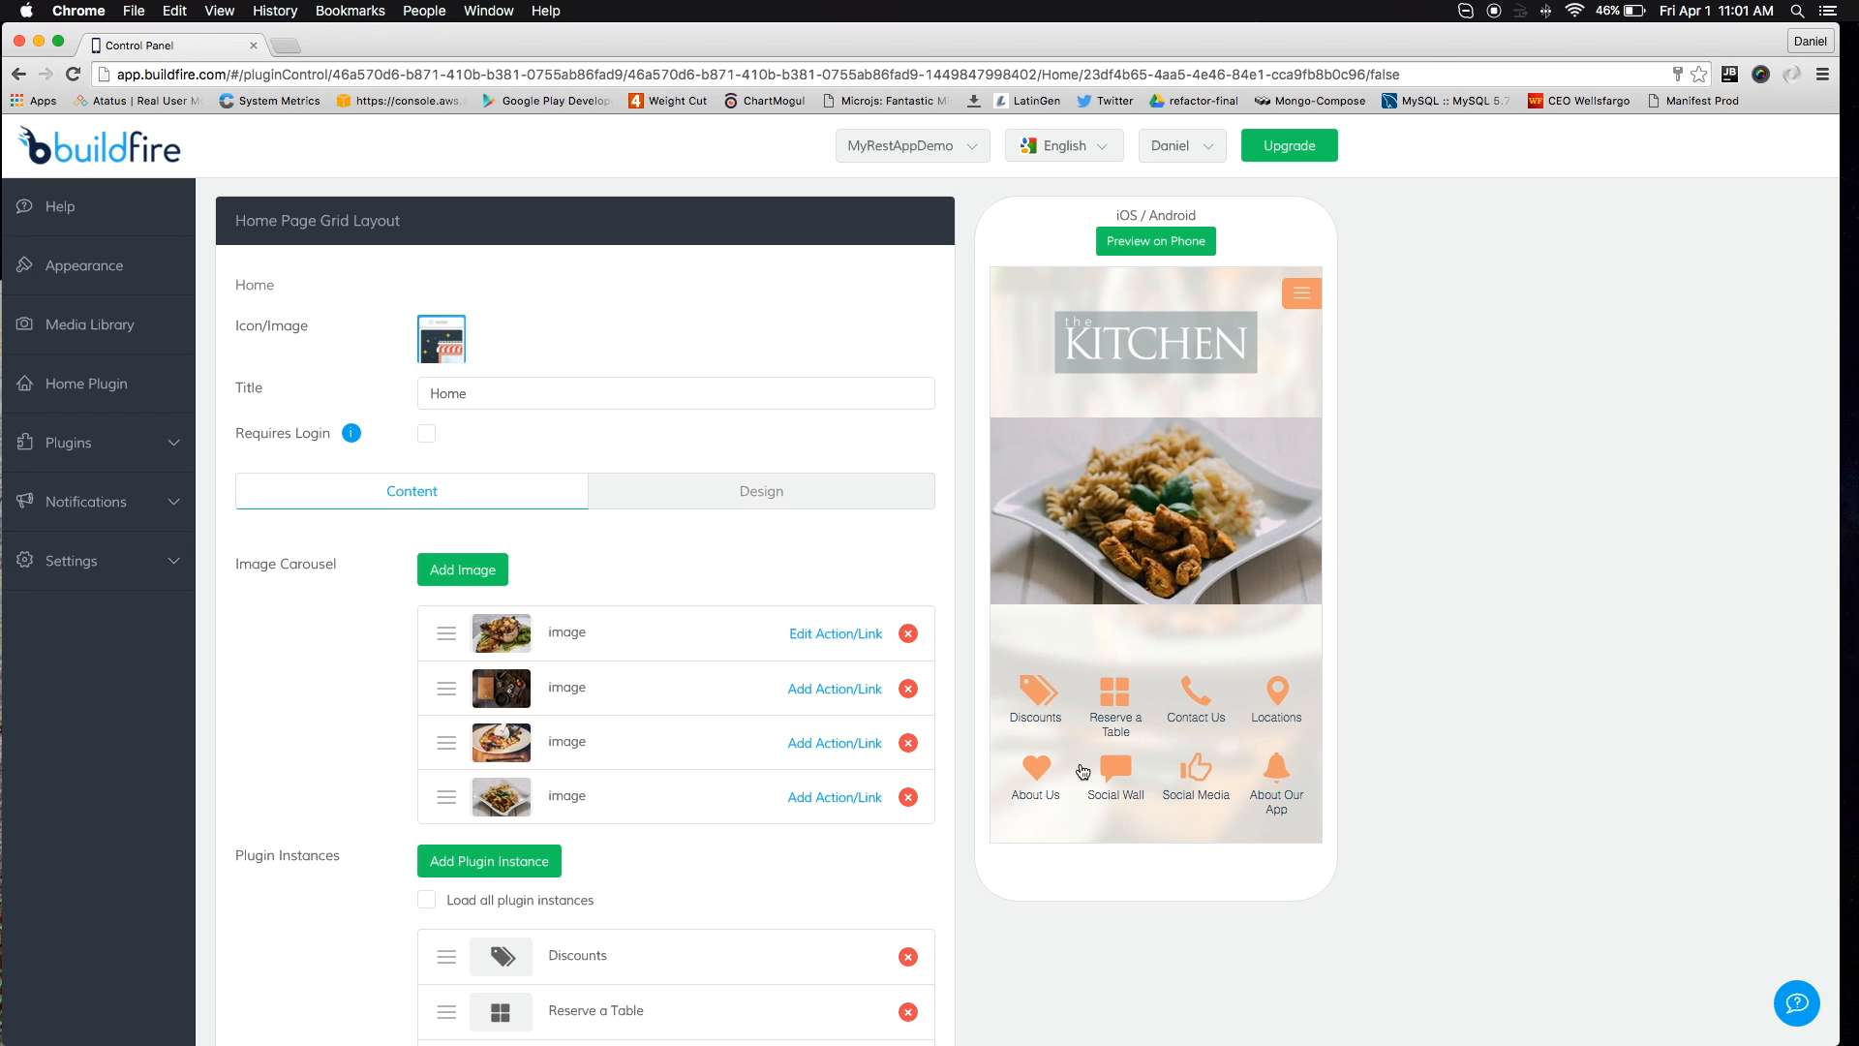
pyautogui.click(1042, 773)
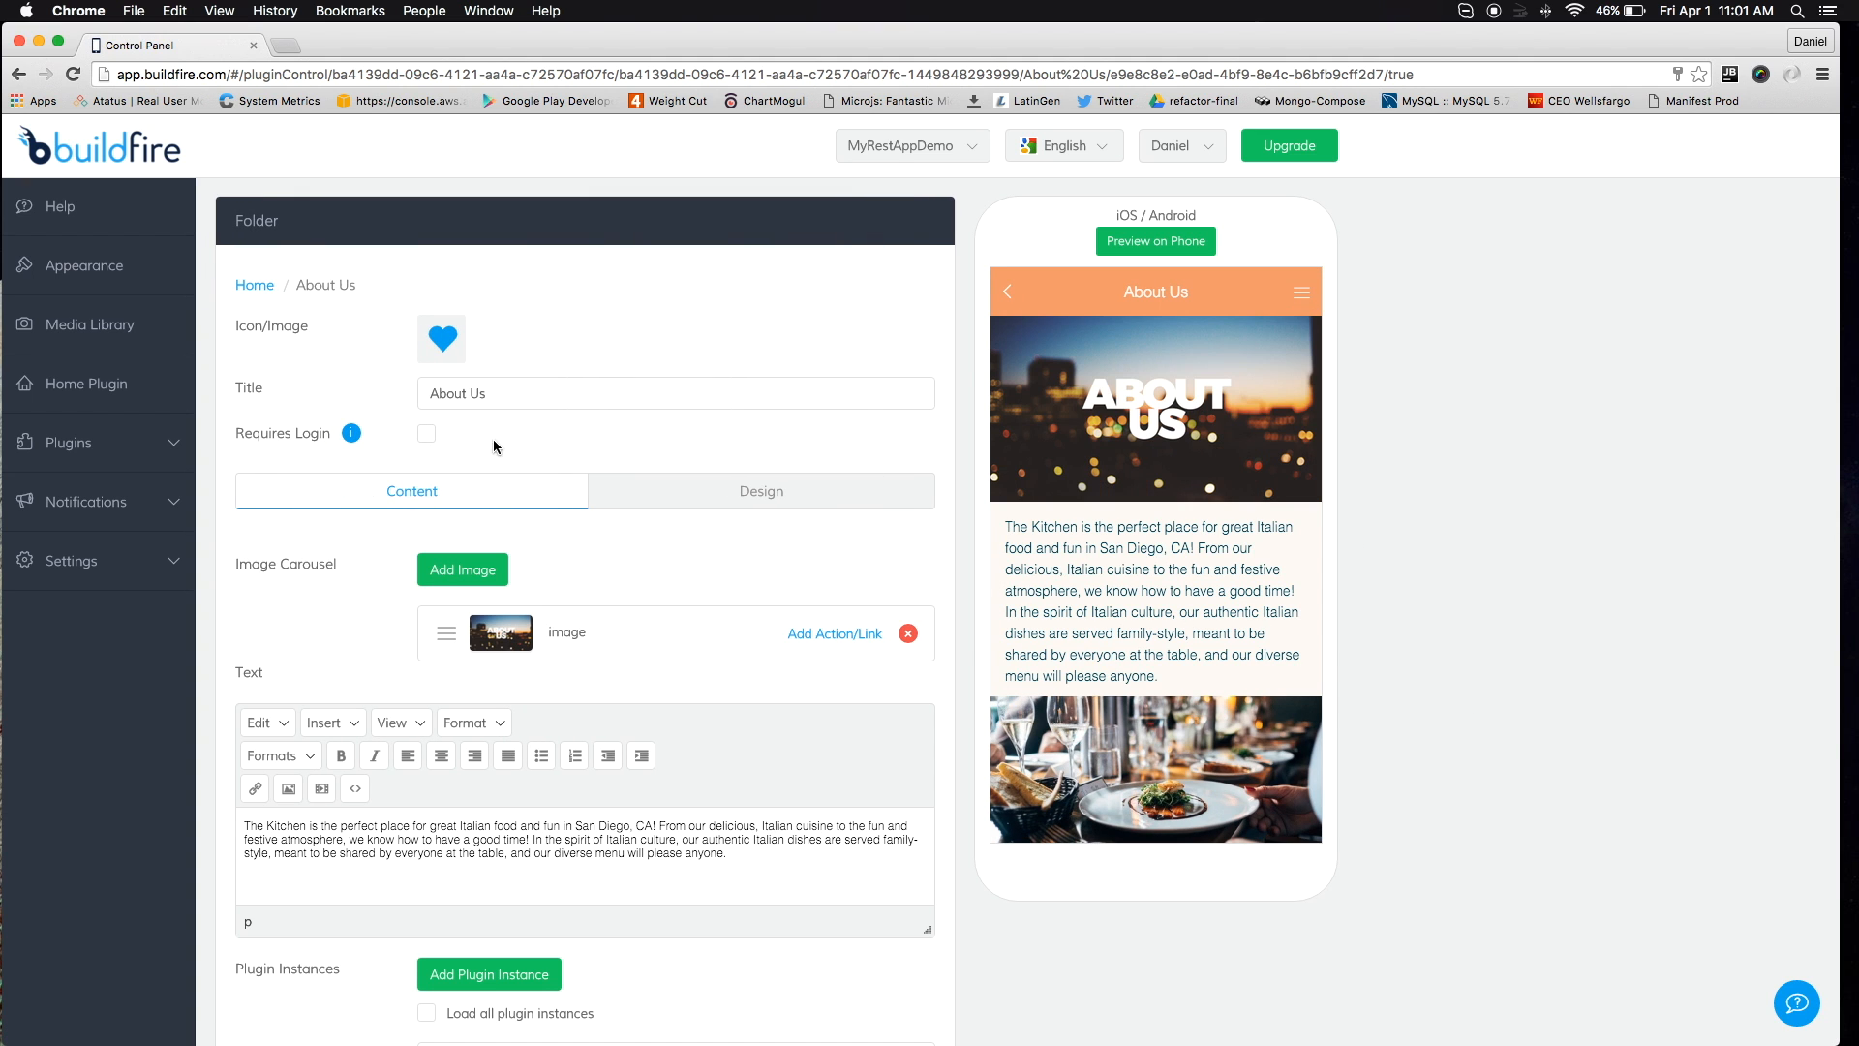
# In the Appearance settings, search the plugin instances for "about" and set About Us as the app's home plugin
pyautogui.click(84, 266)
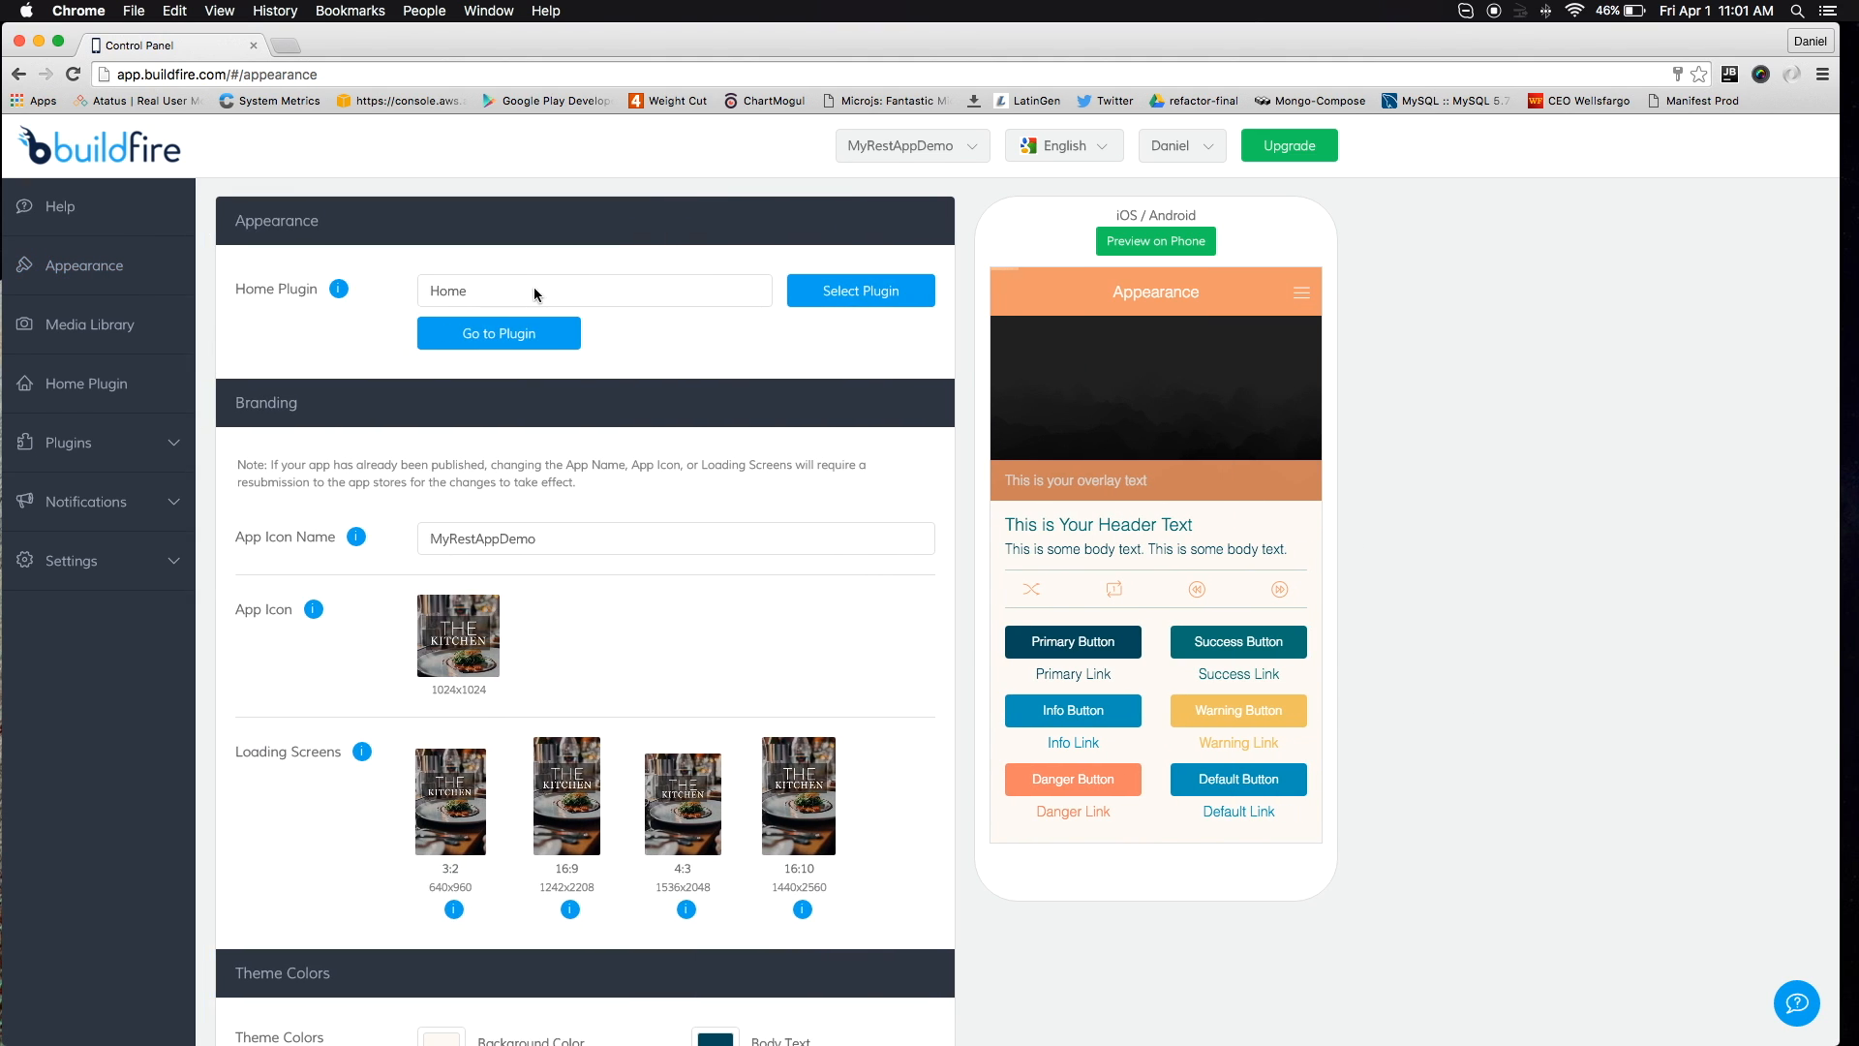
pyautogui.click(837, 293)
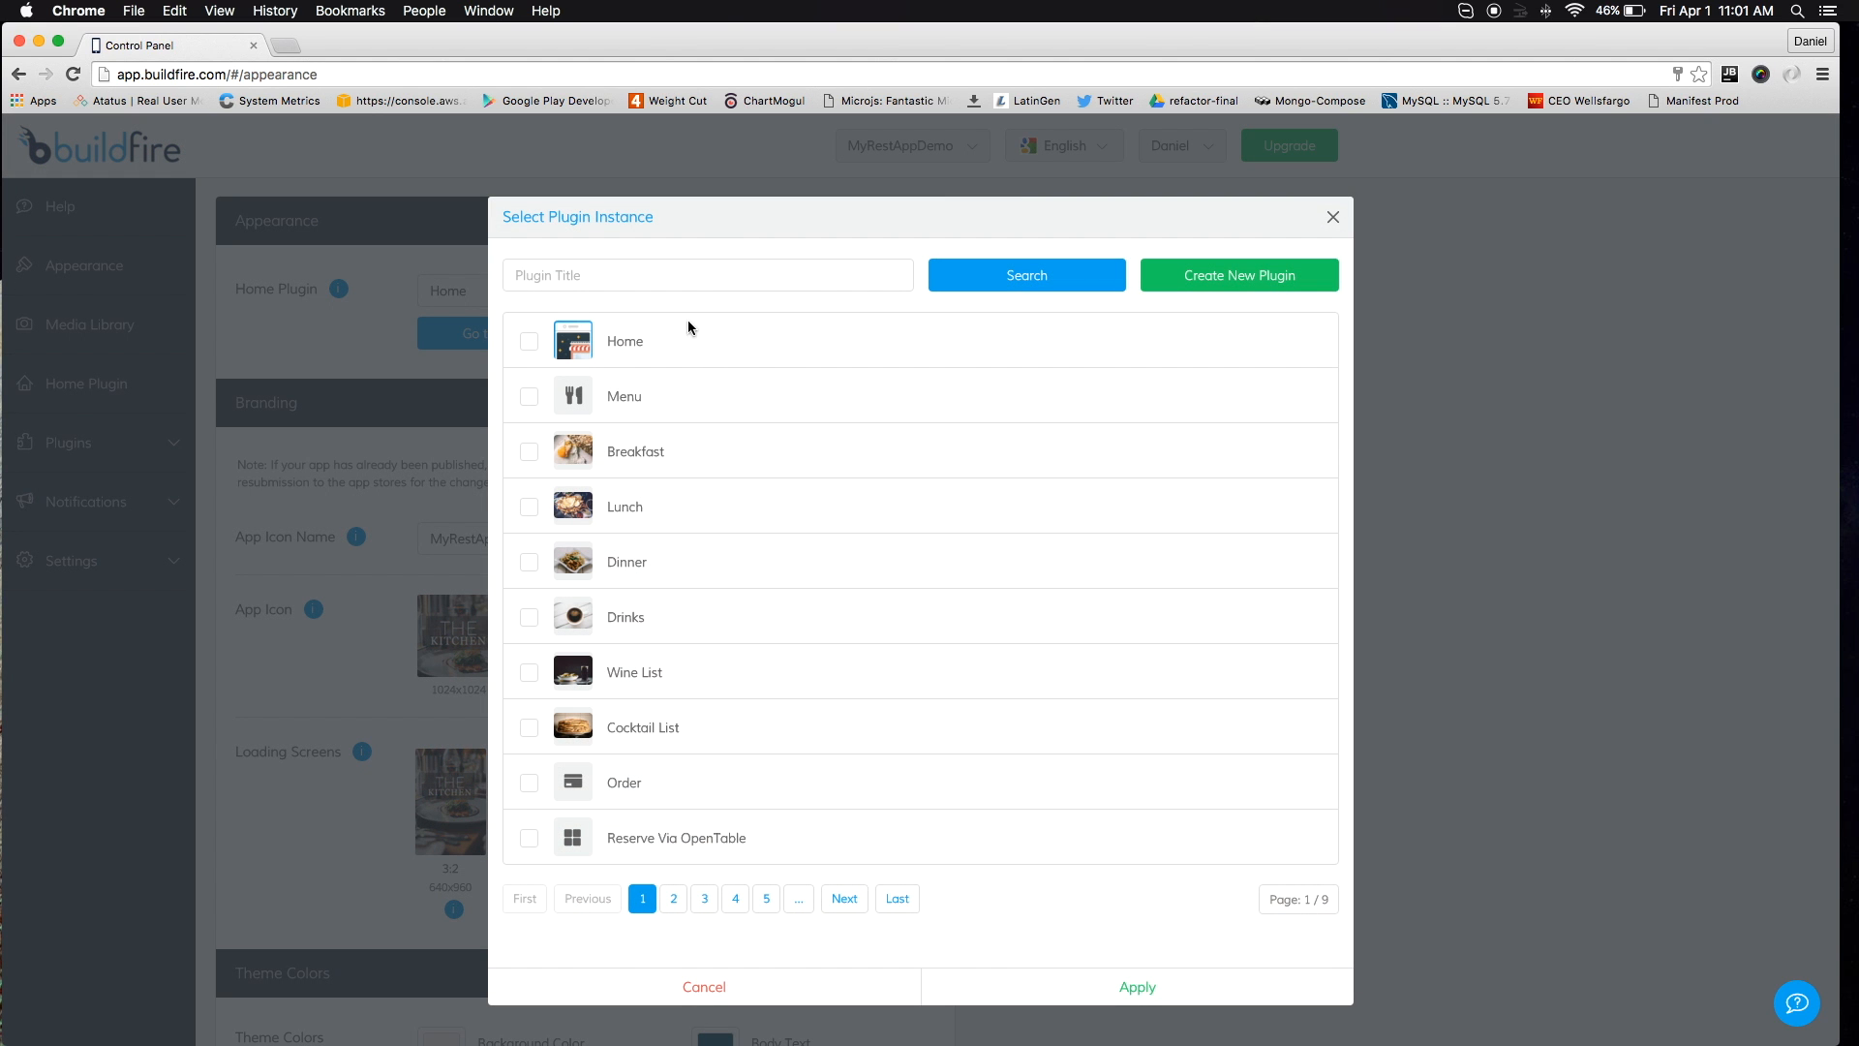
pyautogui.click(736, 273)
pyautogui.write('about')
pyautogui.press('Return')
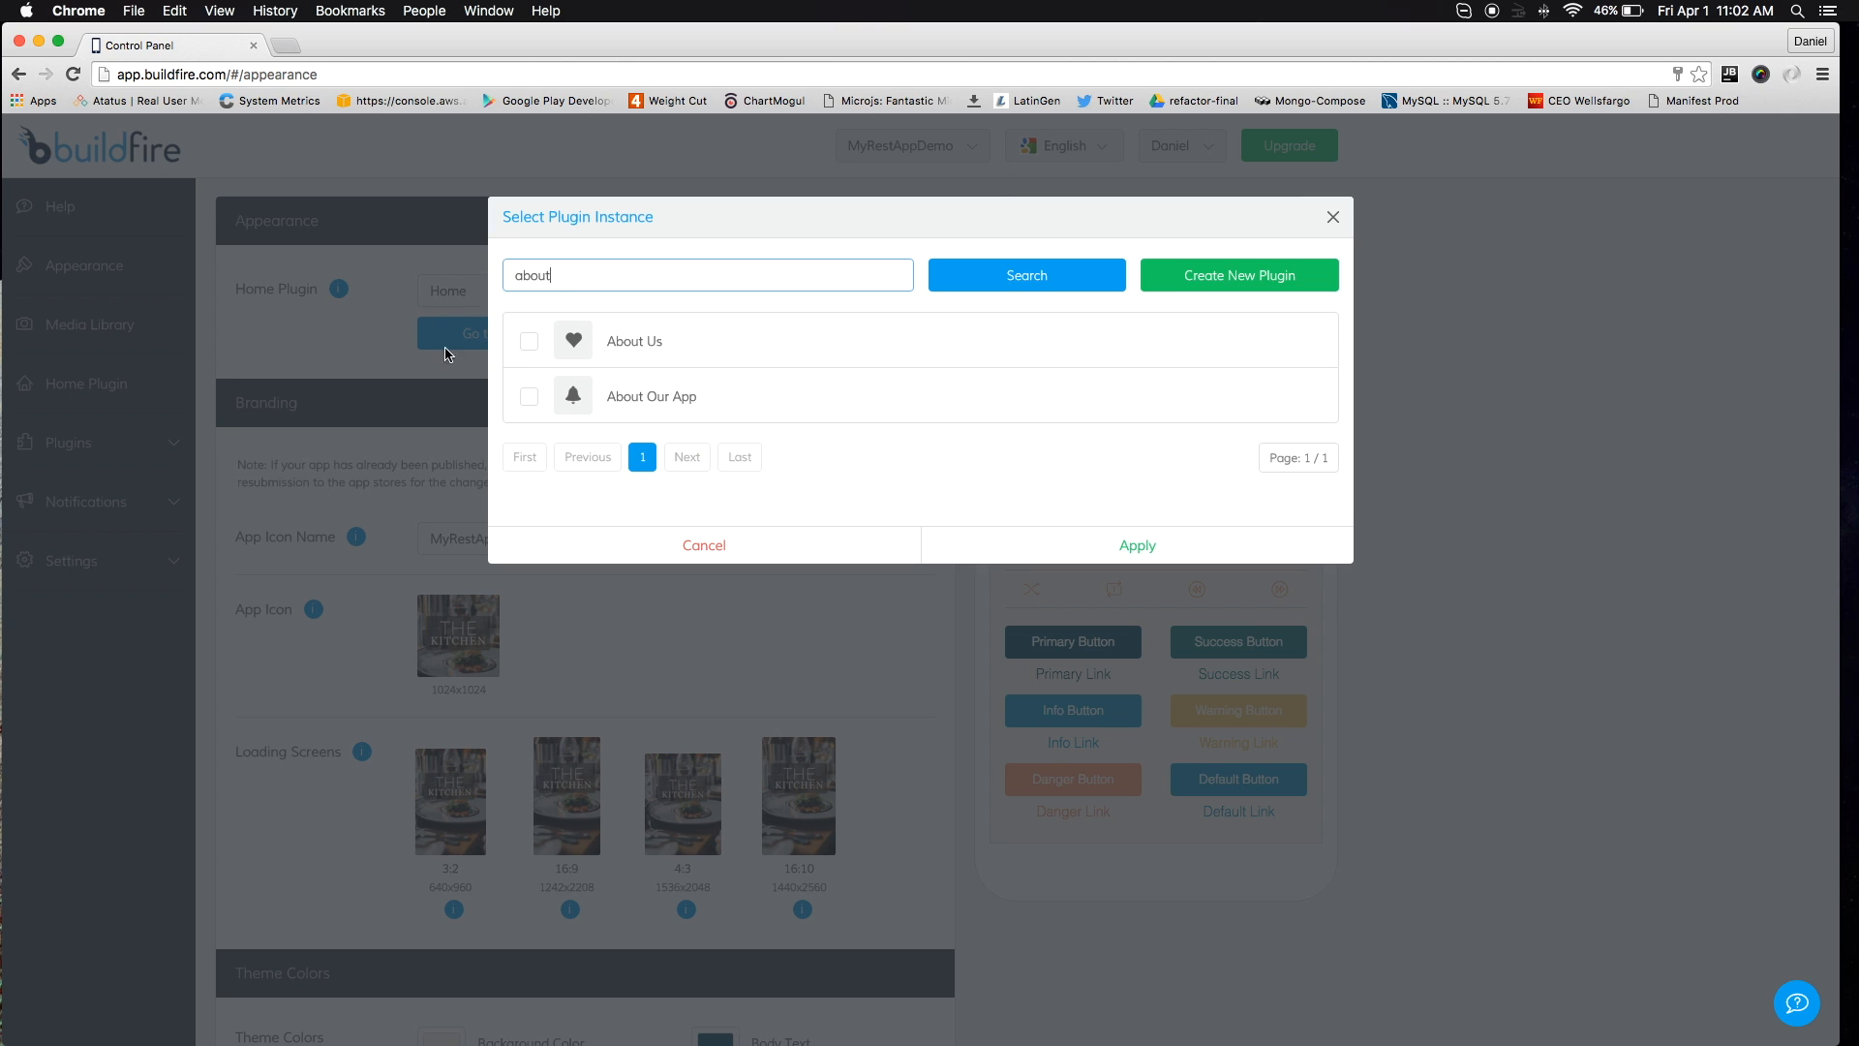
pyautogui.click(529, 341)
pyautogui.click(1134, 545)
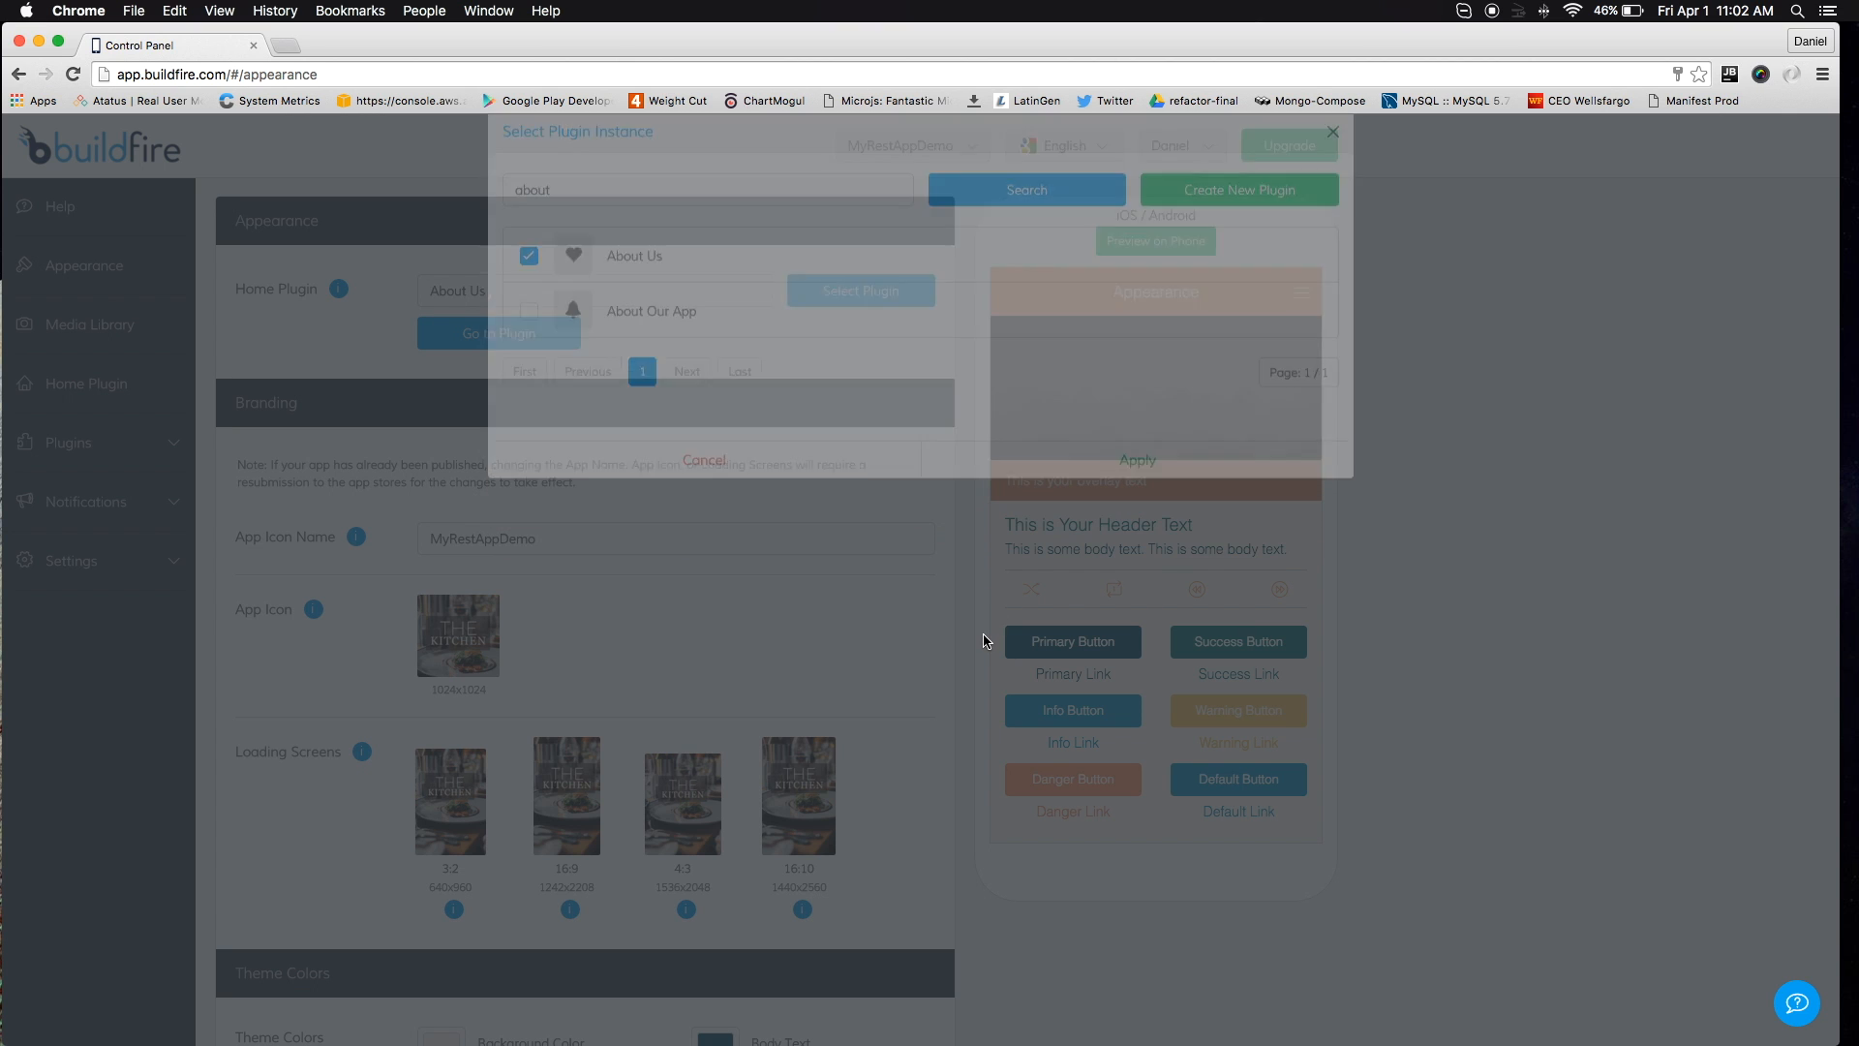
# Open the home plugin to check its preview, and go to Menu through the preview's side menu
pyautogui.click(138, 397)
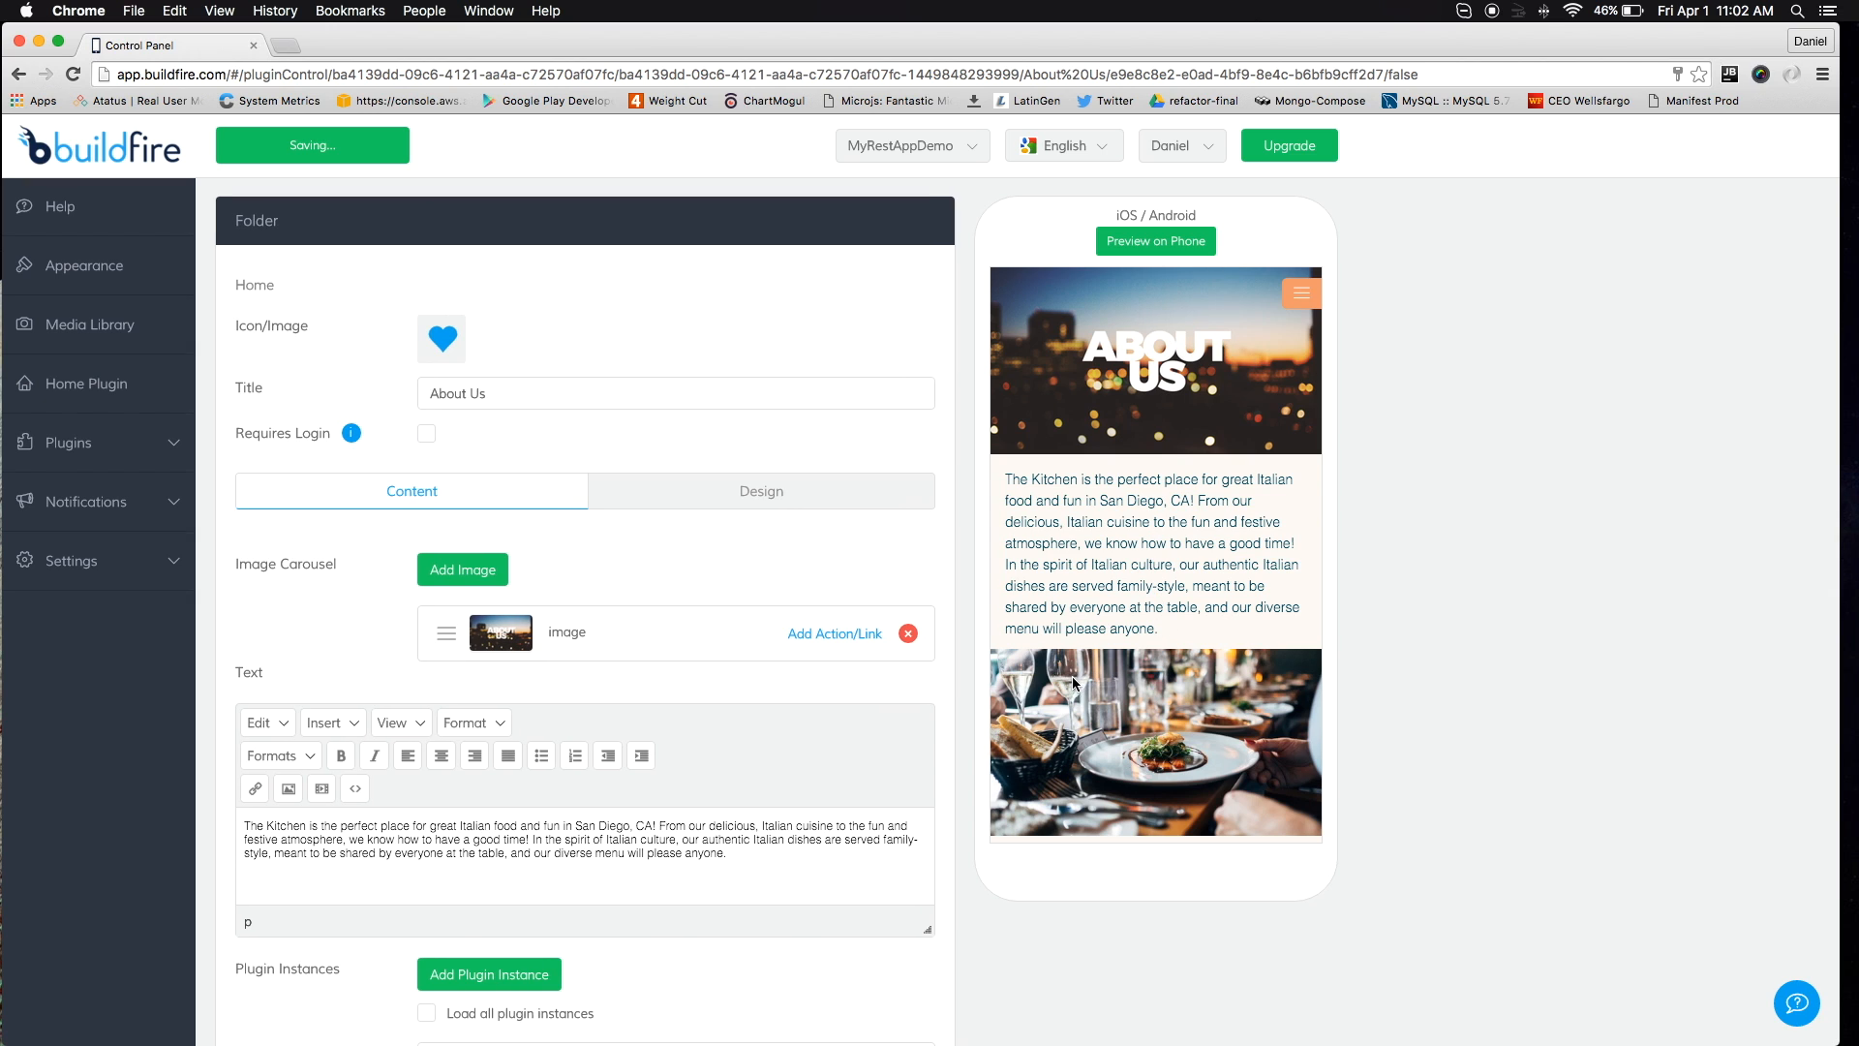
pyautogui.click(1302, 293)
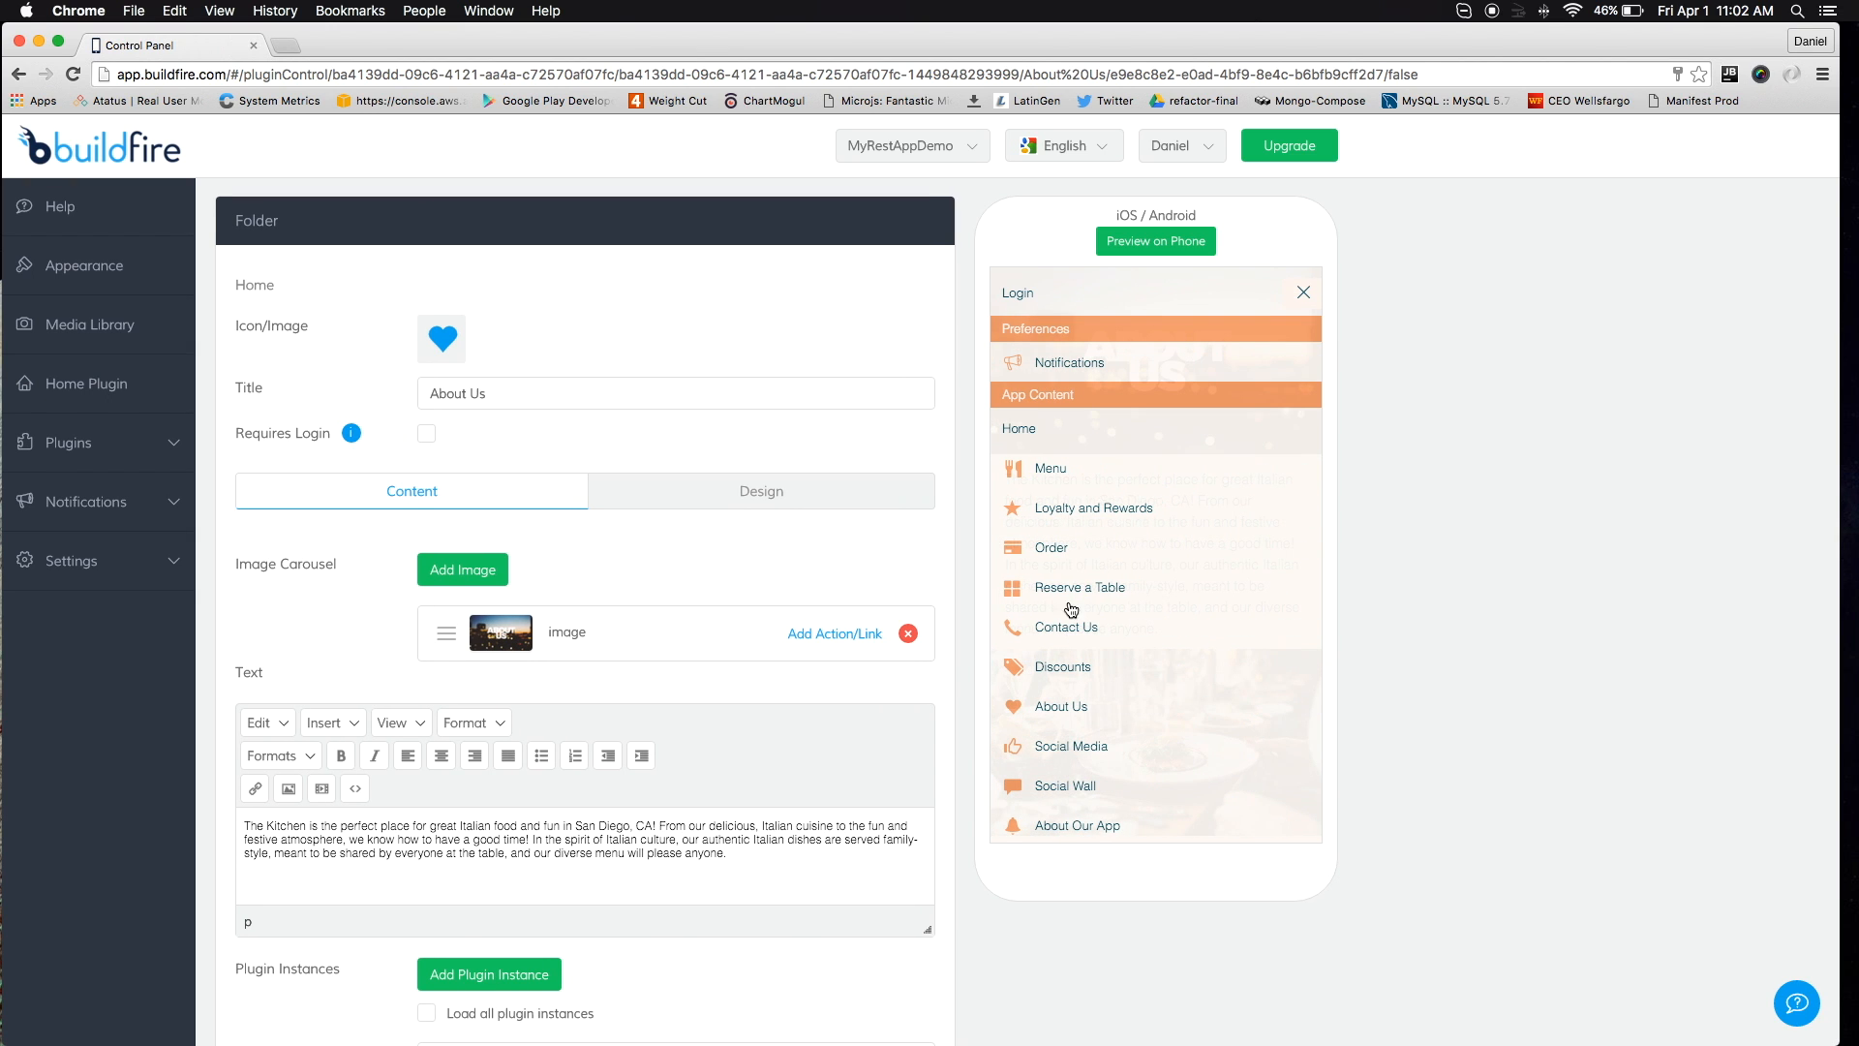
pyautogui.click(1054, 469)
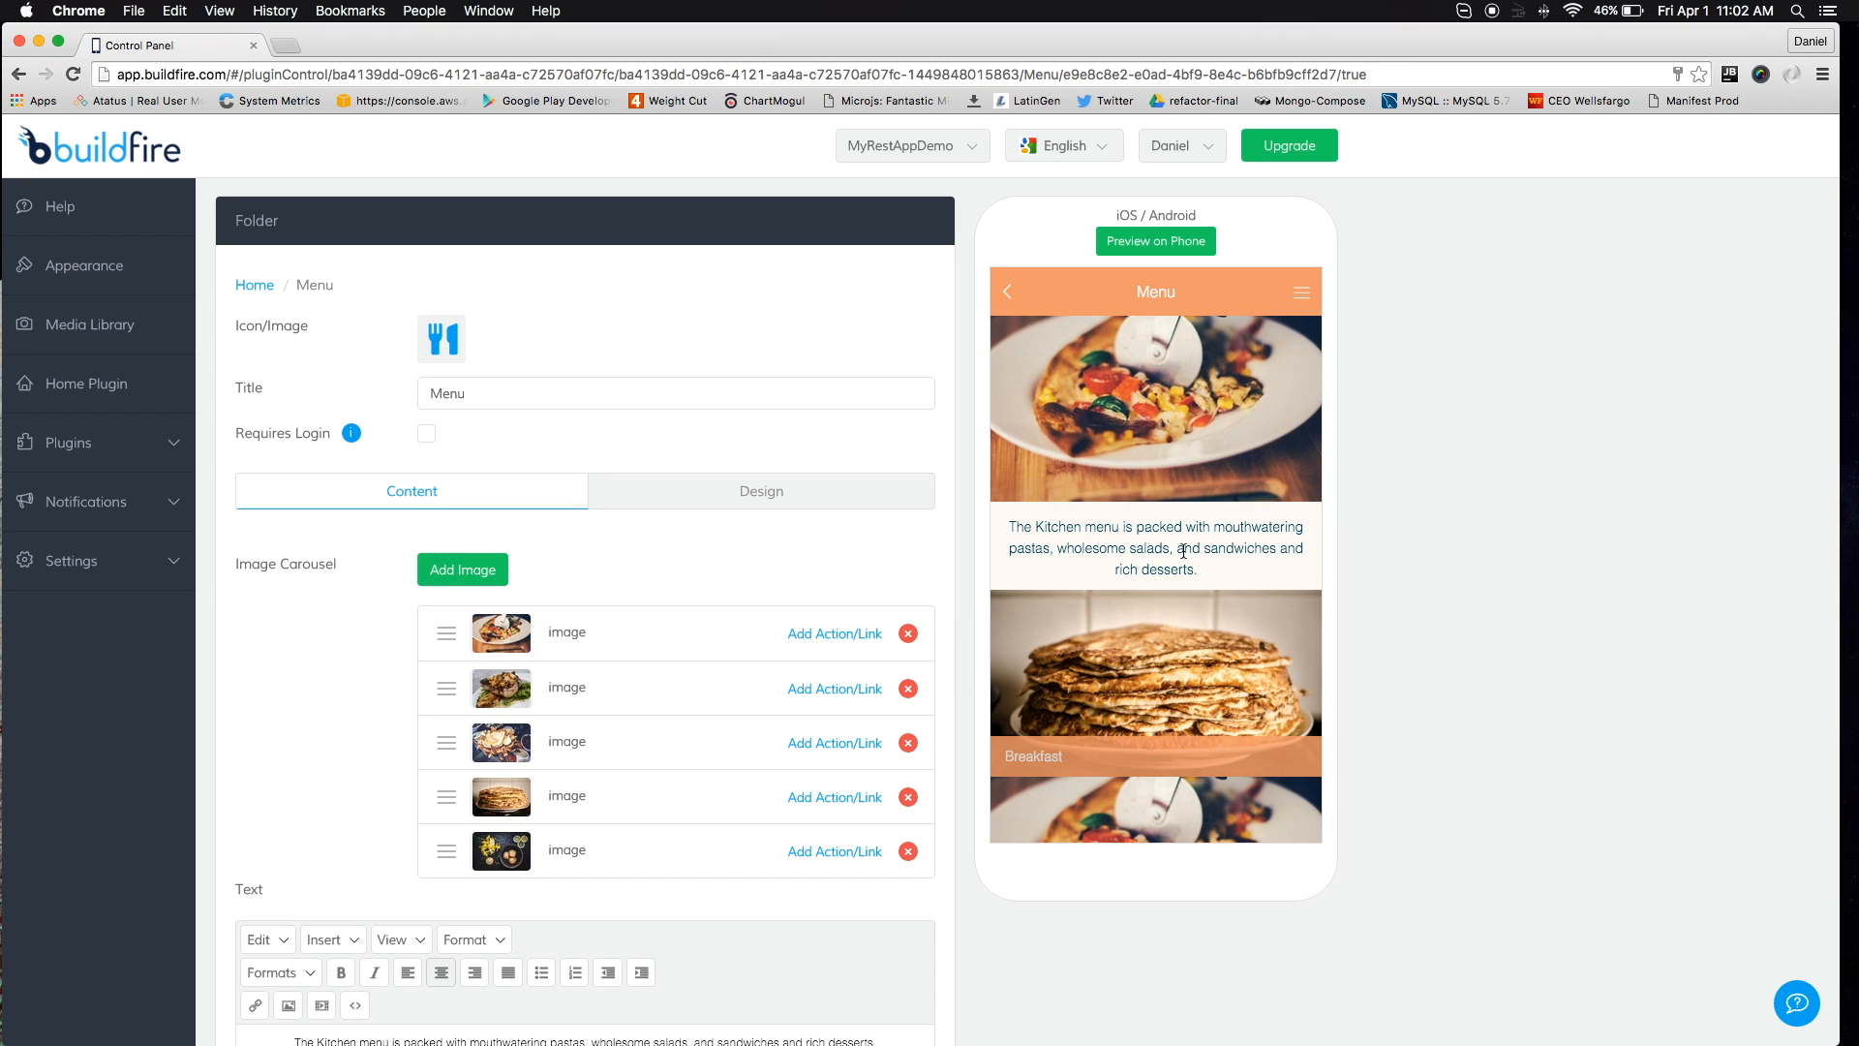
# Open the home plugin, and browse all four pages of the catalogue of plugins available to add to the app
pyautogui.click(96, 390)
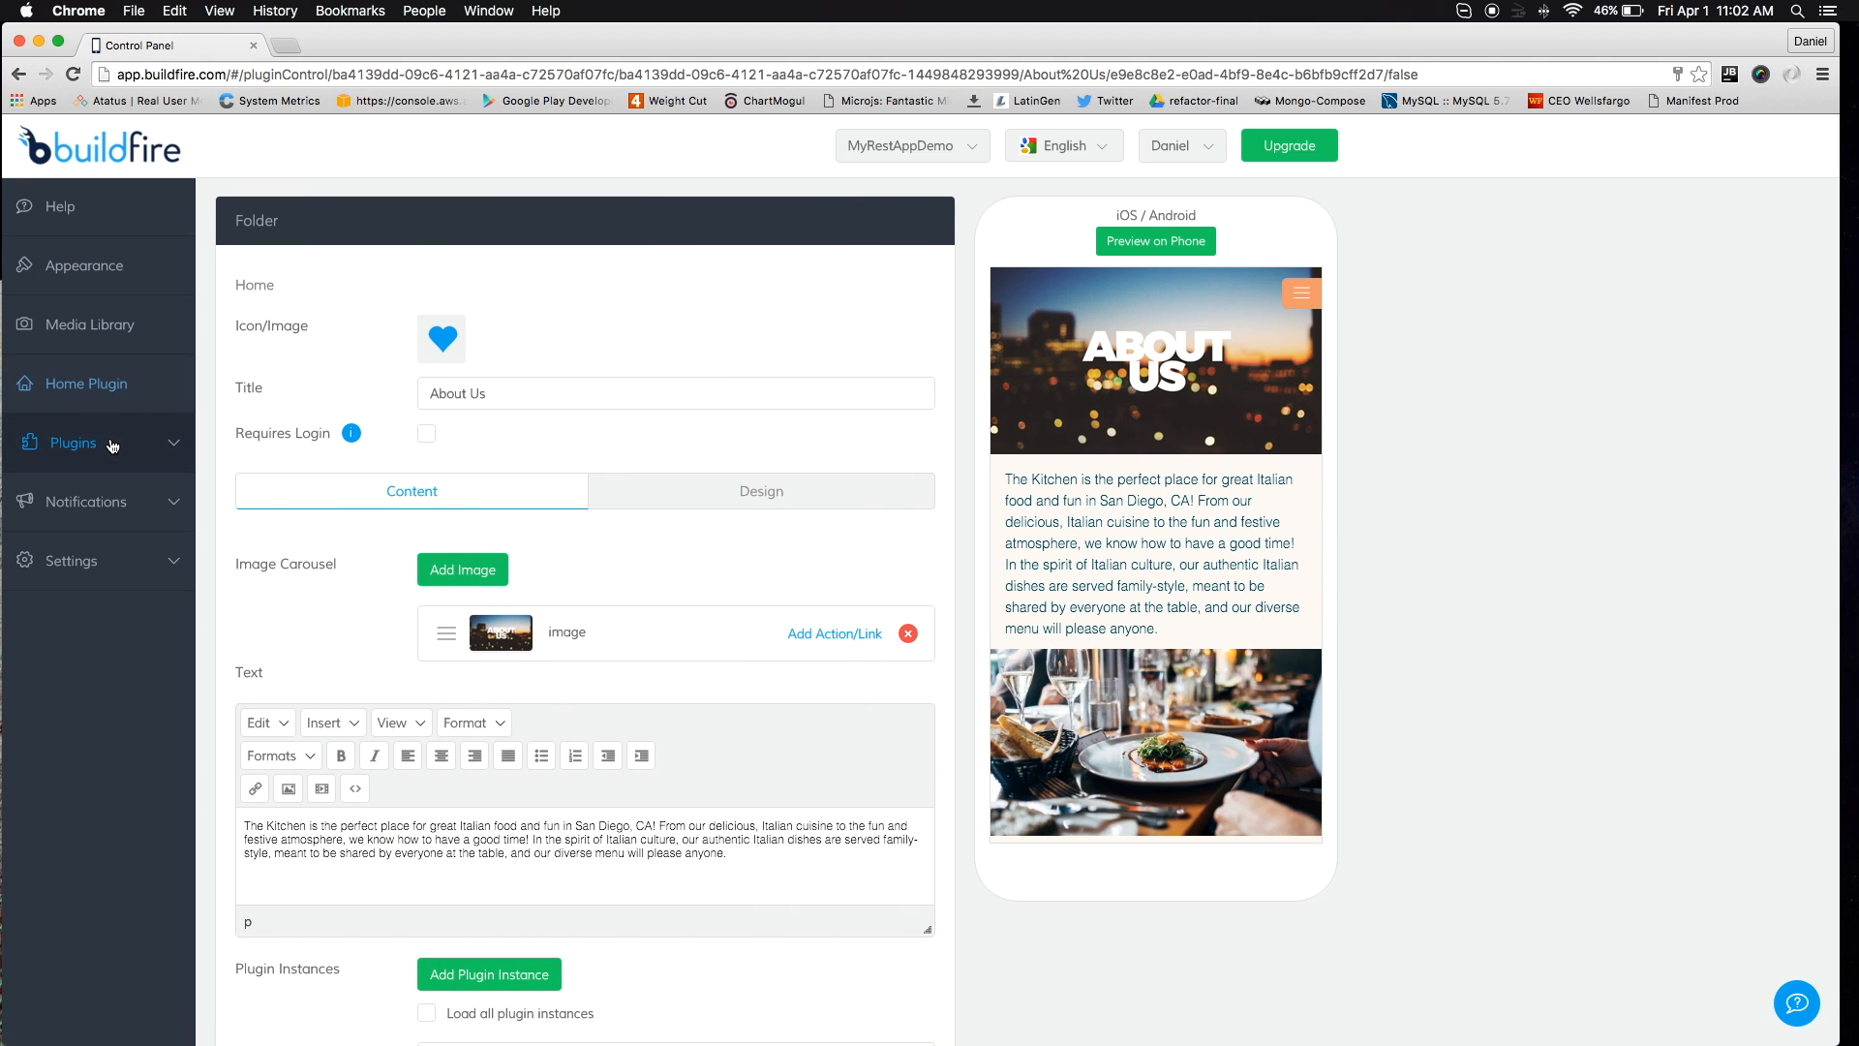
pyautogui.click(88, 443)
pyautogui.click(155, 489)
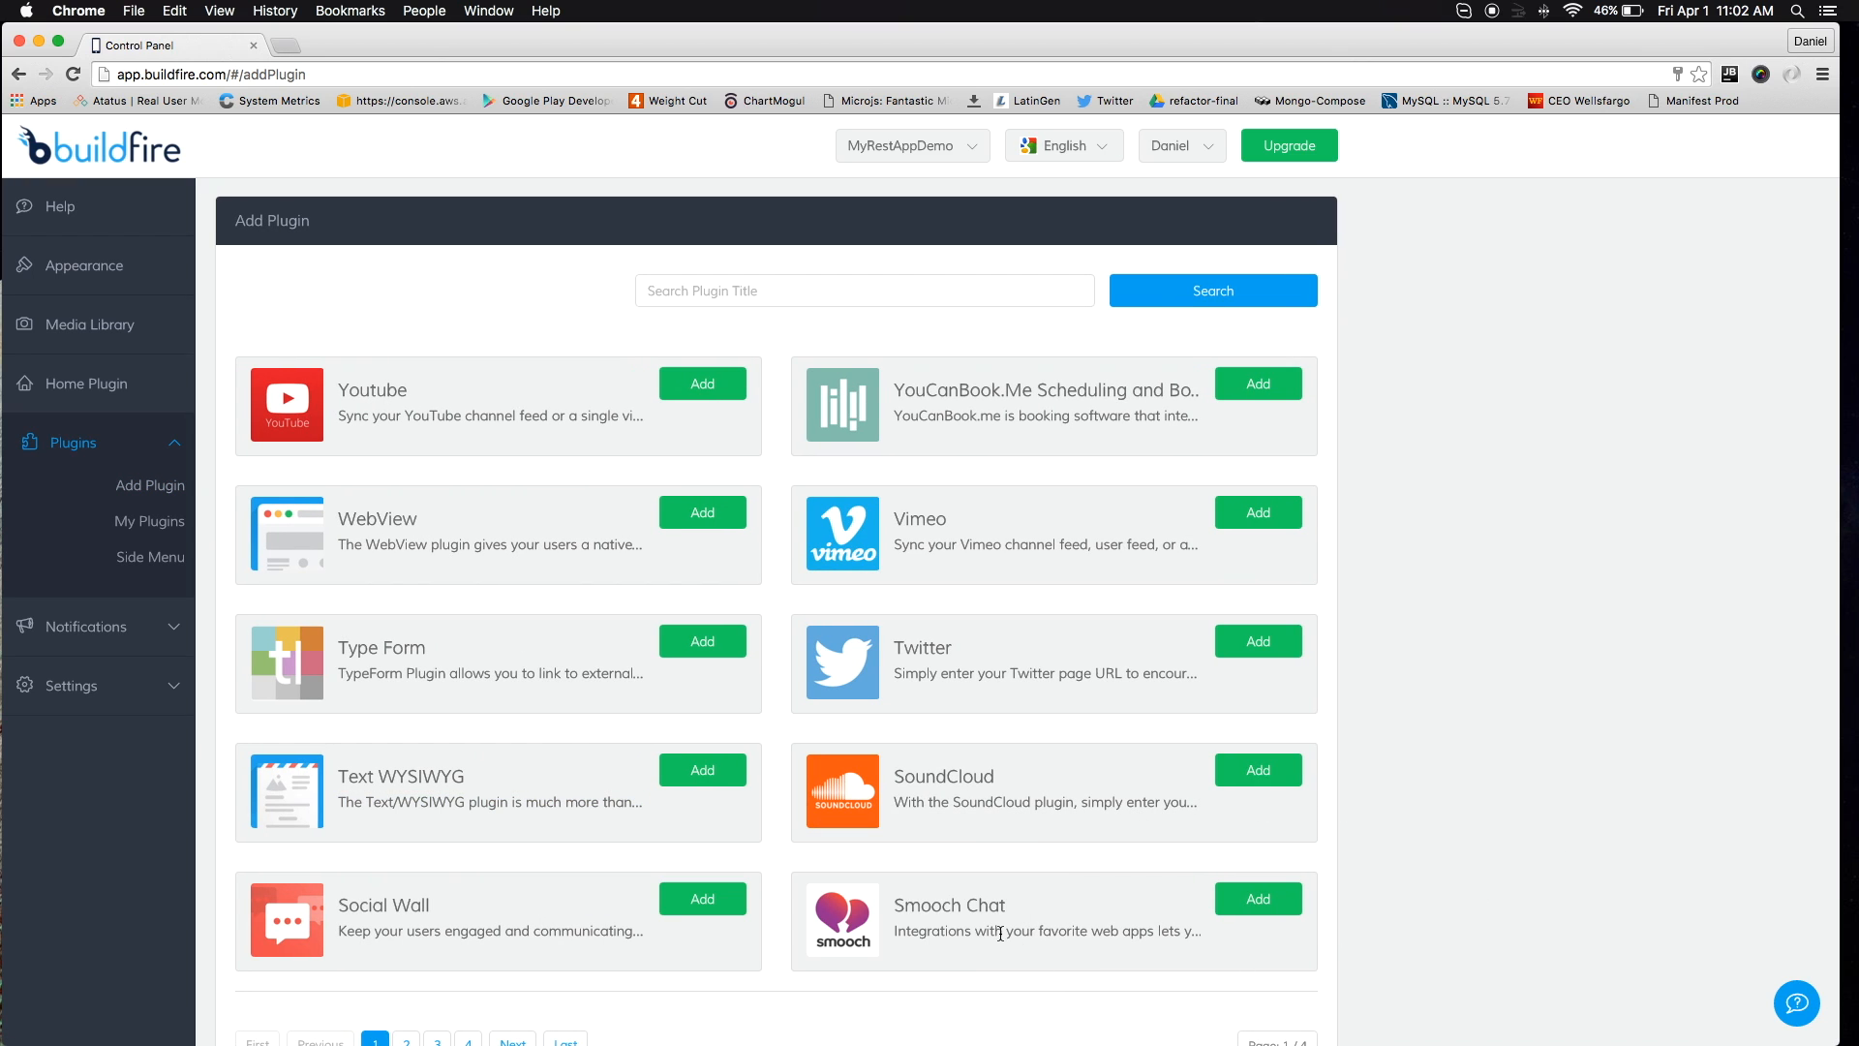
pyautogui.scroll(-2, 1391, 960)
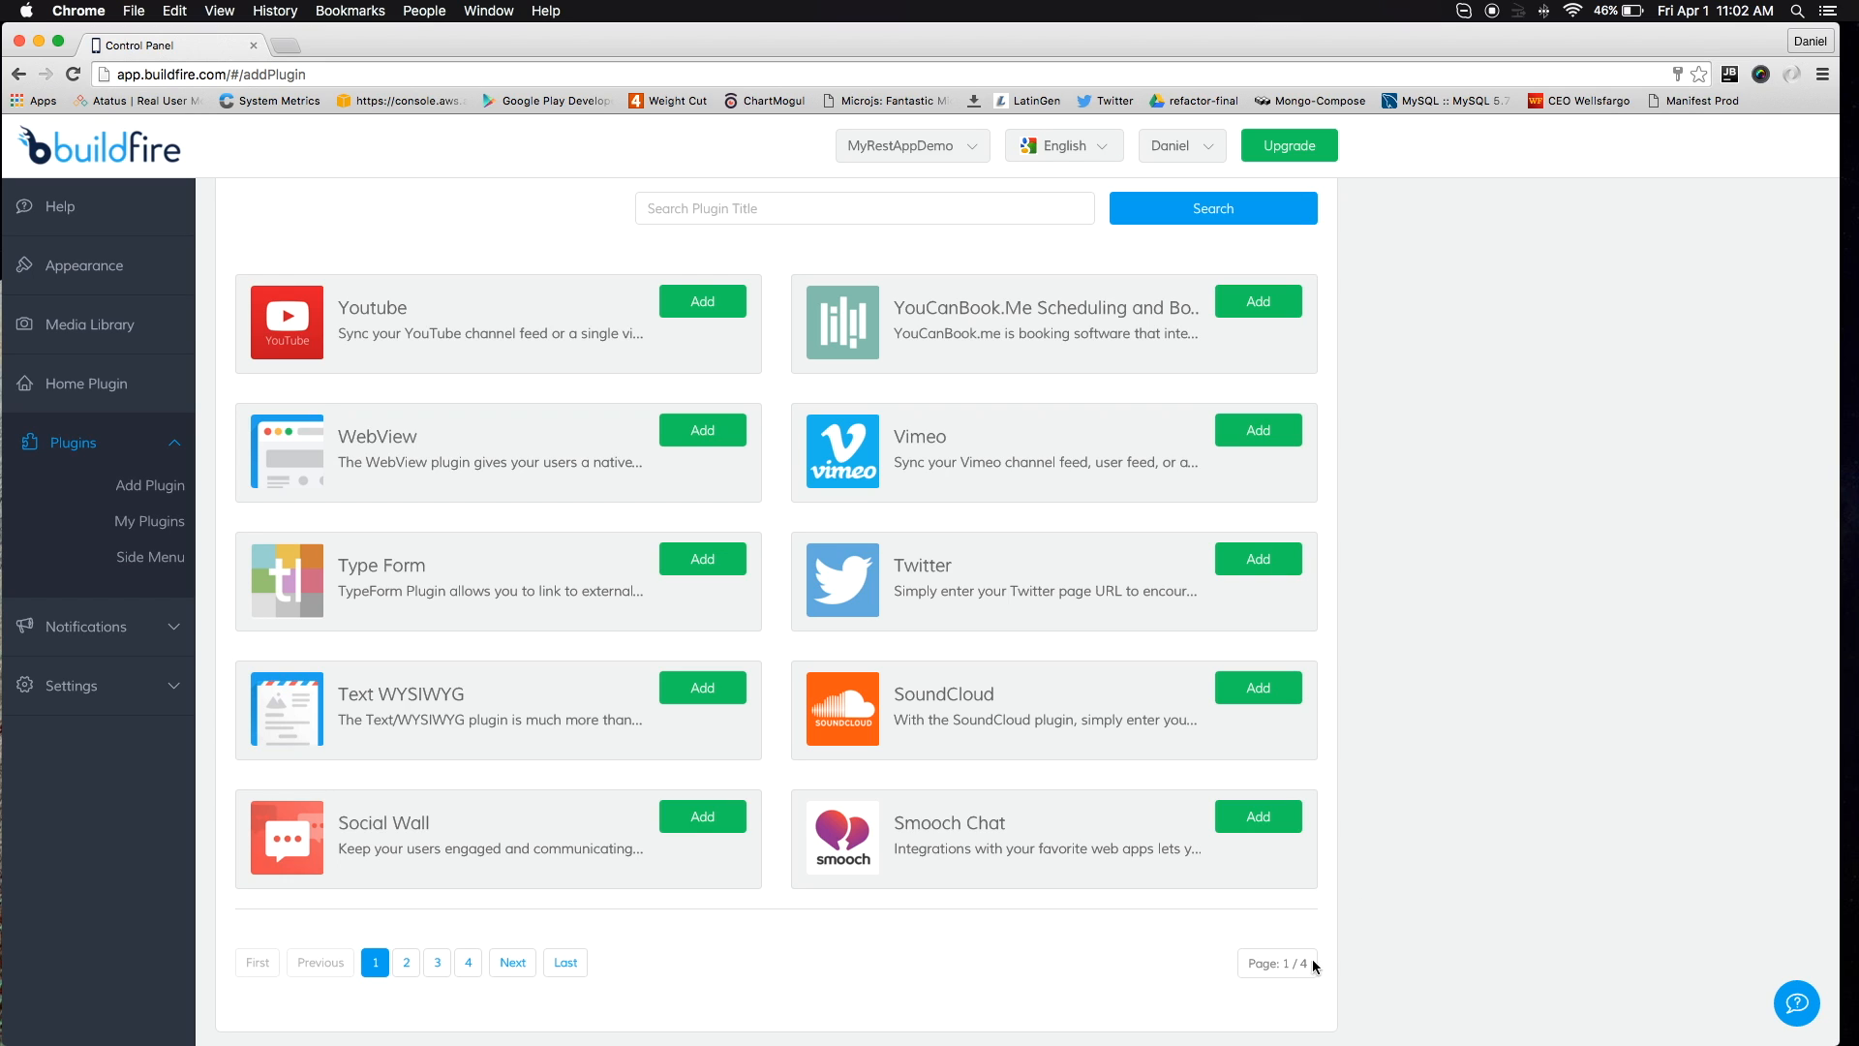
pyautogui.click(405, 963)
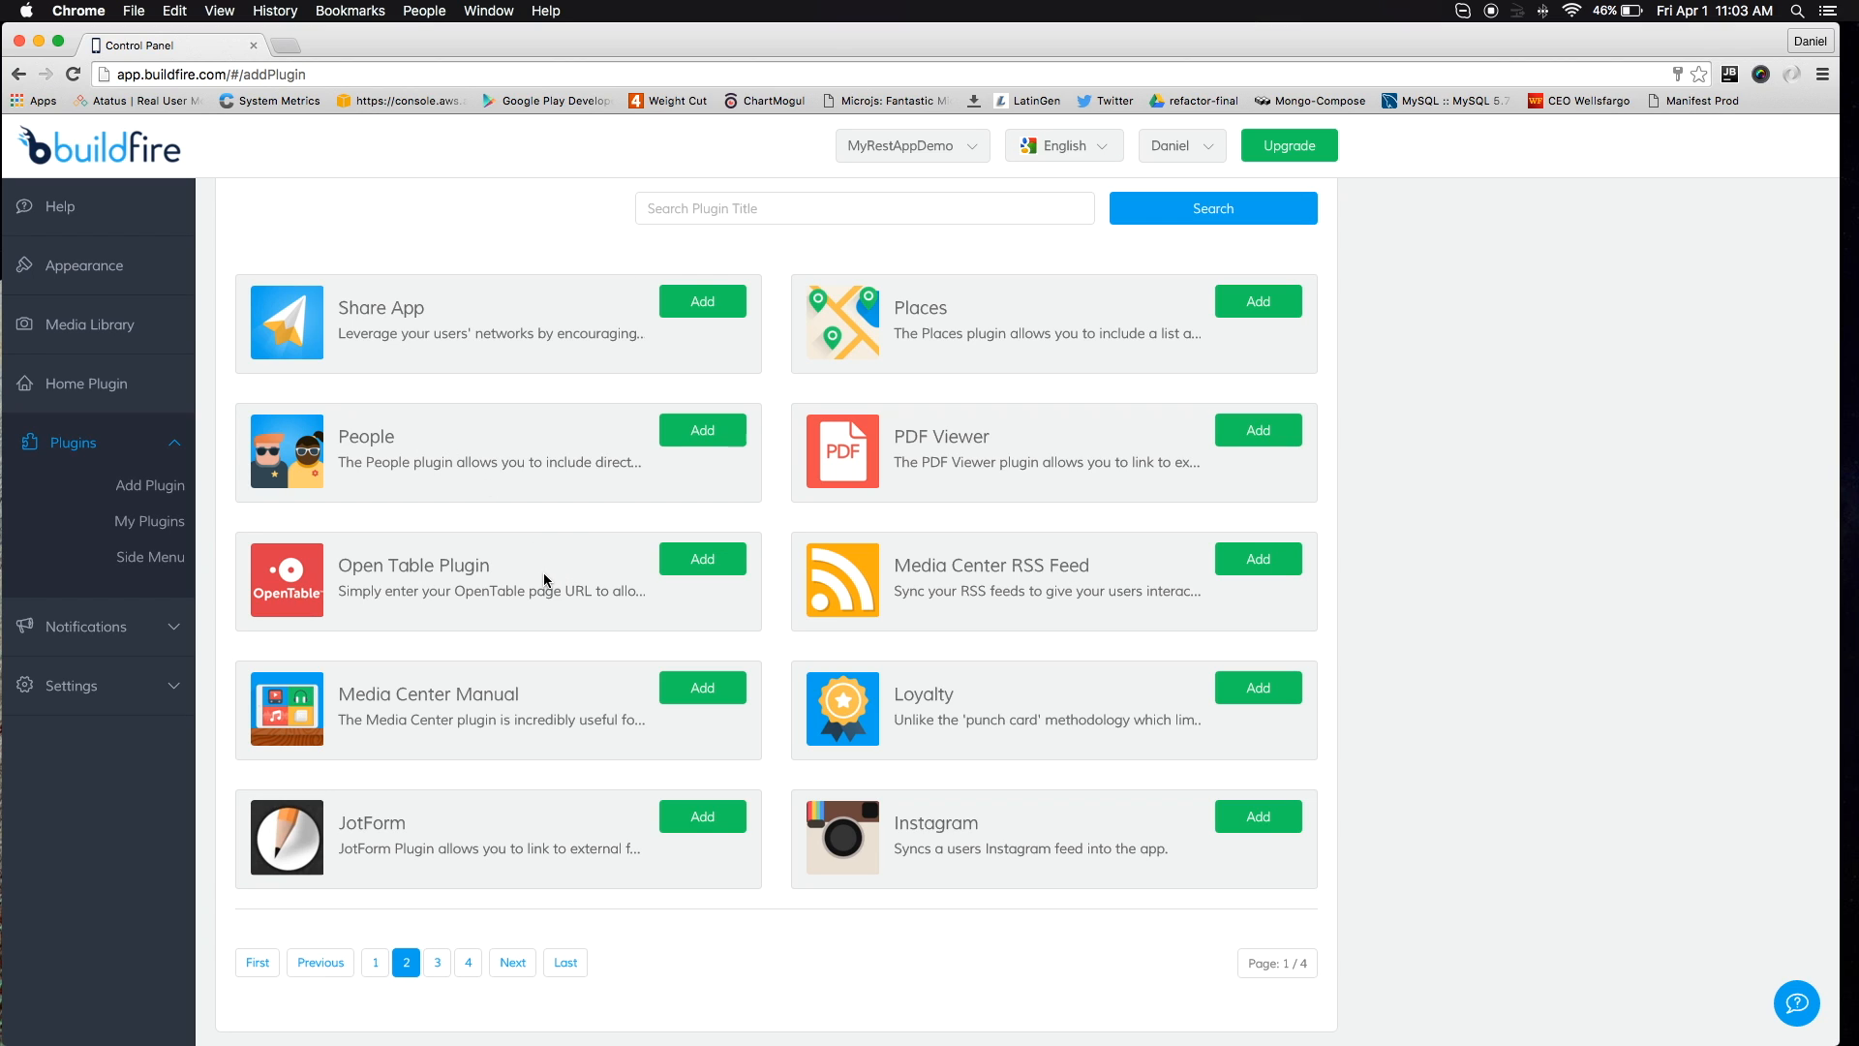
pyautogui.moveTo(539, 697); pyautogui.dragTo(338, 695)
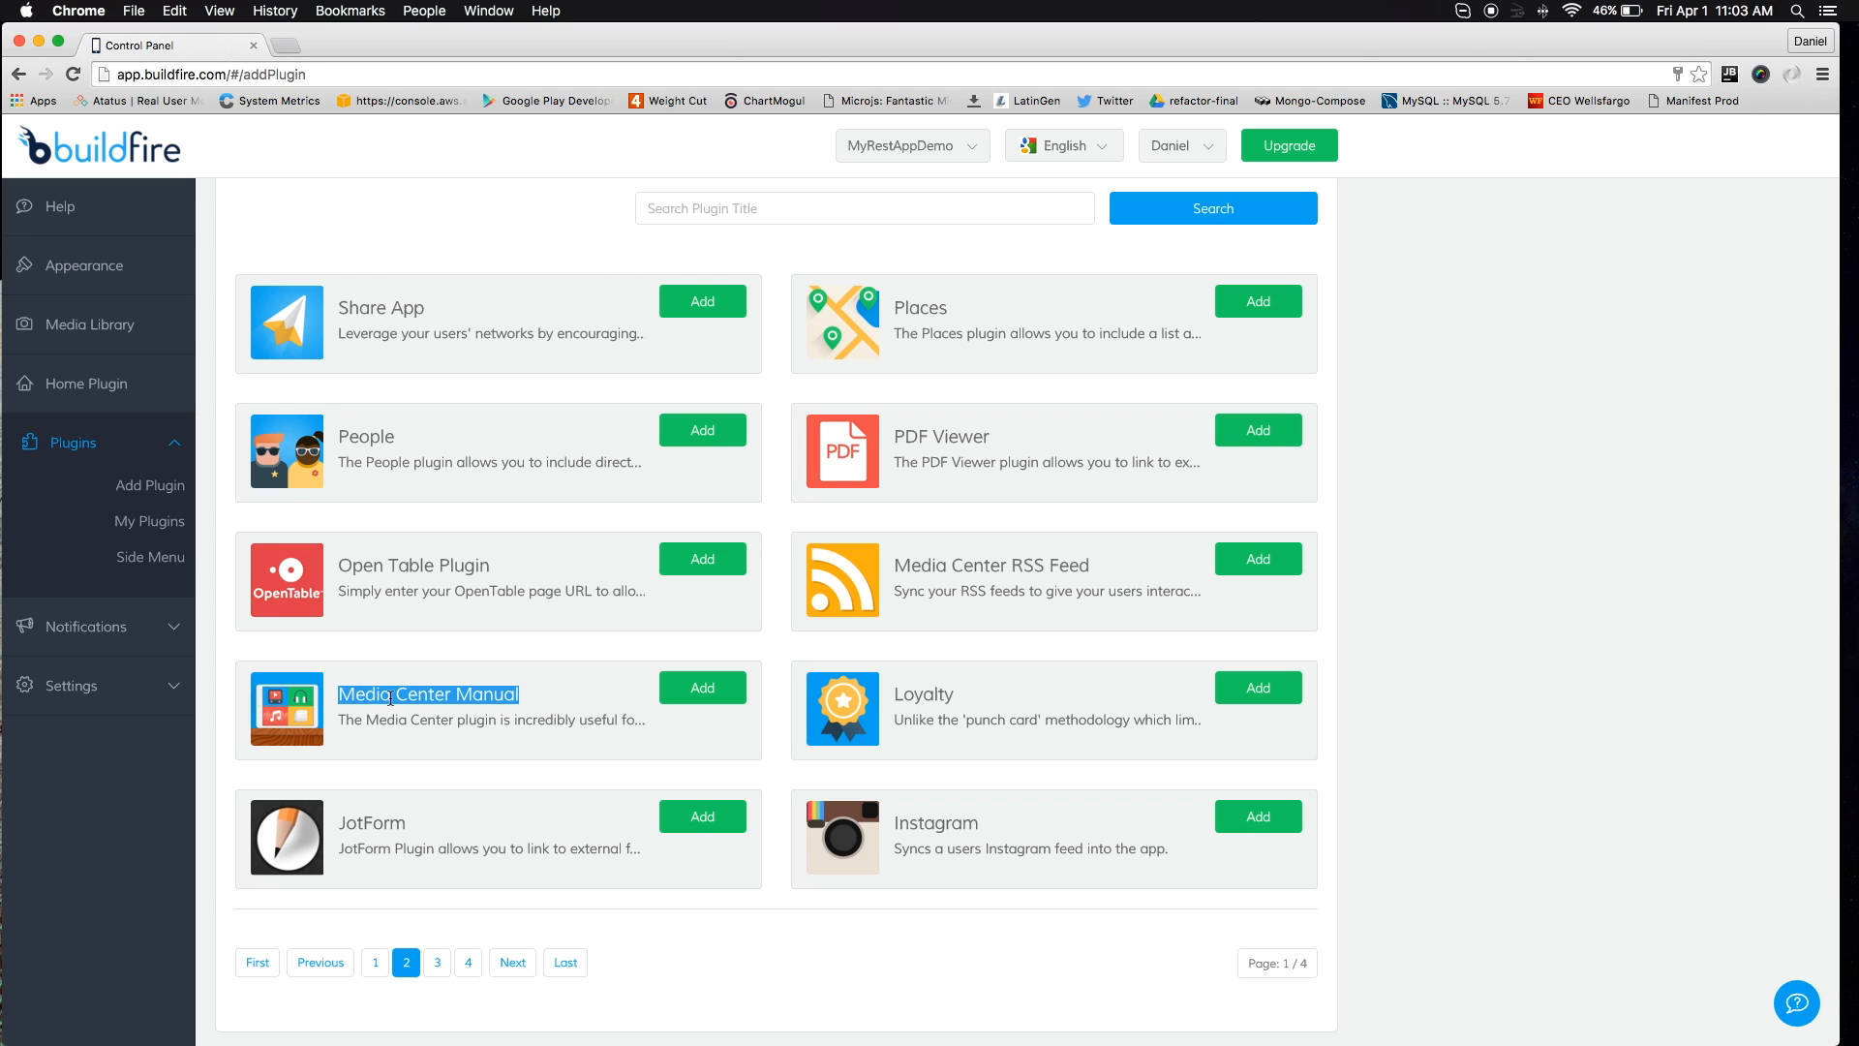
pyautogui.click(540, 706)
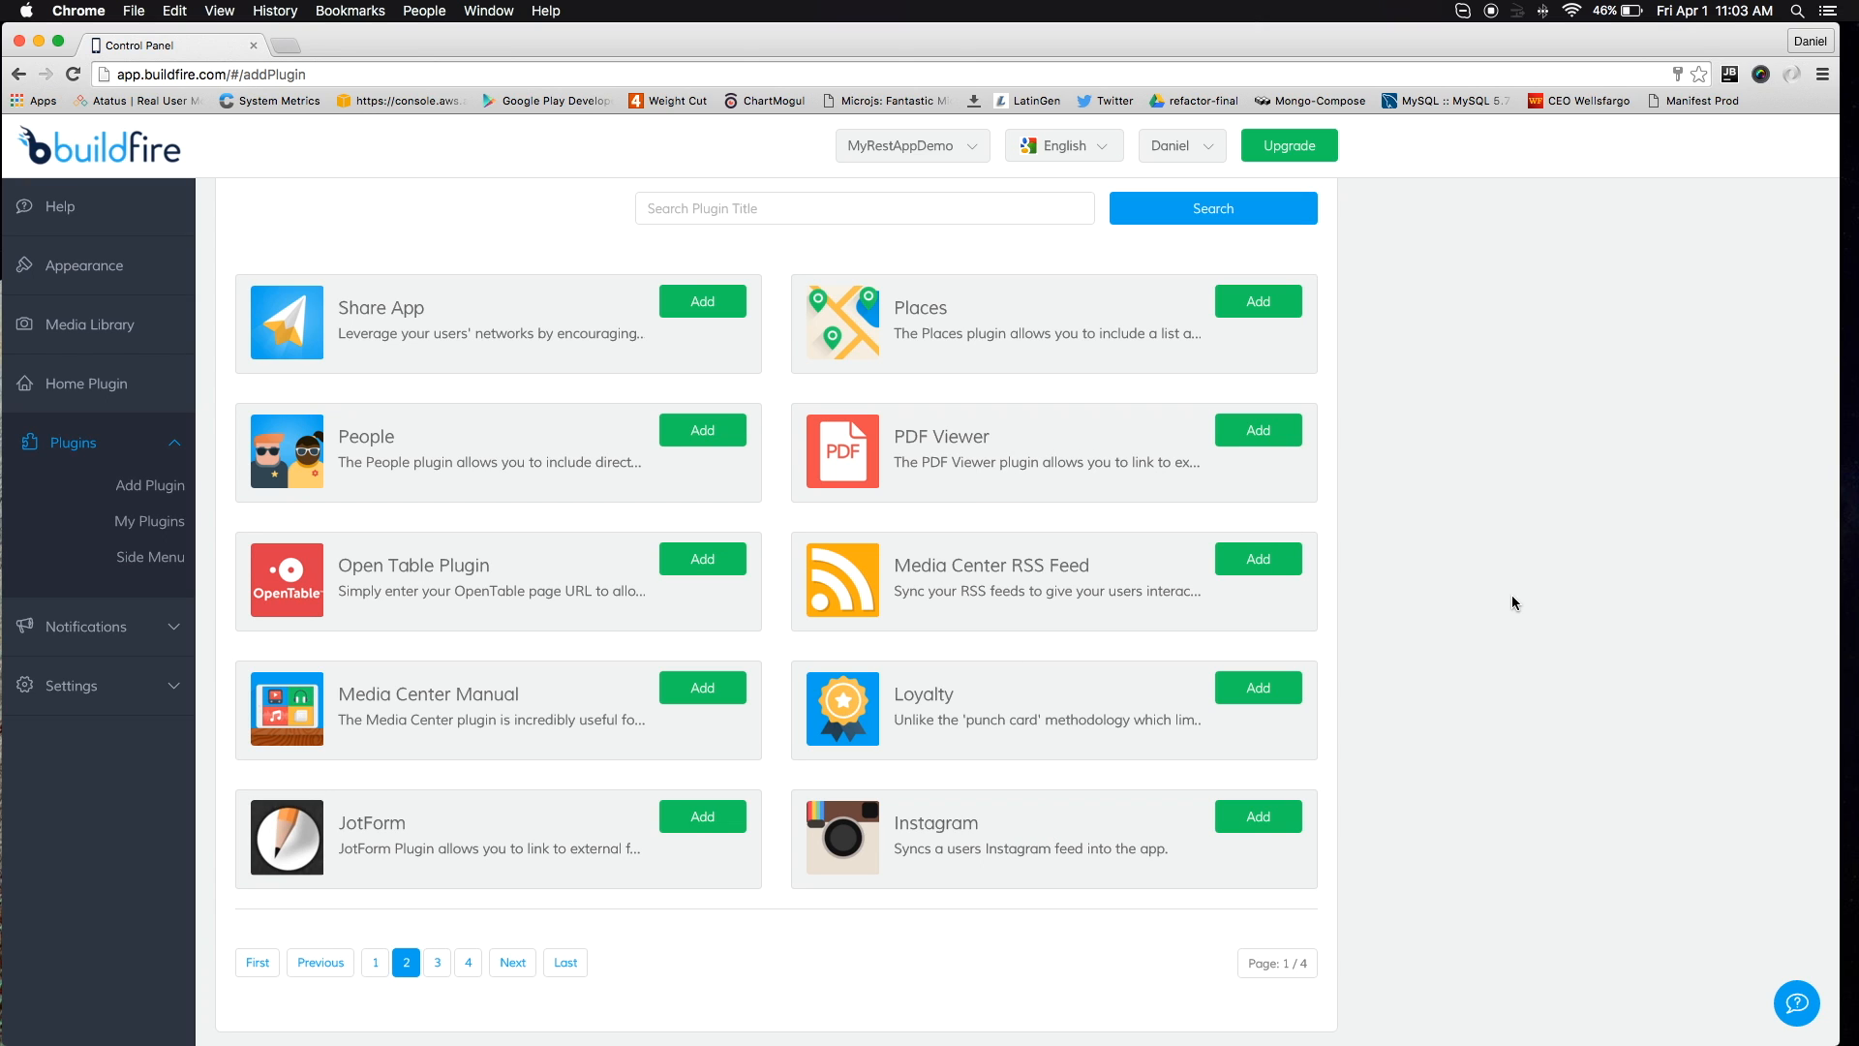
pyautogui.click(436, 962)
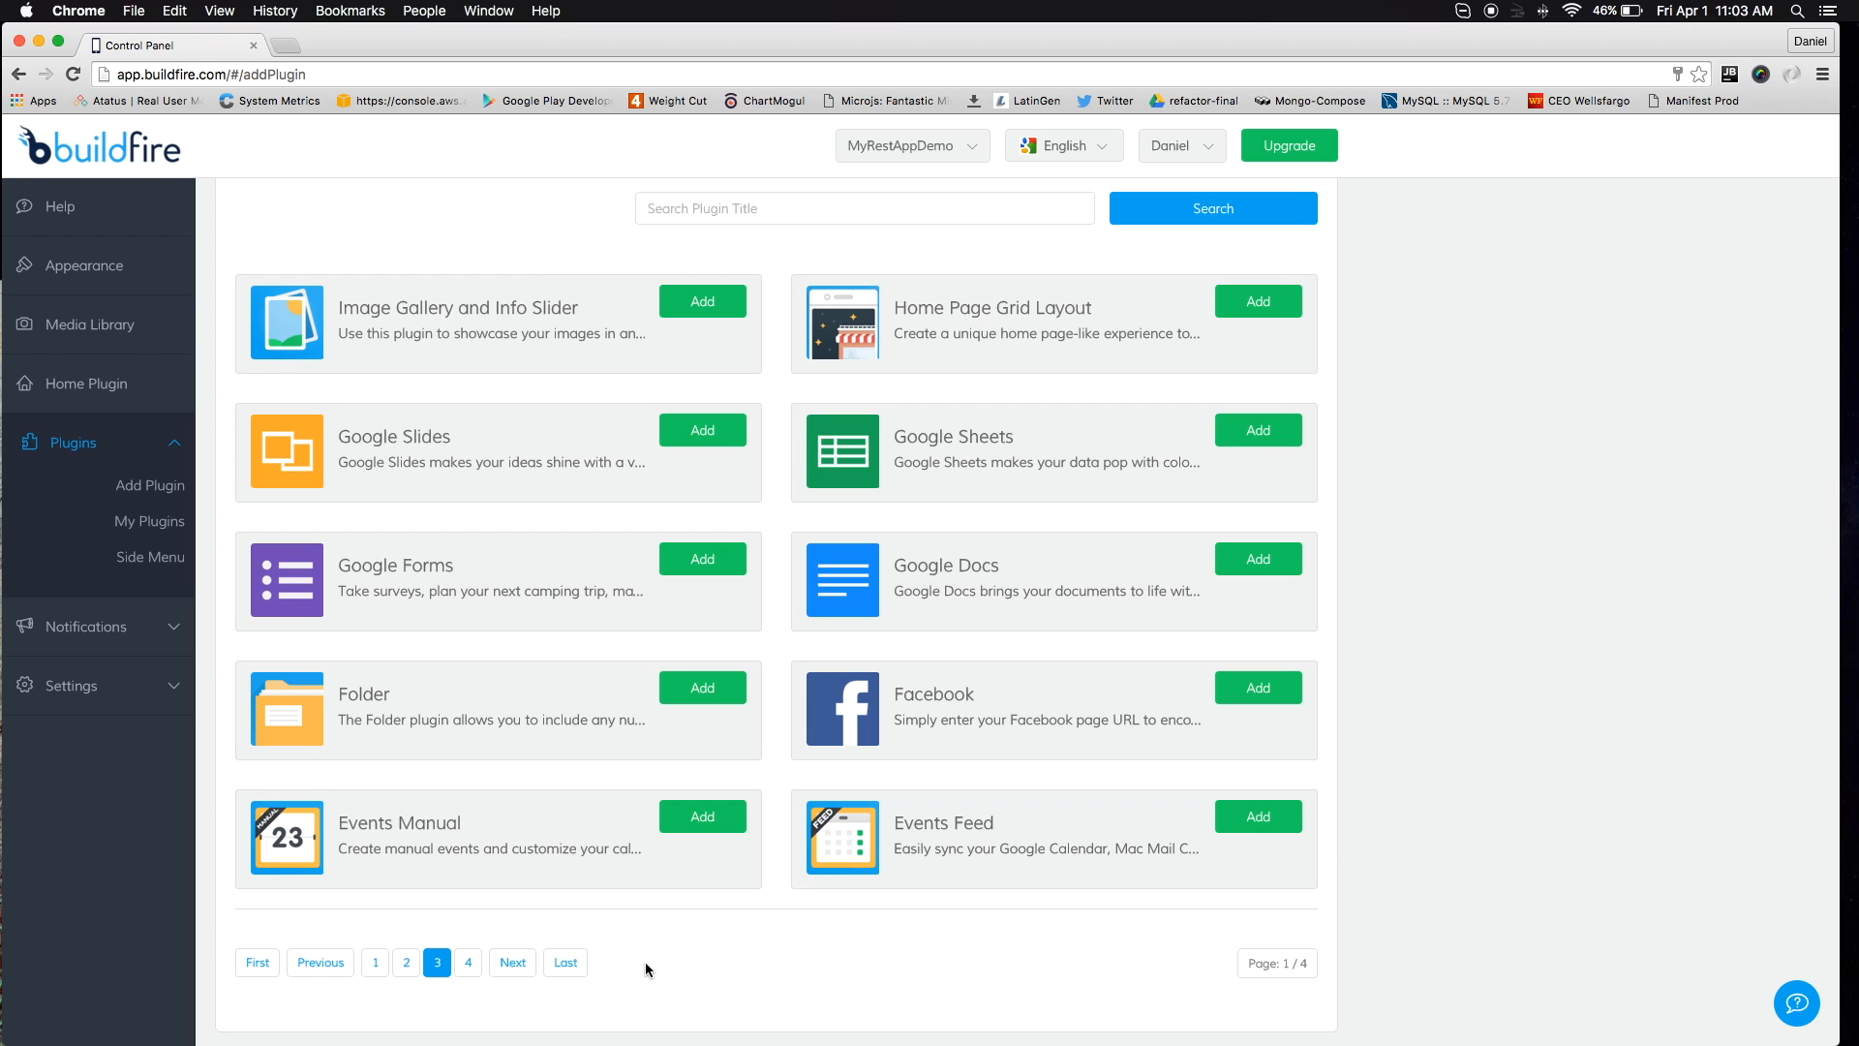
pyautogui.click(471, 964)
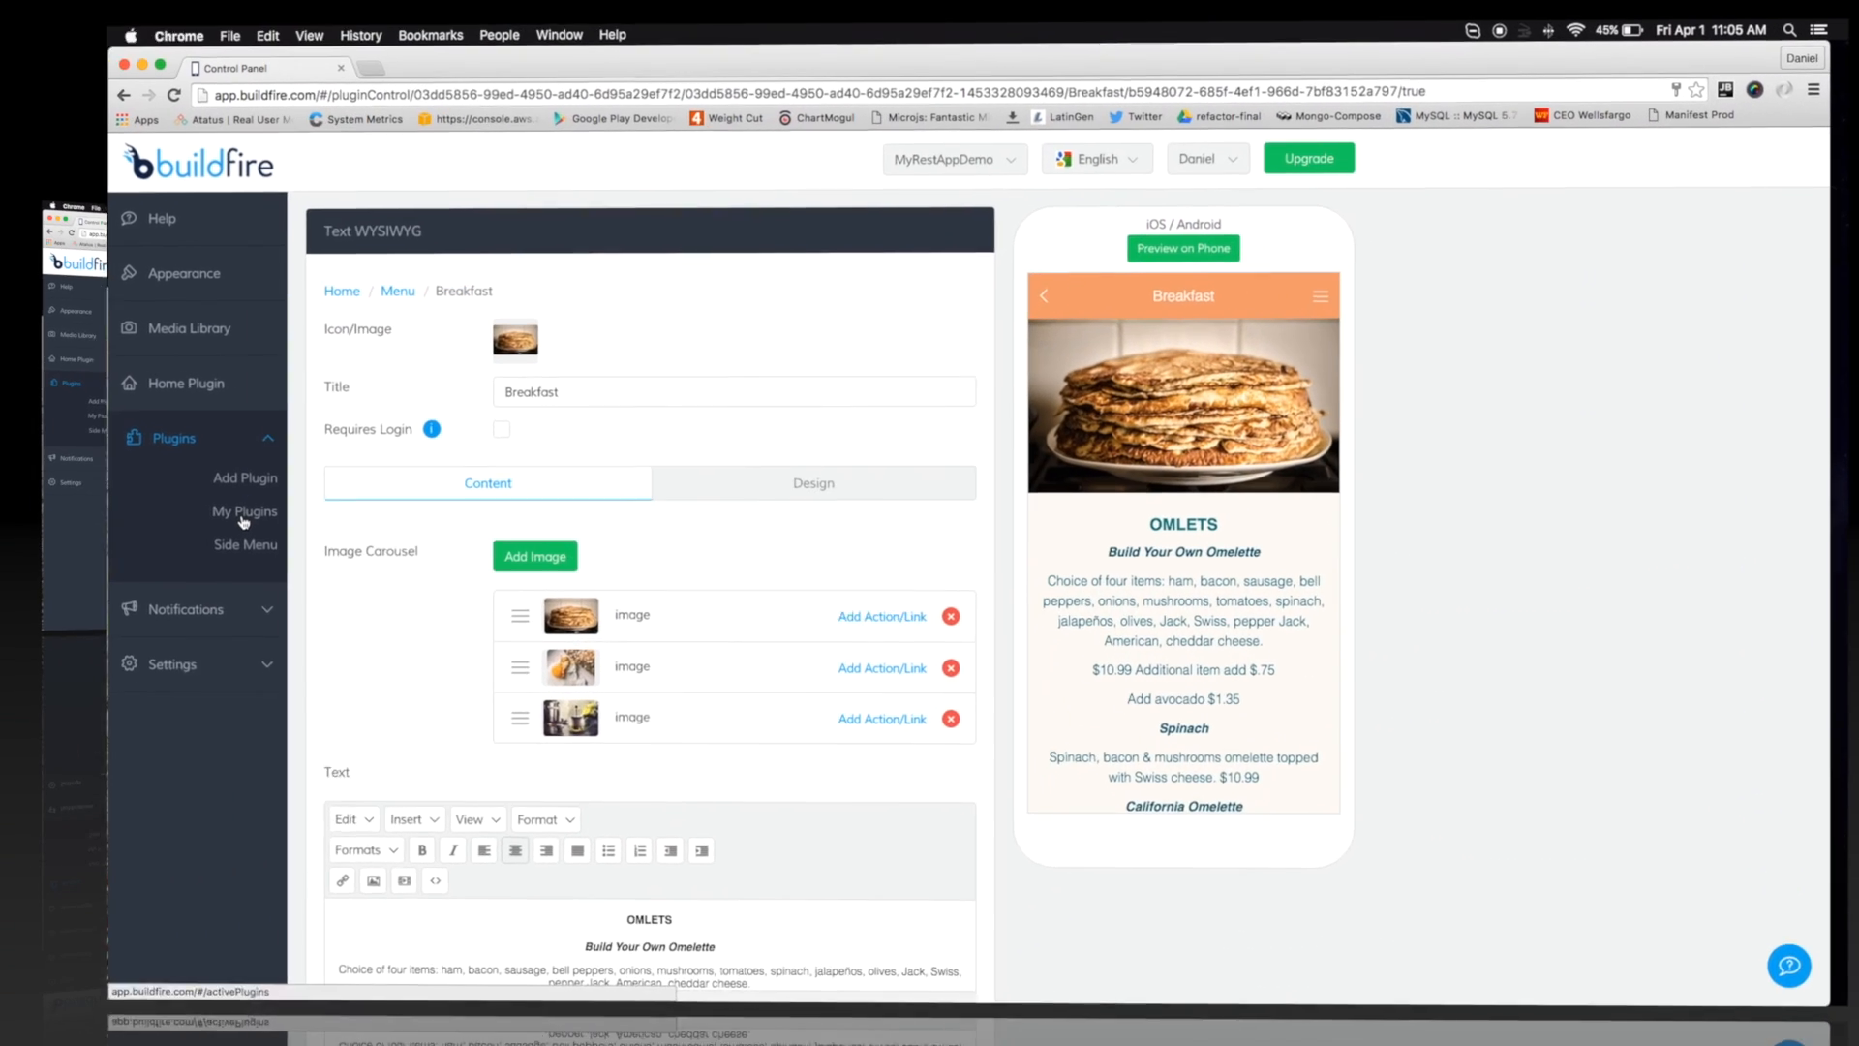
# Review the list of the app's own plugins under My Plugins
pyautogui.click(148, 526)
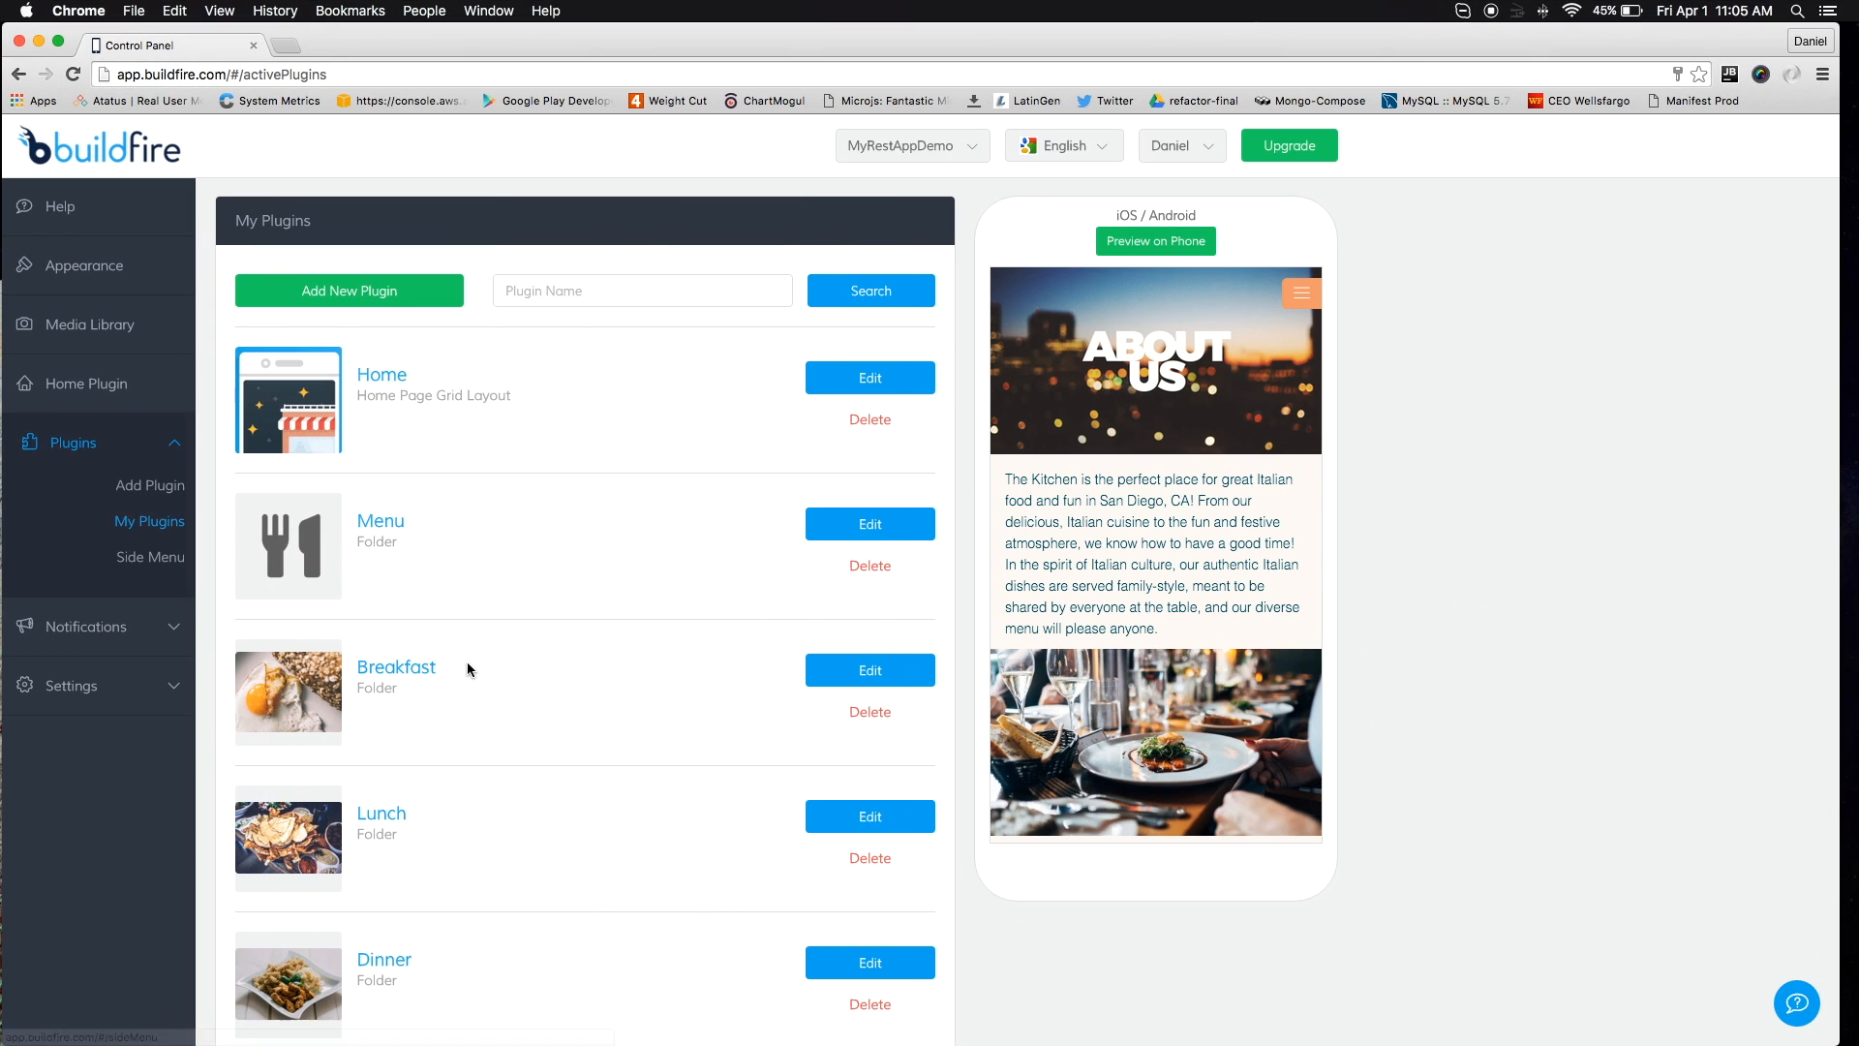
pyautogui.scroll(-10, 556, 755)
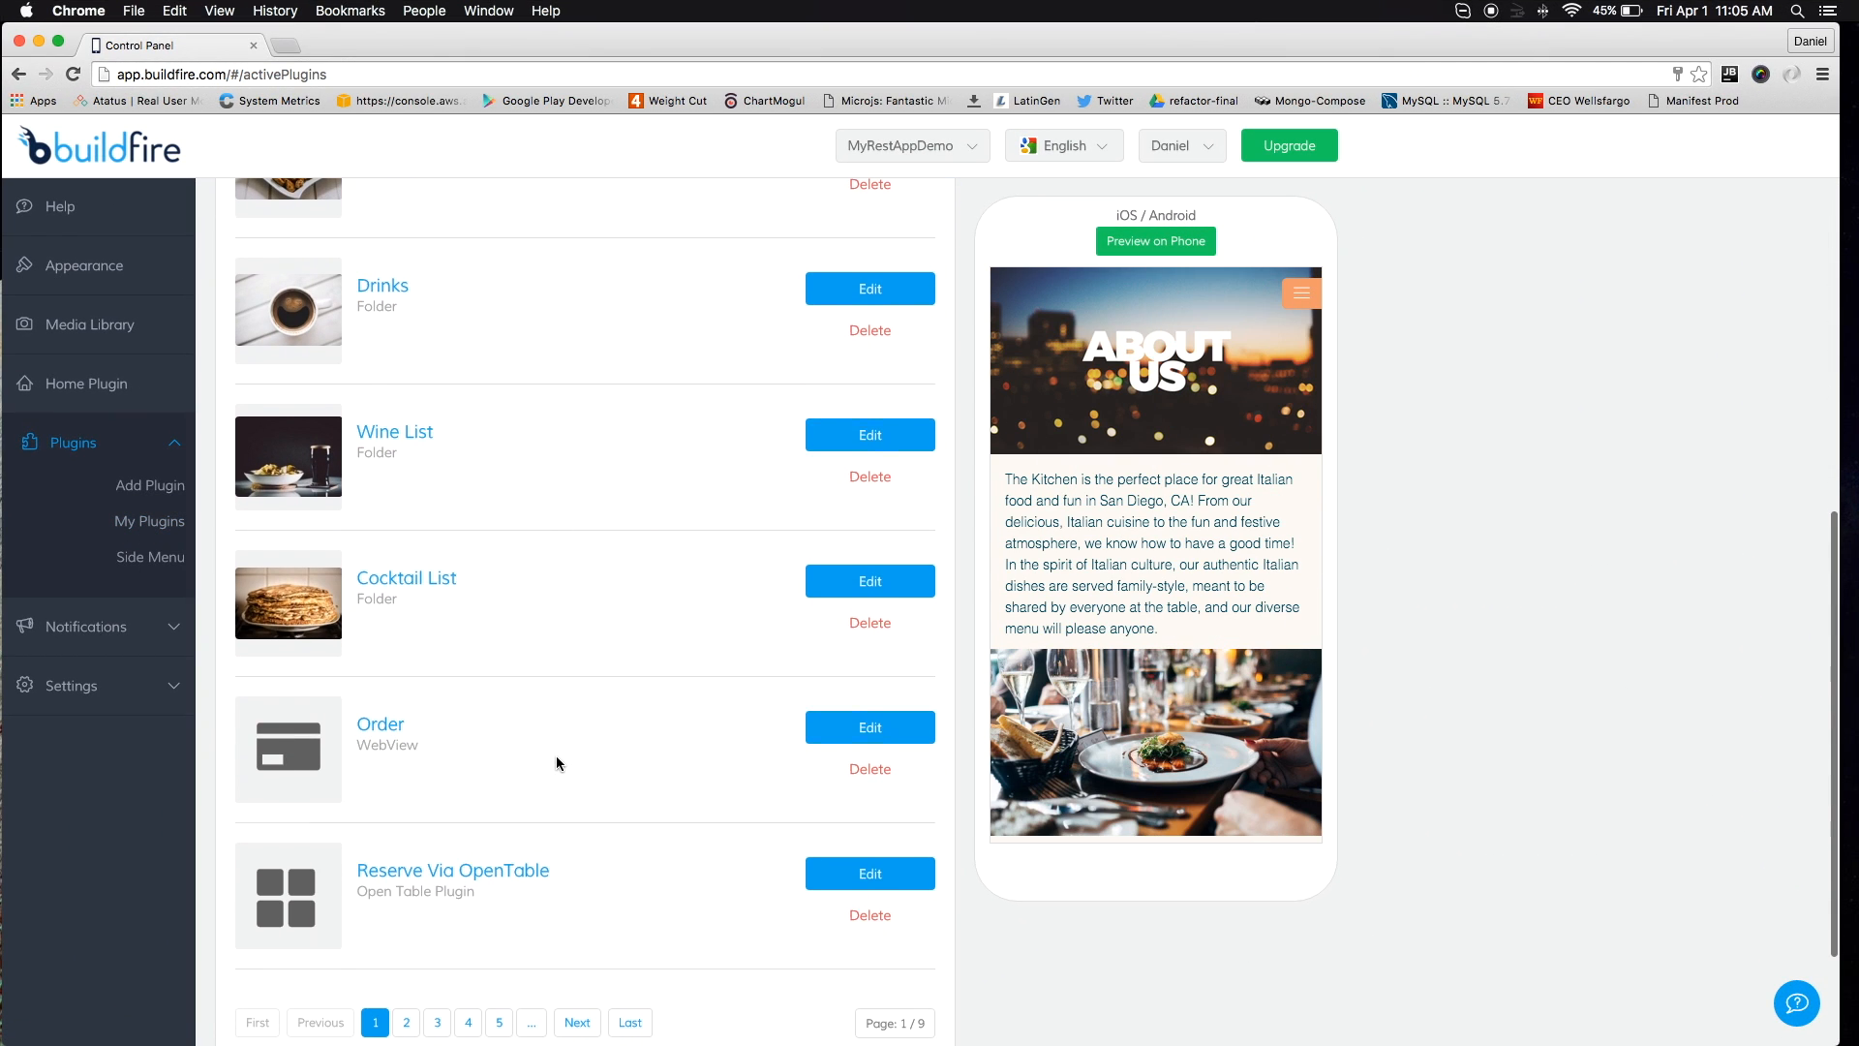
pyautogui.scroll(5, 556, 758)
pyautogui.scroll(2, 556, 758)
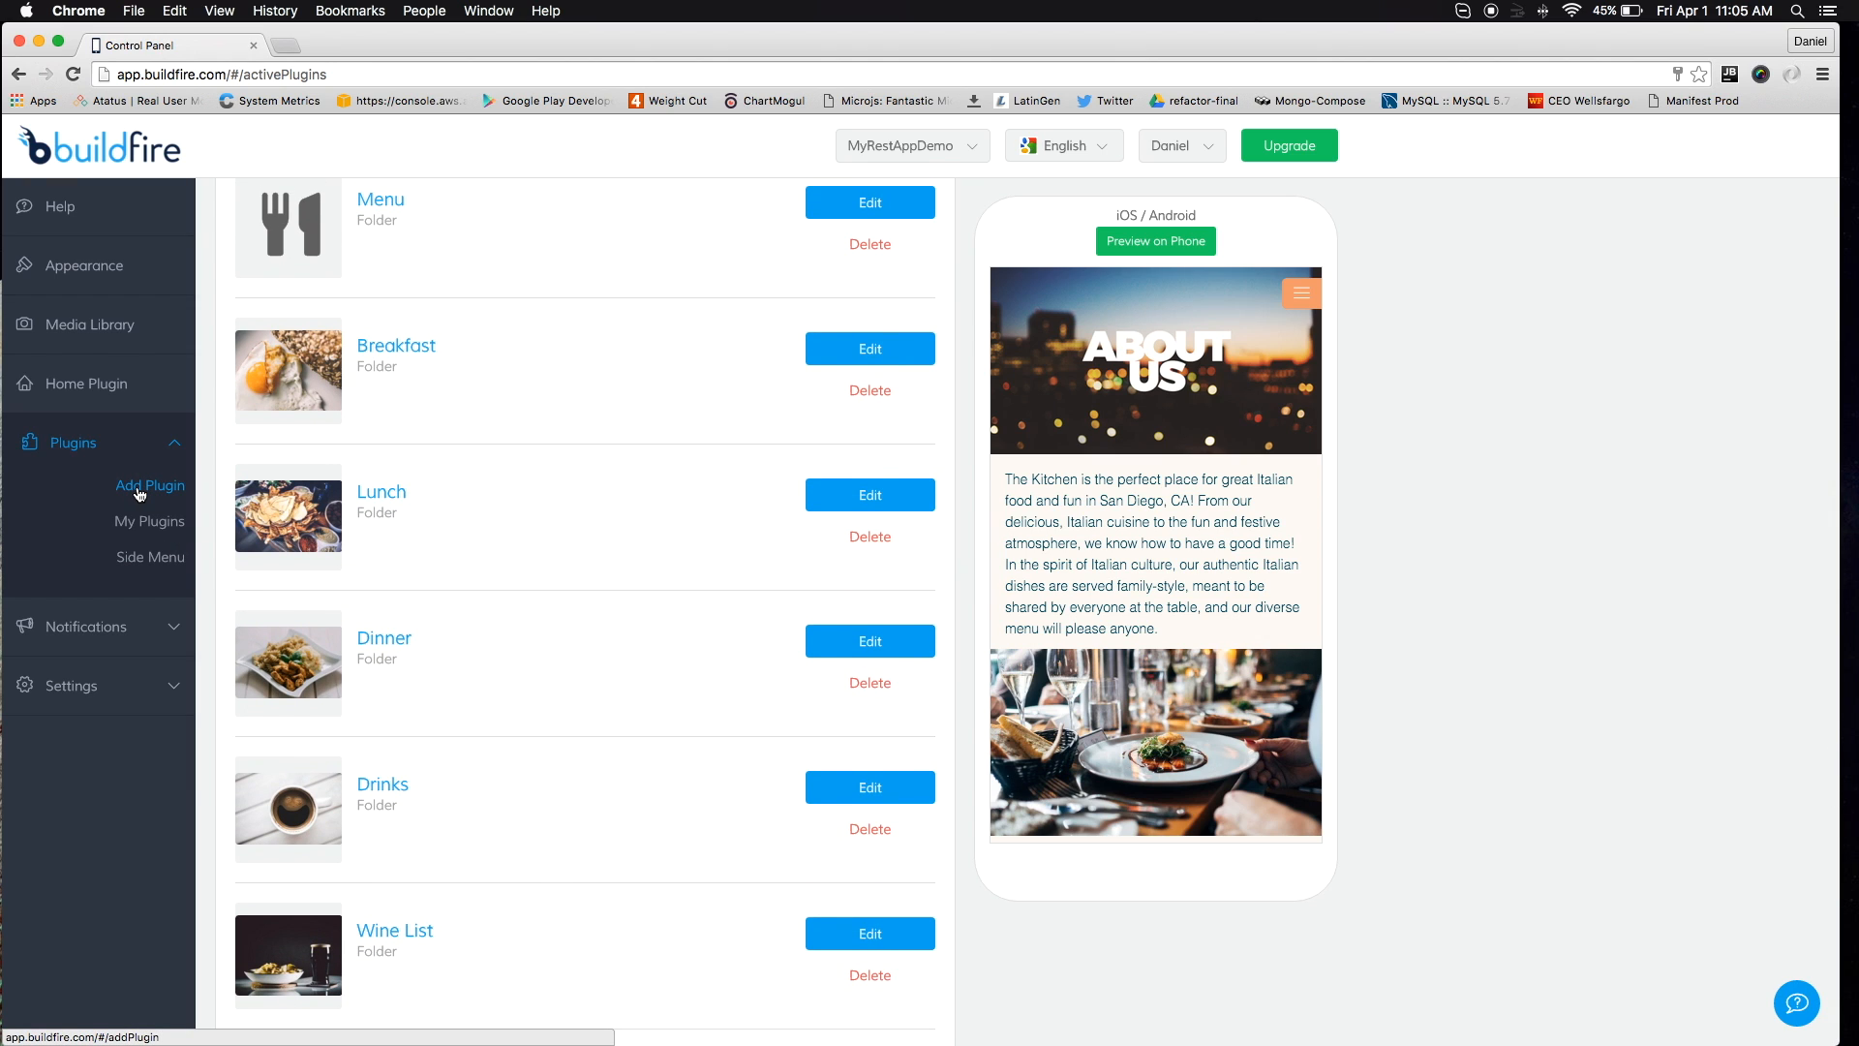
# In the Side Menu structure, move Loyalty and Rewards above Menu
pyautogui.click(150, 556)
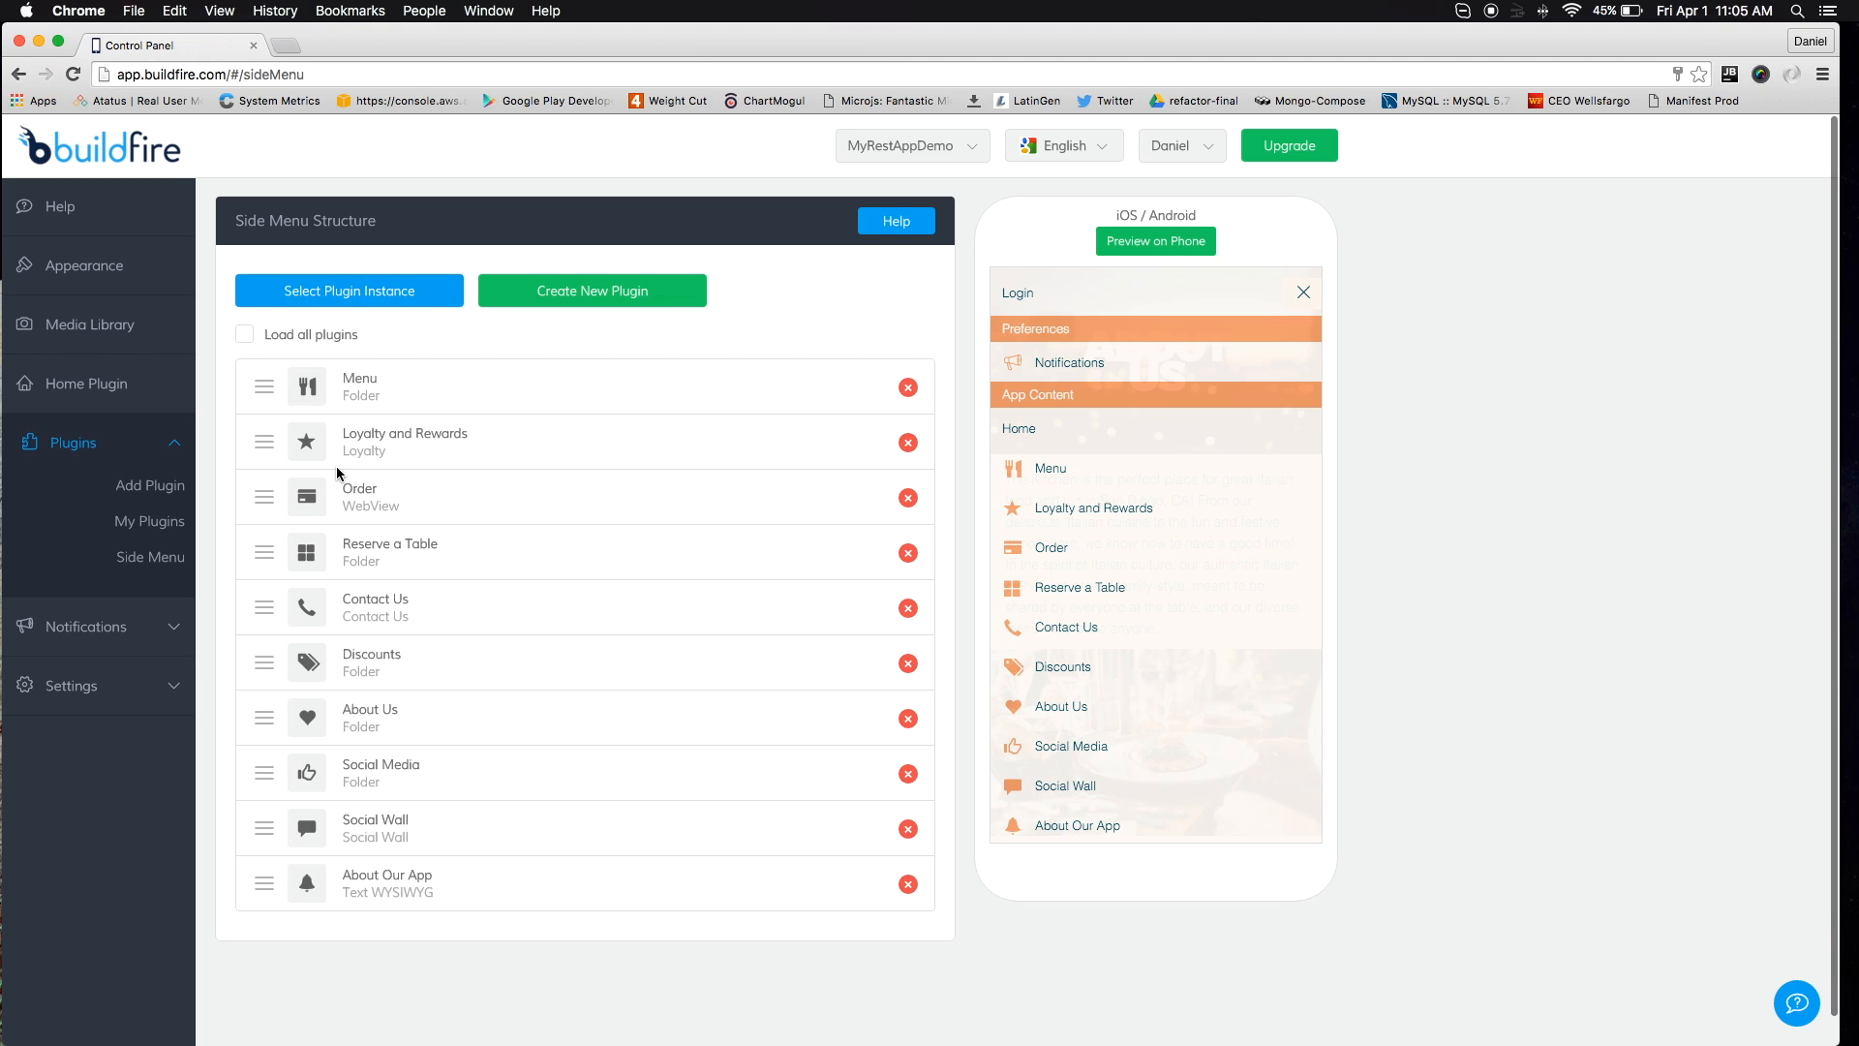
pyautogui.moveTo(248, 438); pyautogui.dragTo(261, 383)
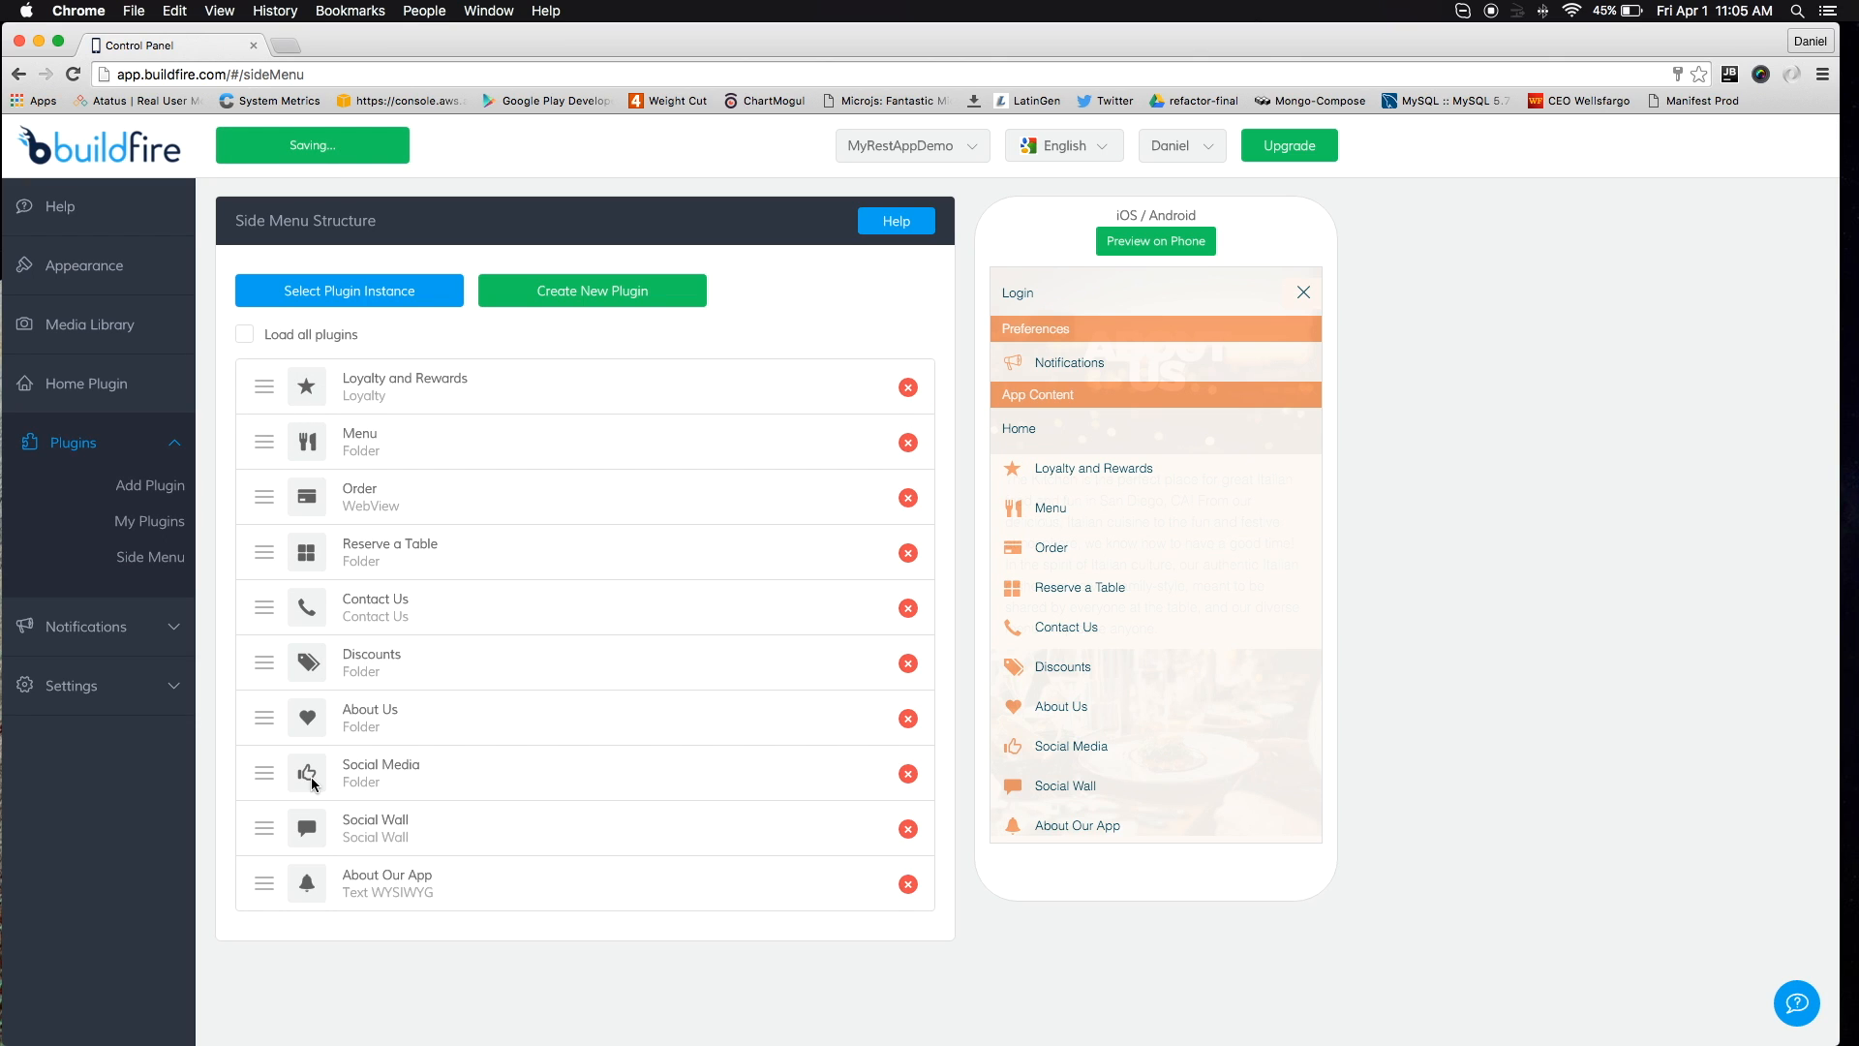
# View the Push Notifications page and examine the new notification form with its Later scheduling option, then cancel the form
pyautogui.click(110, 630)
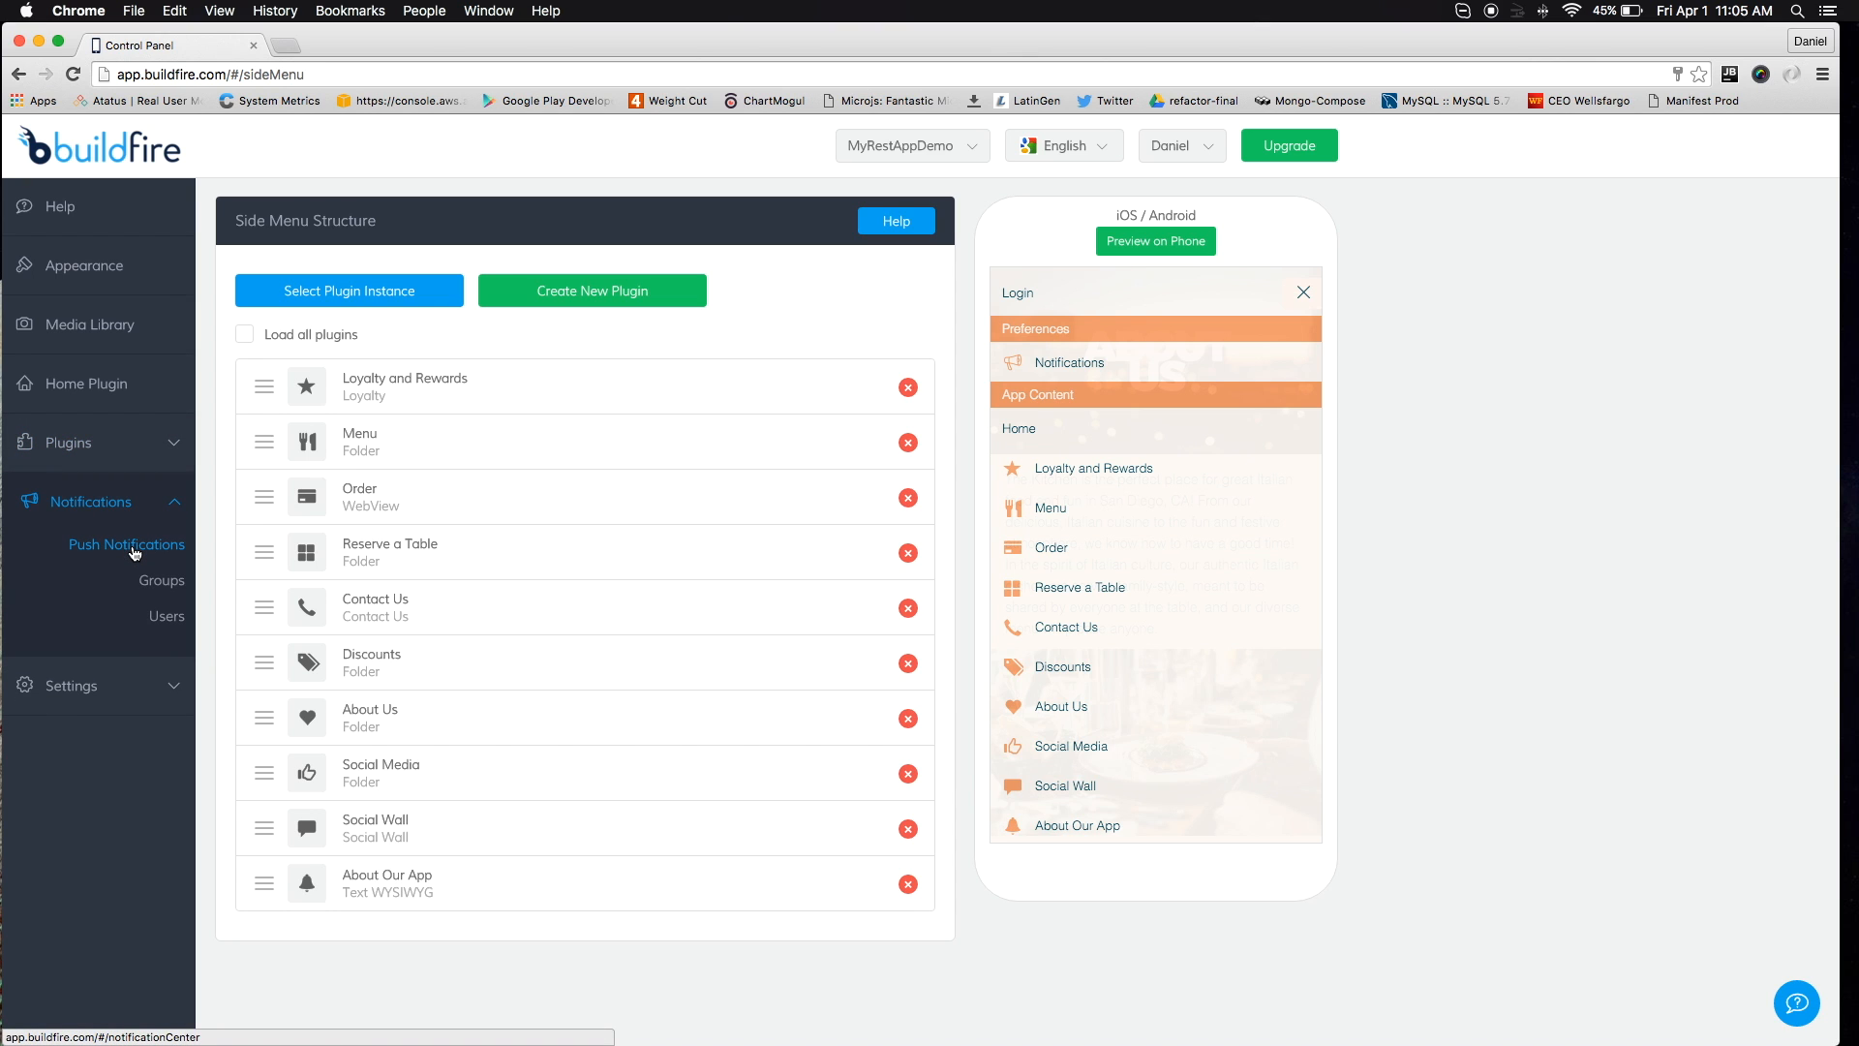
pyautogui.click(135, 551)
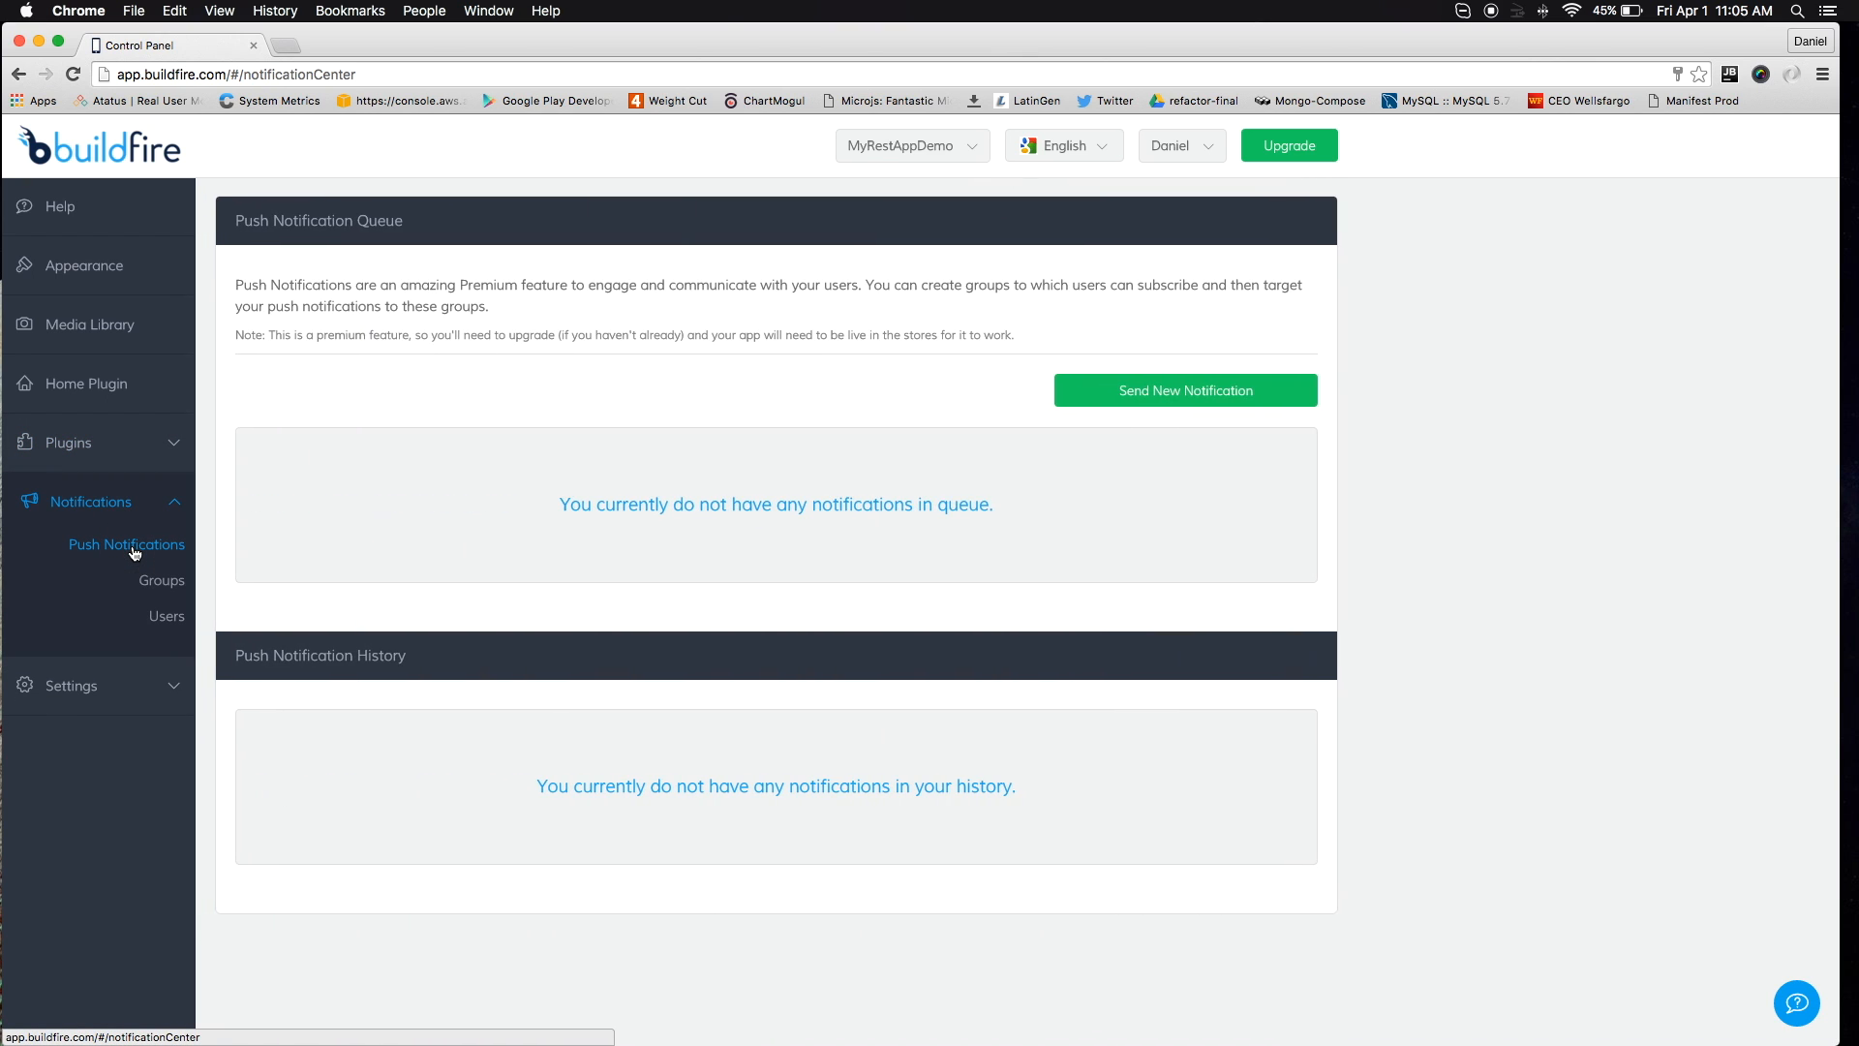
pyautogui.click(1286, 391)
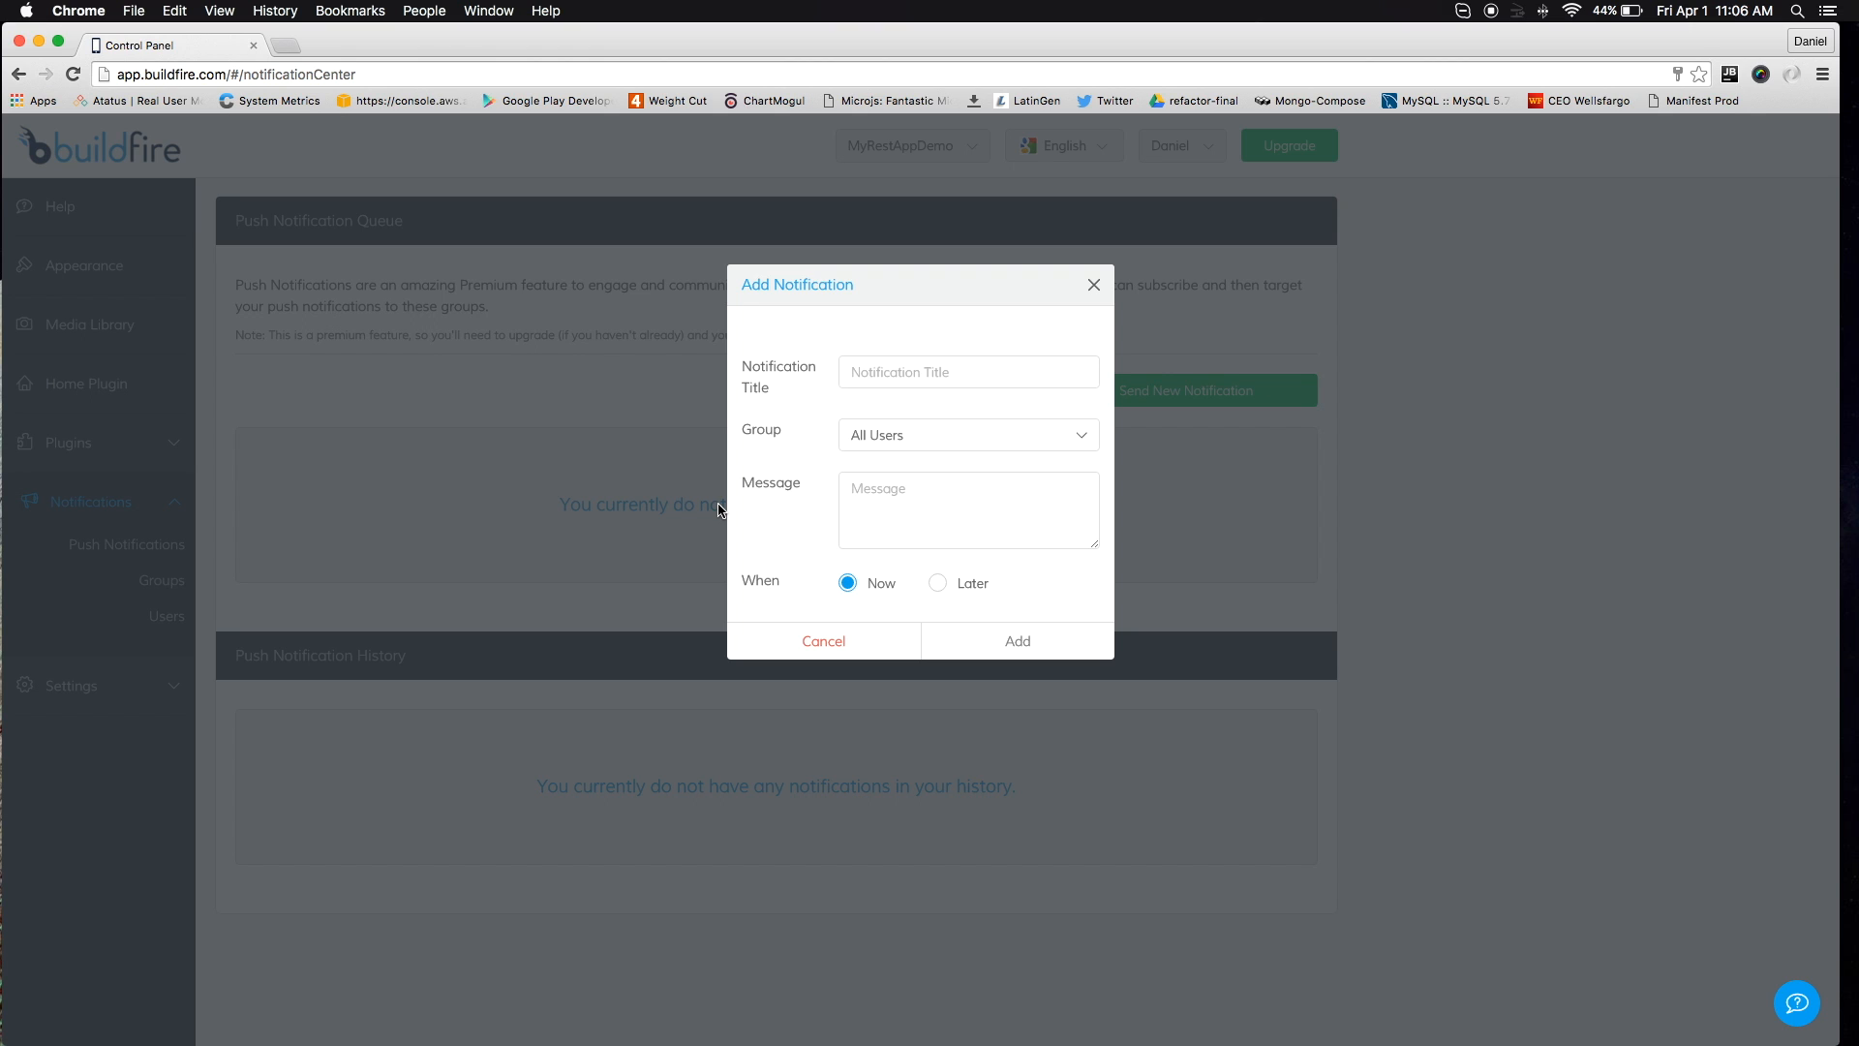
pyautogui.click(957, 588)
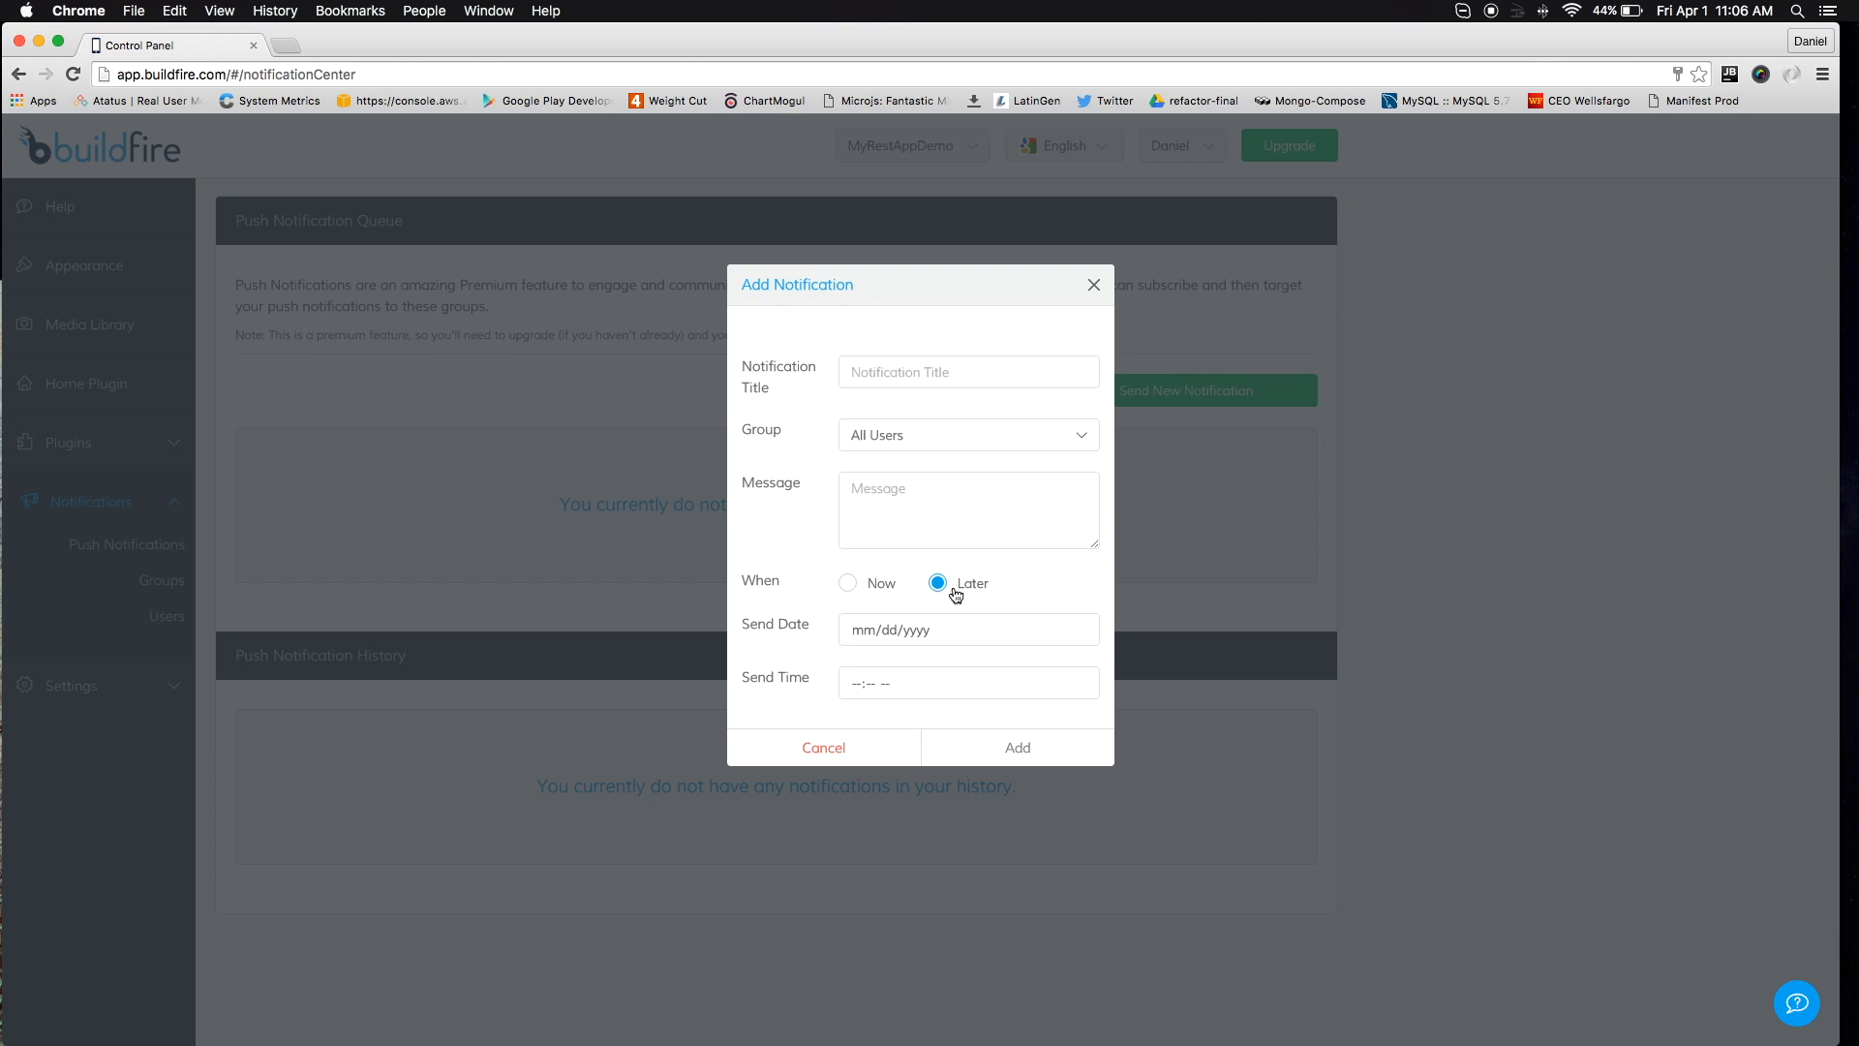
pyautogui.click(829, 749)
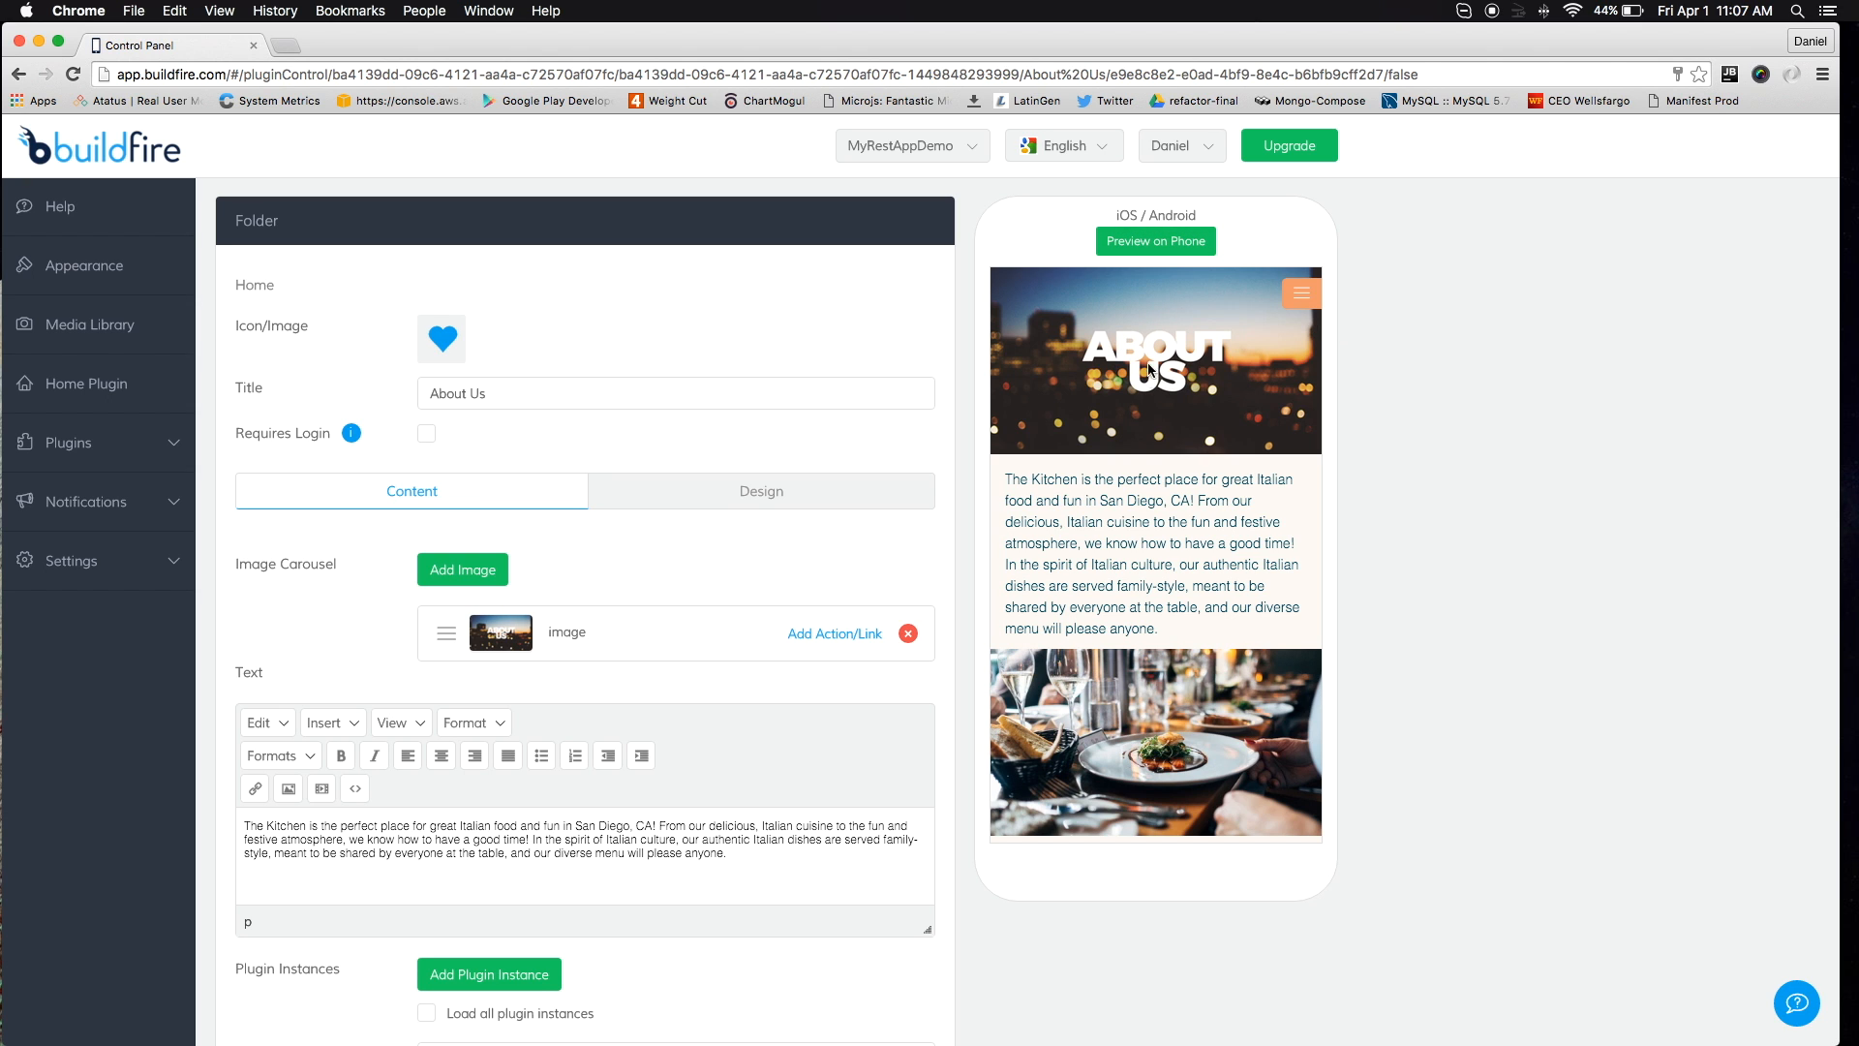
# View the dialog for previewing the app on a phone and cancel it without sending
pyautogui.click(1197, 250)
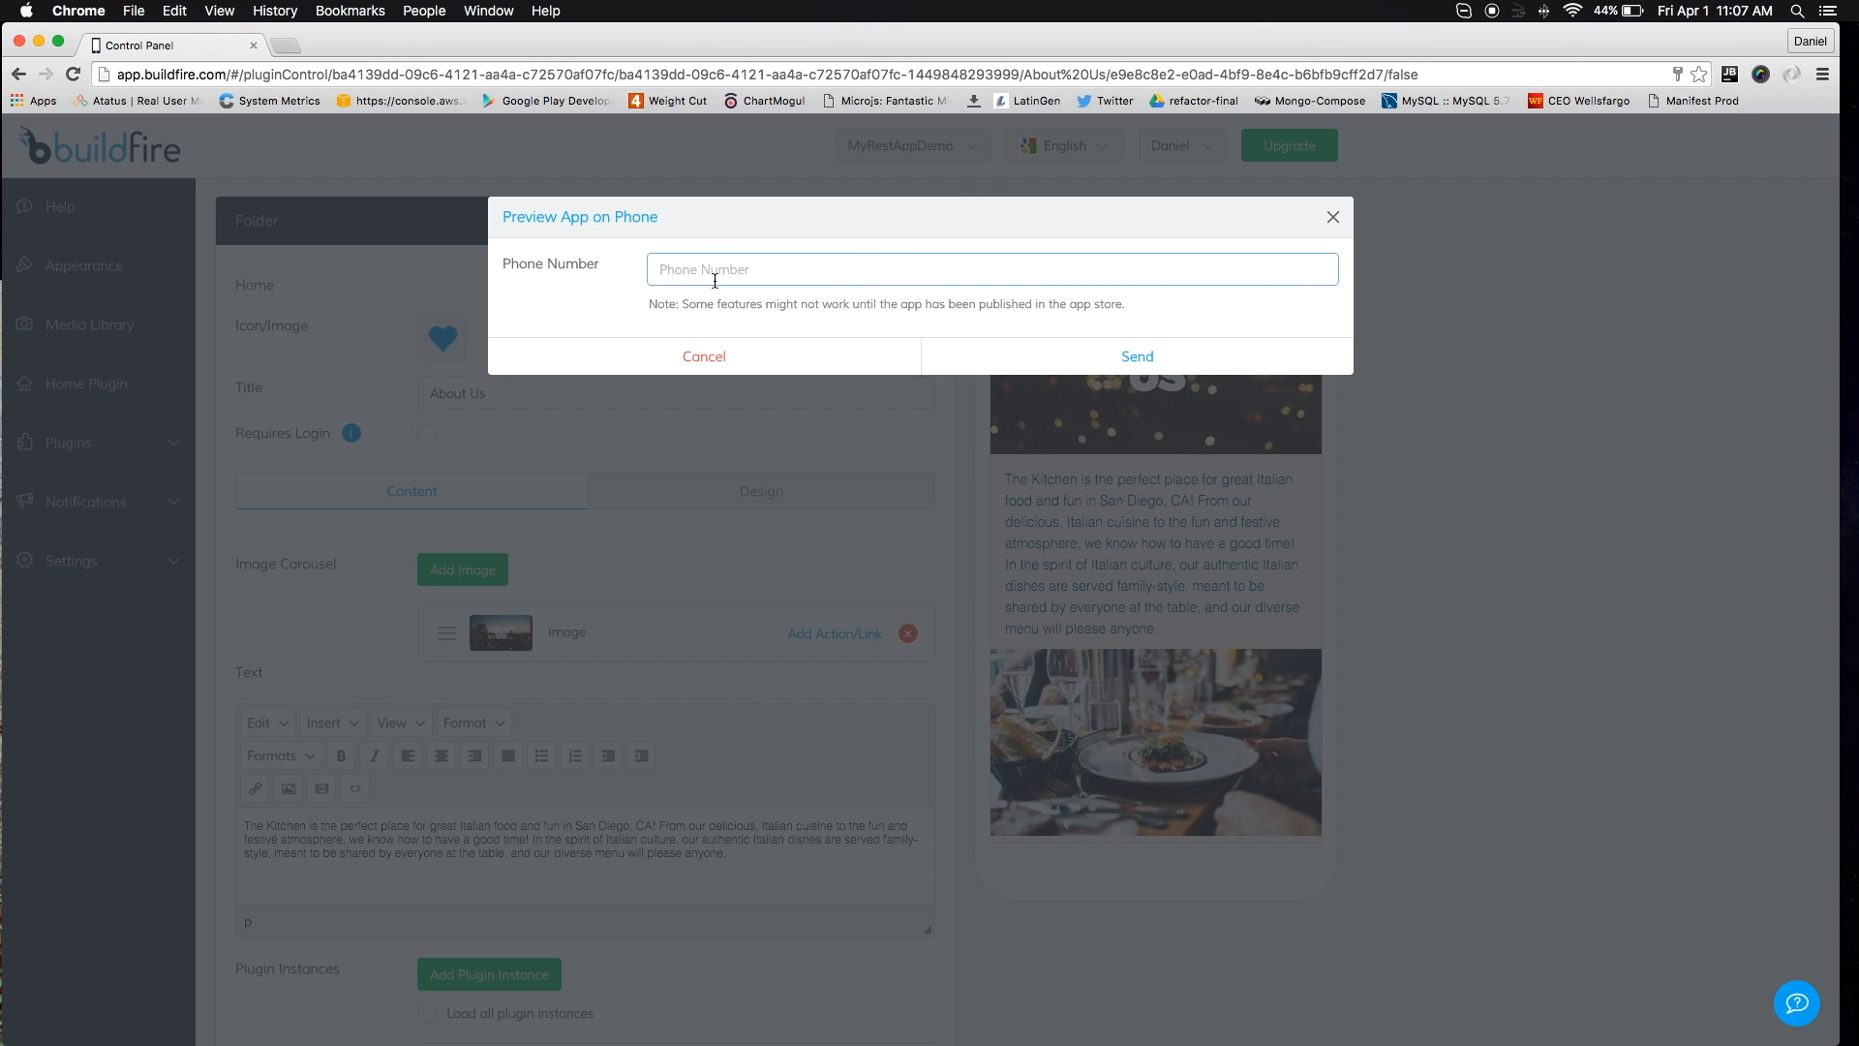
pyautogui.click(718, 357)
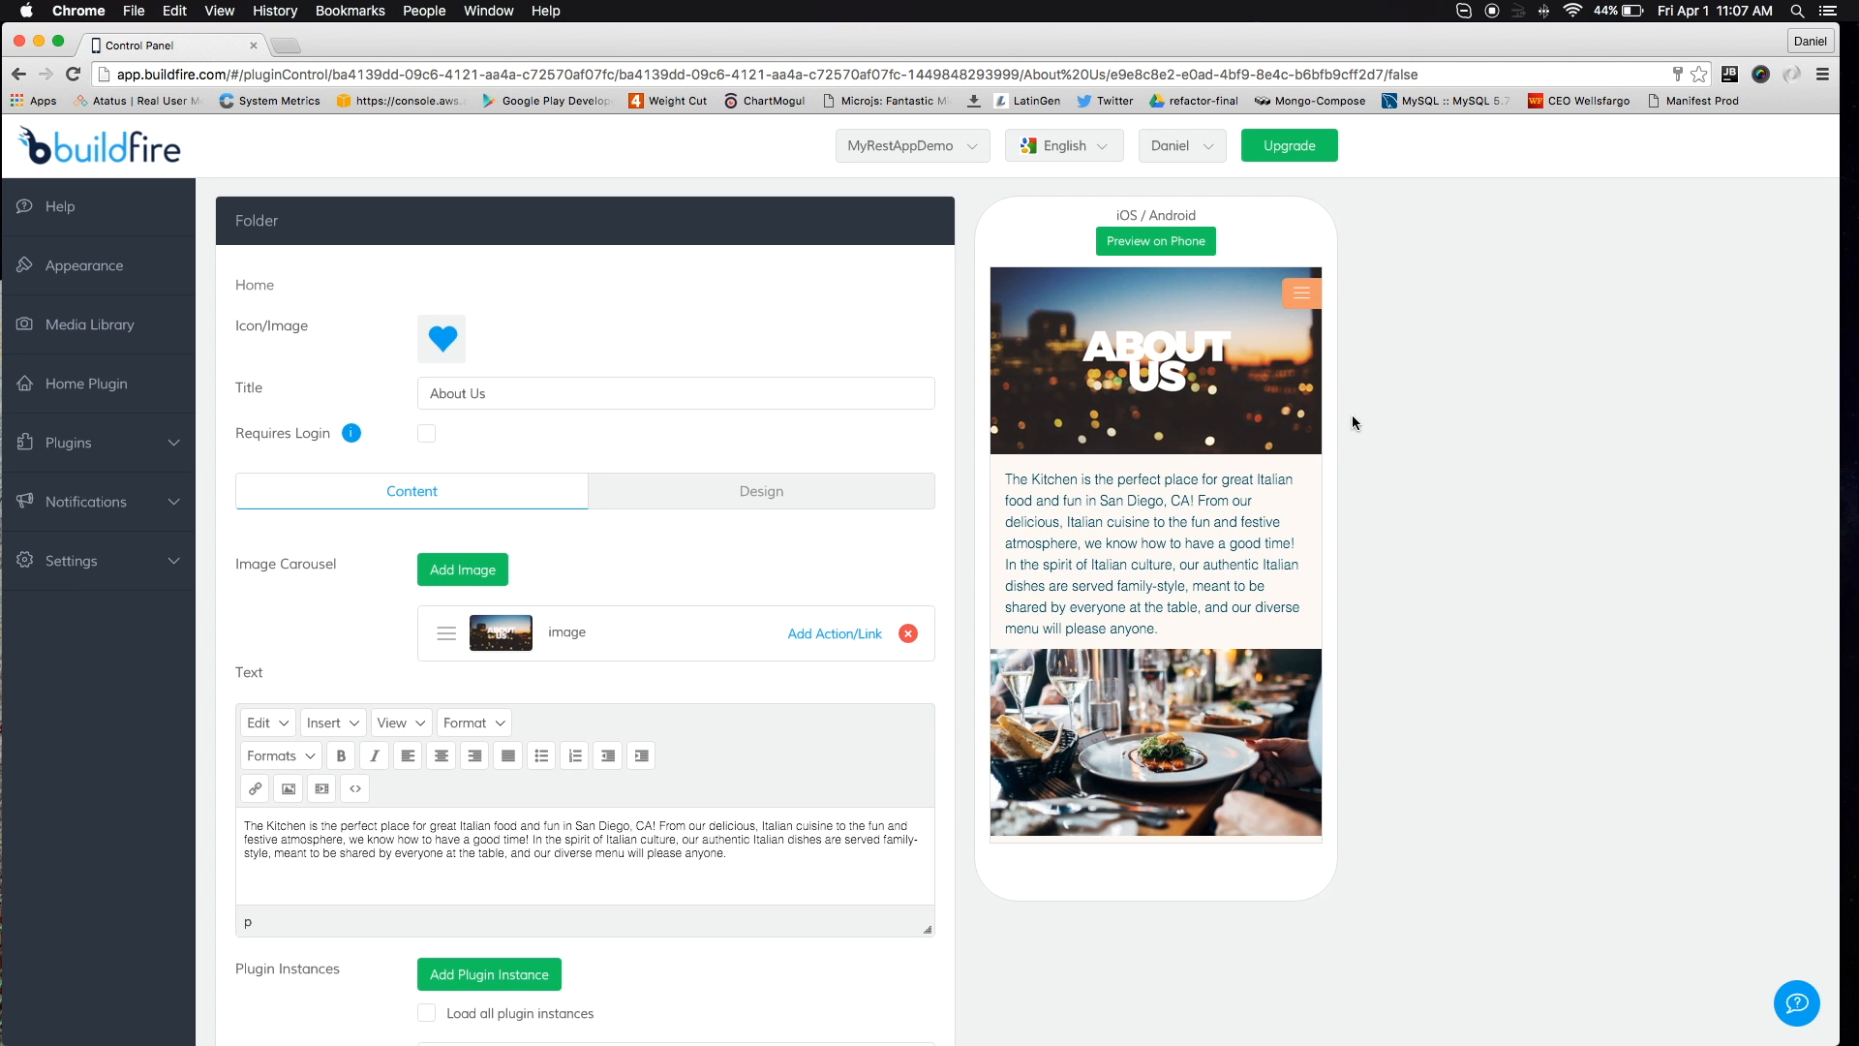